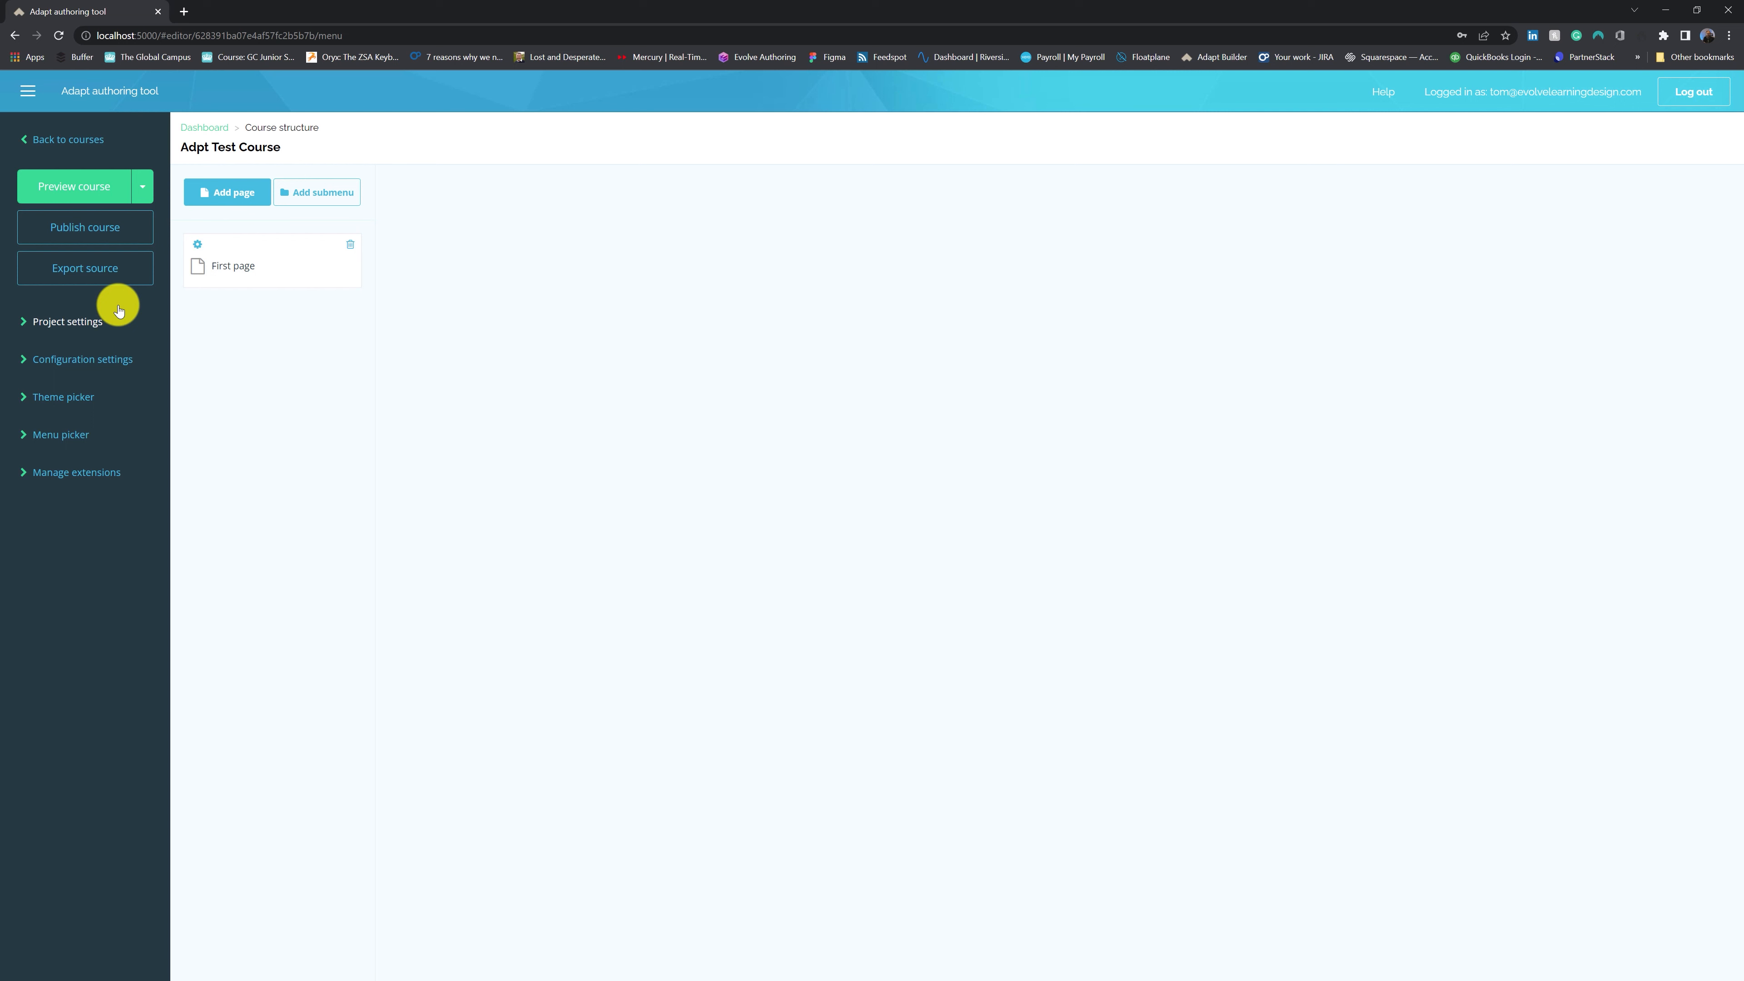
Look over the course's project settings, close them without saving, and examine the general options in the configuration settings
{"action": "left_click", "coordinate": [83, 317]}
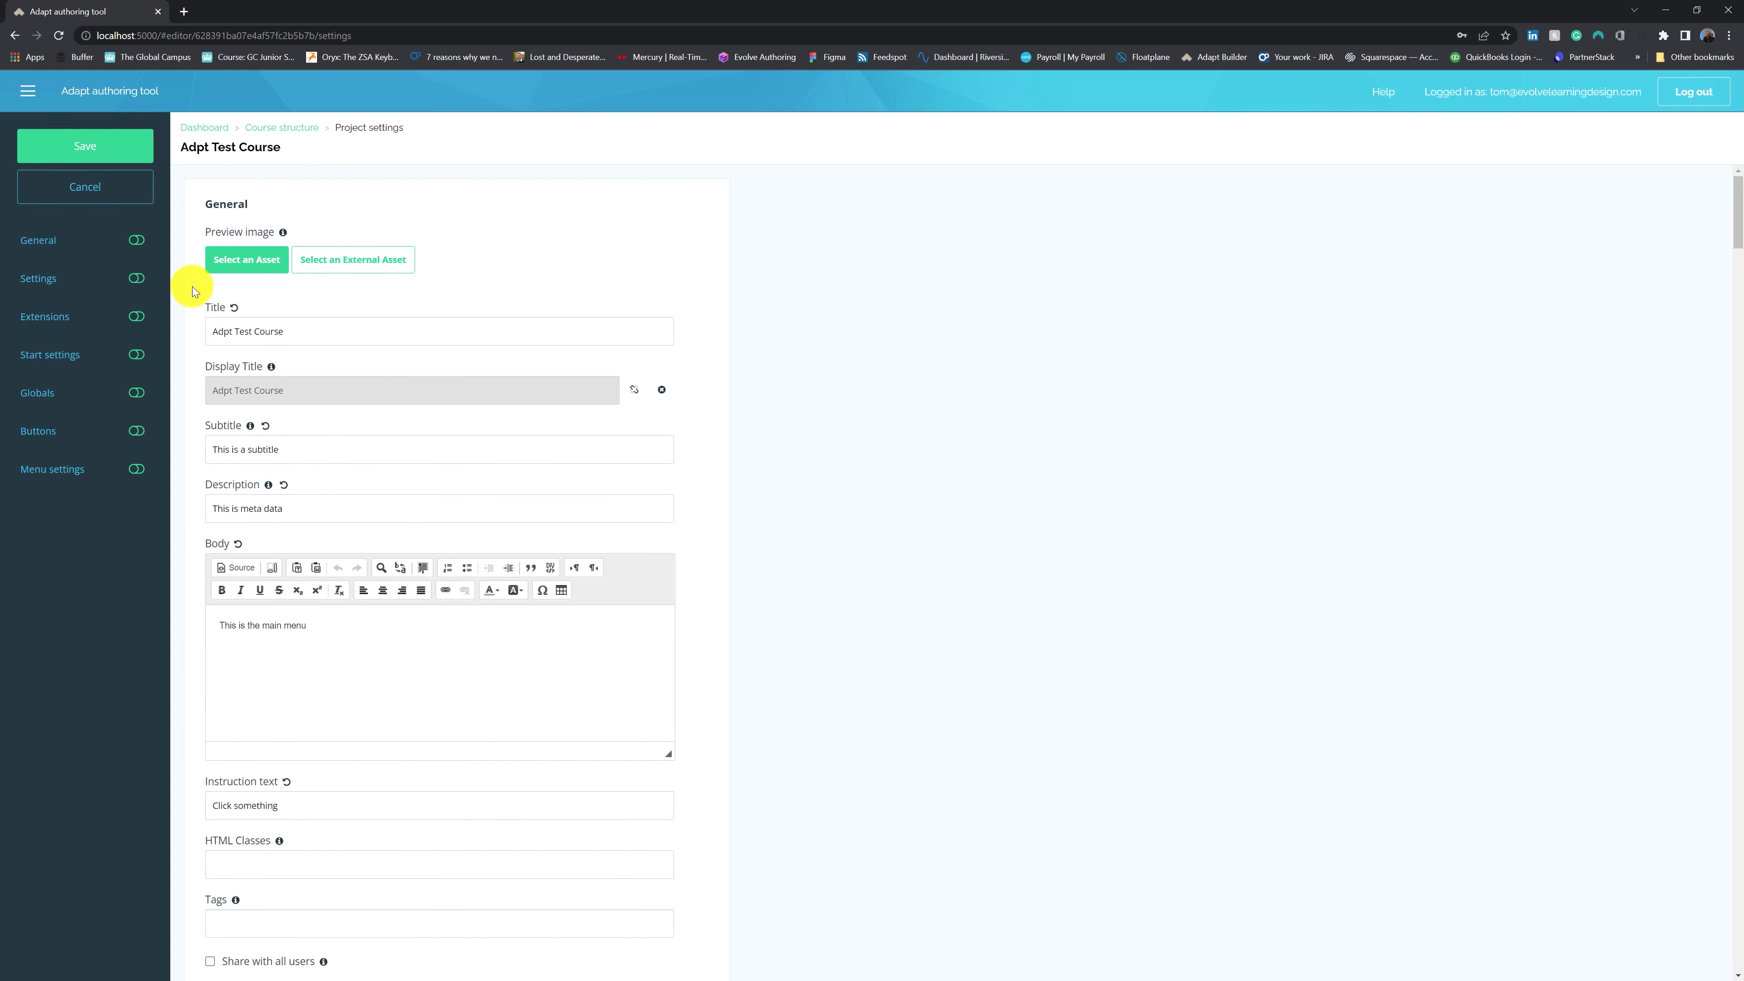
{"action": "left_click", "coordinate": [100, 188]}
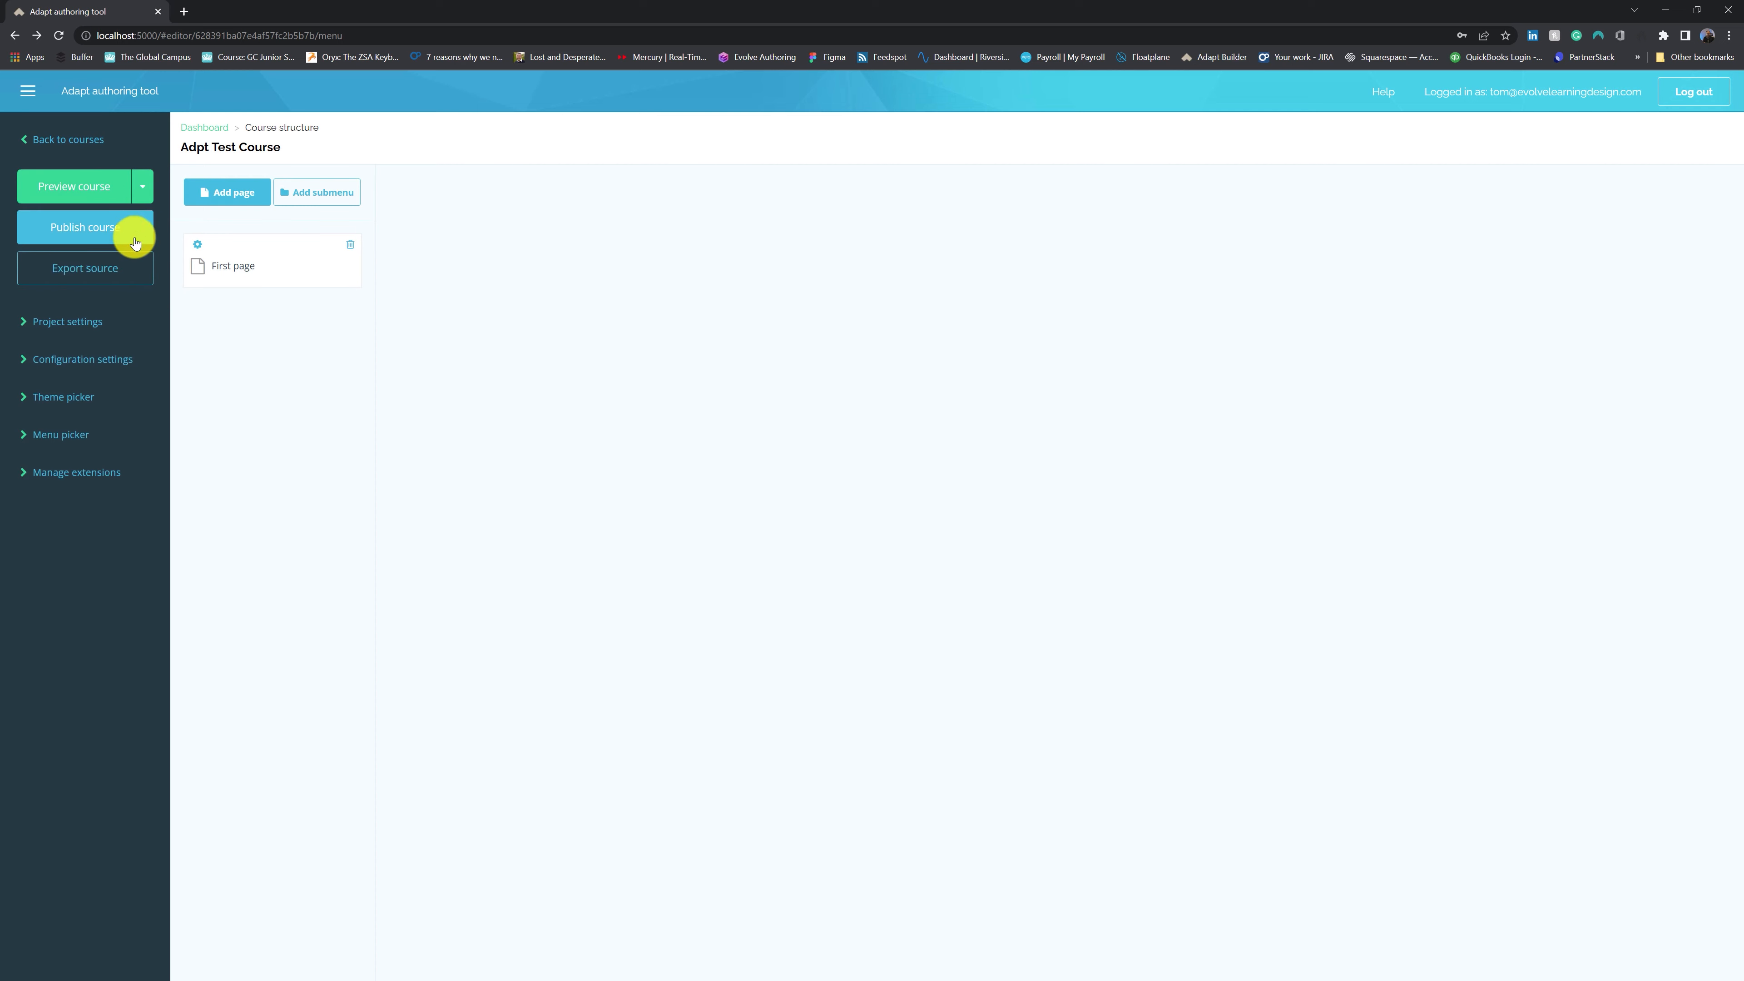
{"action": "left_click", "coordinate": [114, 359]}
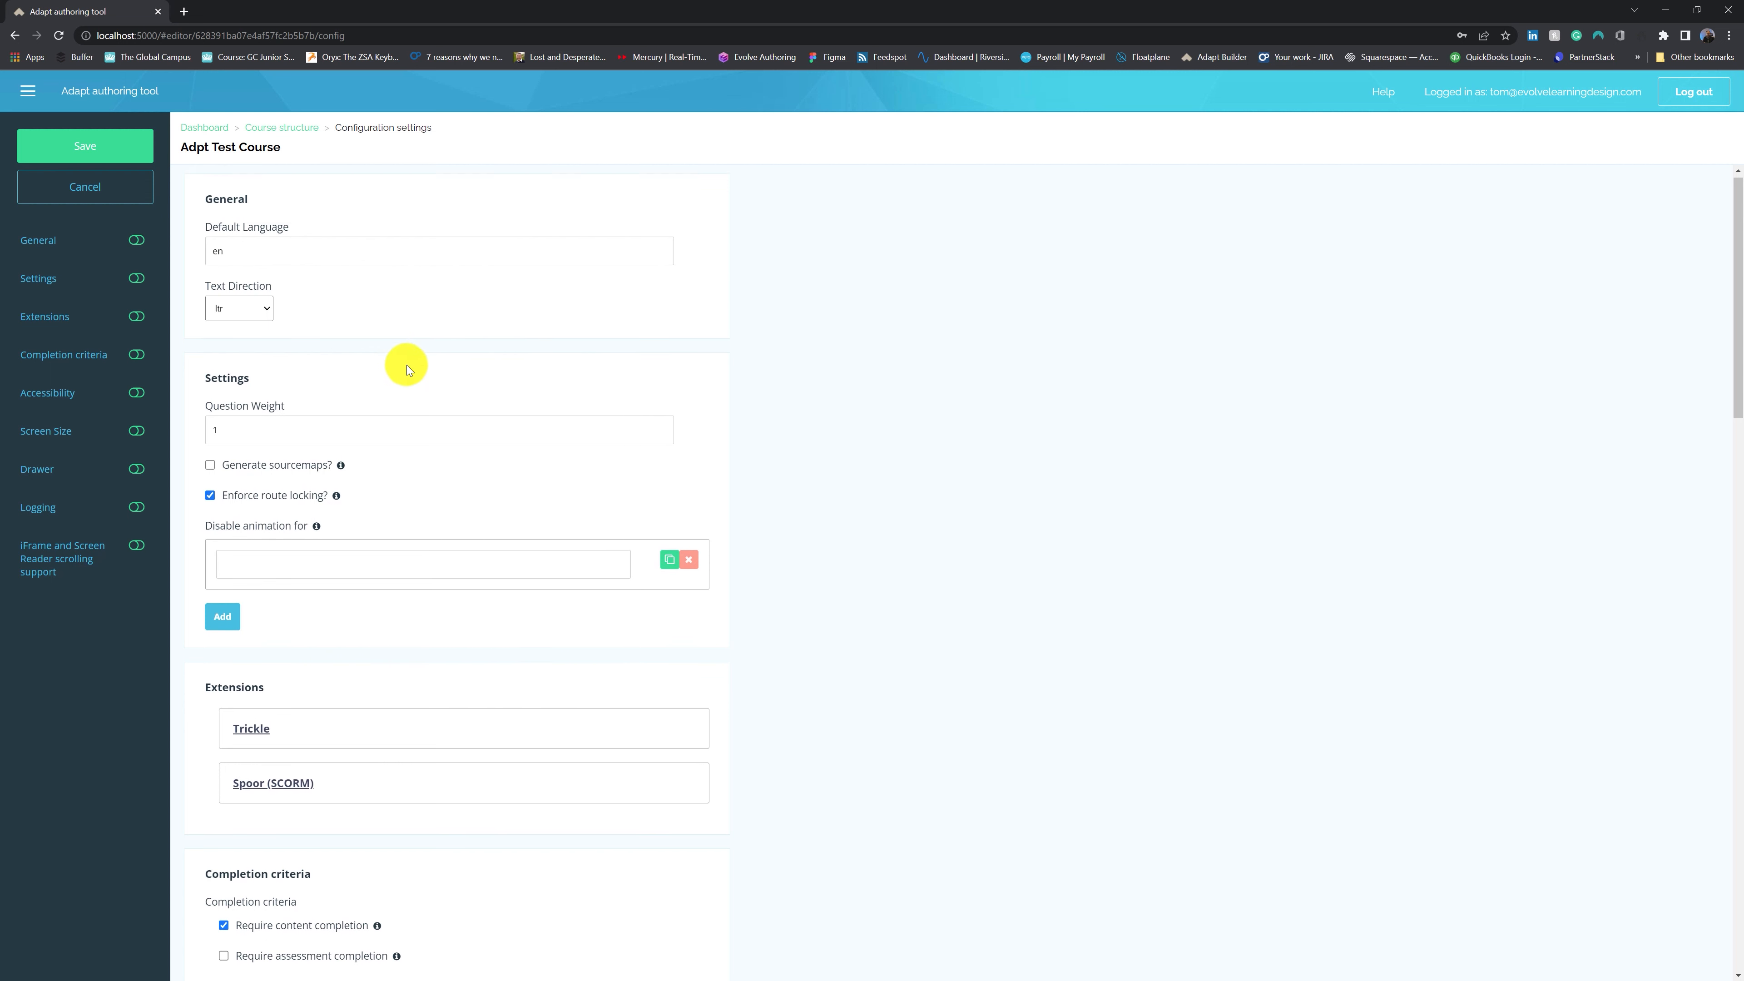
{"action": "scroll", "coordinate": [447, 344], "scroll_direction": "down", "scroll_amount": 1}
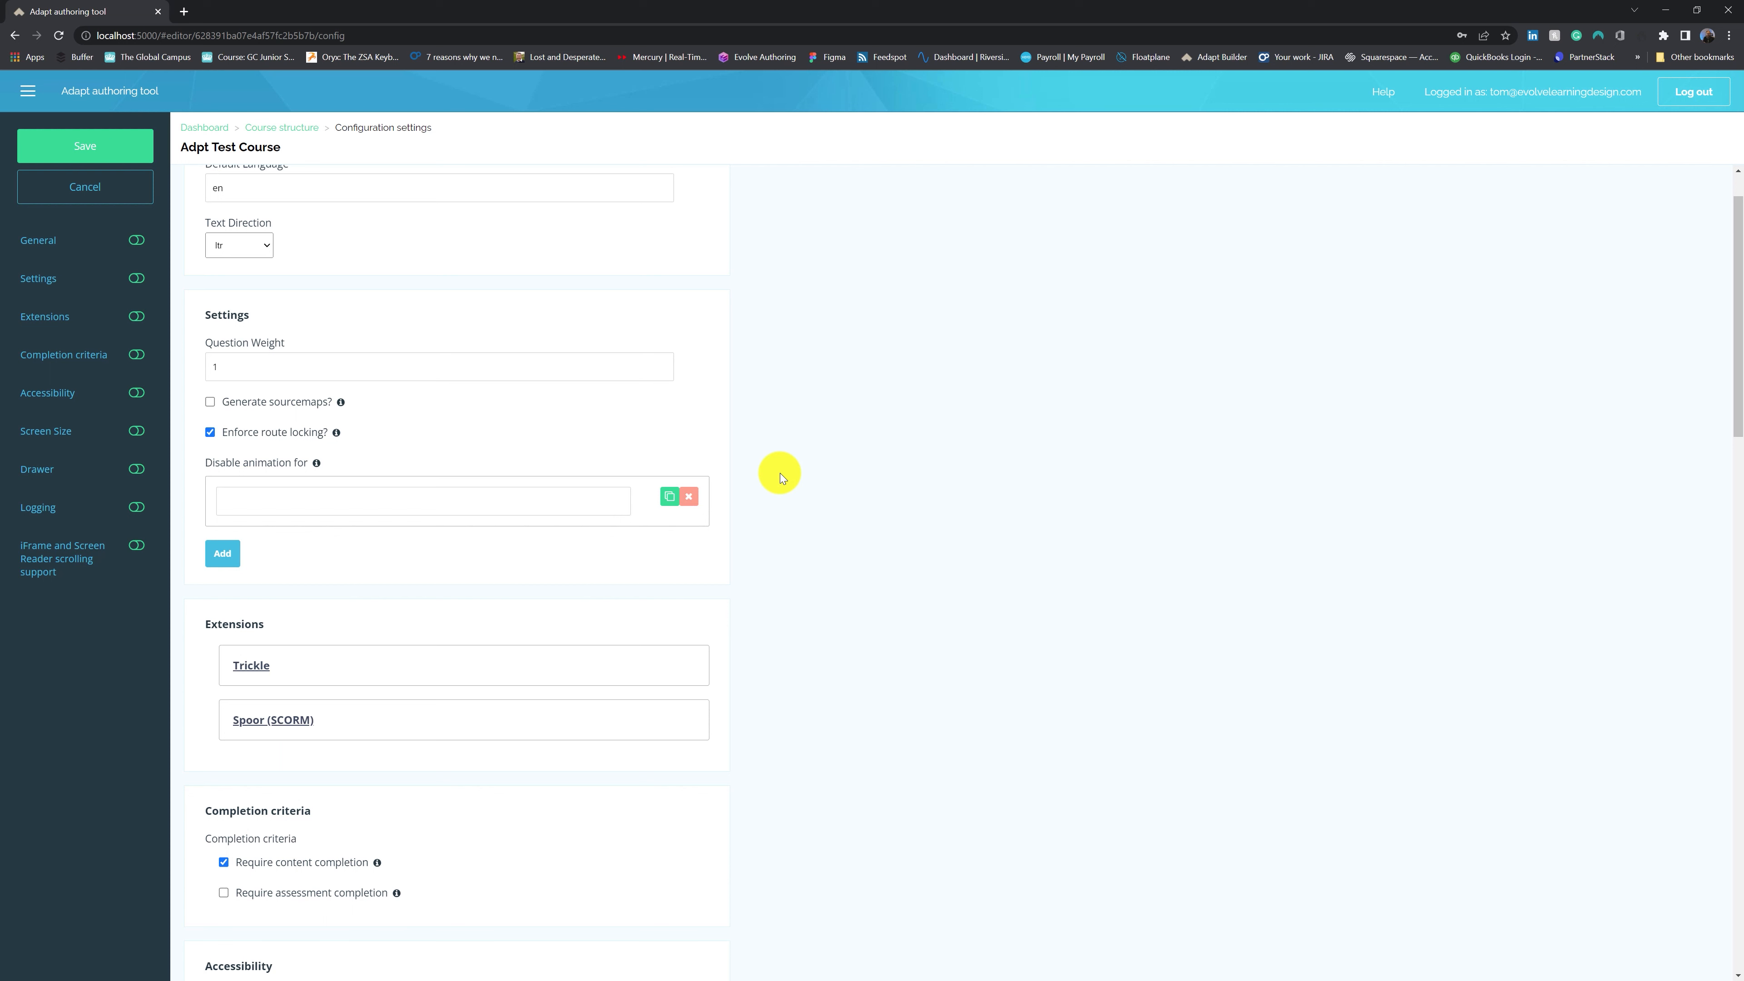
{"action": "scroll", "coordinate": [781, 476], "scroll_direction": "down", "scroll_amount": 3}
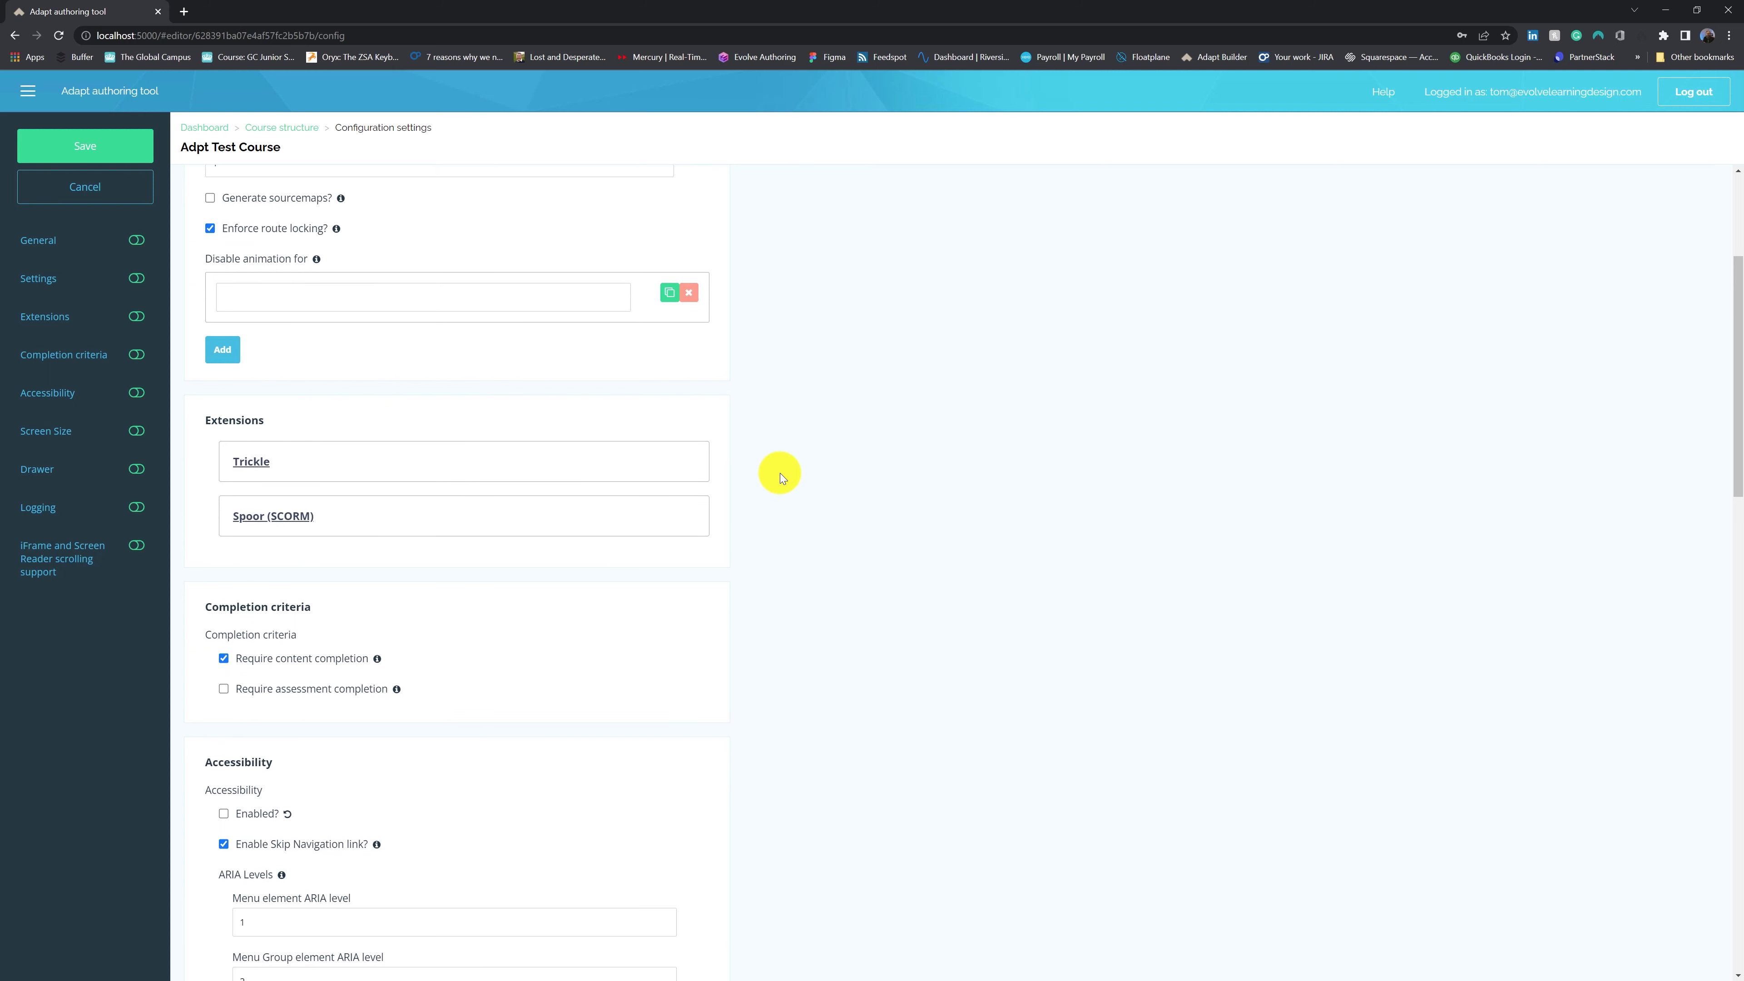
Expand the Spoor (SCORM) extension settings and examine its tracking, reporting and advanced options, including the success and failure status choices
{"action": "left_click", "coordinate": [307, 521]}
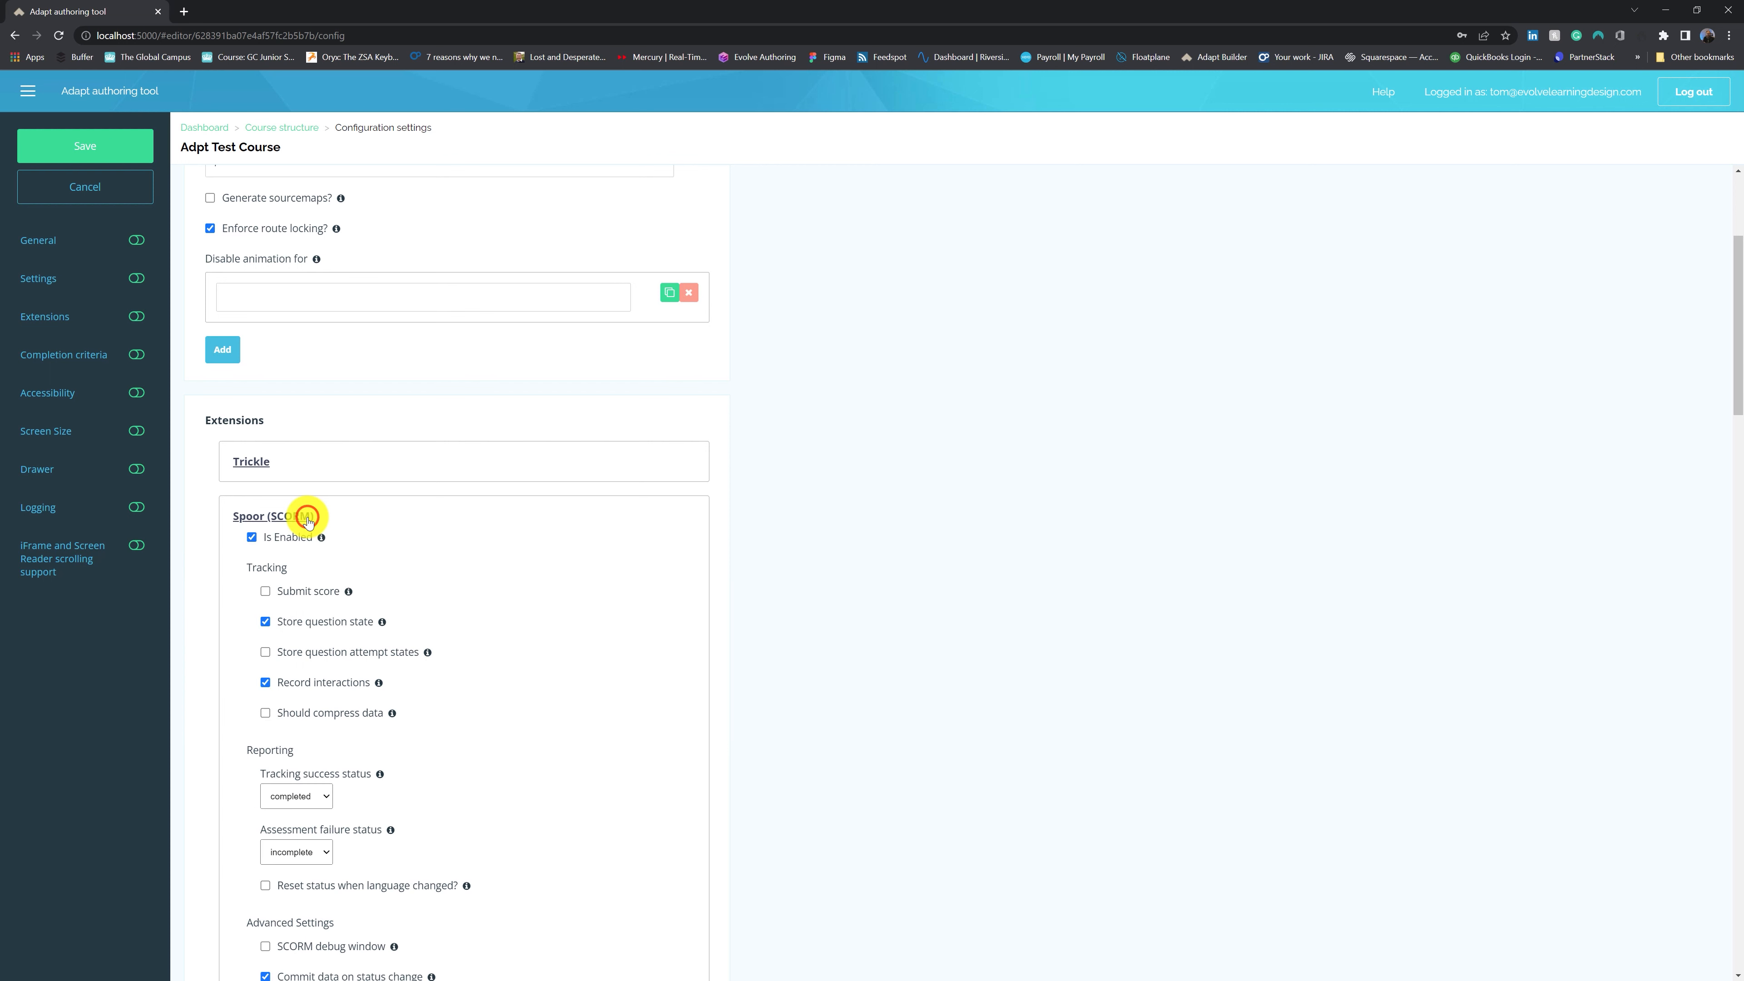
{"action": "scroll", "coordinate": [421, 532], "scroll_direction": "down", "scroll_amount": 2}
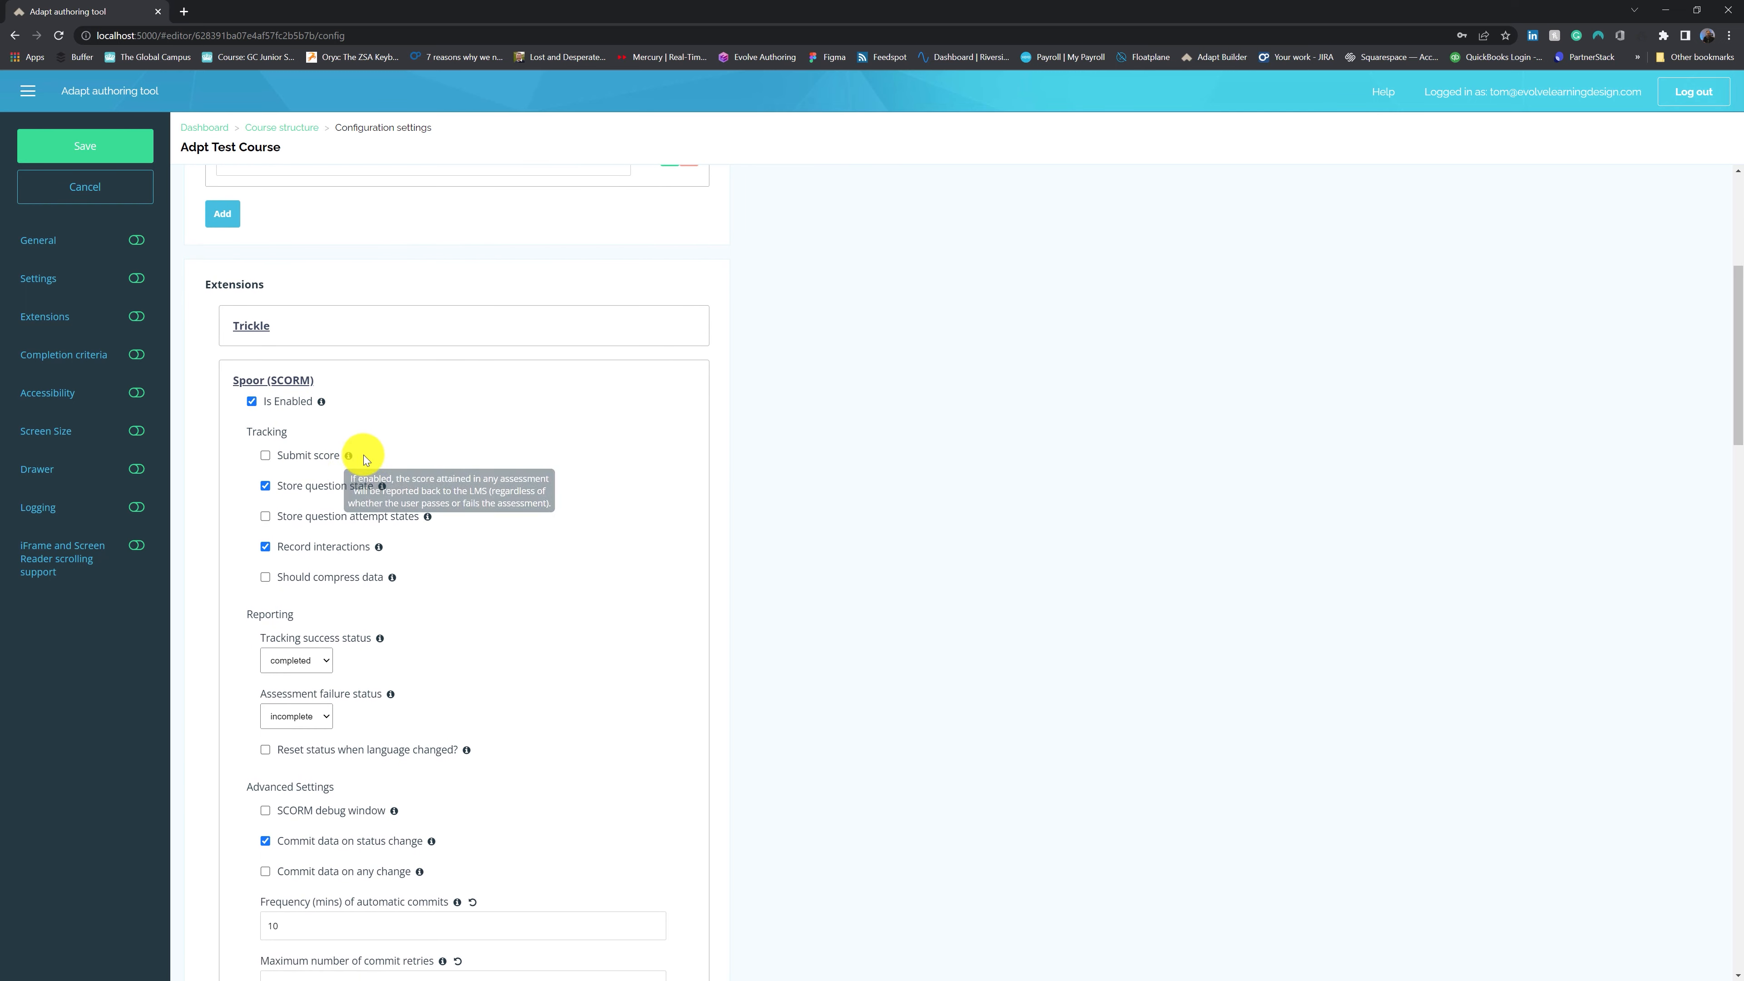
{"action": "scroll", "coordinate": [525, 622], "scroll_direction": "down", "scroll_amount": 1}
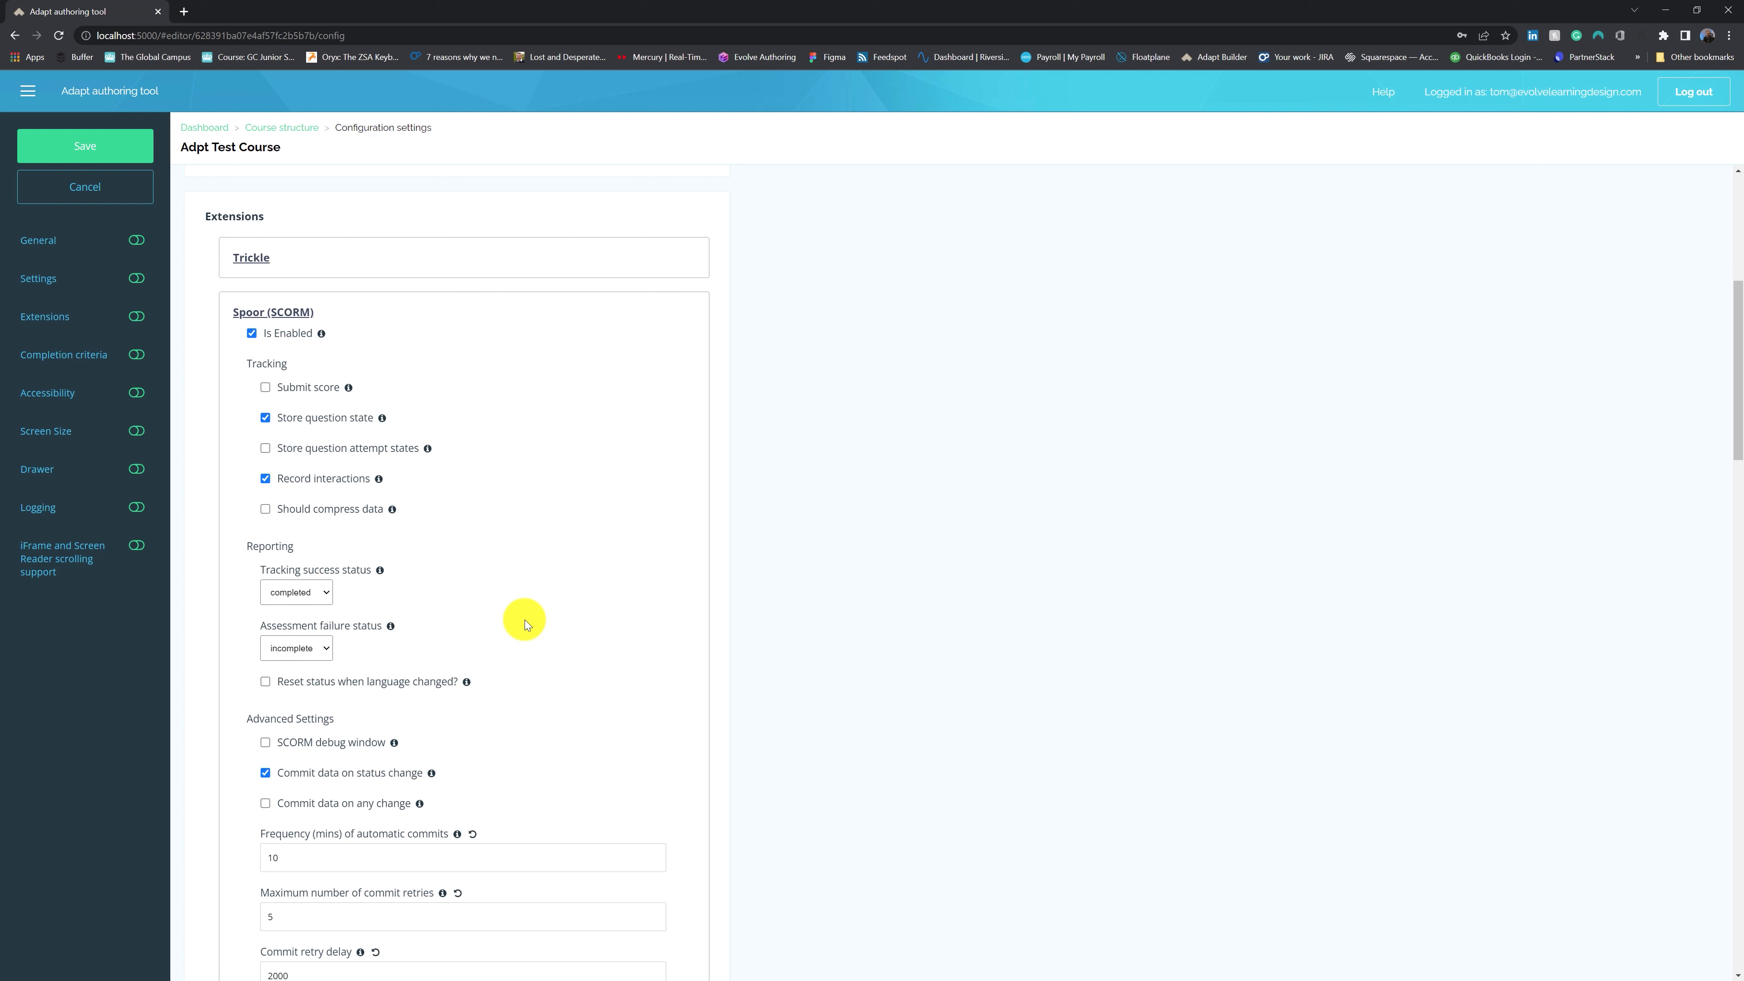
{"action": "left_click", "coordinate": [324, 593]}
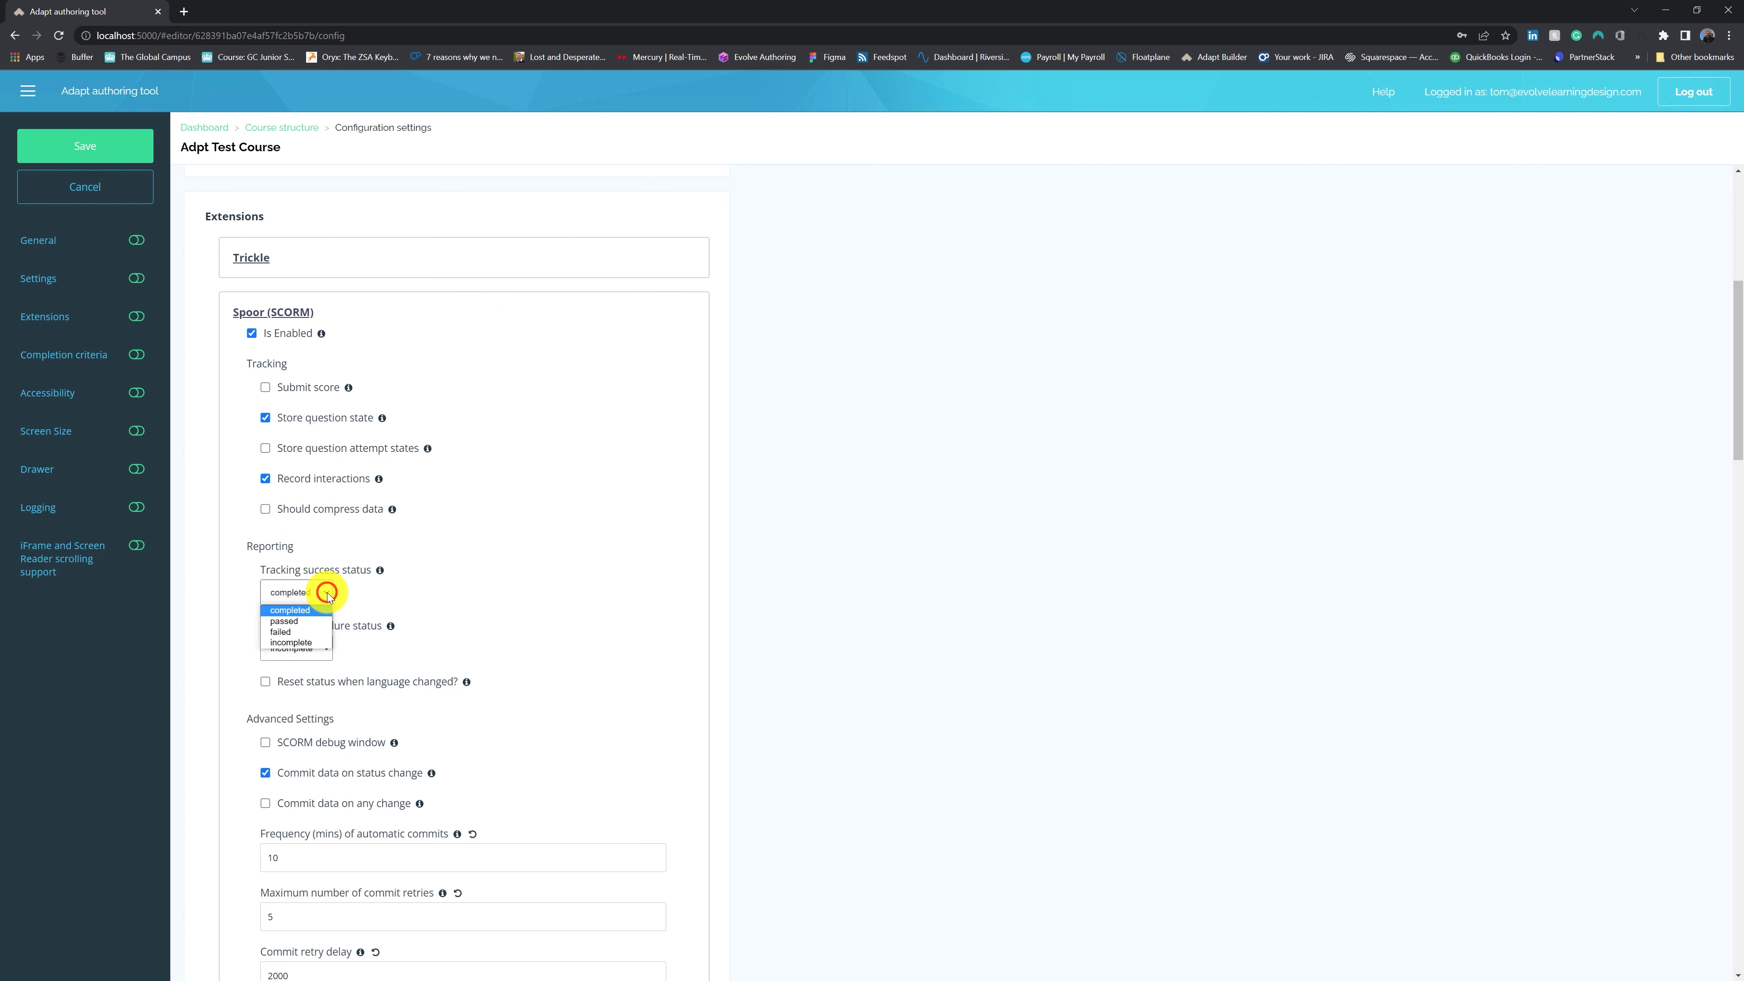
{"action": "left_click", "coordinate": [423, 587]}
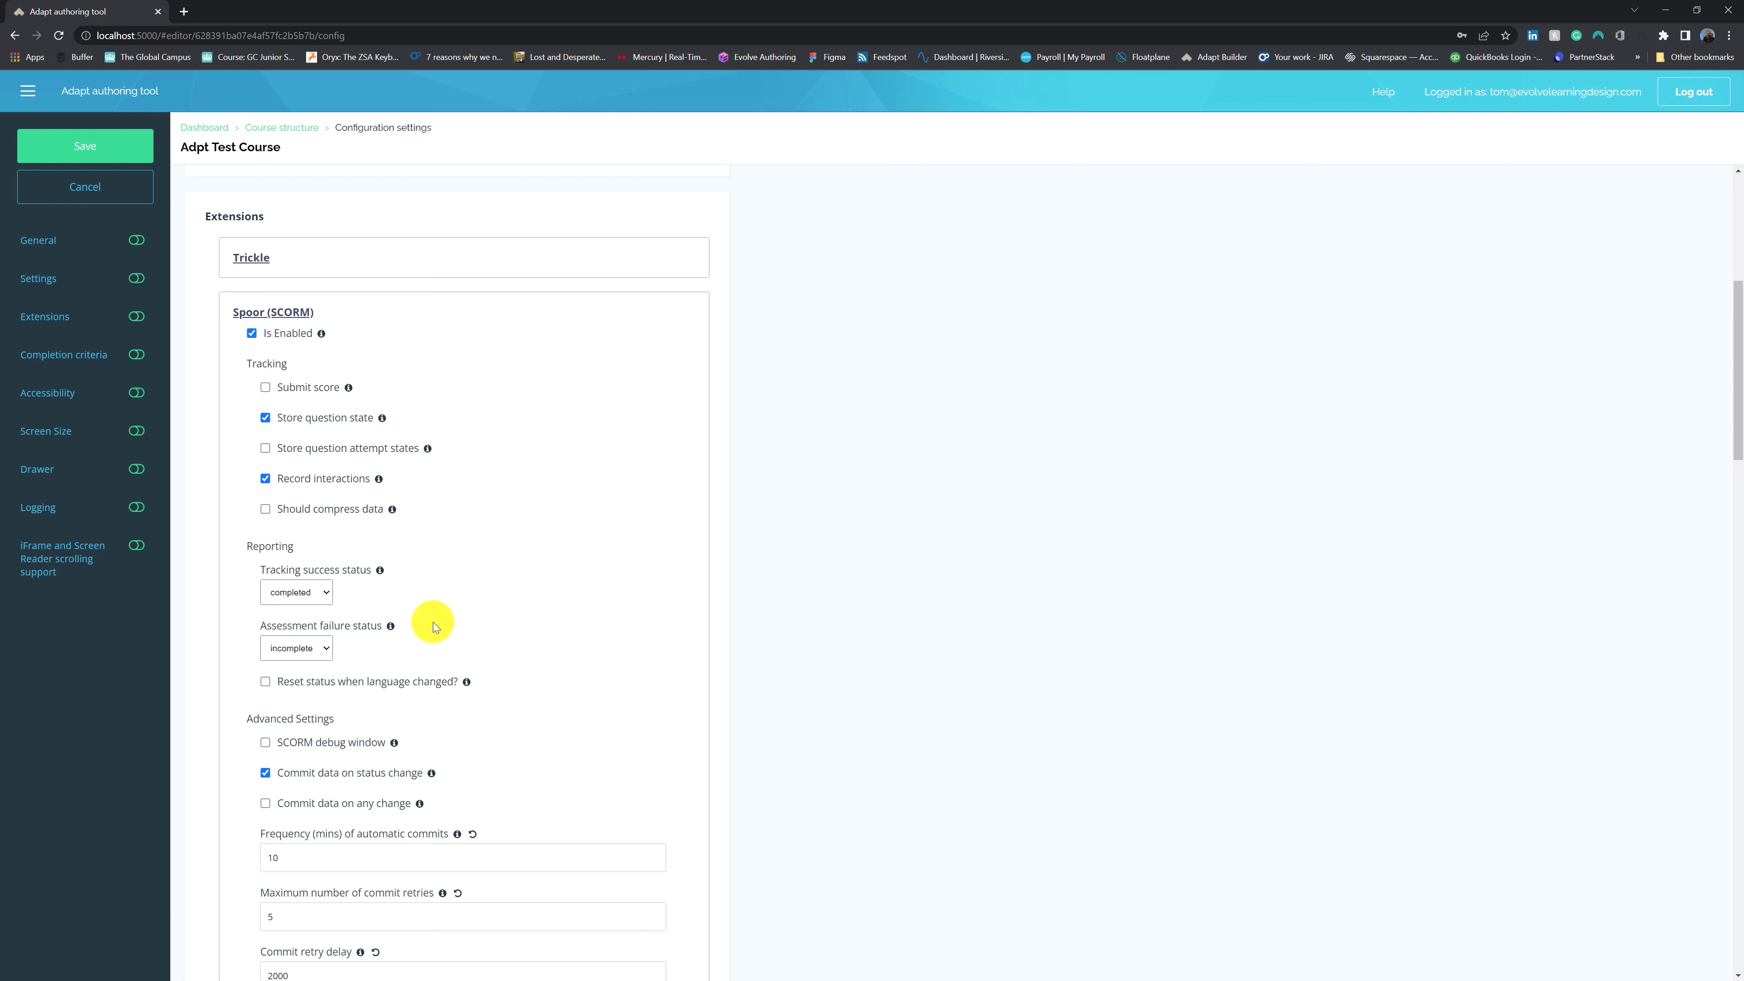
{"action": "scroll", "coordinate": [451, 618], "scroll_direction": "down", "scroll_amount": 1}
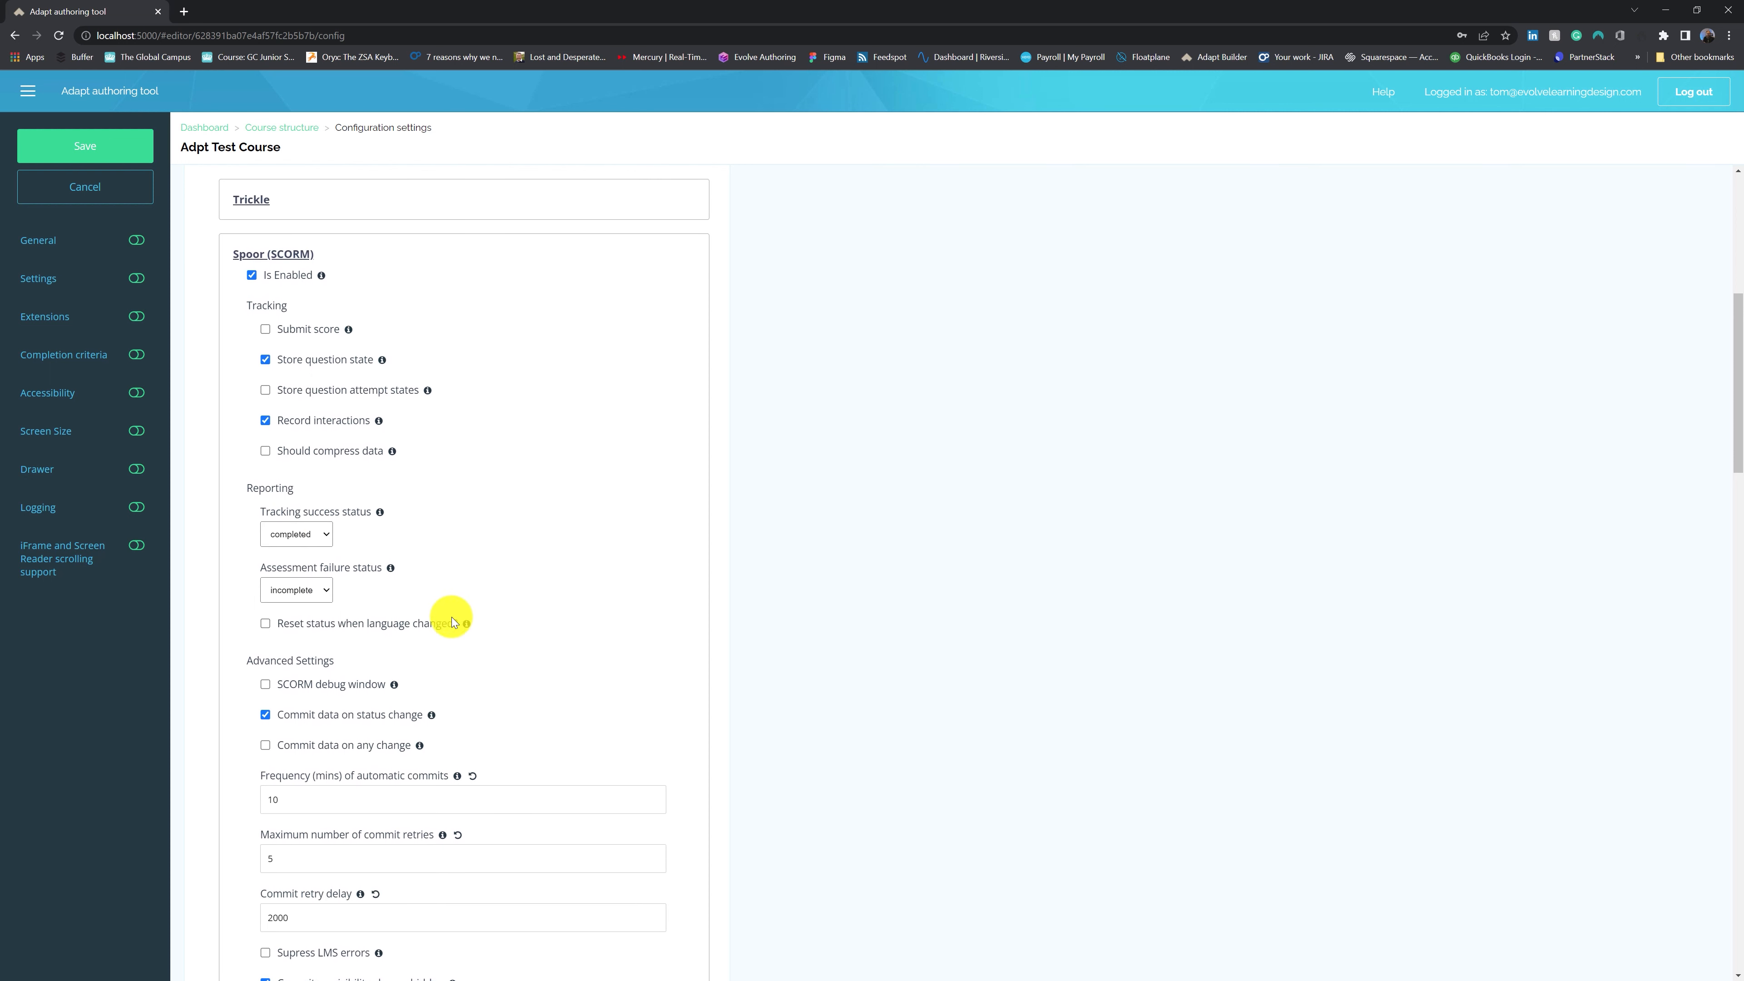
{"action": "left_click", "coordinate": [326, 583]}
{"action": "left_click", "coordinate": [323, 584]}
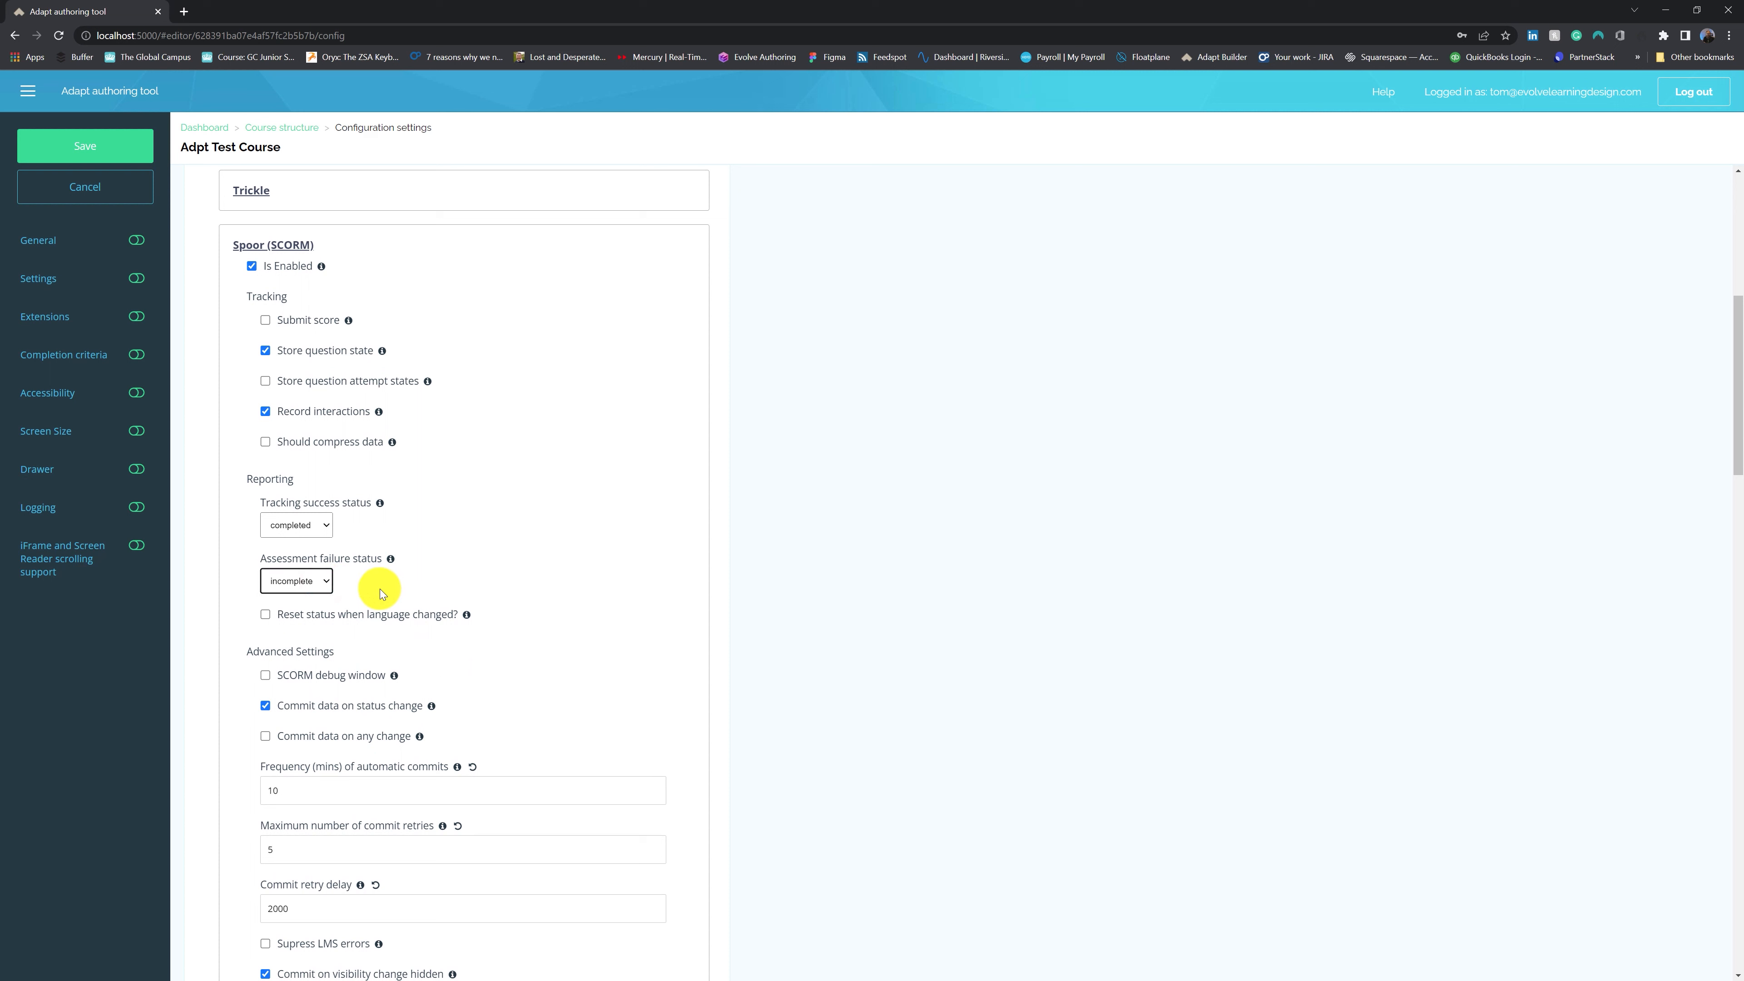
{"action": "scroll", "coordinate": [498, 575], "scroll_direction": "down", "scroll_amount": 3}
{"action": "scroll", "coordinate": [499, 575], "scroll_direction": "down", "scroll_amount": 6}
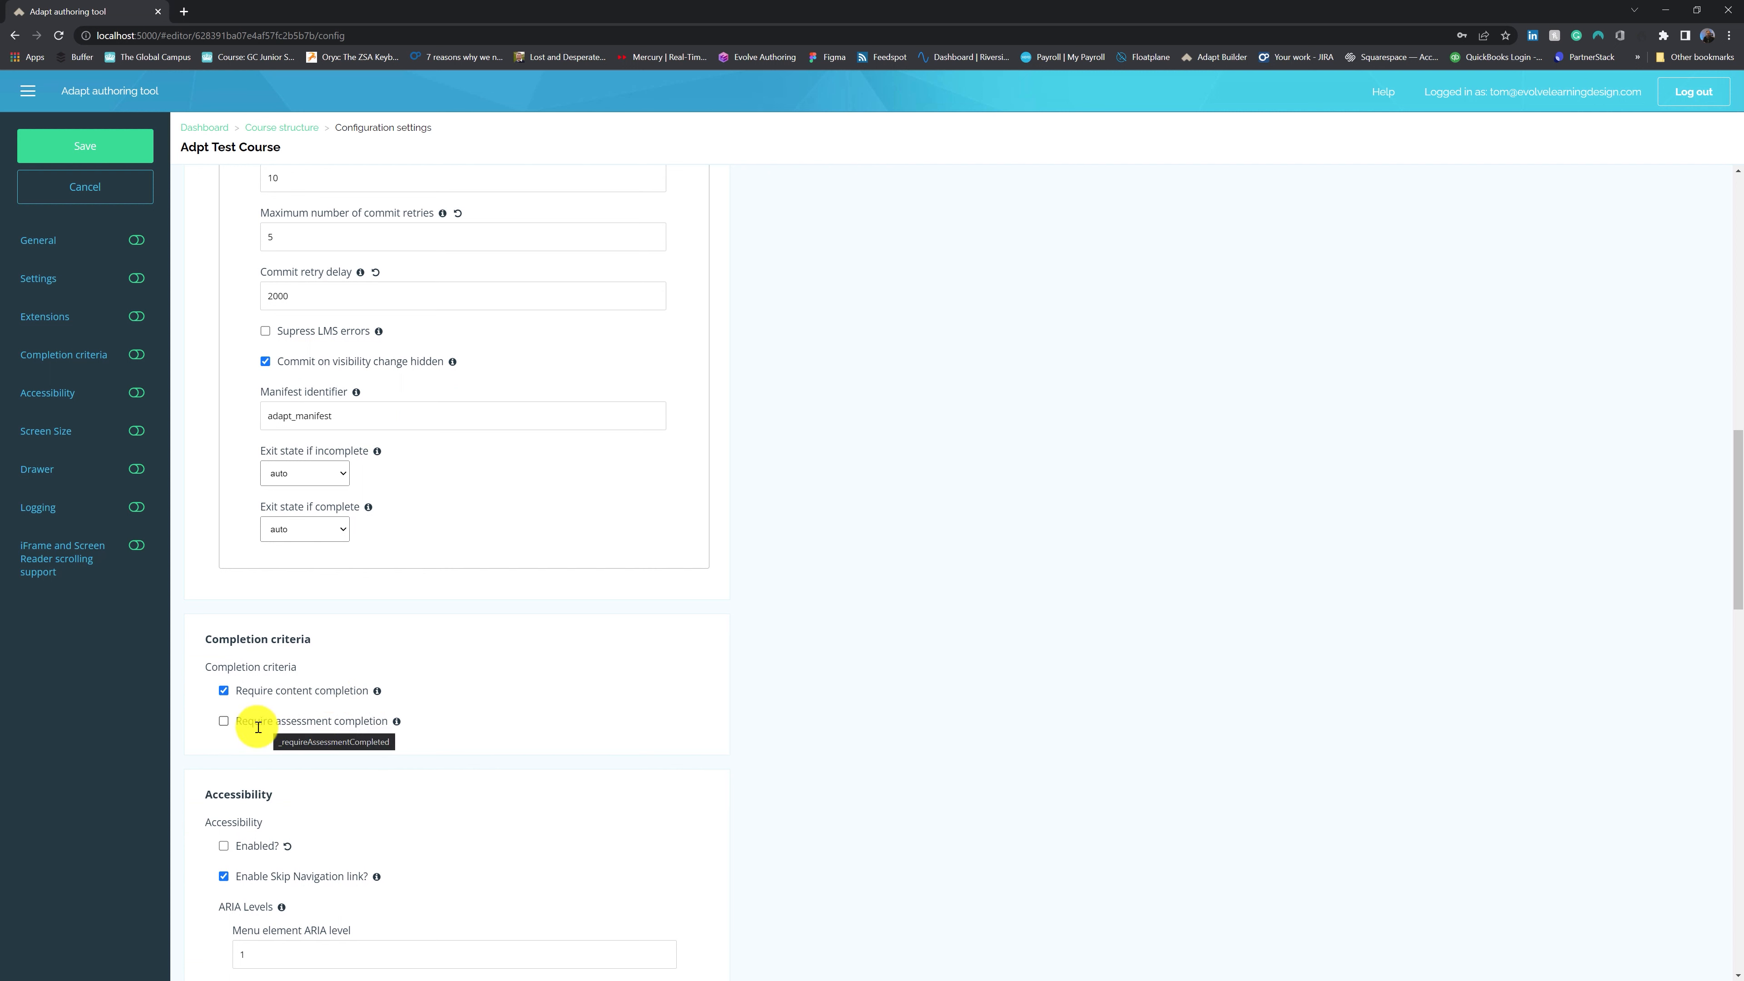
Try requiring assessment completion instead of content completion, and restore content completion as the only completion criterion
{"action": "left_click", "coordinate": [221, 722]}
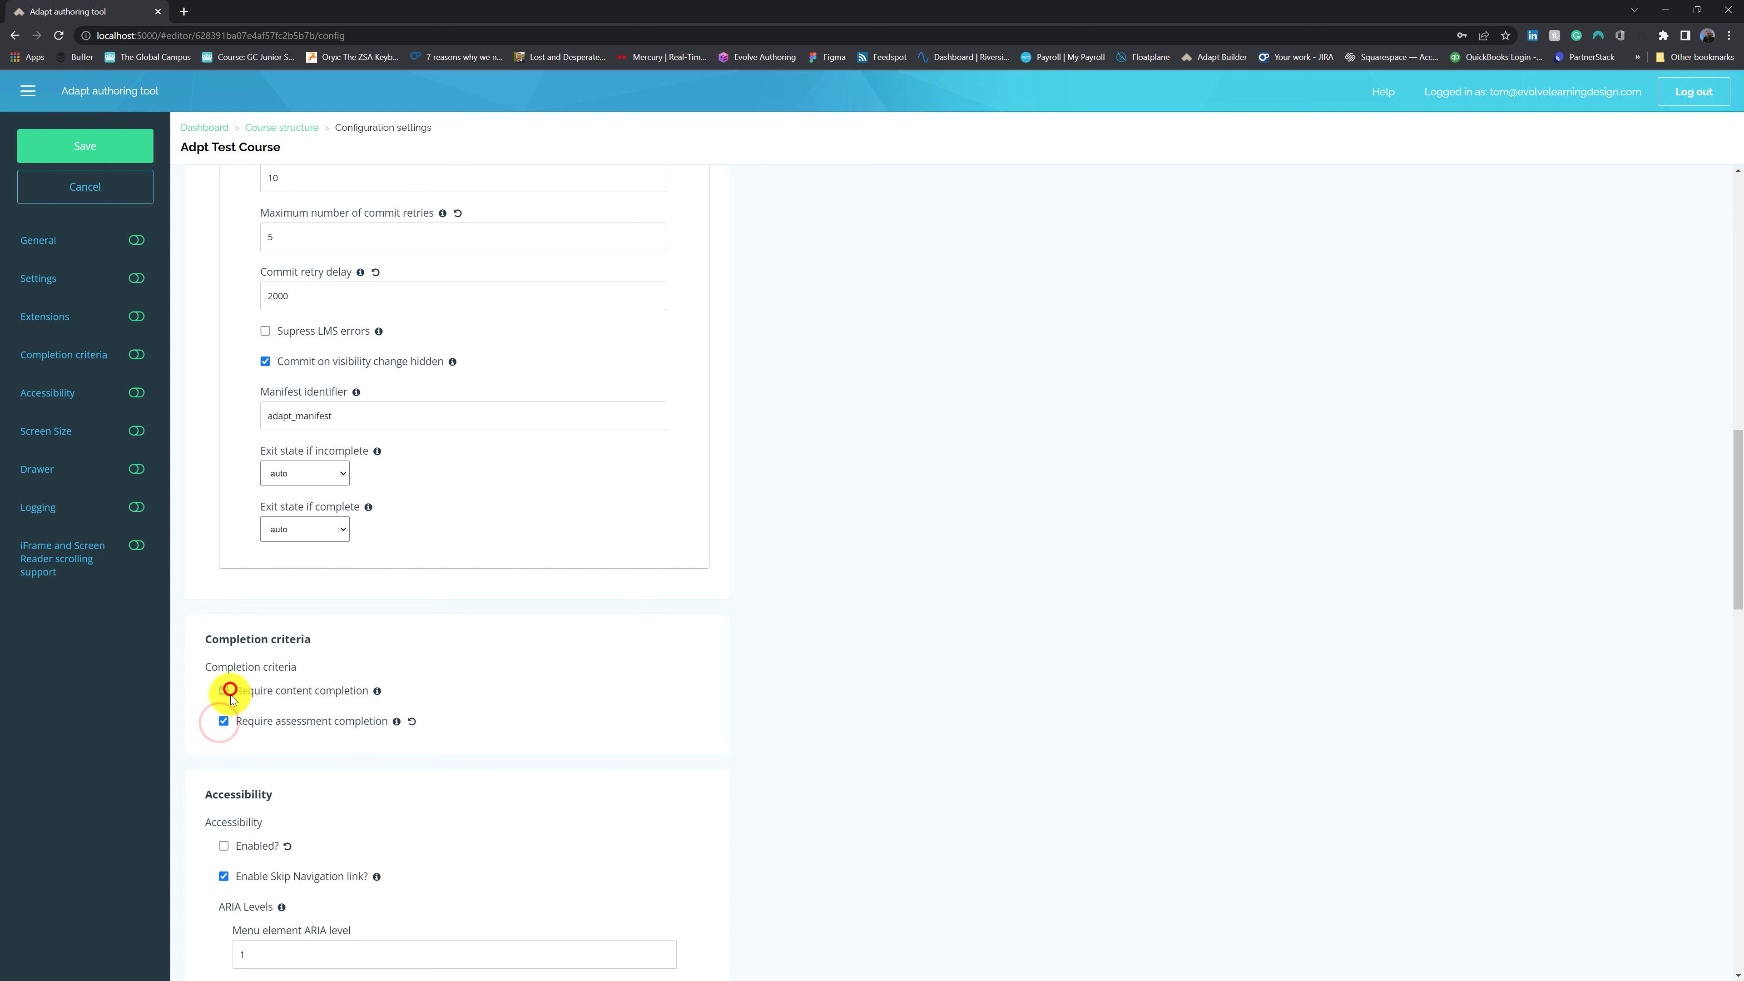
{"action": "left_click", "coordinate": [226, 691]}
{"action": "left_click", "coordinate": [223, 721]}
{"action": "left_click", "coordinate": [224, 691]}
{"action": "mouse_move", "coordinate": [378, 693]}
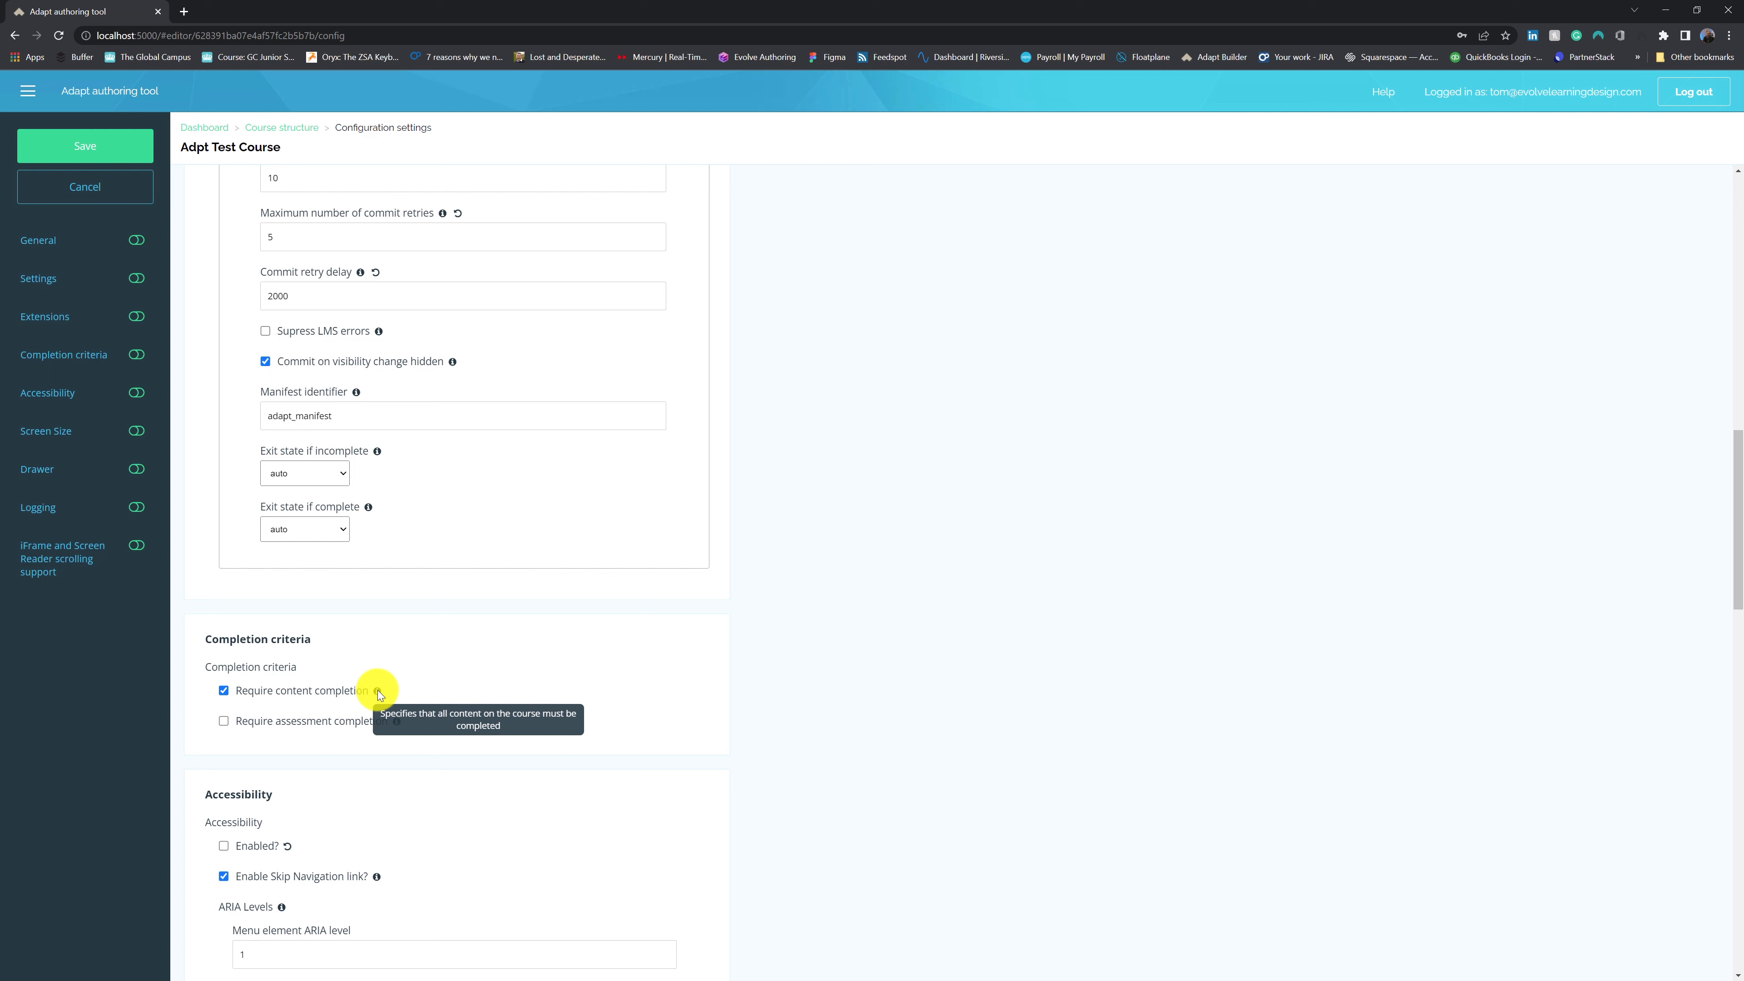
Examine the accessibility, screen size and drawer sections of the configuration settings, and leave them without saving
{"action": "scroll", "coordinate": [447, 791], "scroll_direction": "down", "scroll_amount": 3}
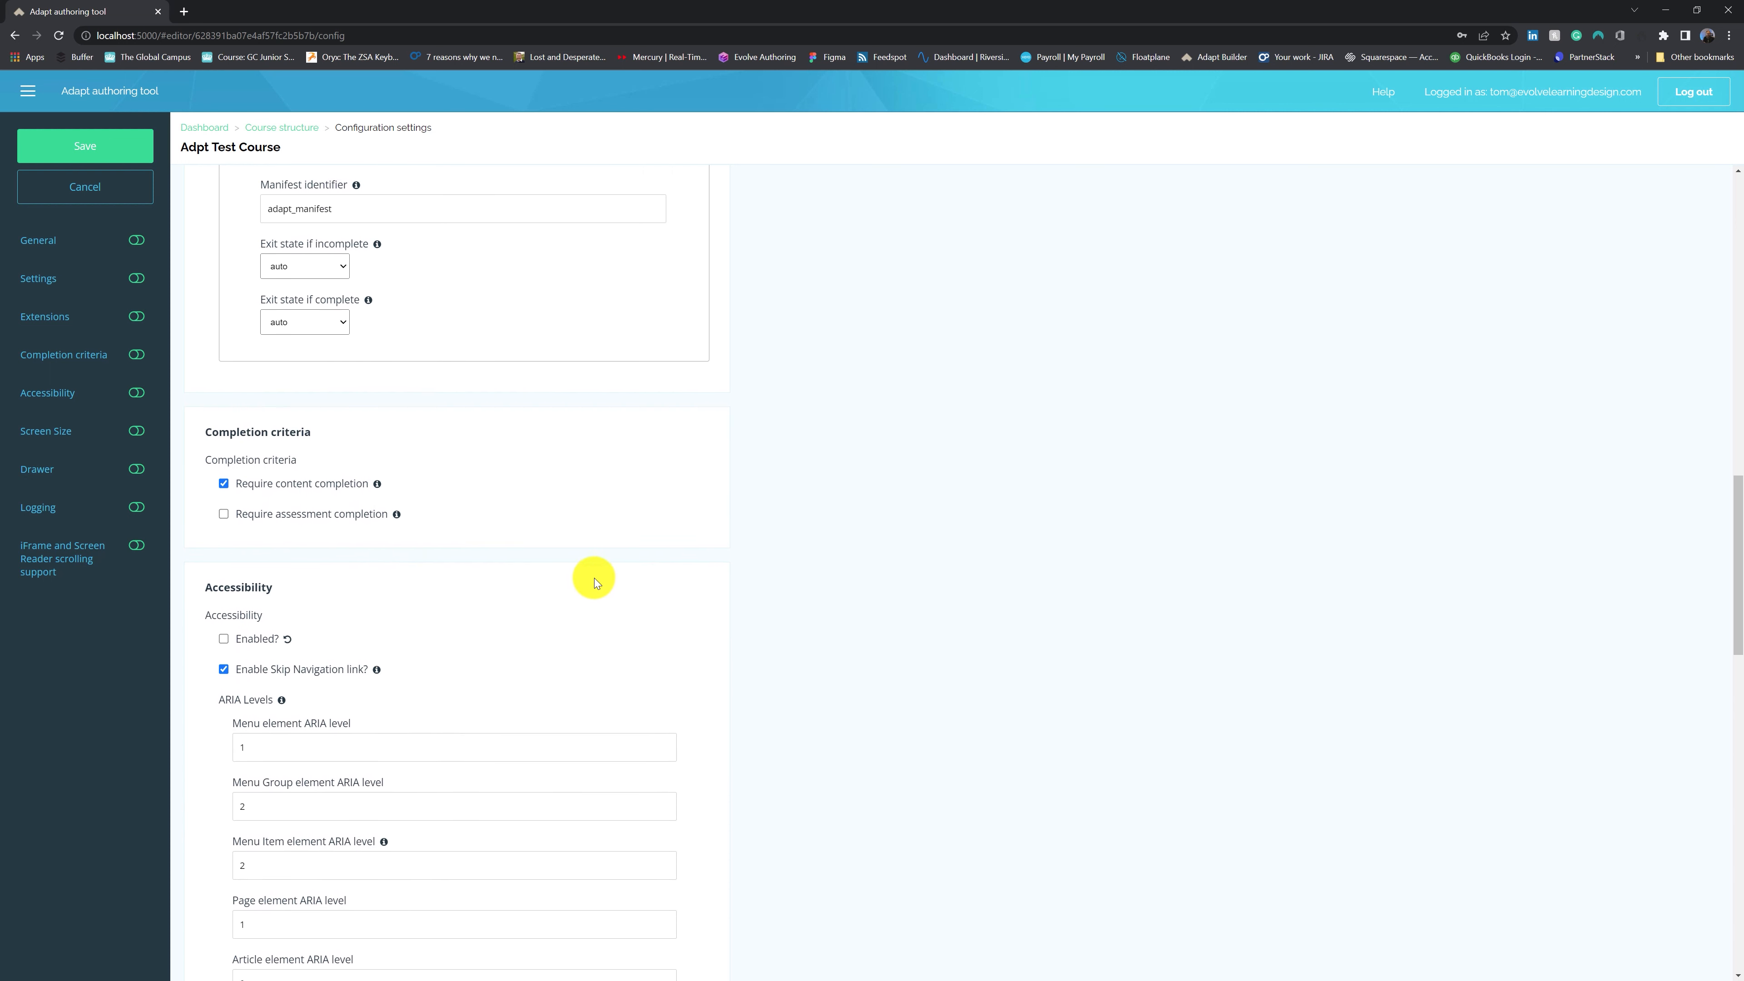
{"action": "scroll", "coordinate": [593, 580], "scroll_direction": "down", "scroll_amount": 2}
{"action": "scroll", "coordinate": [595, 583], "scroll_direction": "down", "scroll_amount": 8}
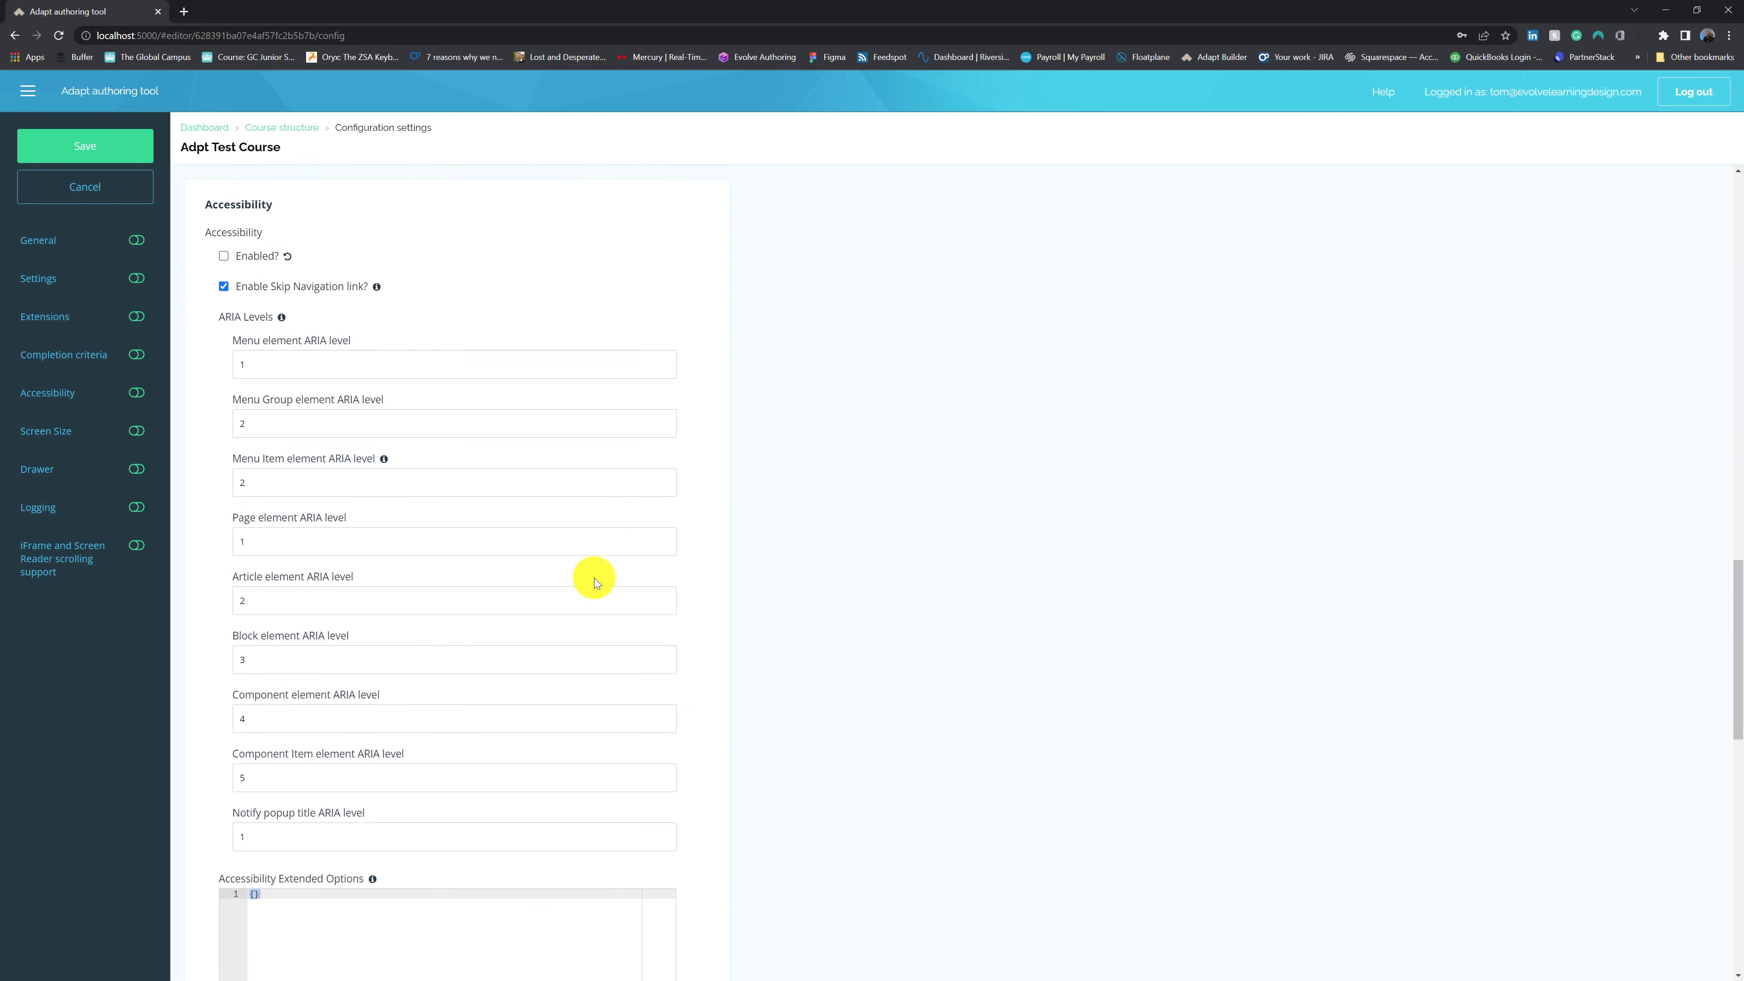
{"action": "scroll", "coordinate": [594, 582], "scroll_direction": "down", "scroll_amount": 3}
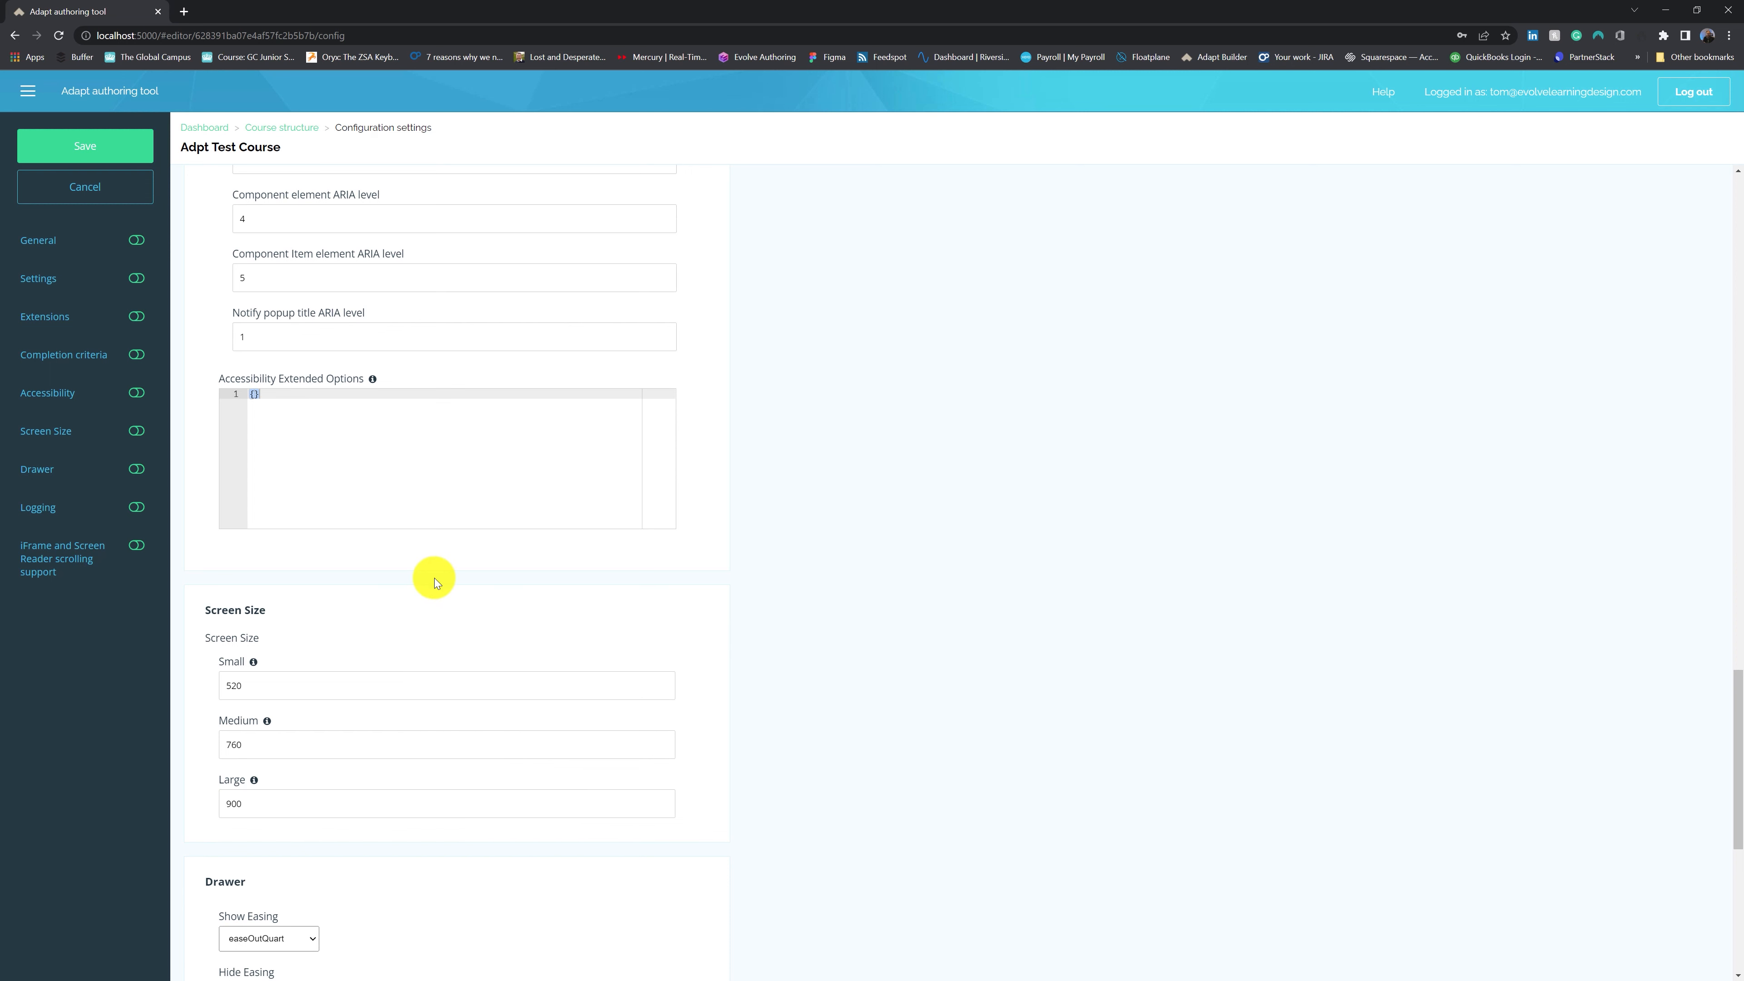
{"action": "scroll", "coordinate": [428, 576], "scroll_direction": "down", "scroll_amount": 3}
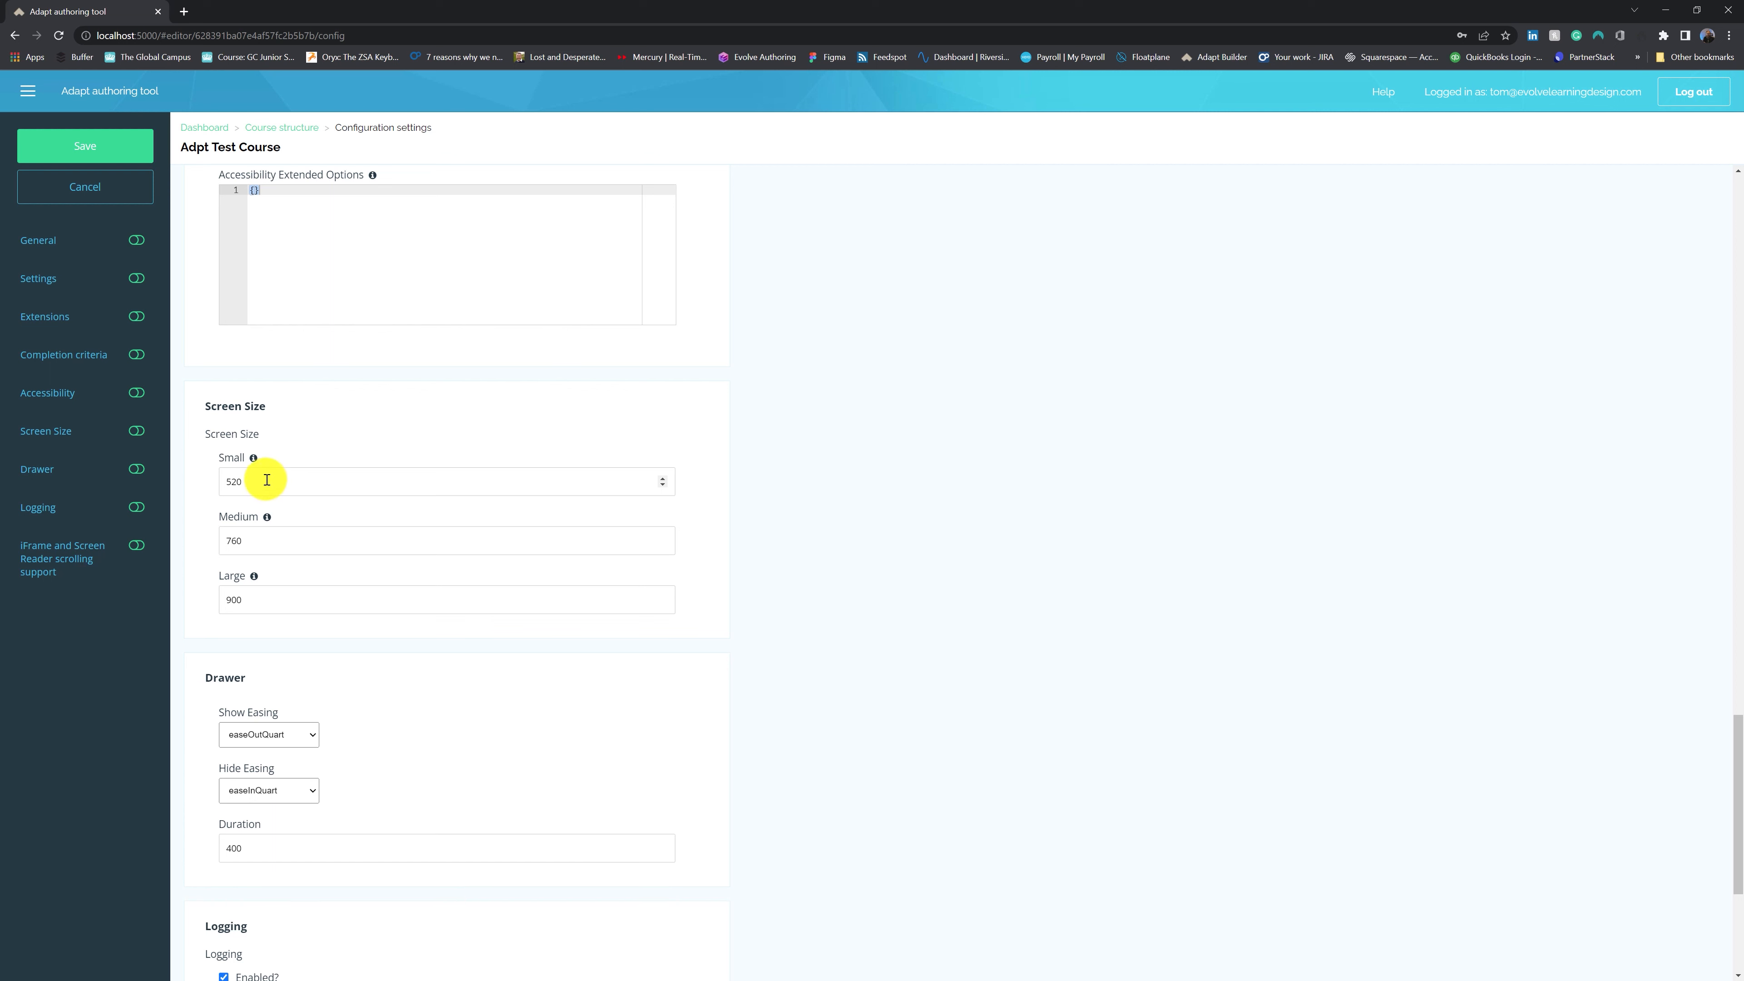
{"action": "mouse_move", "coordinate": [255, 459]}
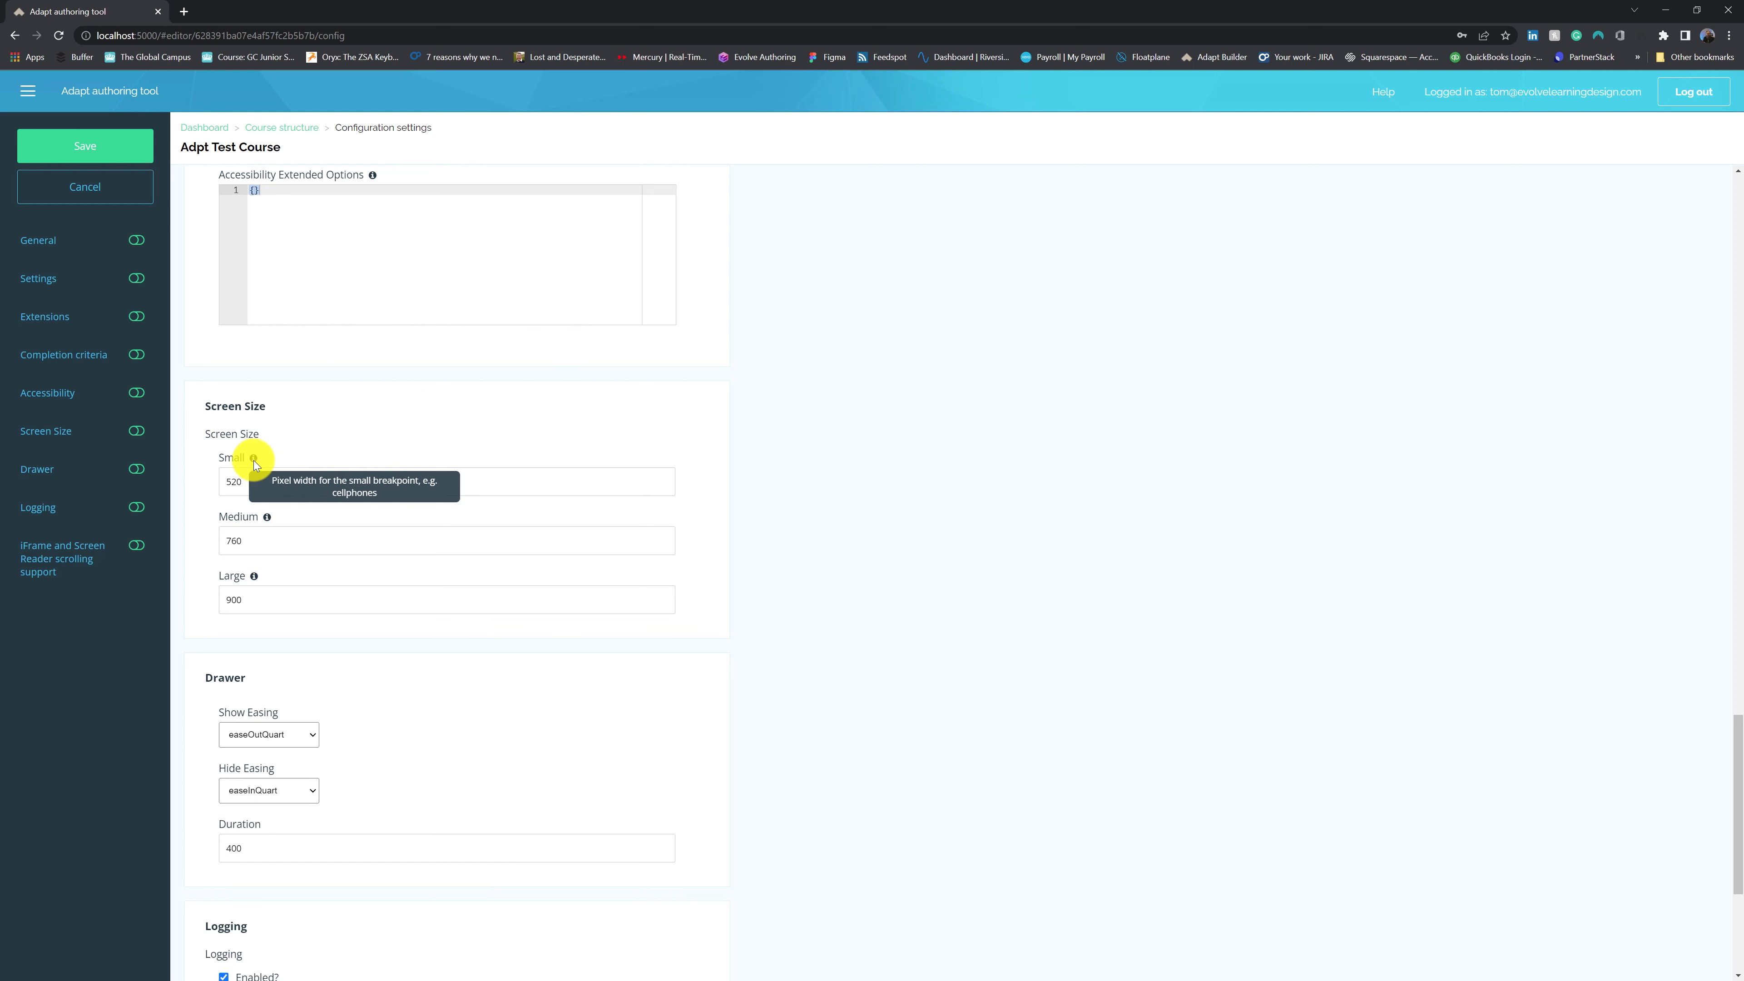
{"action": "left_click", "coordinate": [95, 194]}
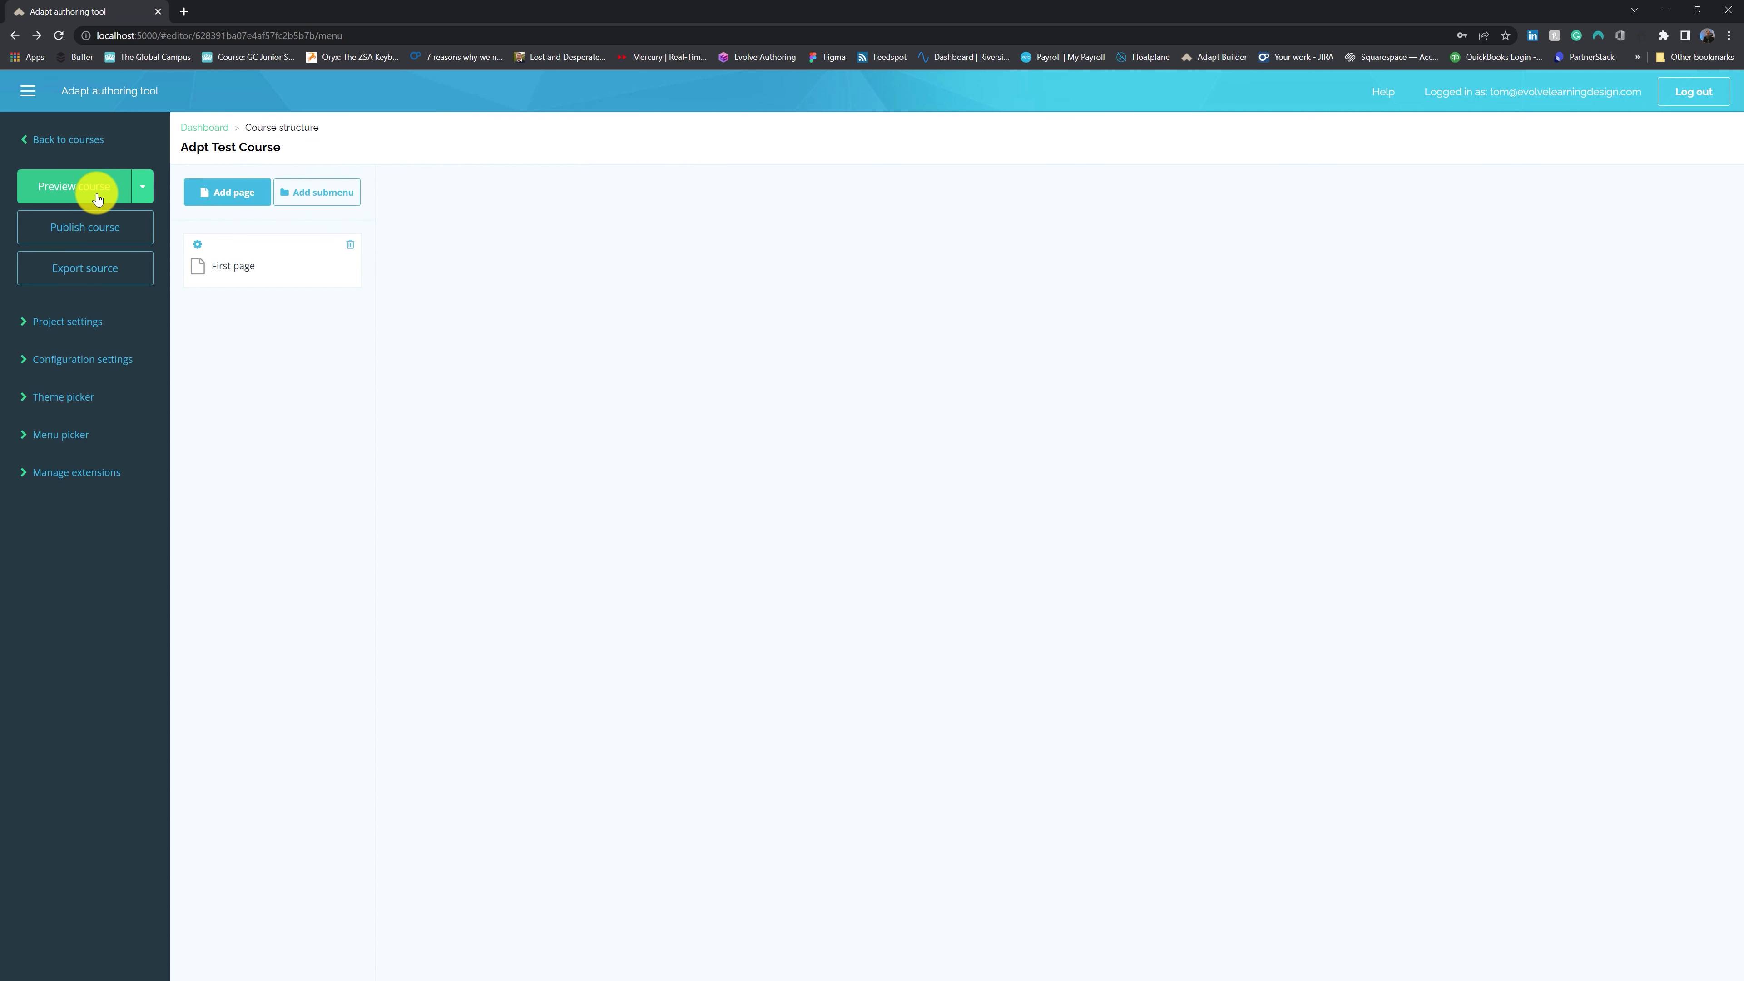
Examine the course's theming options and the available base themes, keeping Vanilla, and leave without saving
{"action": "left_click", "coordinate": [89, 399]}
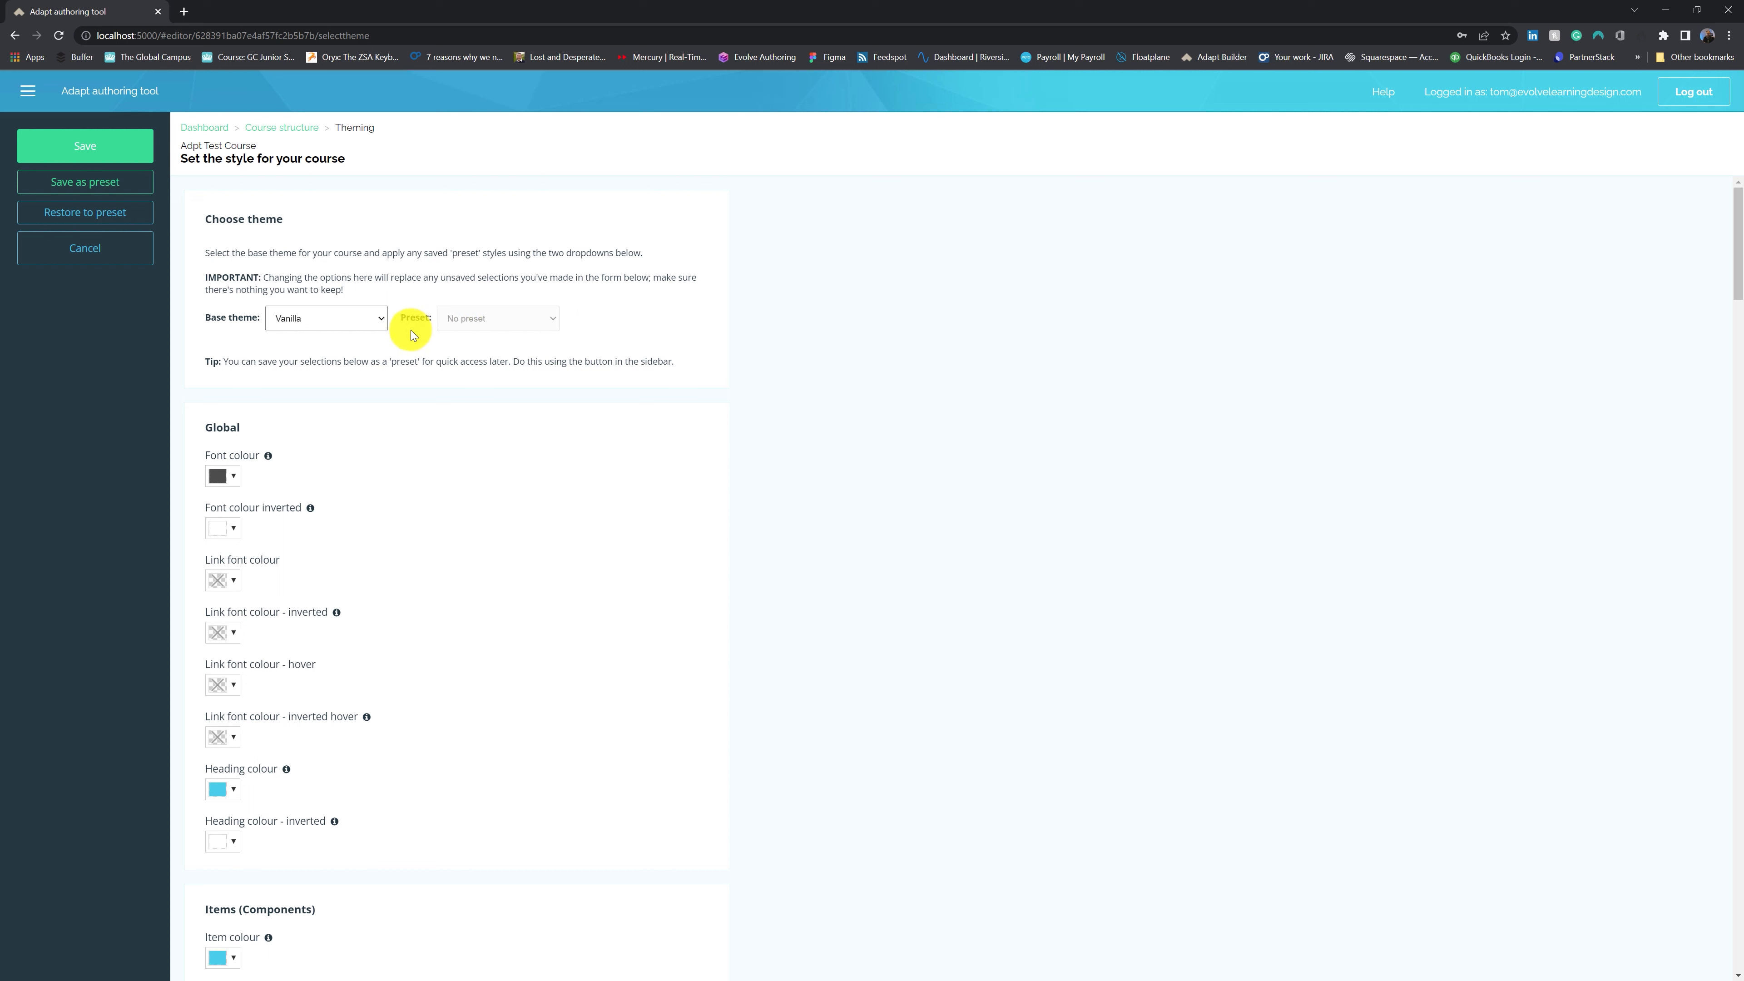
{"action": "left_click", "coordinate": [383, 322]}
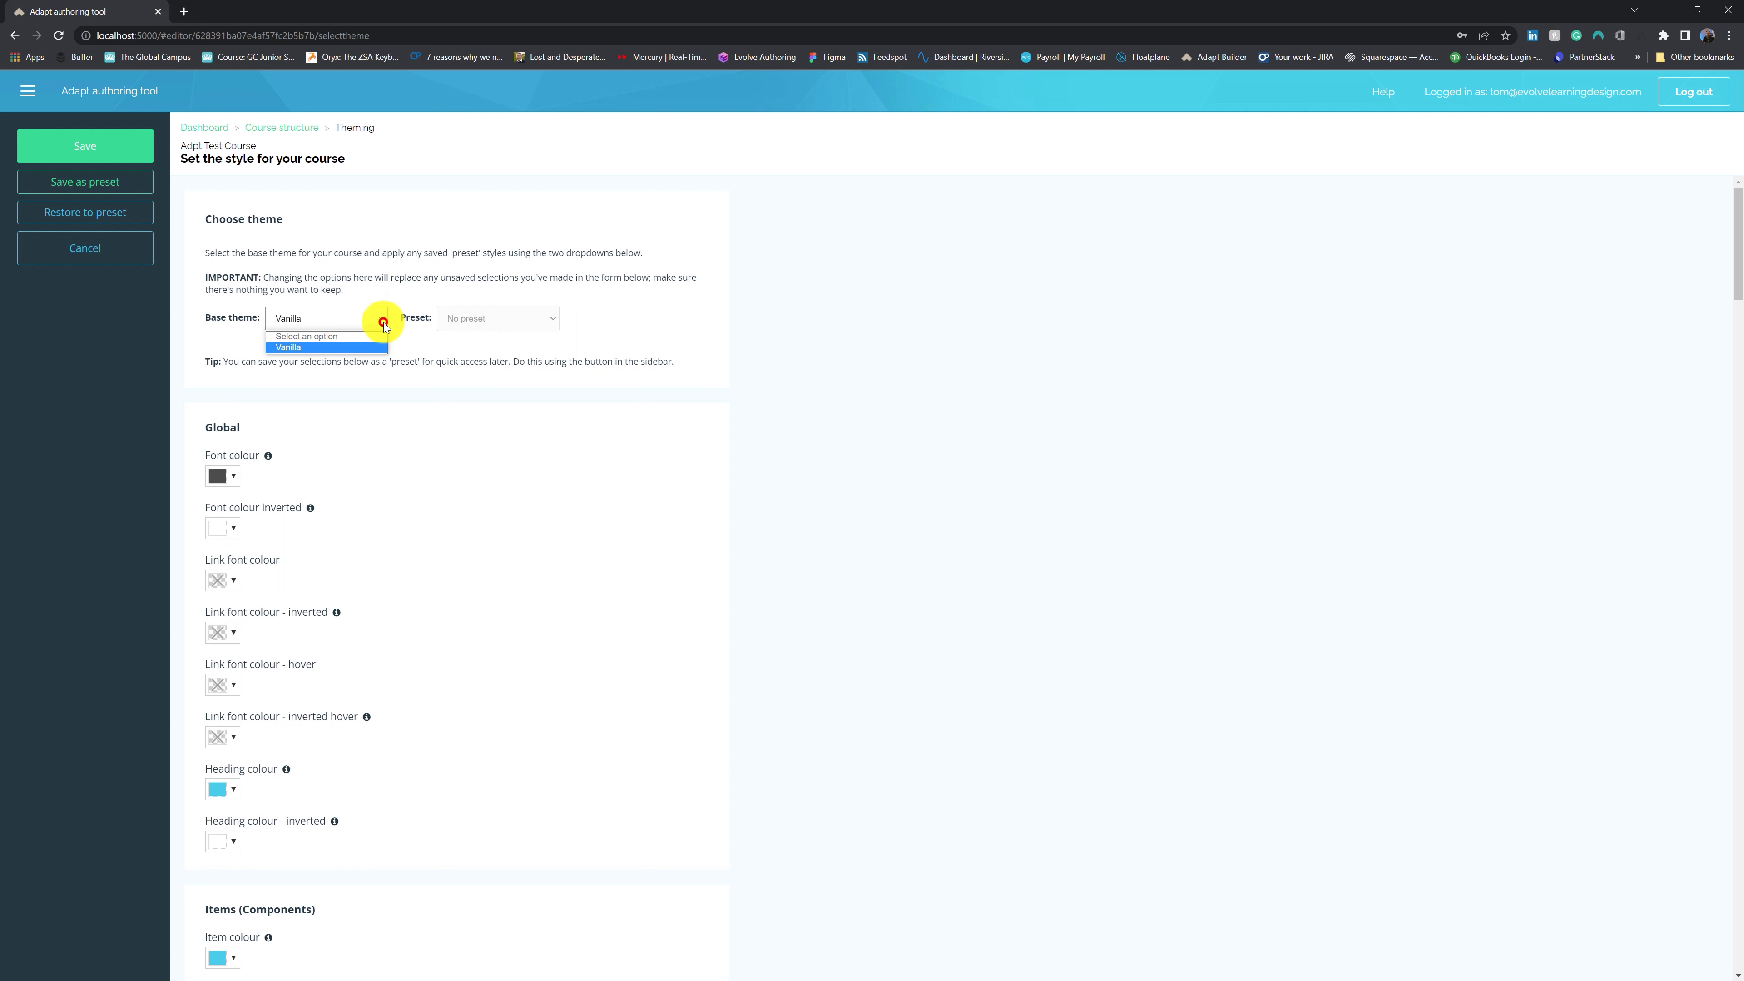
{"action": "left_click", "coordinate": [345, 349]}
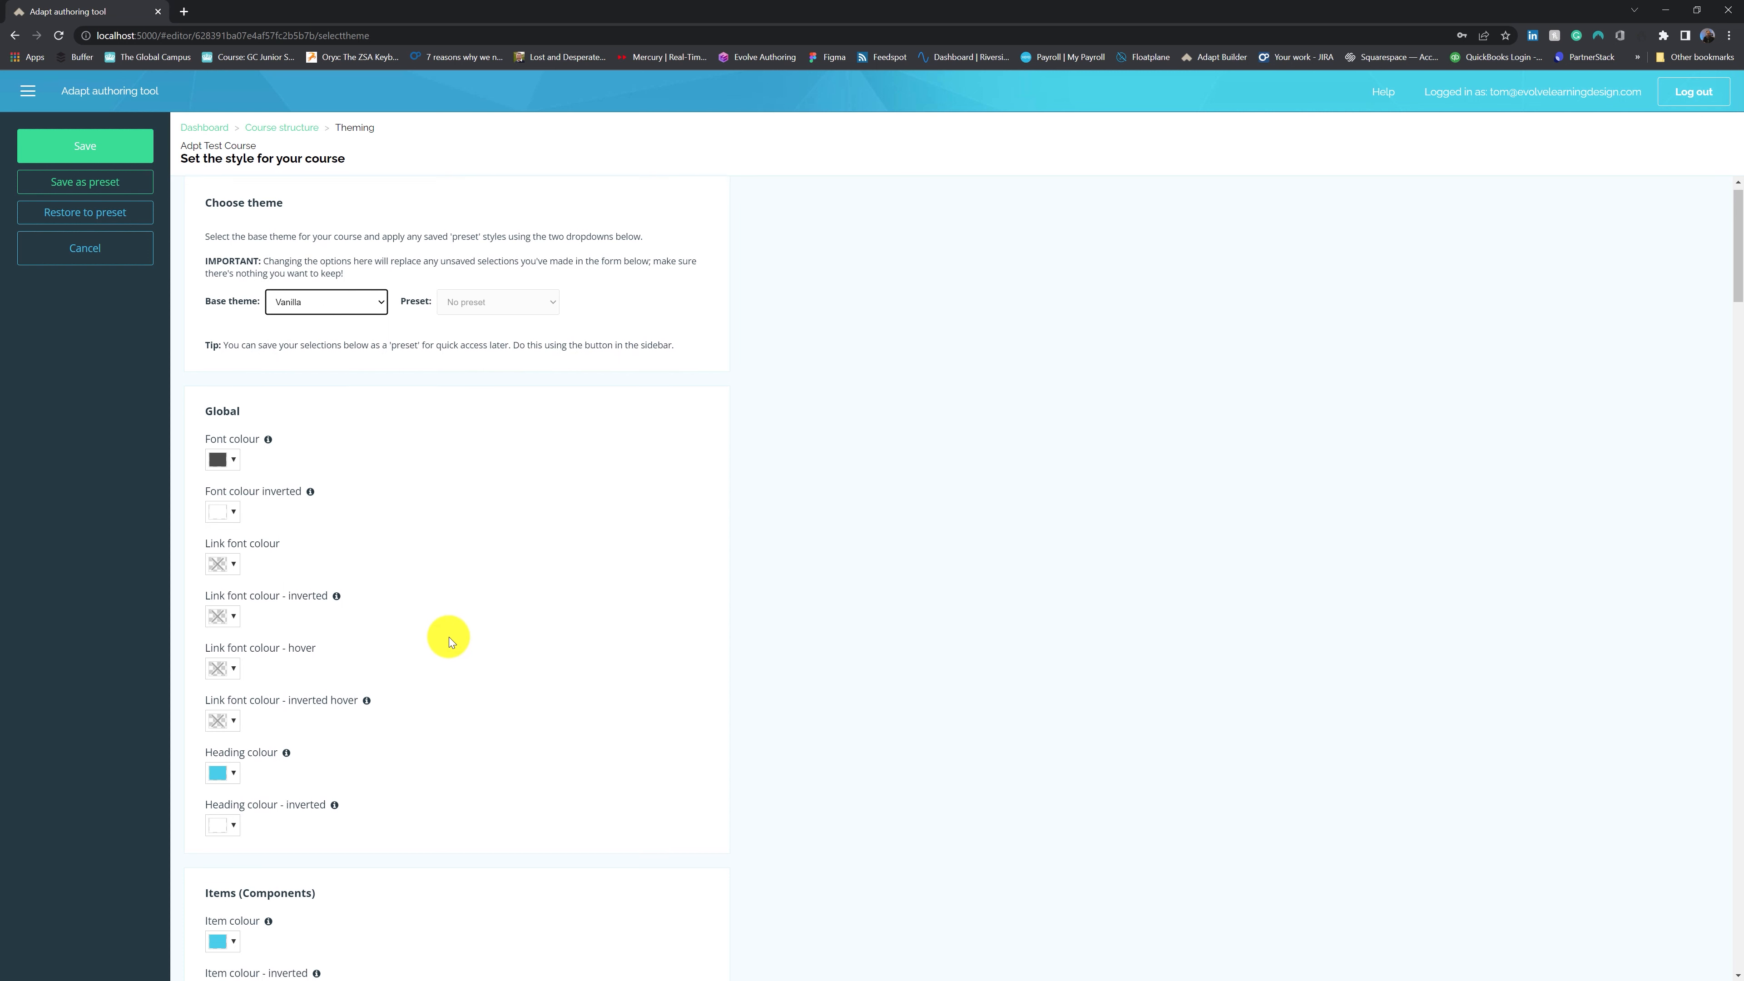
{"action": "left_click", "coordinate": [85, 248]}
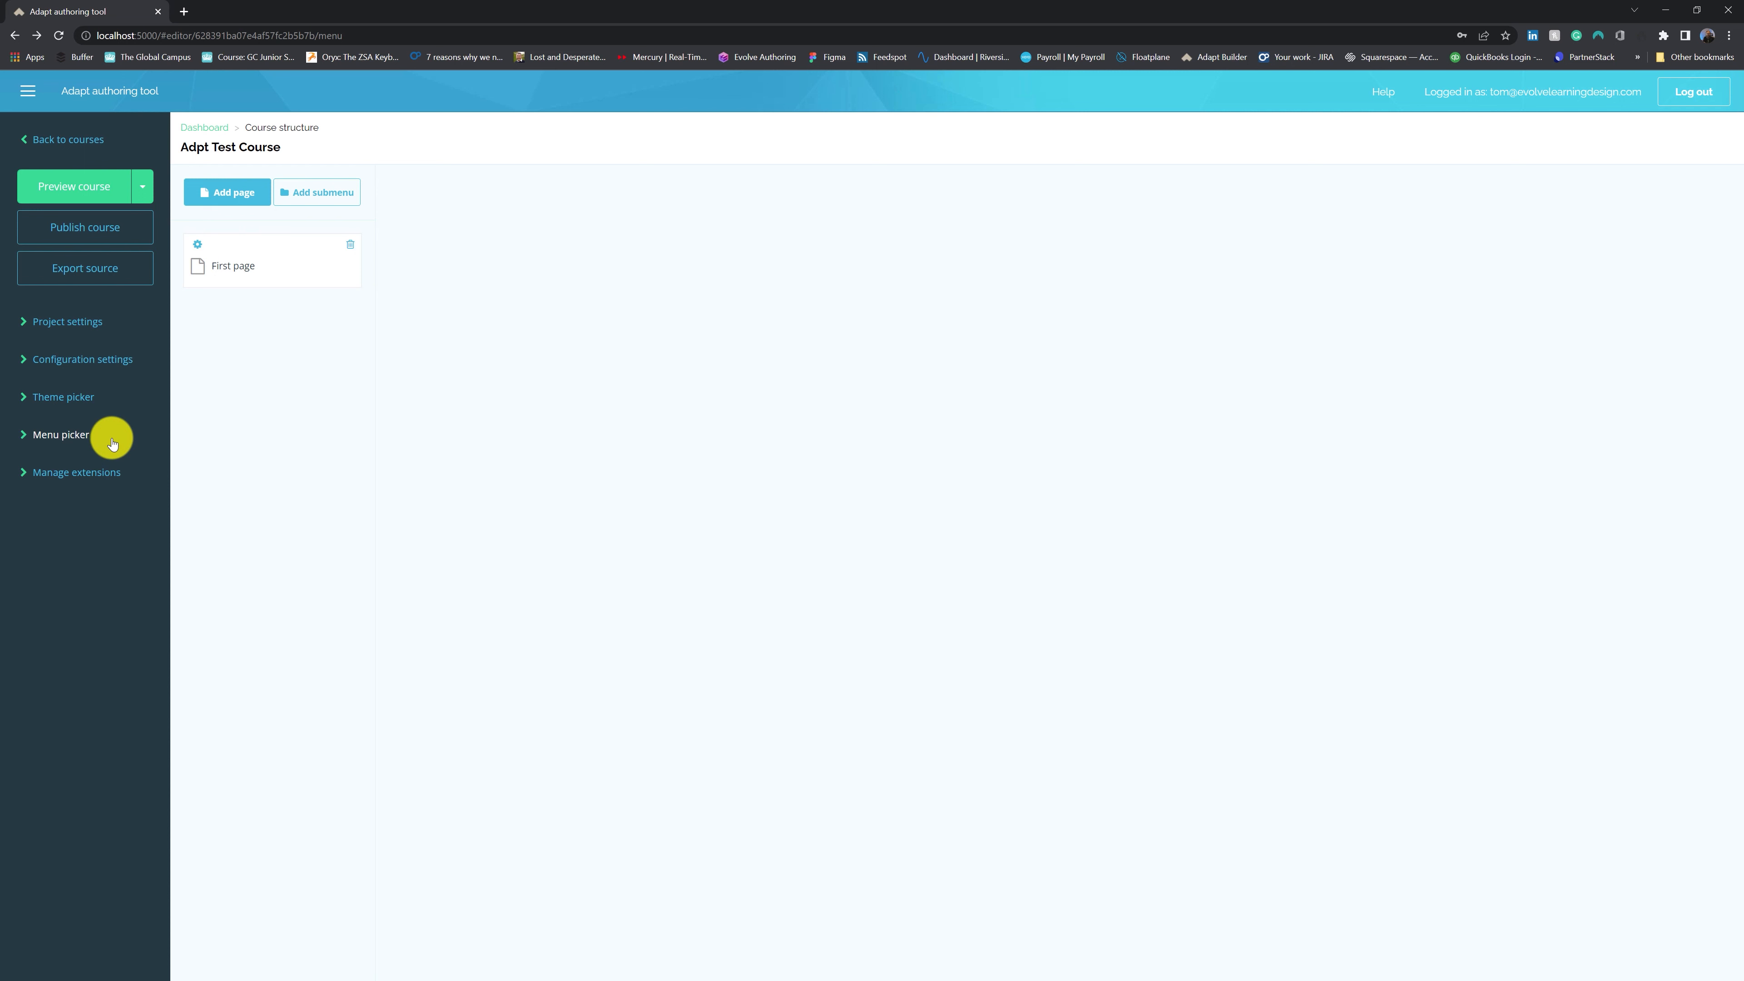
Save Box Menu as the course's menu type
{"action": "left_click", "coordinate": [112, 443]}
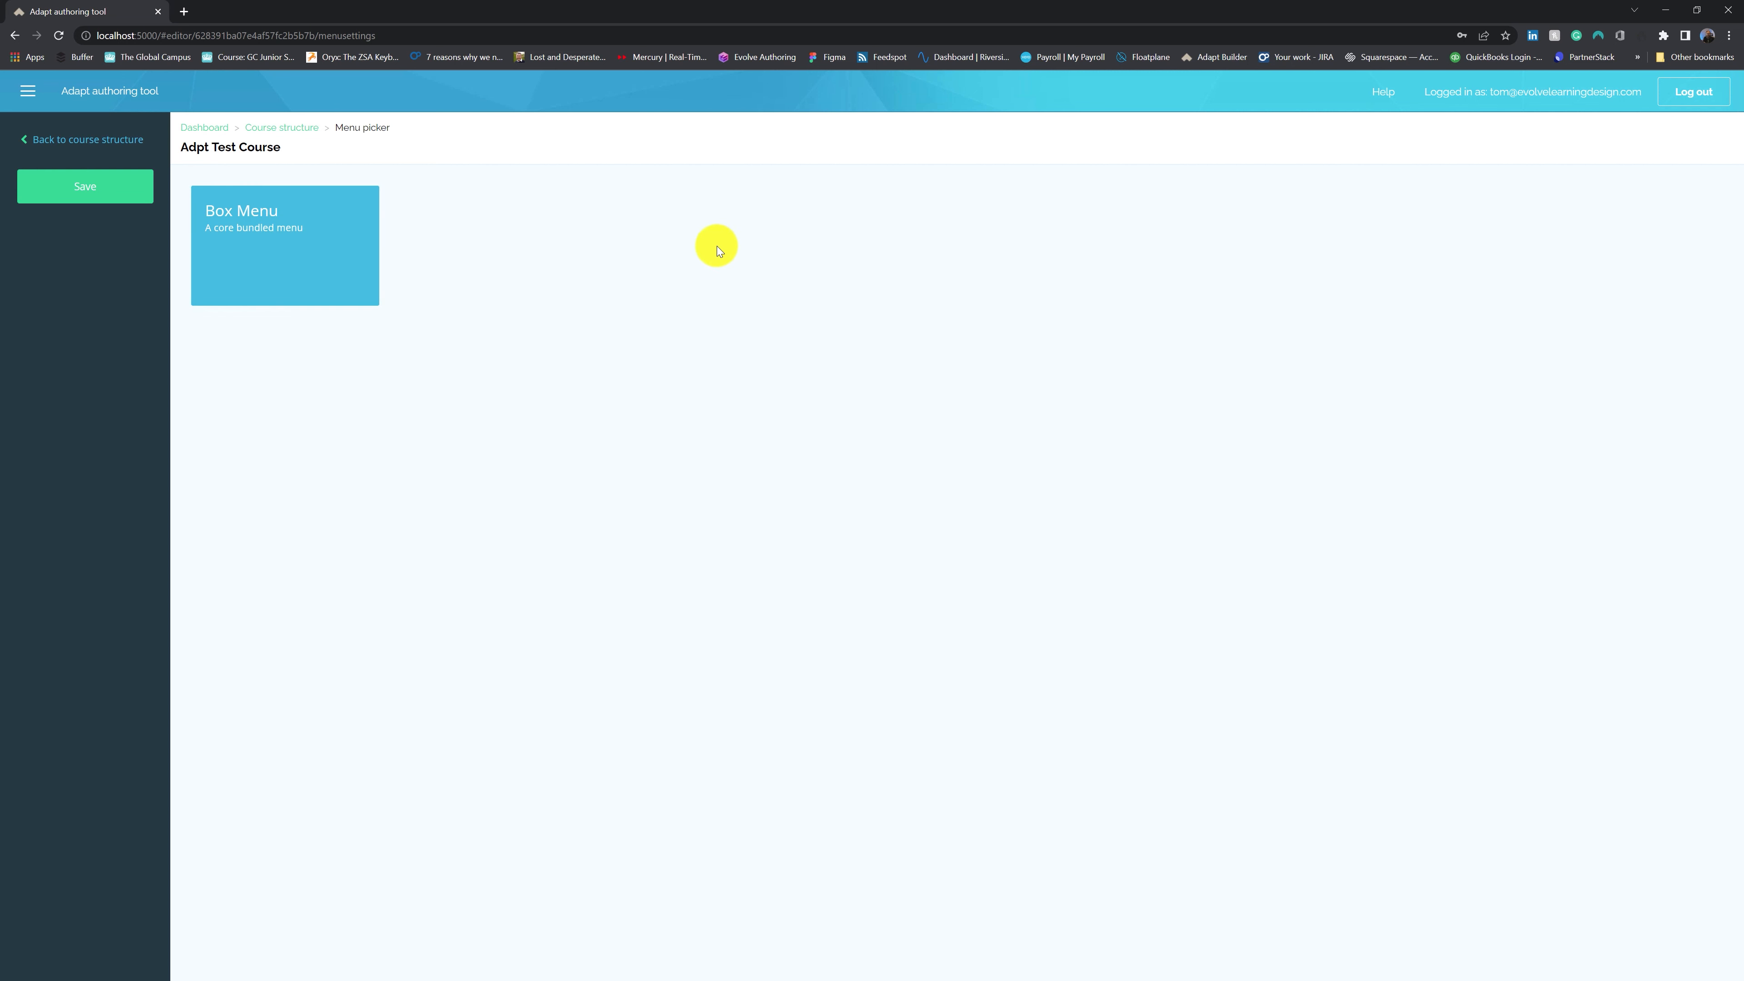
{"action": "left_click", "coordinate": [109, 194]}
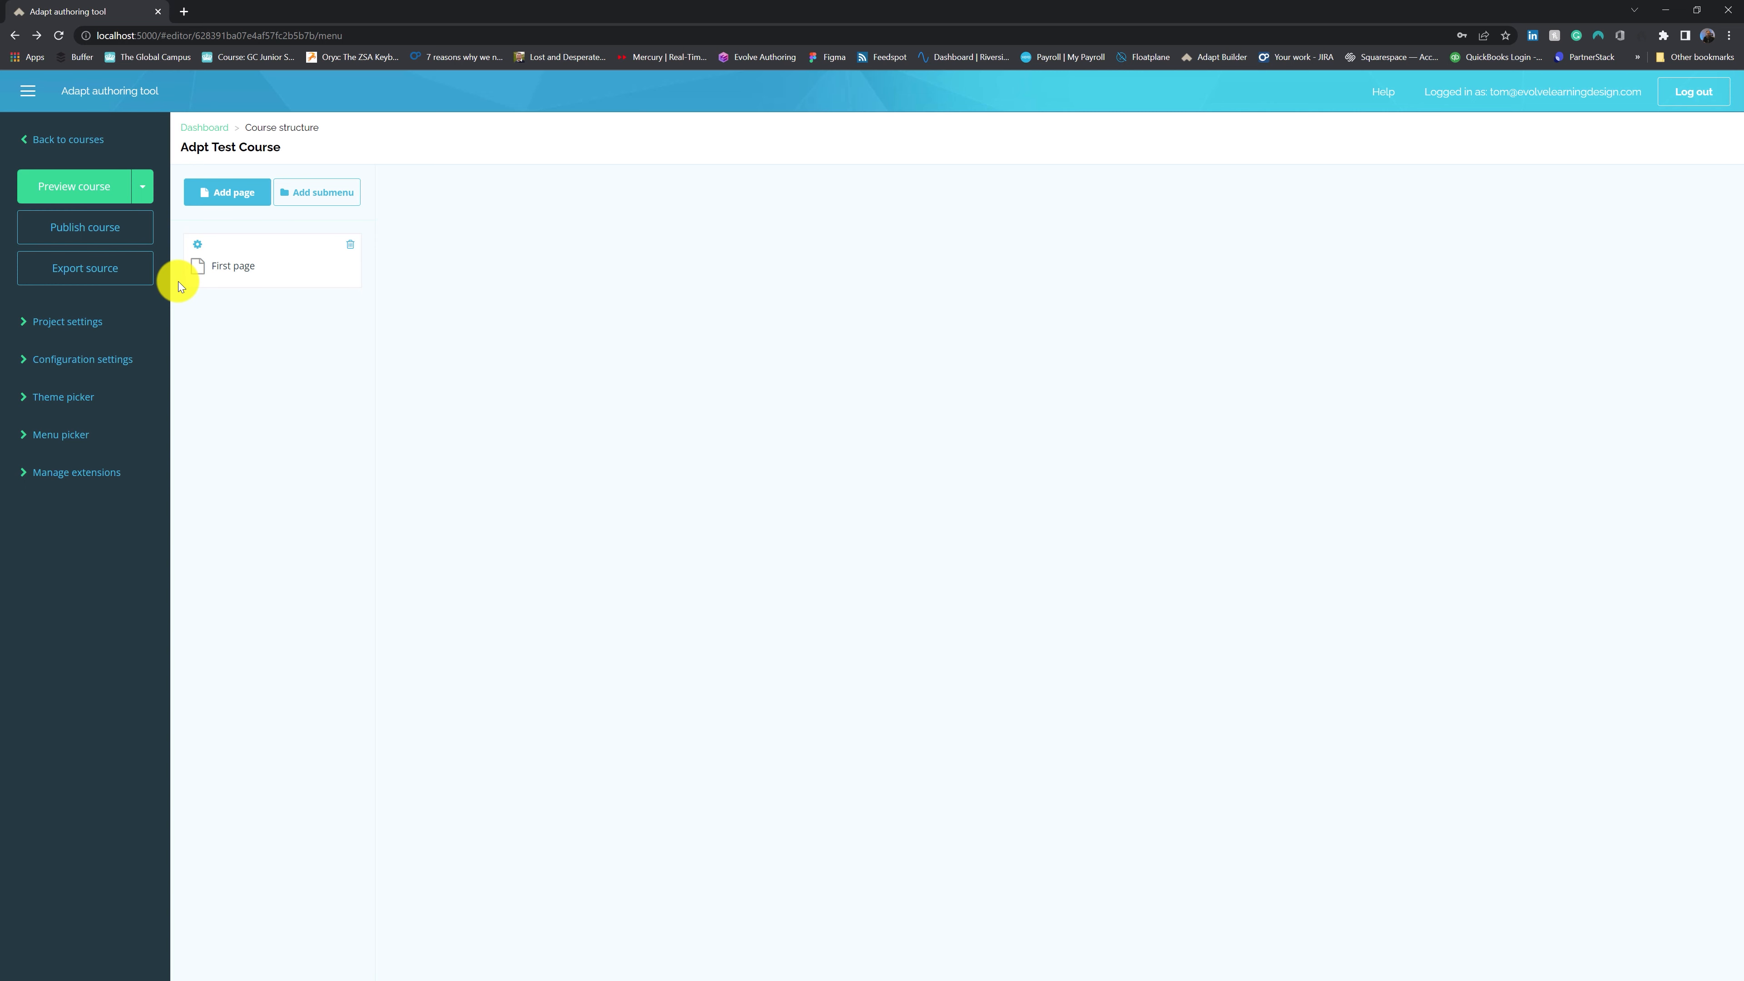
Add the Language Picker extension to the course and return to the course structure
{"action": "left_click", "coordinate": [91, 473]}
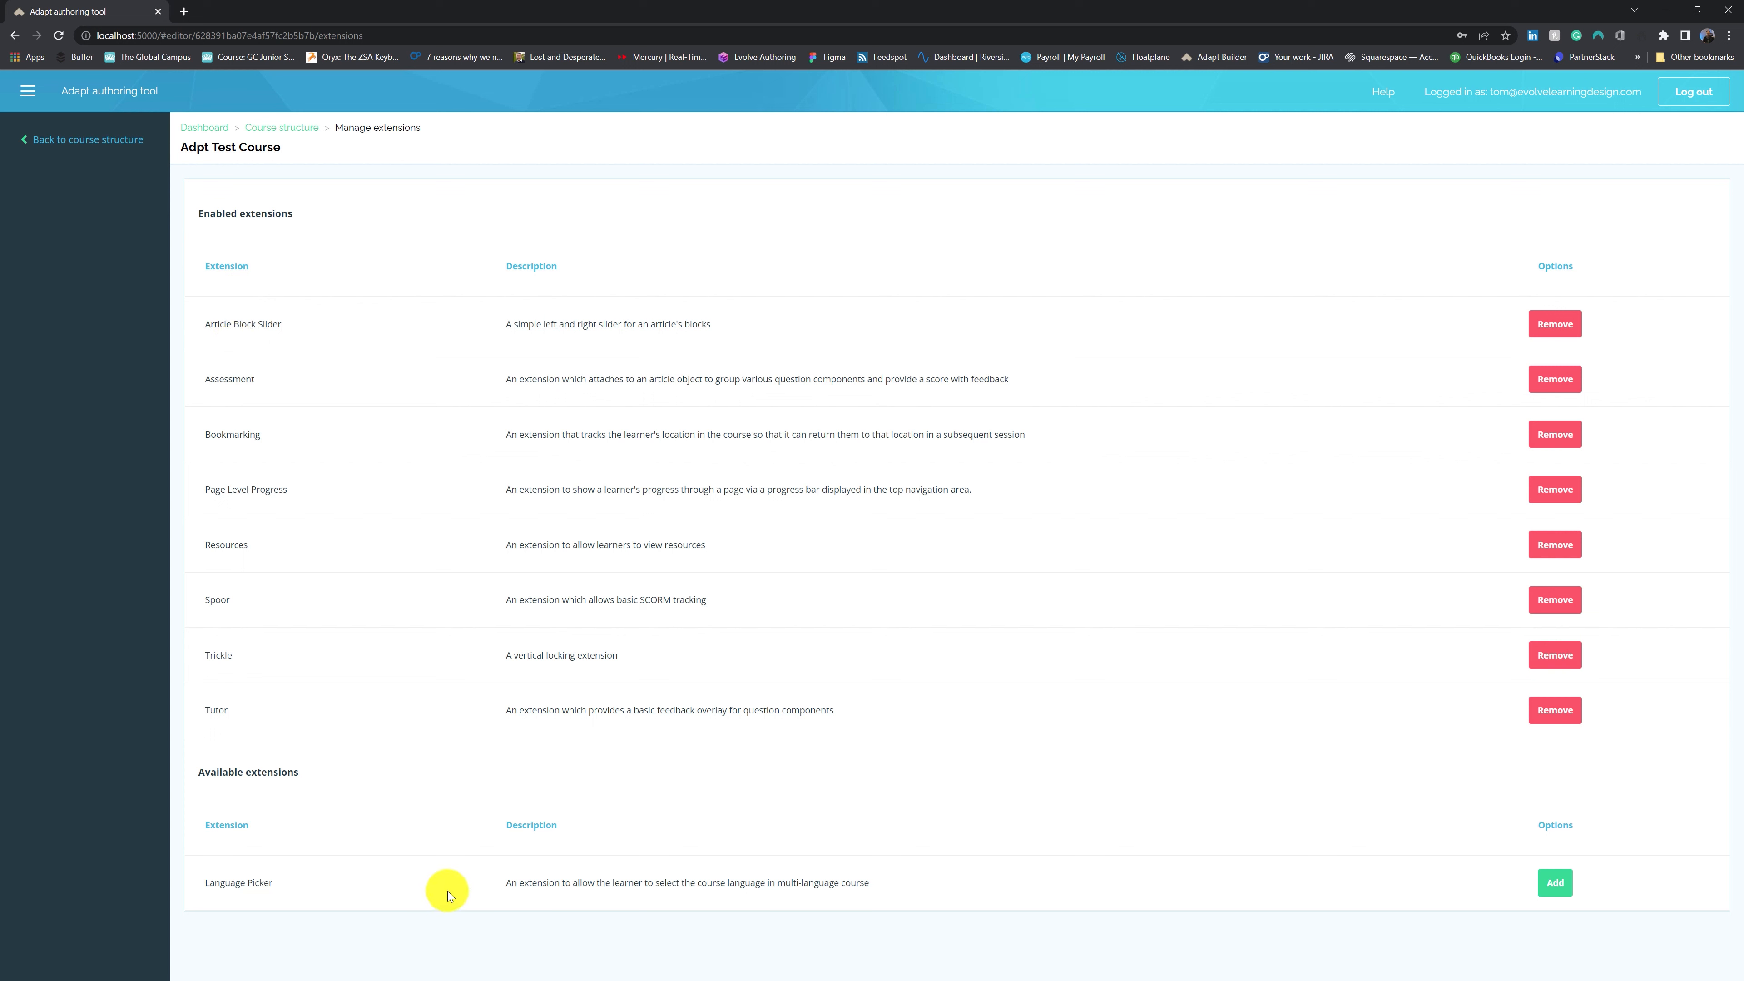
{"action": "left_click", "coordinate": [1560, 885]}
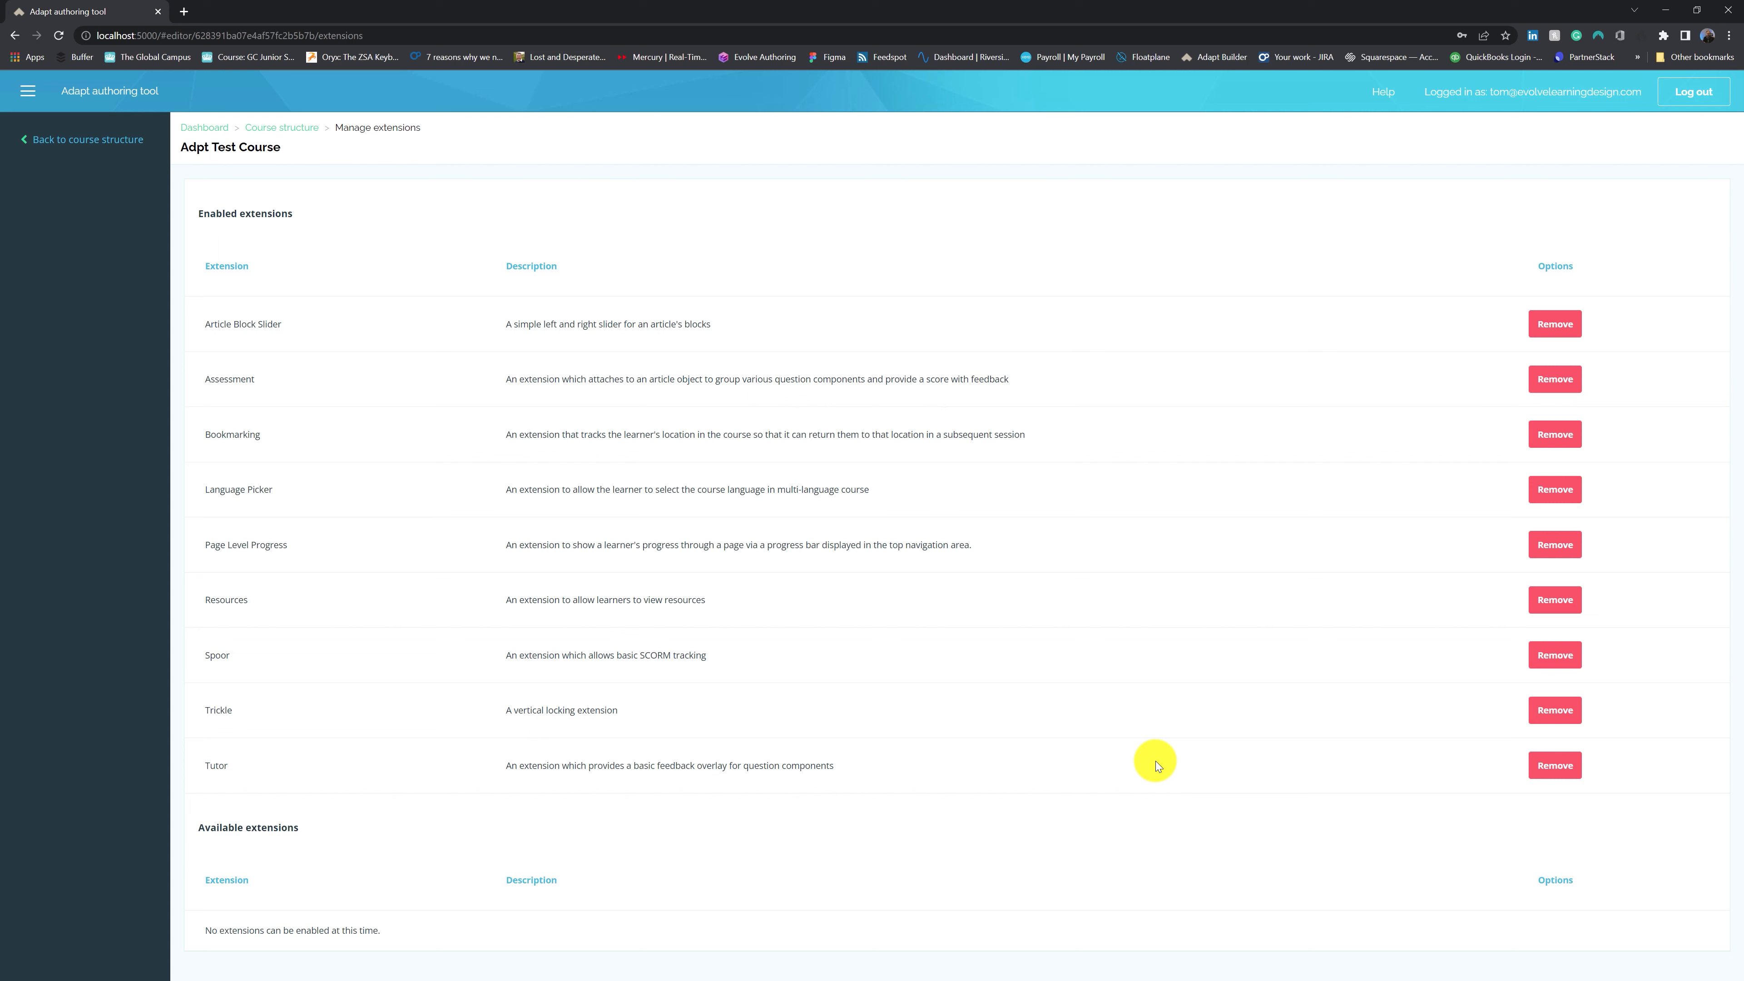
{"action": "left_click", "coordinate": [66, 143]}
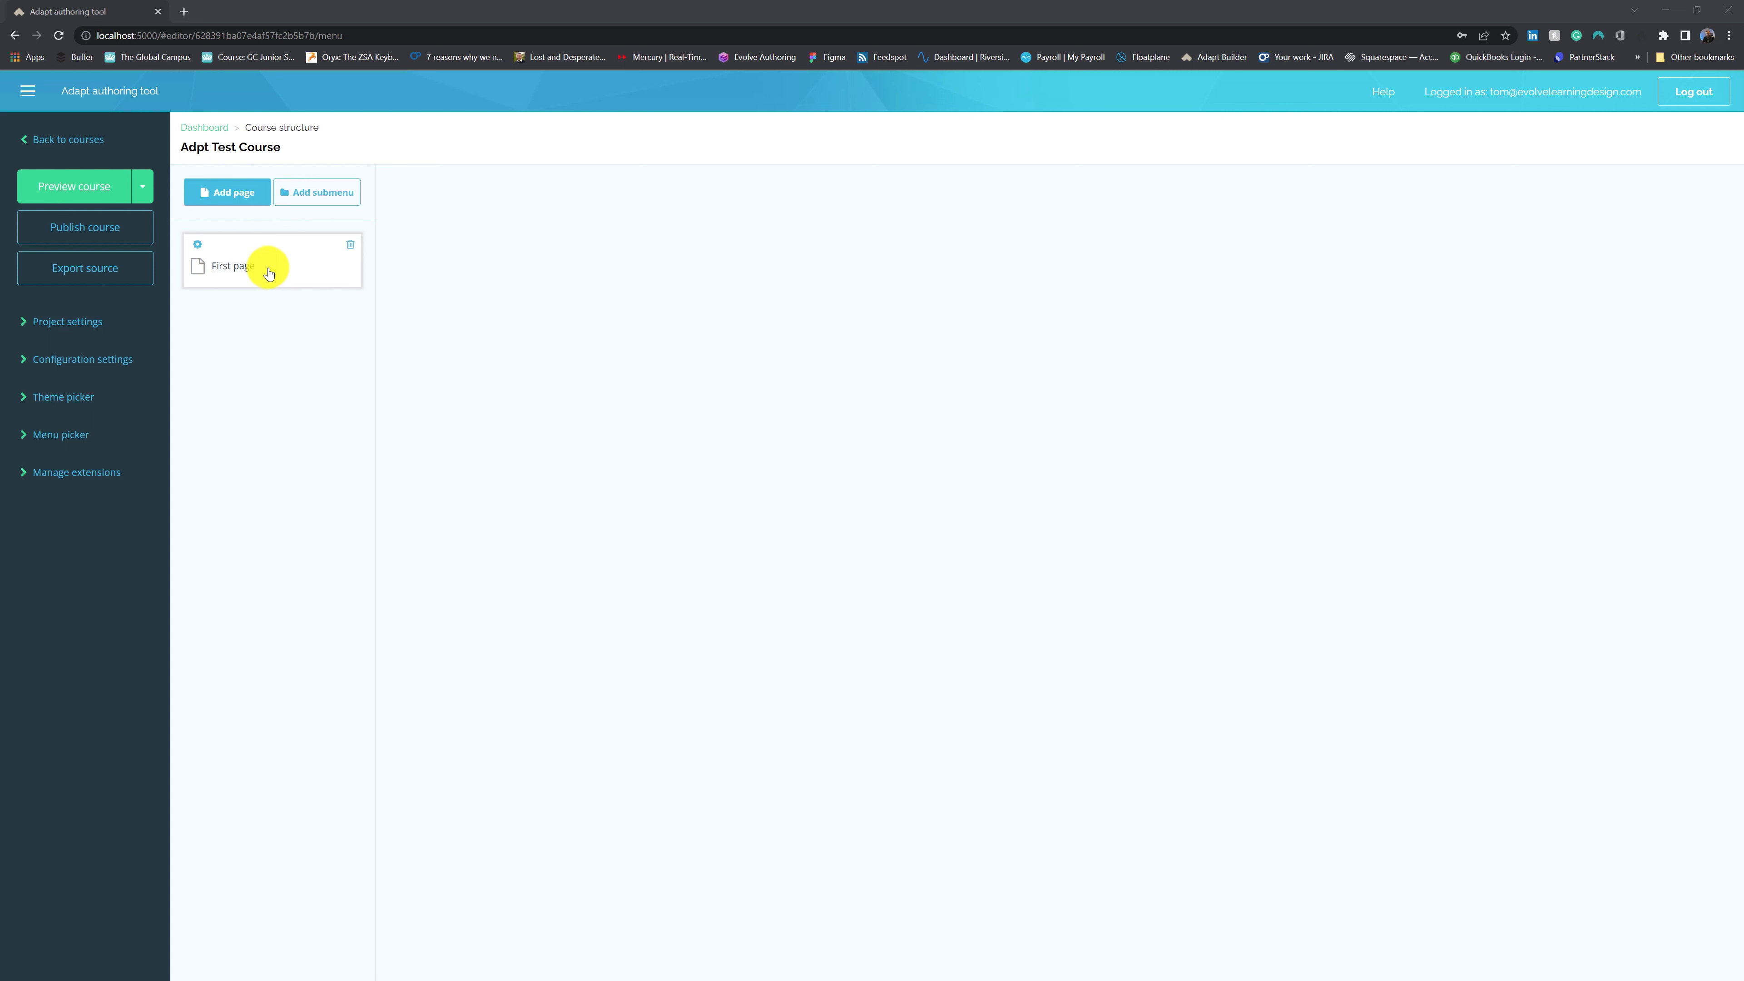
Examine the available actions for First page, dismiss them, and select the page in the course structure
{"action": "left_click", "coordinate": [198, 245]}
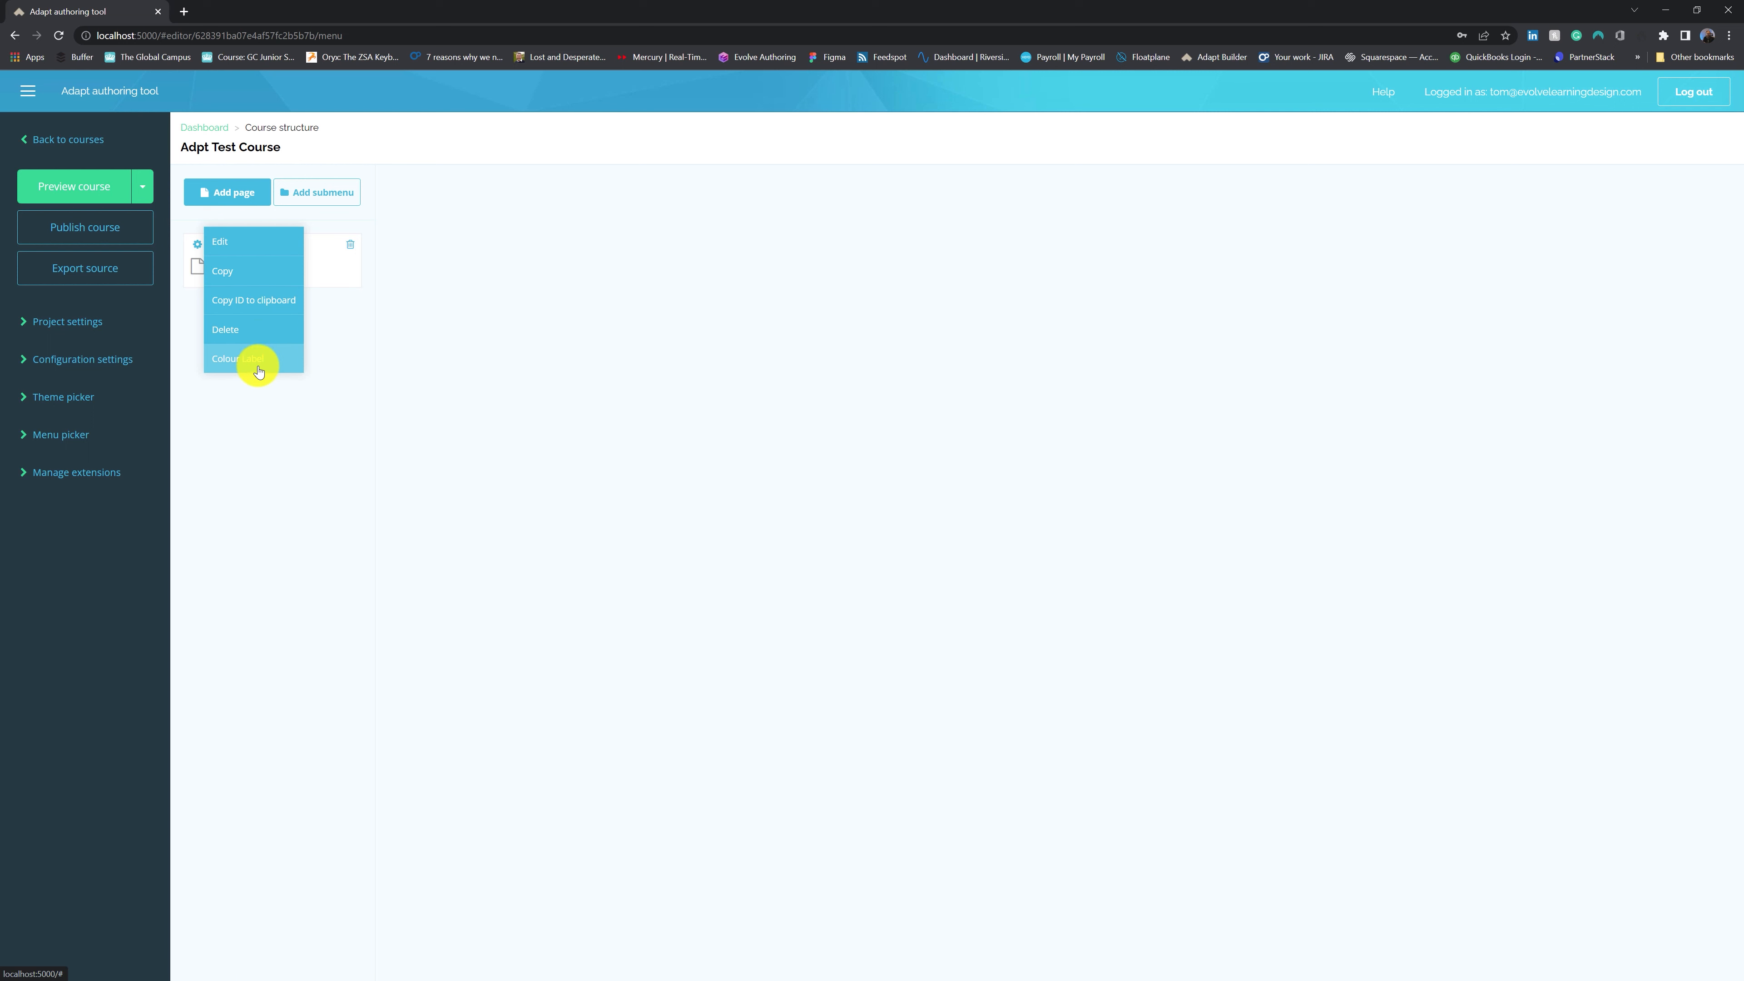
{"action": "left_click", "coordinate": [317, 274]}
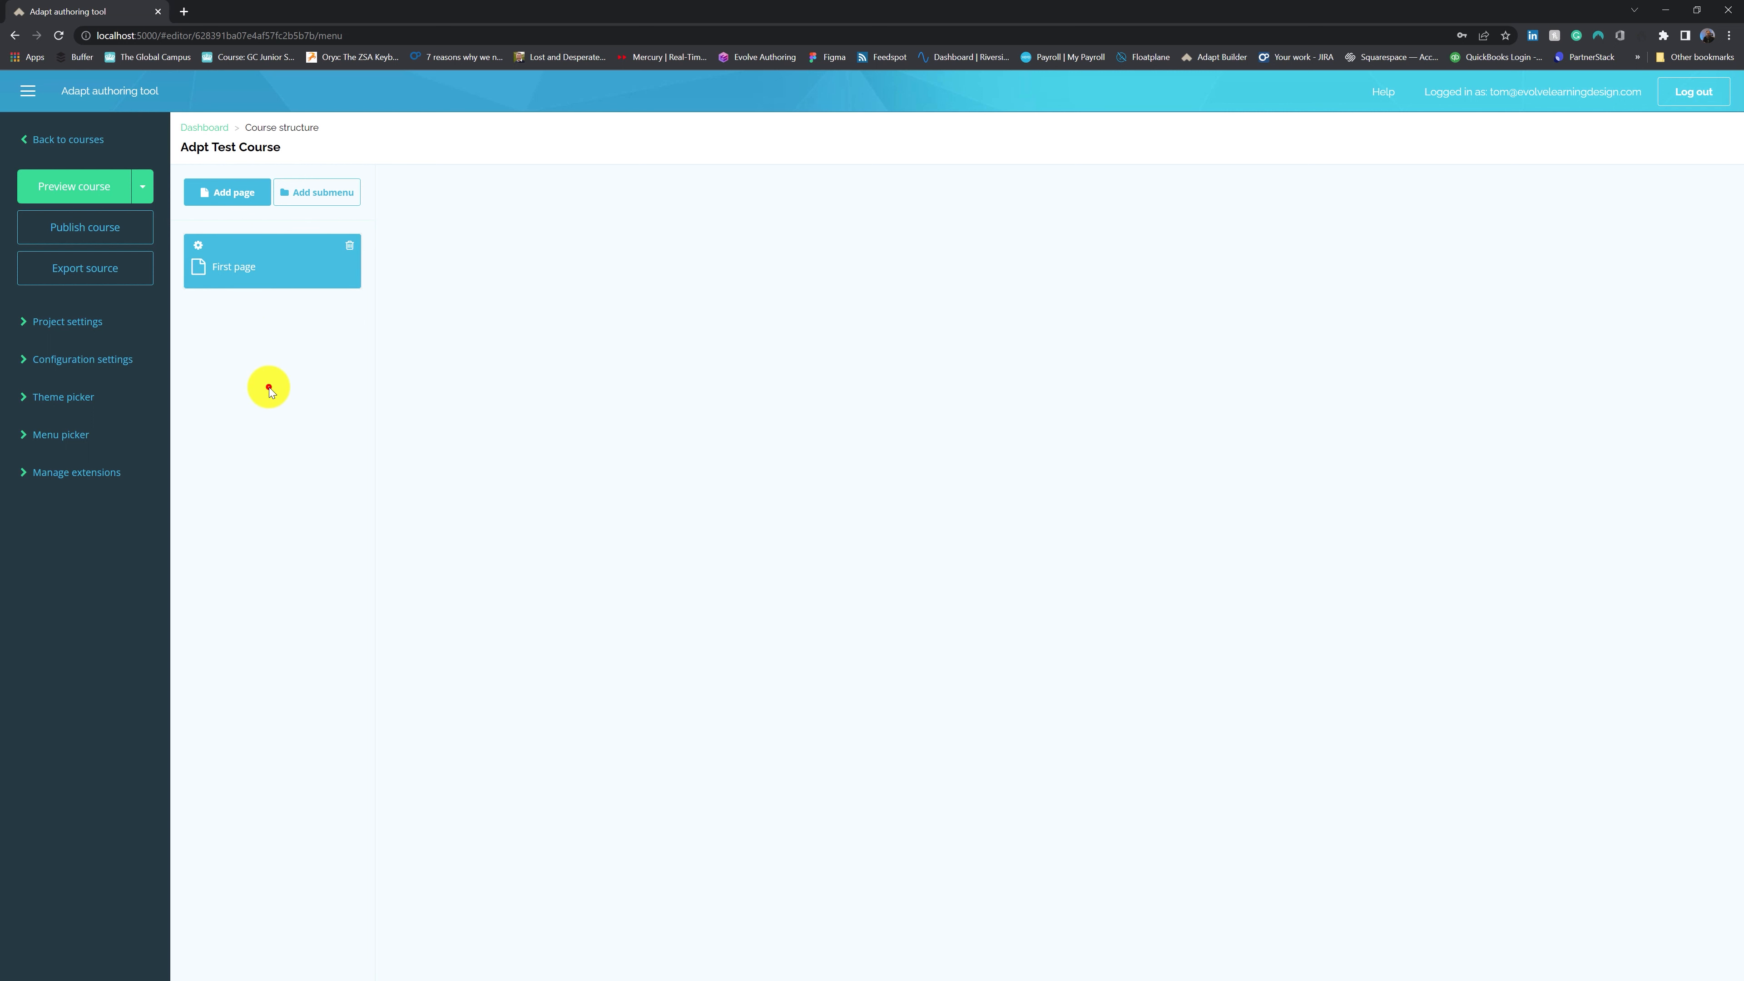
{"action": "left_click", "coordinate": [269, 388]}
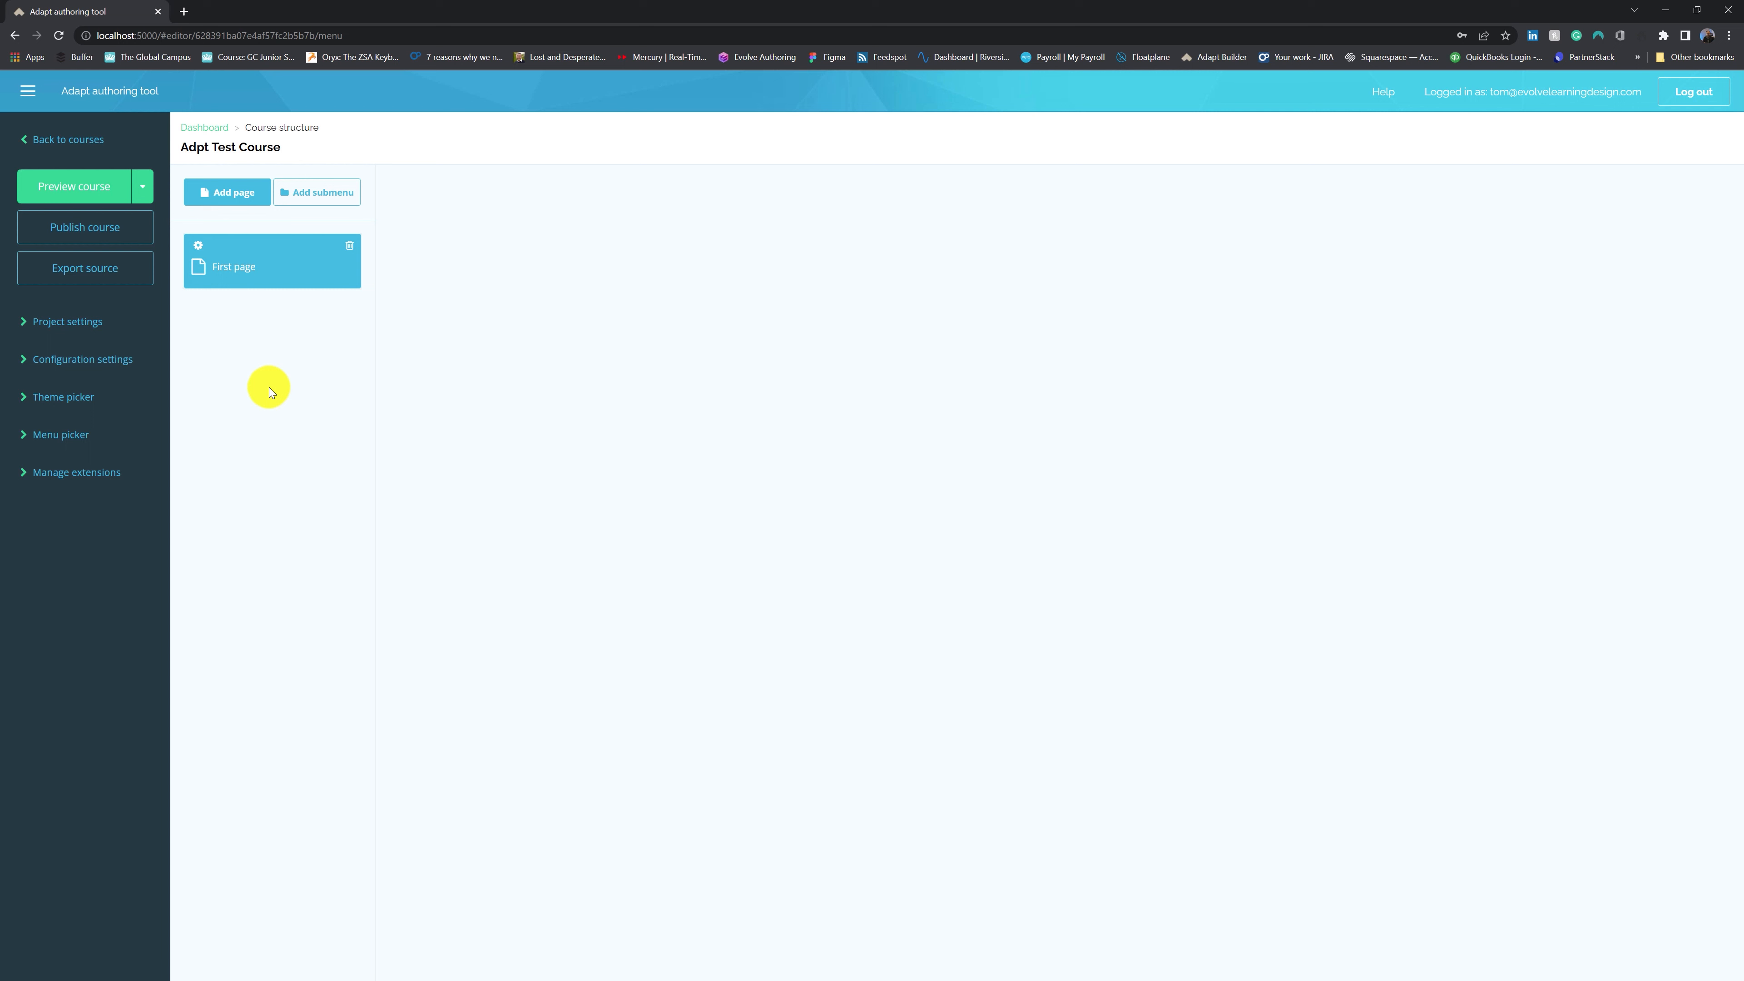
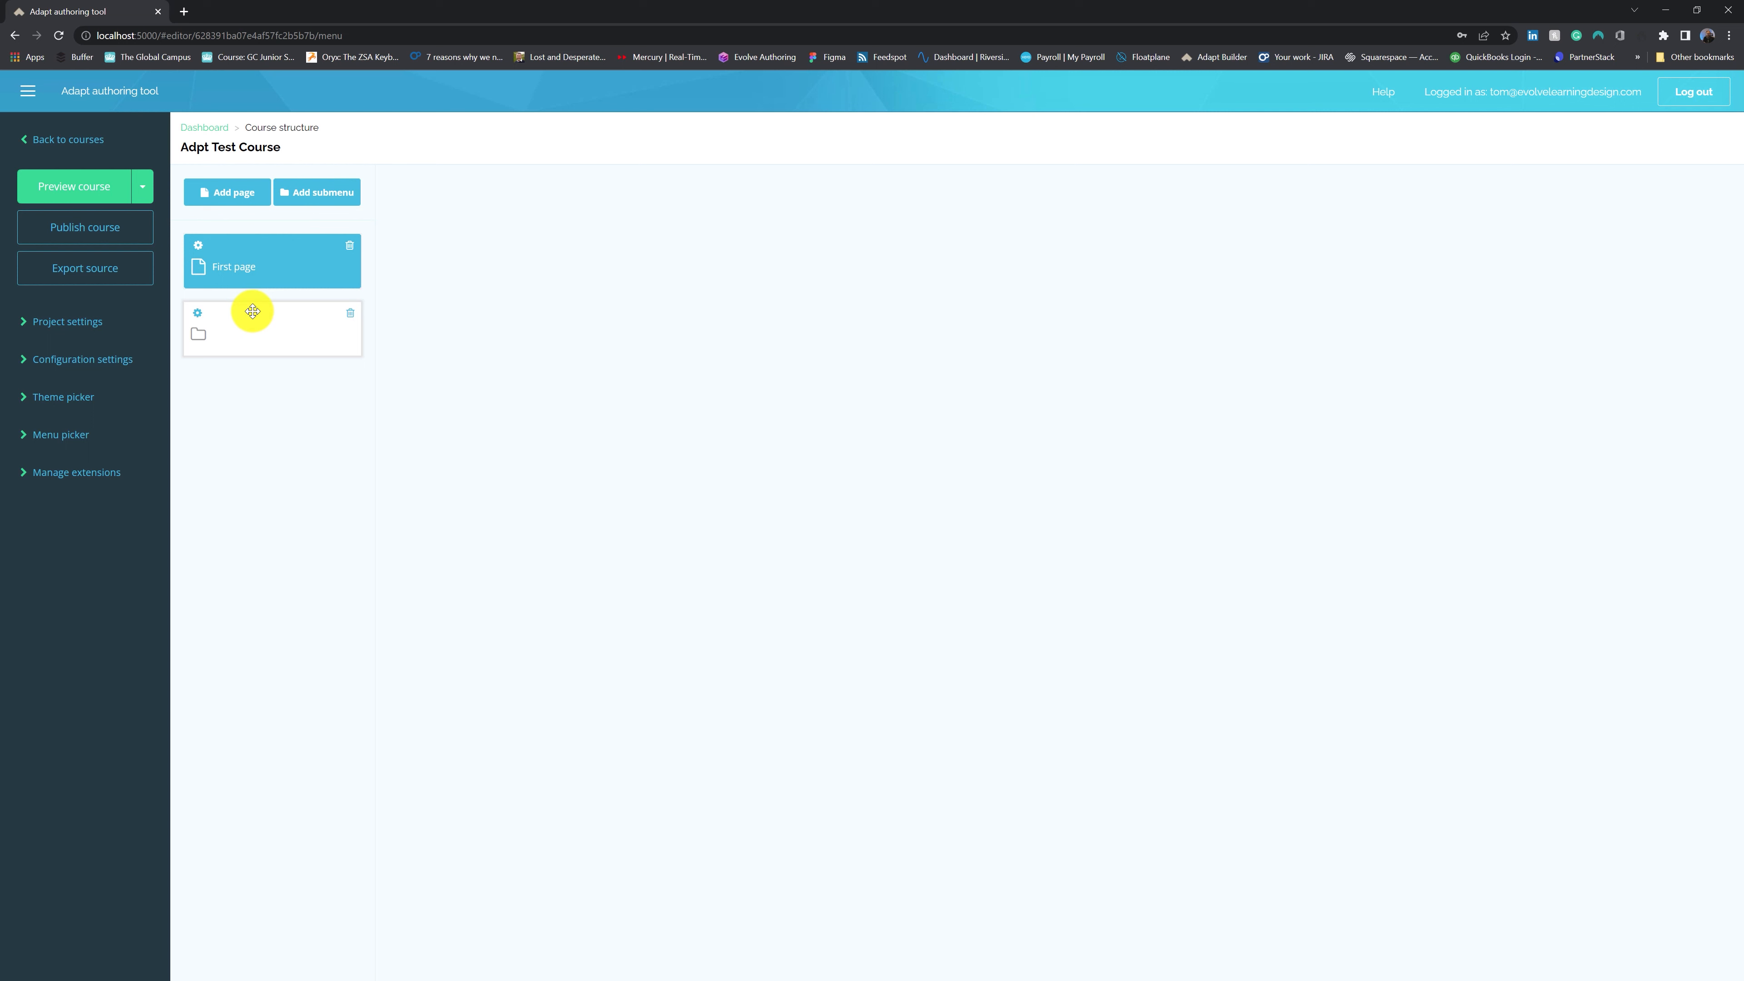
Move the untitled submenu above First page in the course structure
{"action": "left_click_drag", "start_coordinate": [253, 311], "coordinate": [253, 240]}
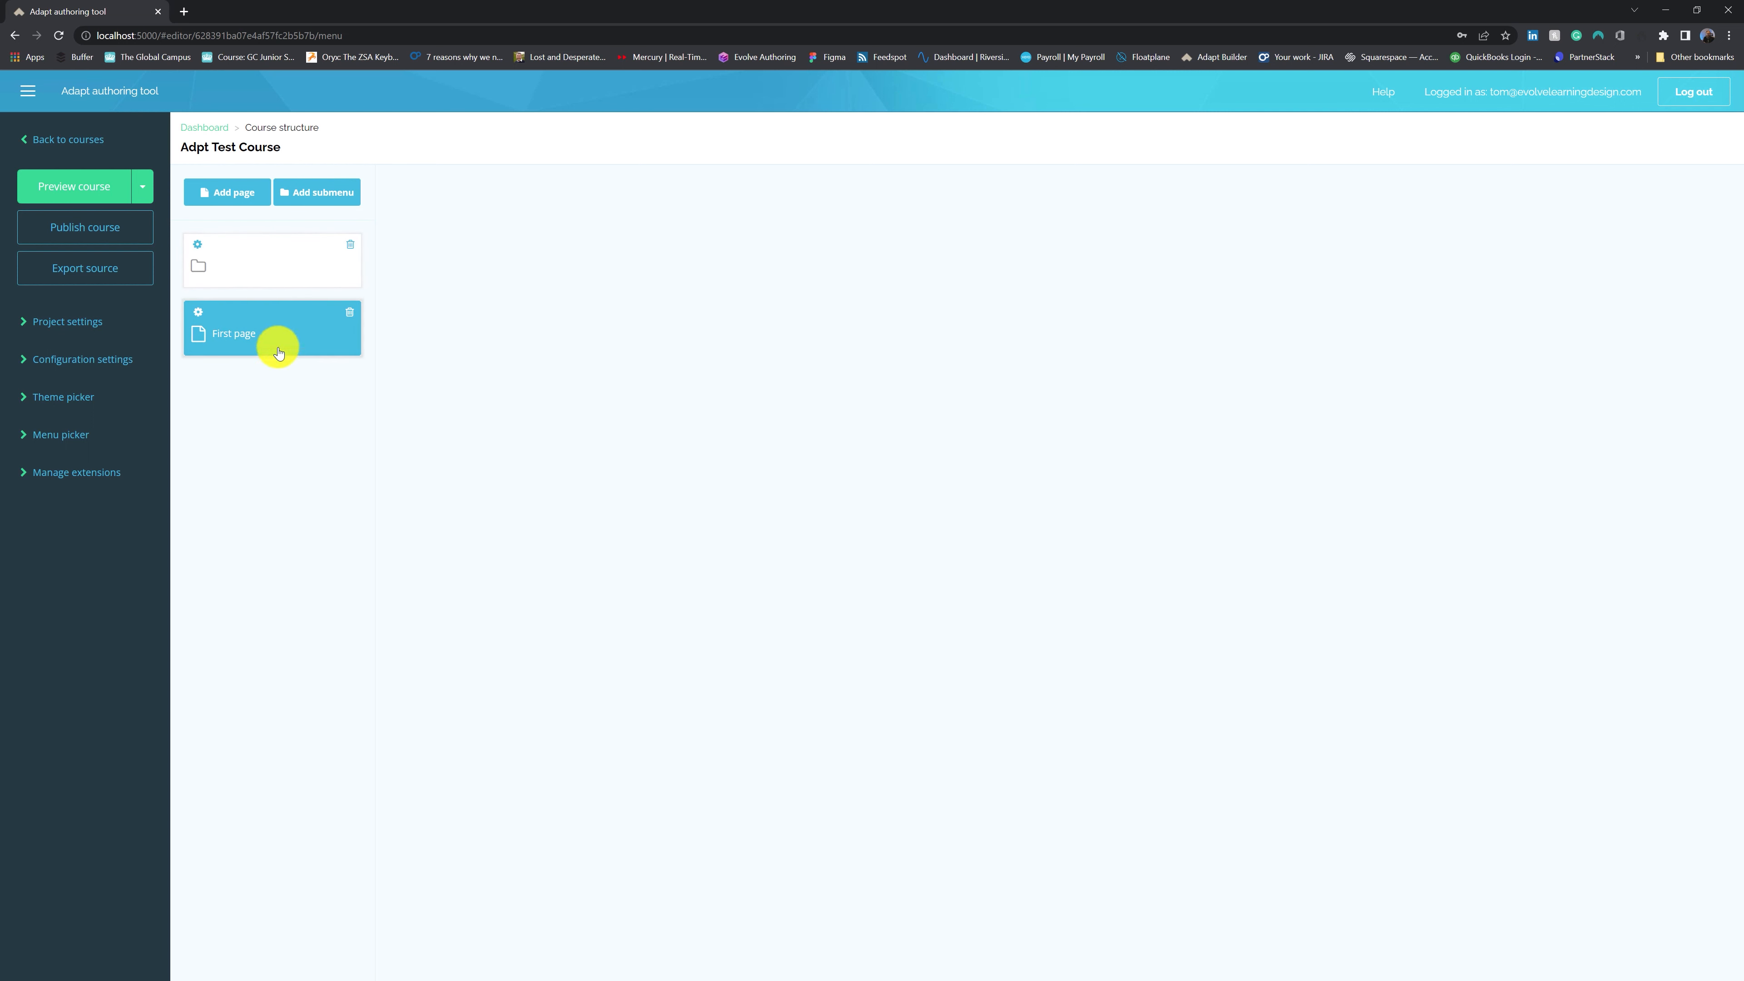
Add three pages and two submenus inside the untitled submenu of the course structure
{"action": "left_click", "coordinate": [264, 262]}
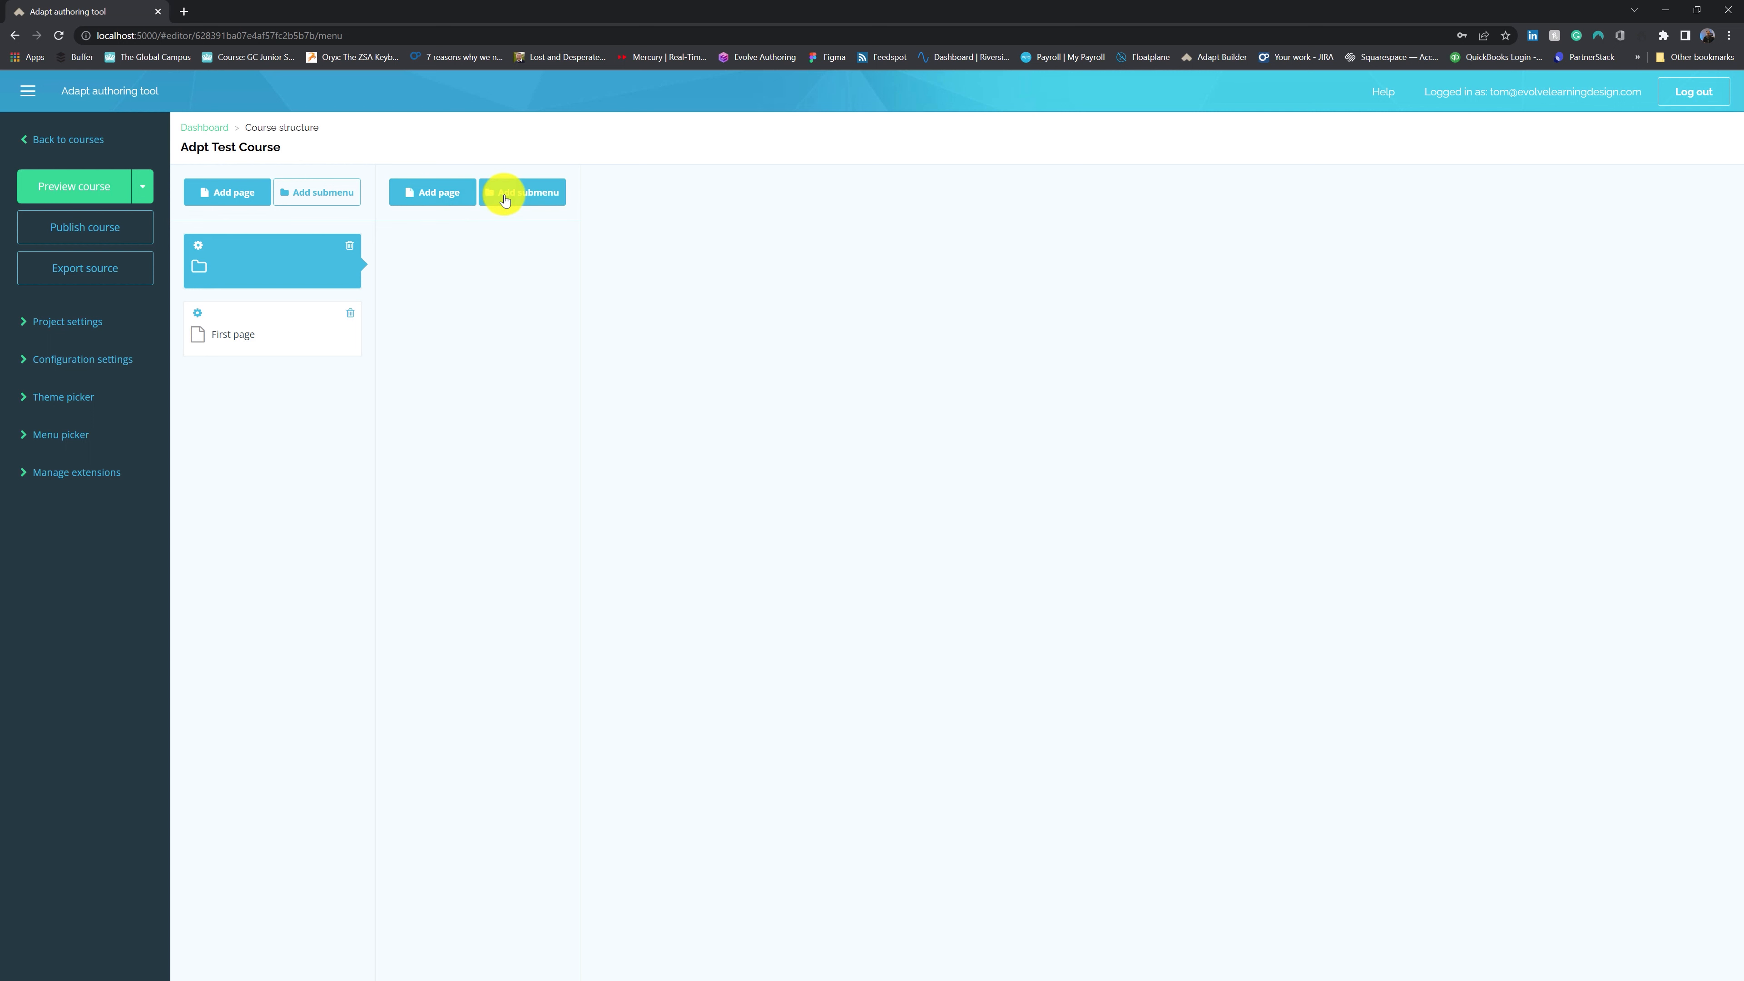
{"action": "left_click", "coordinate": [452, 198]}
{"action": "left_click", "coordinate": [452, 198]}
{"action": "left_click", "coordinate": [452, 198]}
{"action": "left_click", "coordinate": [500, 197]}
{"action": "left_click", "coordinate": [501, 197]}
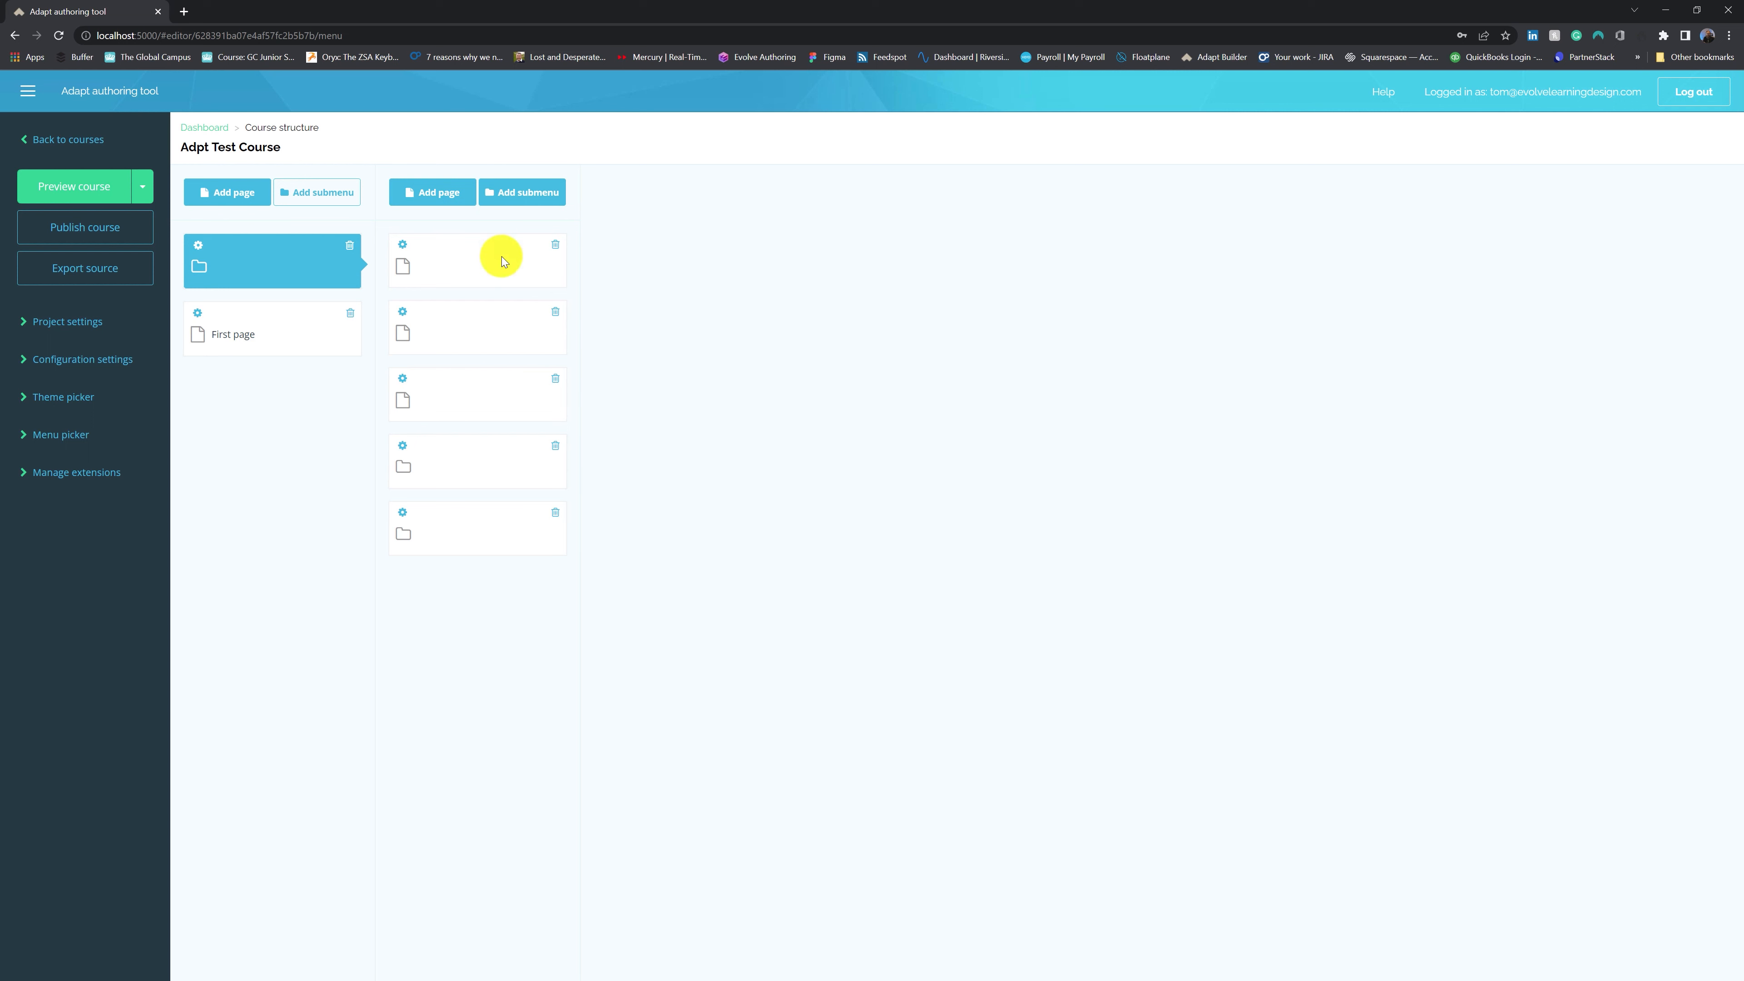
Add two pages inside the first of the two nested submenus
{"action": "left_click", "coordinate": [486, 459]}
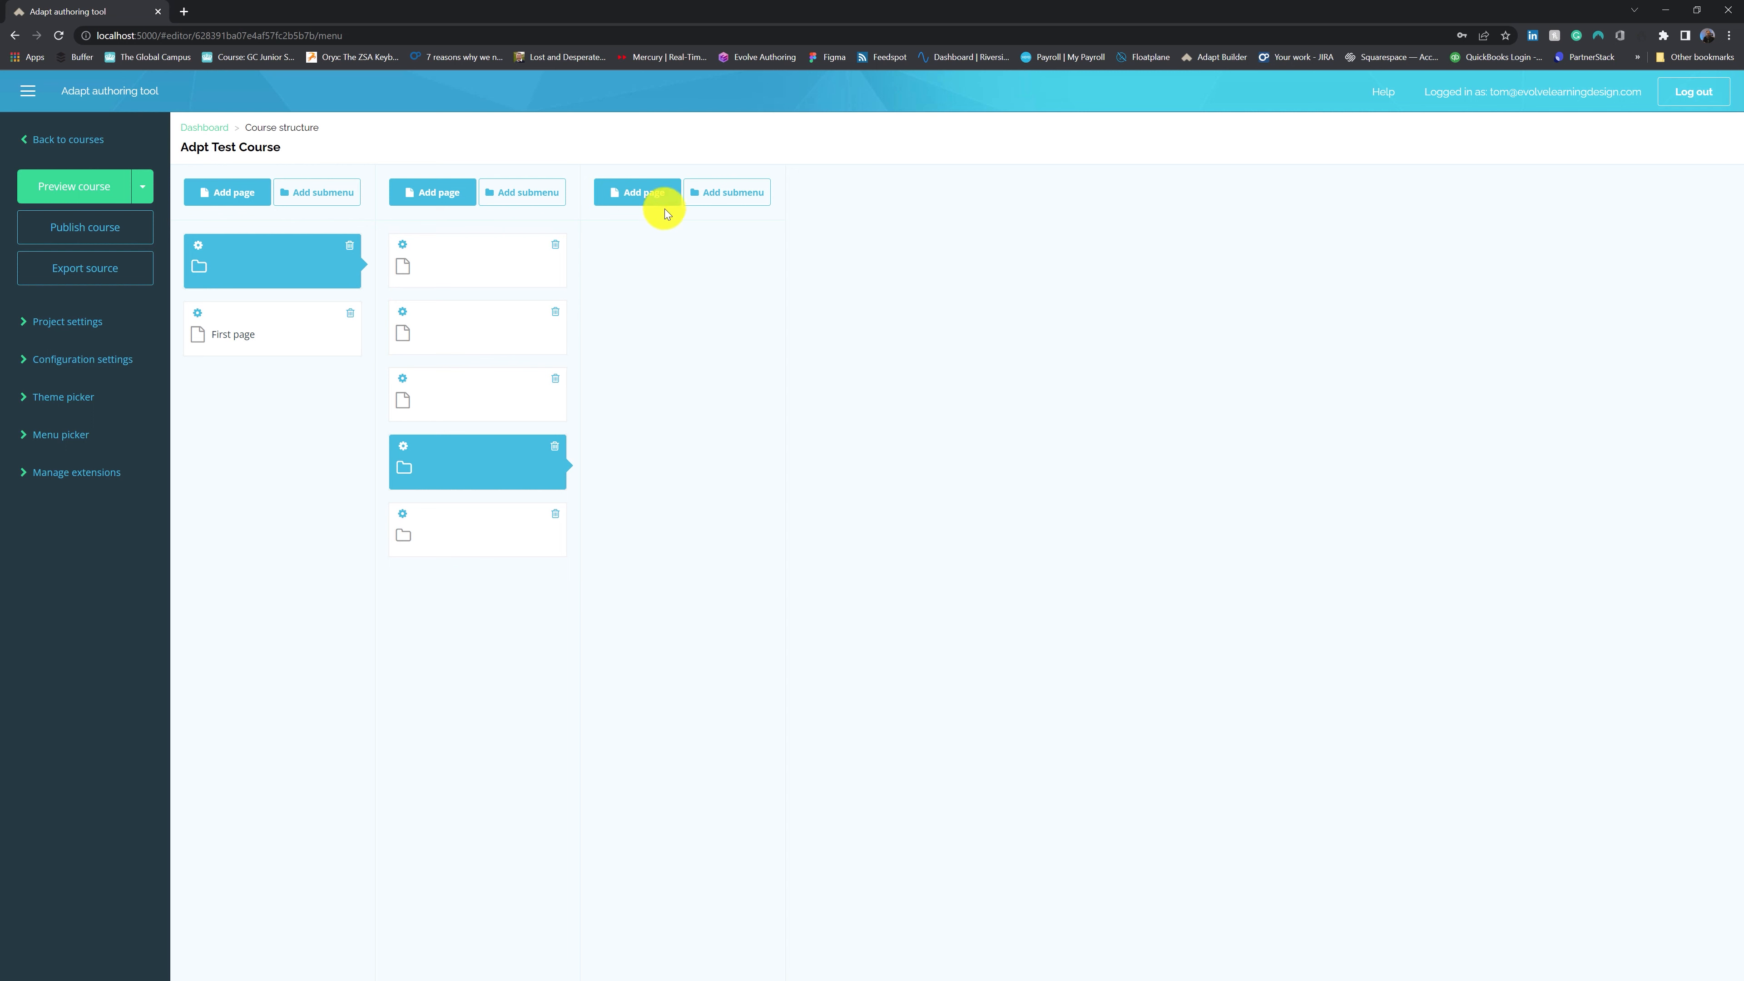
{"action": "left_click", "coordinate": [655, 193]}
{"action": "left_click", "coordinate": [658, 194]}
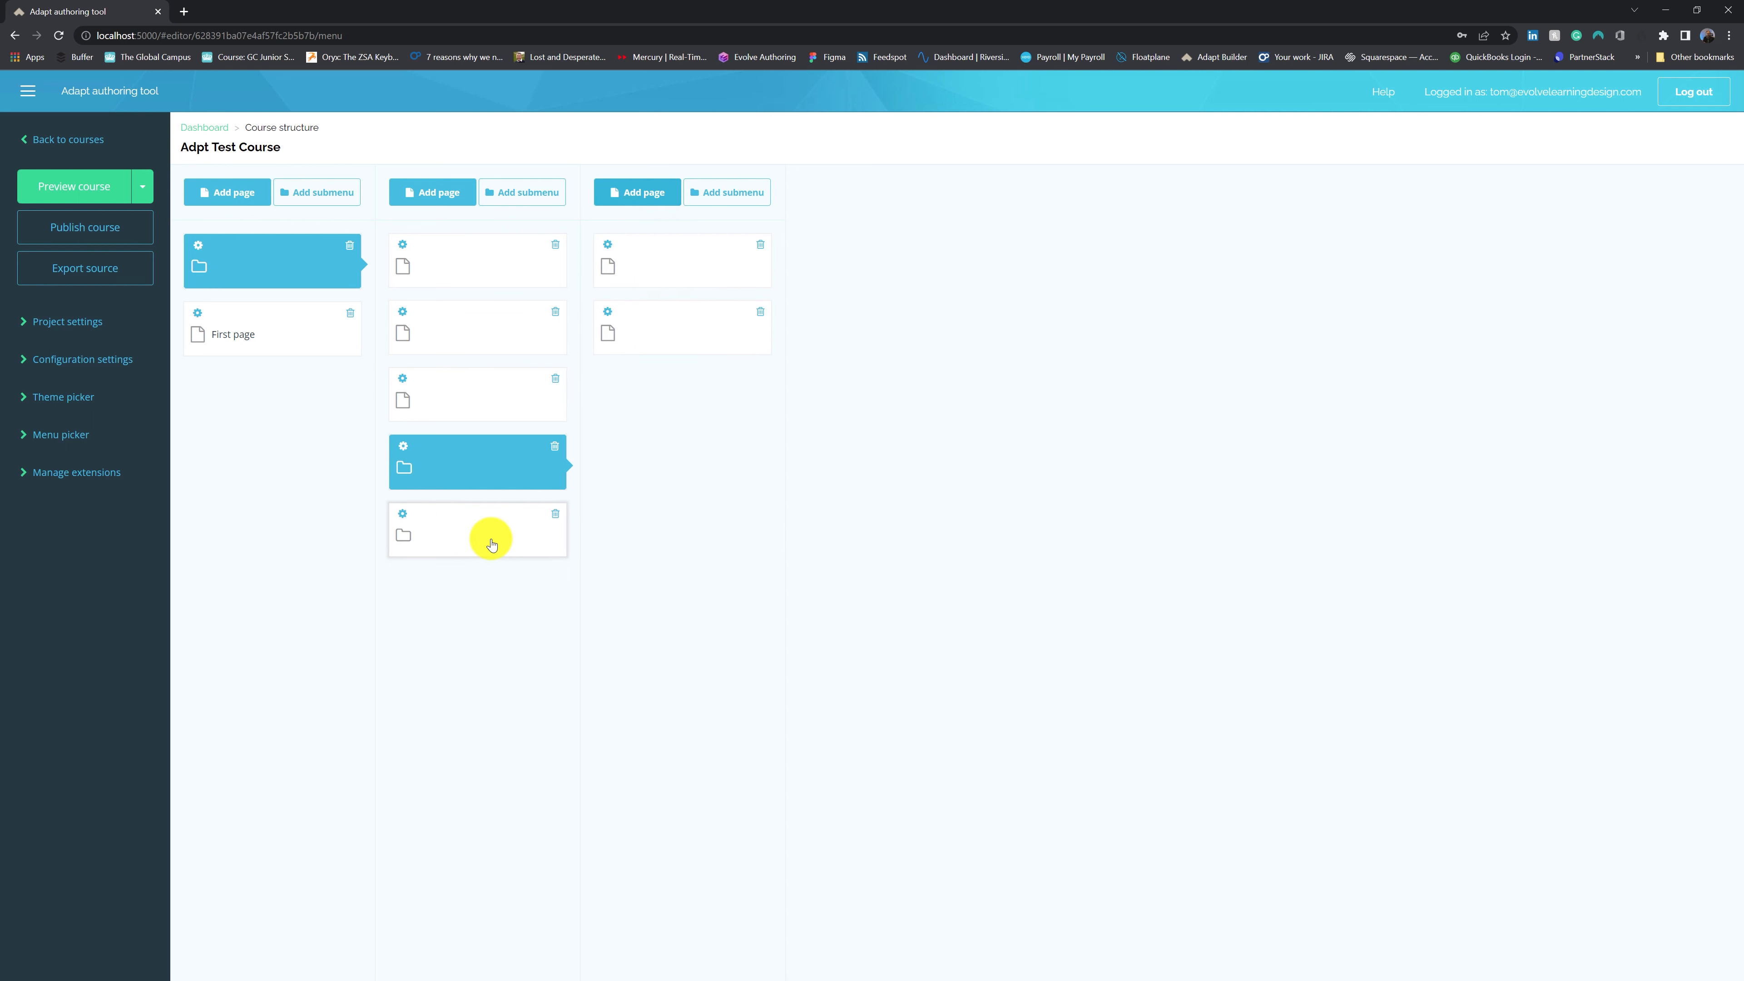
Add two submenus and two pages inside the second nested submenu
{"action": "left_click", "coordinate": [507, 518]}
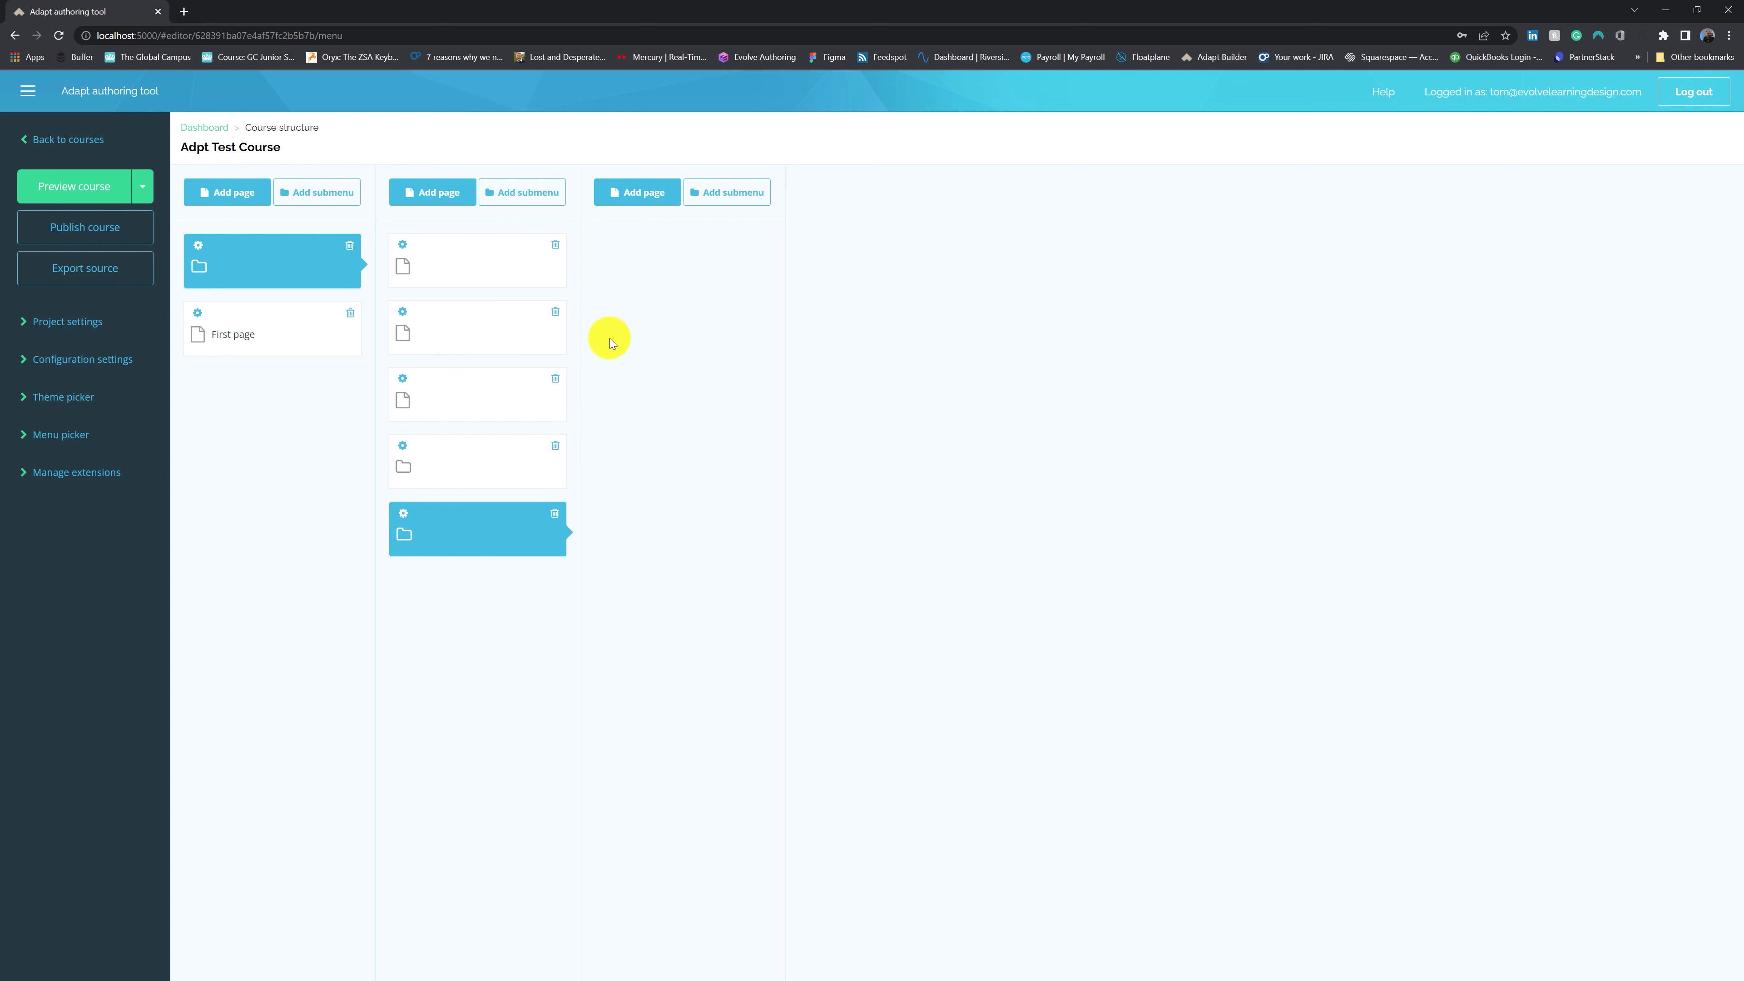
{"action": "left_click", "coordinate": [724, 201]}
{"action": "left_click", "coordinate": [724, 201]}
{"action": "left_click", "coordinate": [693, 324]}
{"action": "left_click", "coordinate": [649, 192]}
{"action": "left_click", "coordinate": [649, 191]}
Add three pages and a submenu in the fourth level of the course structure
{"action": "left_click", "coordinate": [835, 199]}
{"action": "left_click", "coordinate": [835, 200]}
{"action": "left_click", "coordinate": [831, 194]}
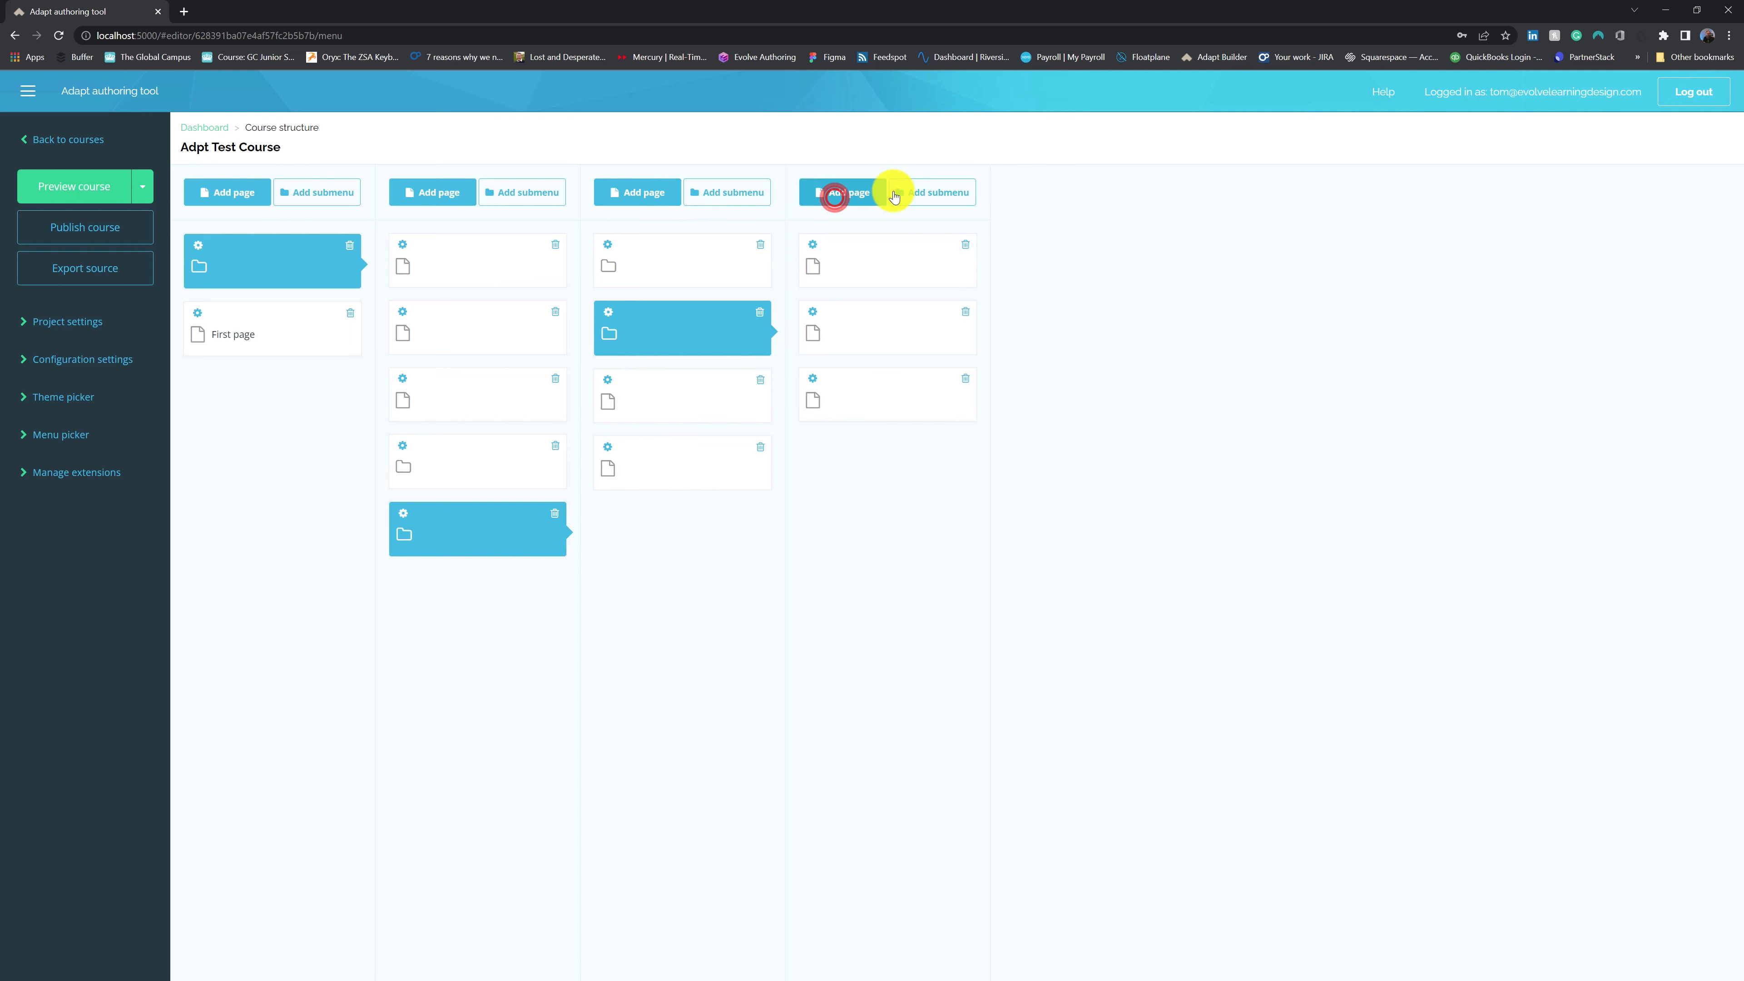
{"action": "left_click", "coordinate": [907, 192]}
Add two pages and a submenu inside the fourth-level submenu
{"action": "left_click", "coordinate": [906, 452]}
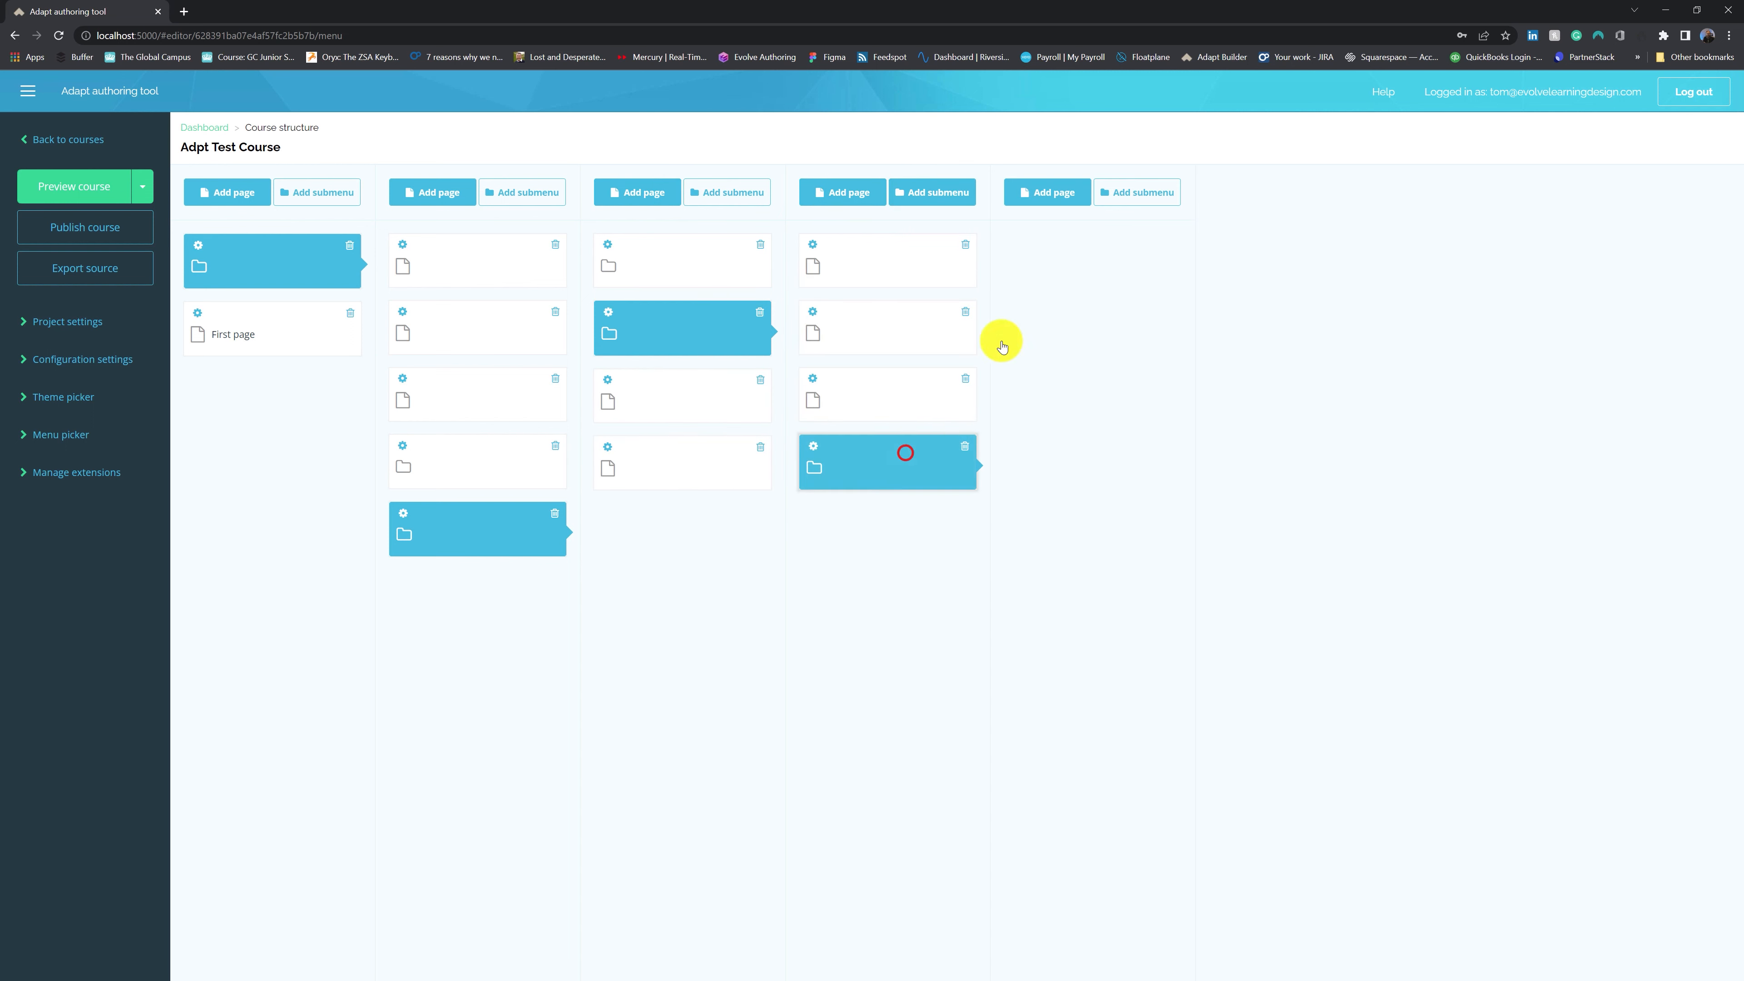
{"action": "left_click", "coordinate": [1040, 186]}
{"action": "left_click", "coordinate": [1039, 187]}
{"action": "left_click", "coordinate": [1122, 189]}
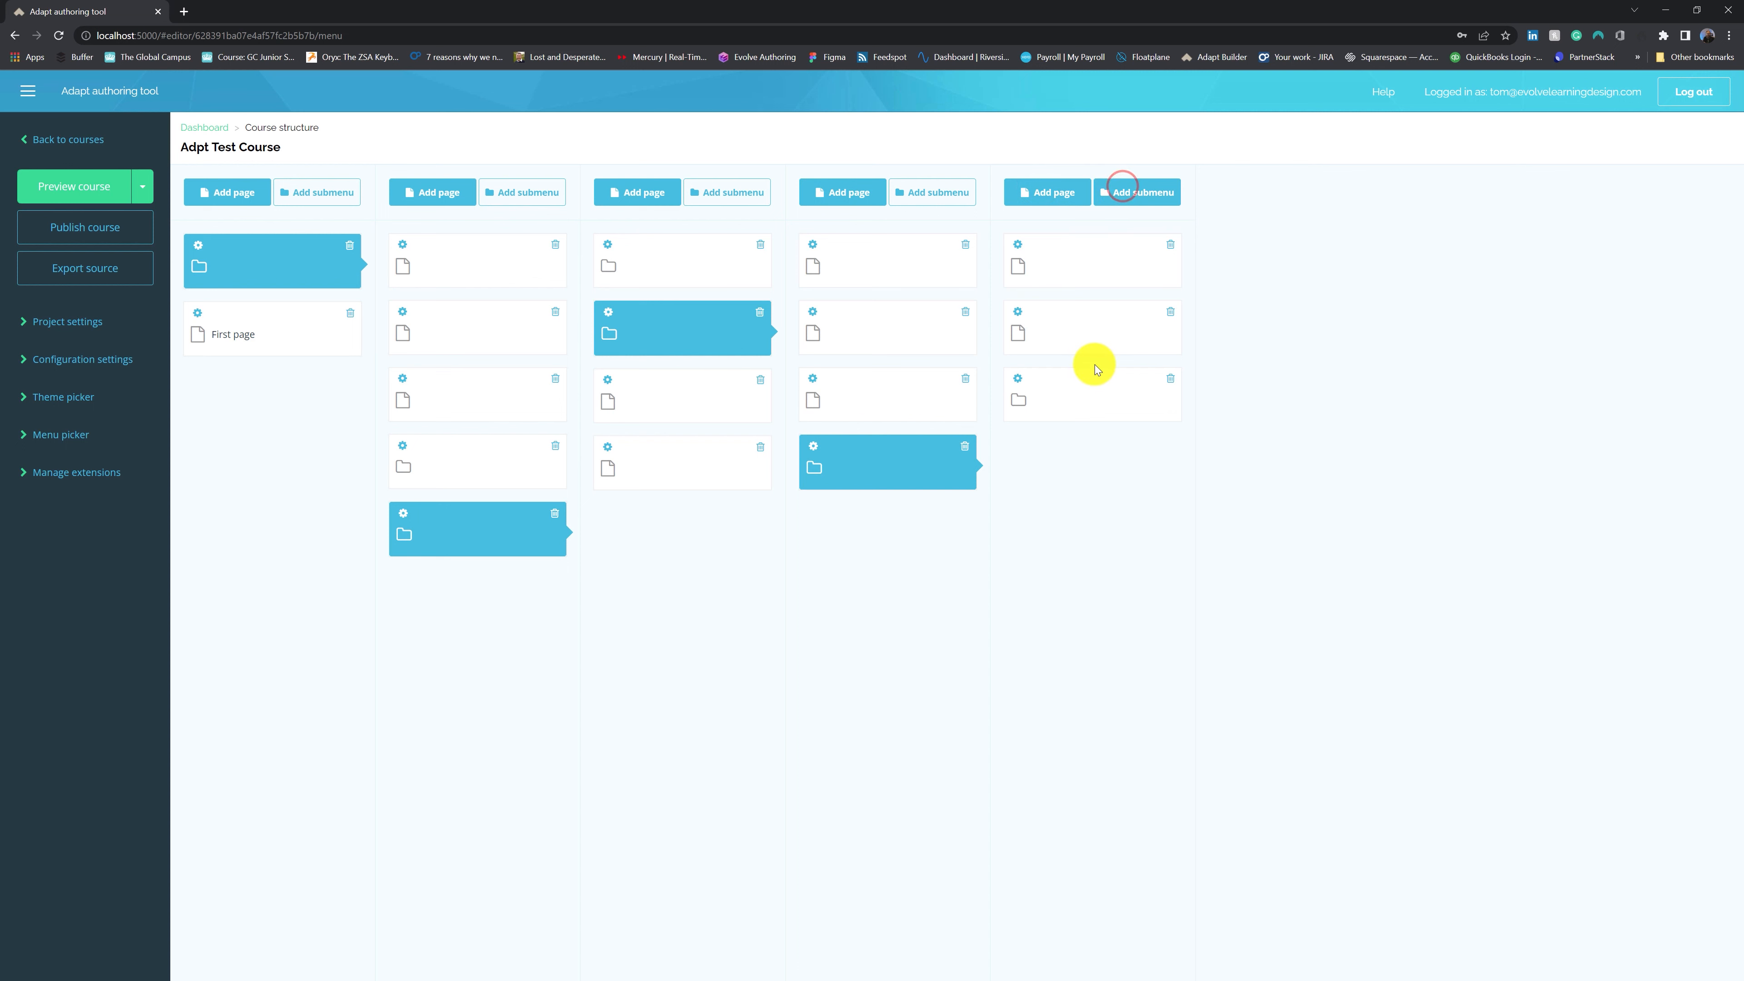
Apply a red colour label to First page in the course structure
{"action": "left_click", "coordinate": [285, 334]}
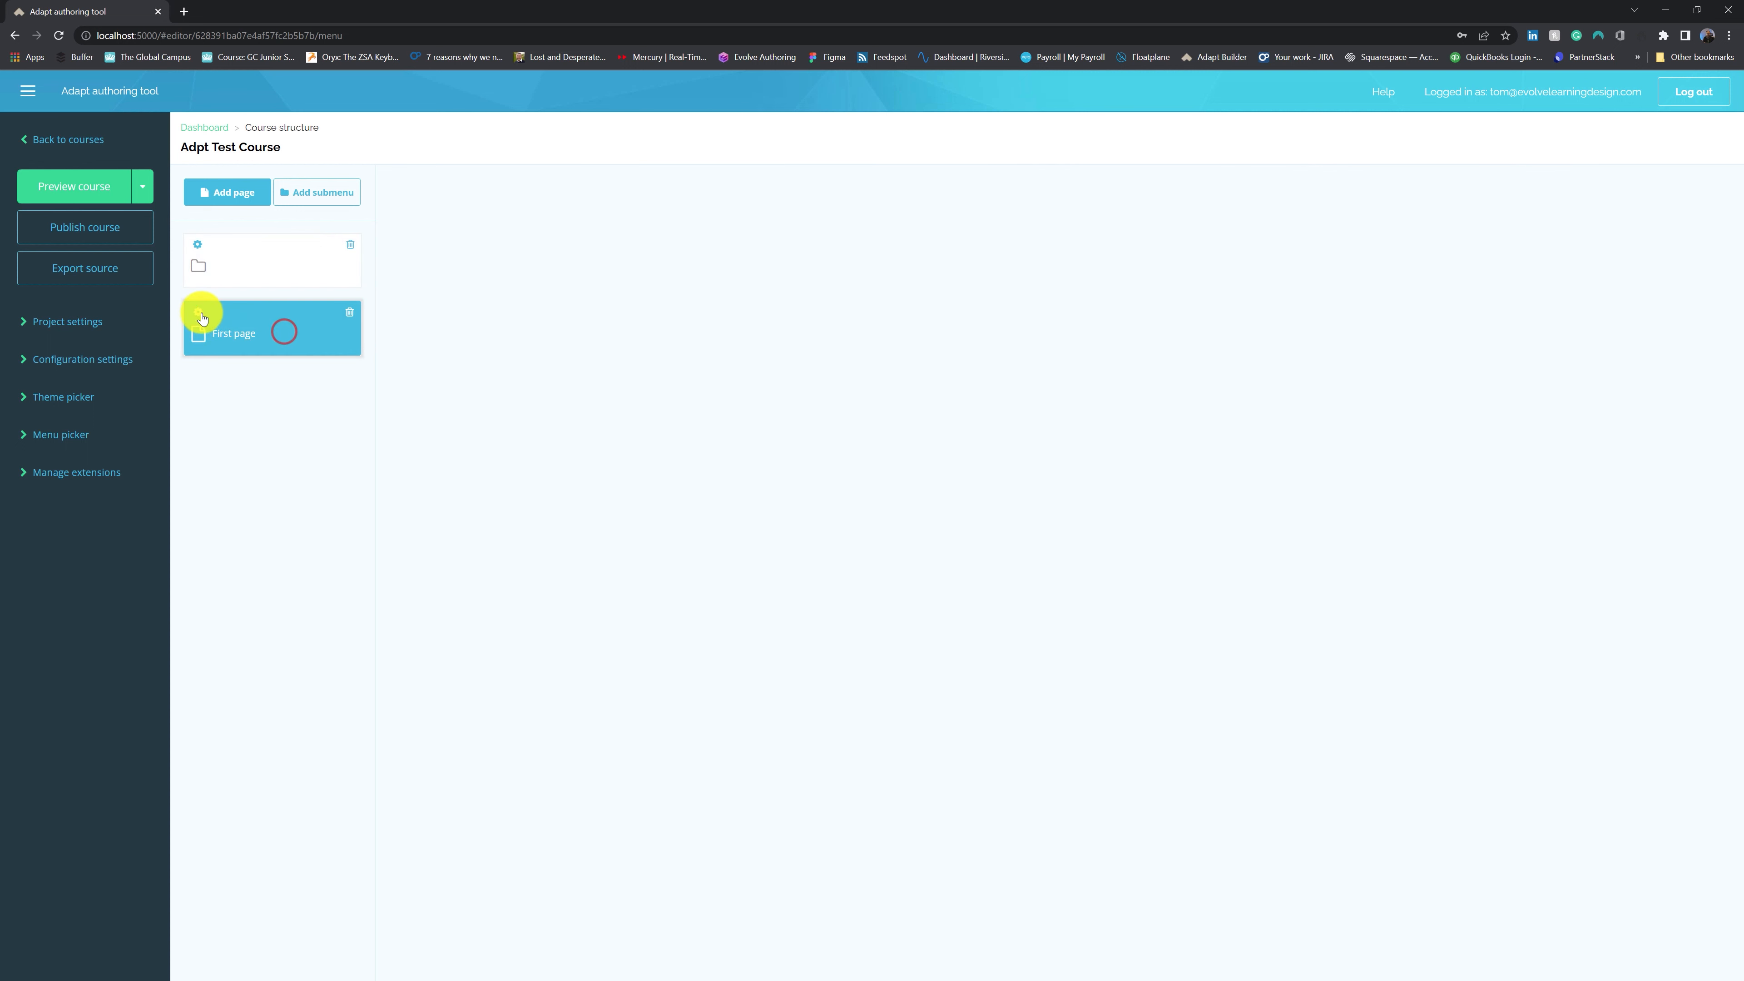
{"action": "left_click", "coordinate": [197, 312]}
{"action": "left_click", "coordinate": [231, 359]}
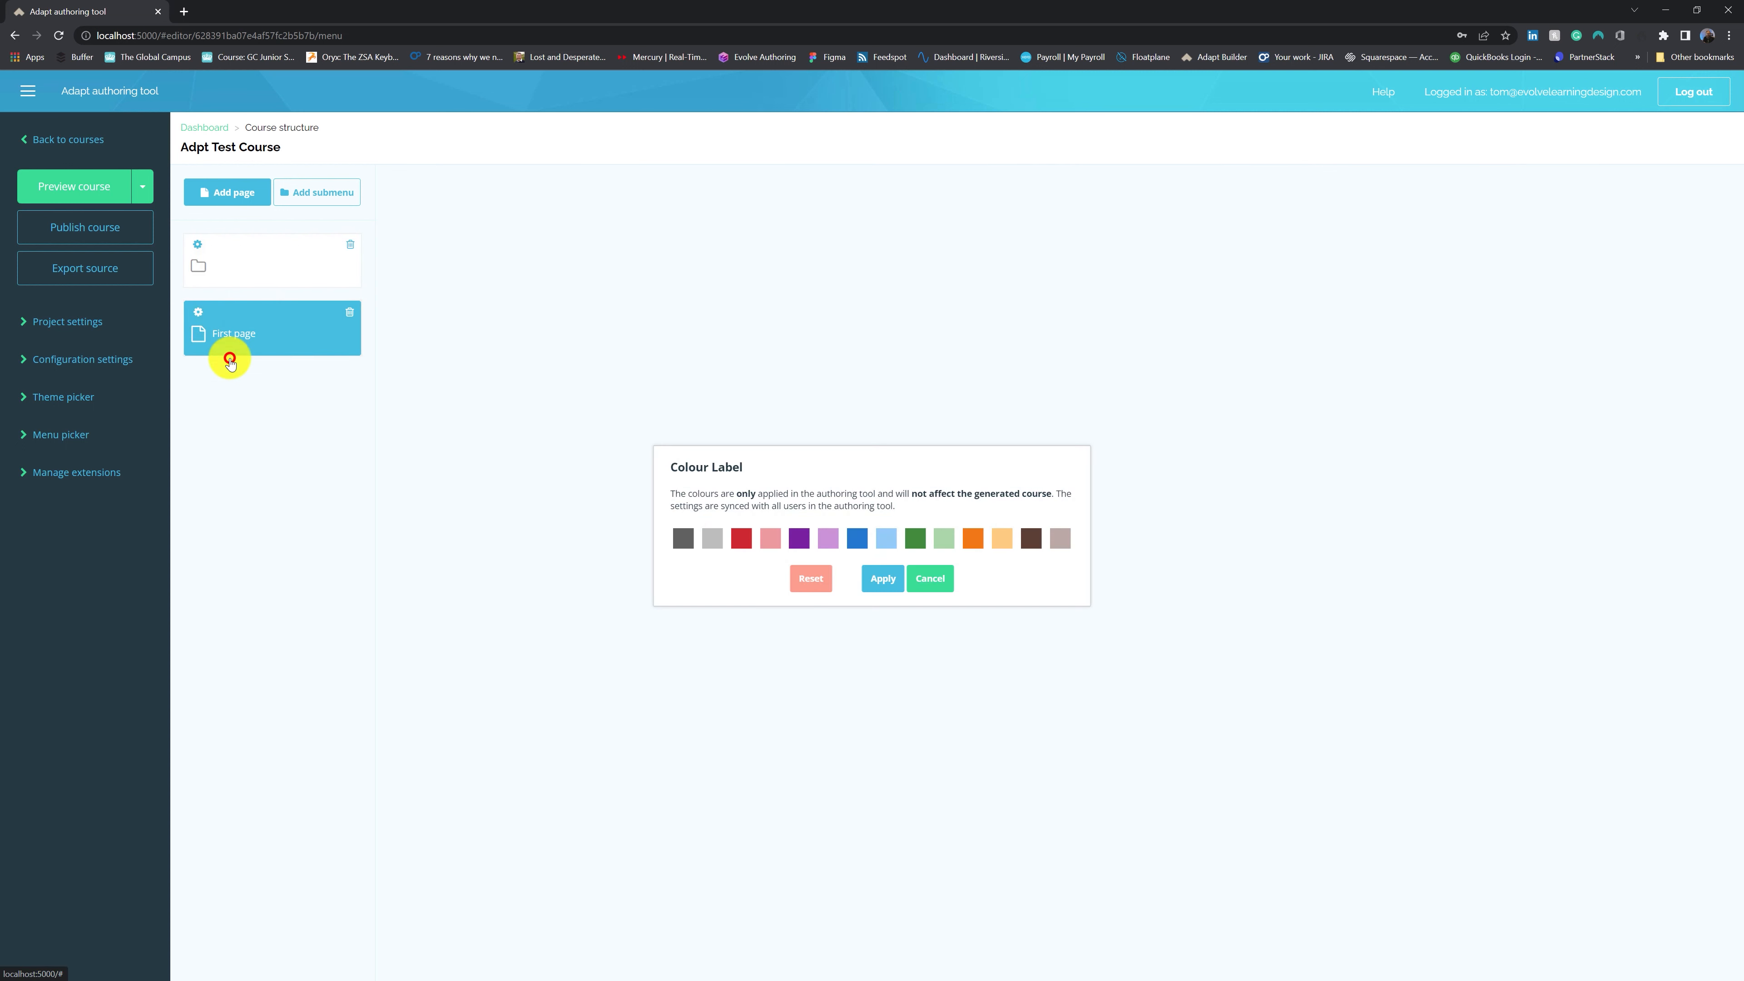
{"action": "left_click", "coordinate": [740, 539]}
{"action": "left_click", "coordinate": [886, 580]}
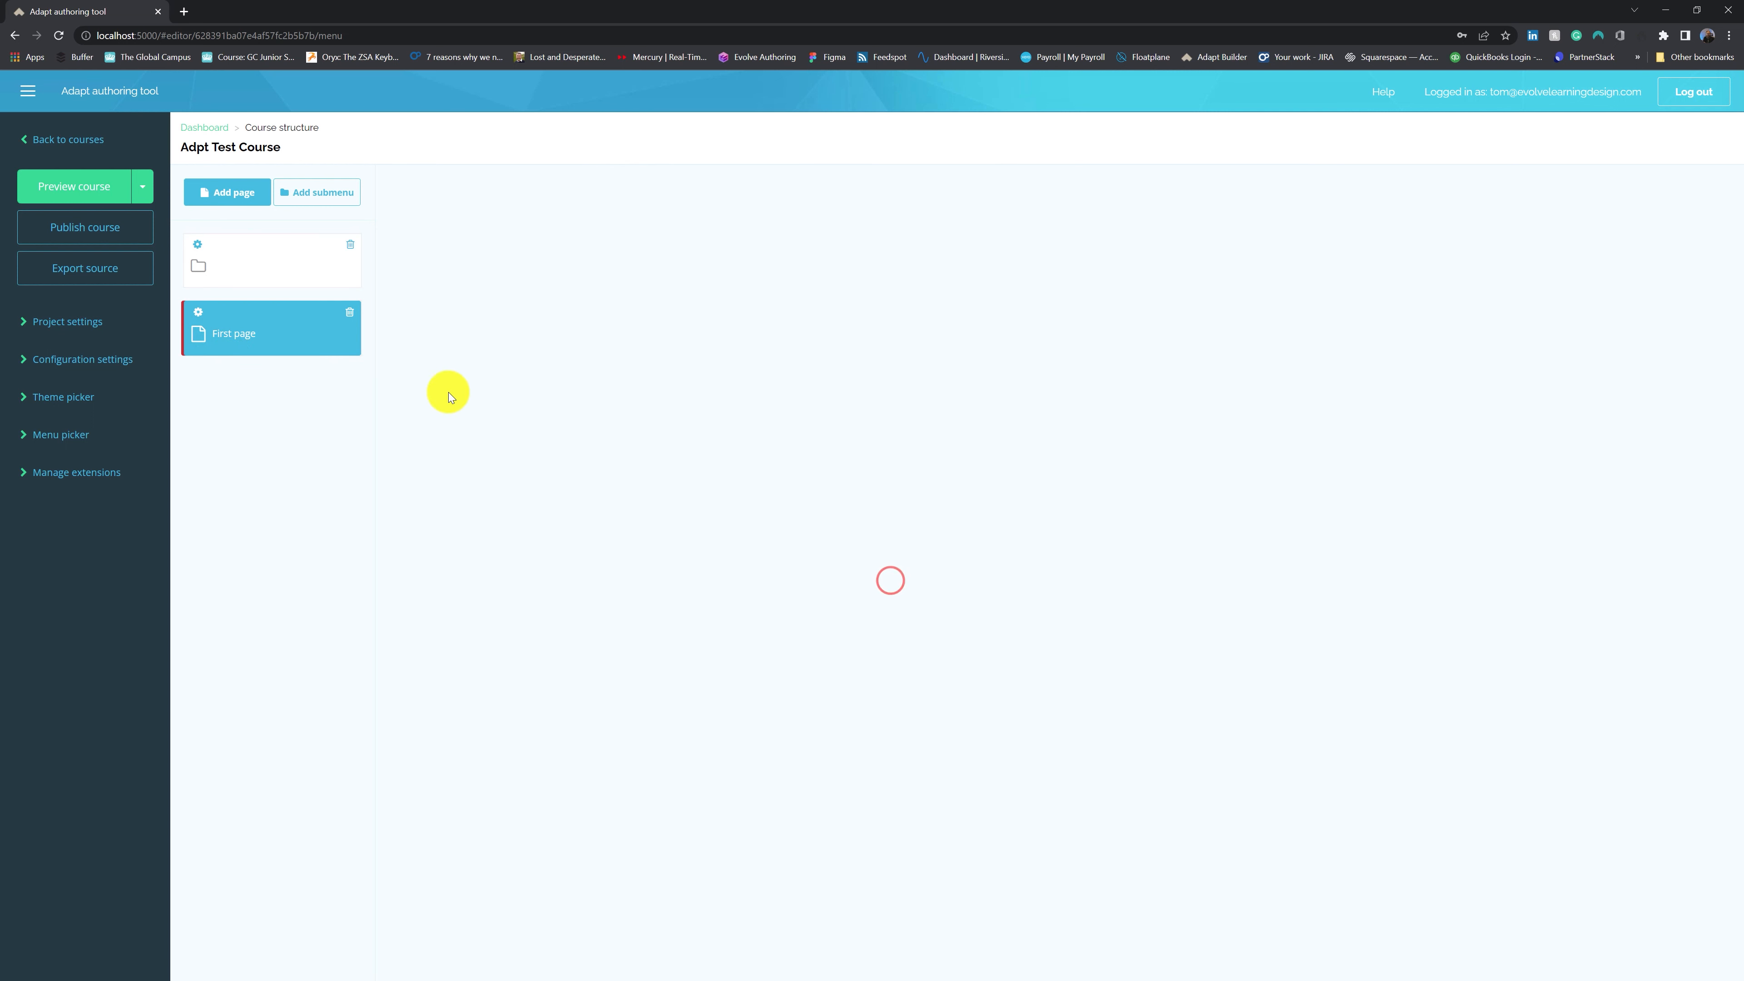
Review the contents of the untitled top-level submenu and delete it with everything inside
{"action": "left_click", "coordinate": [269, 271]}
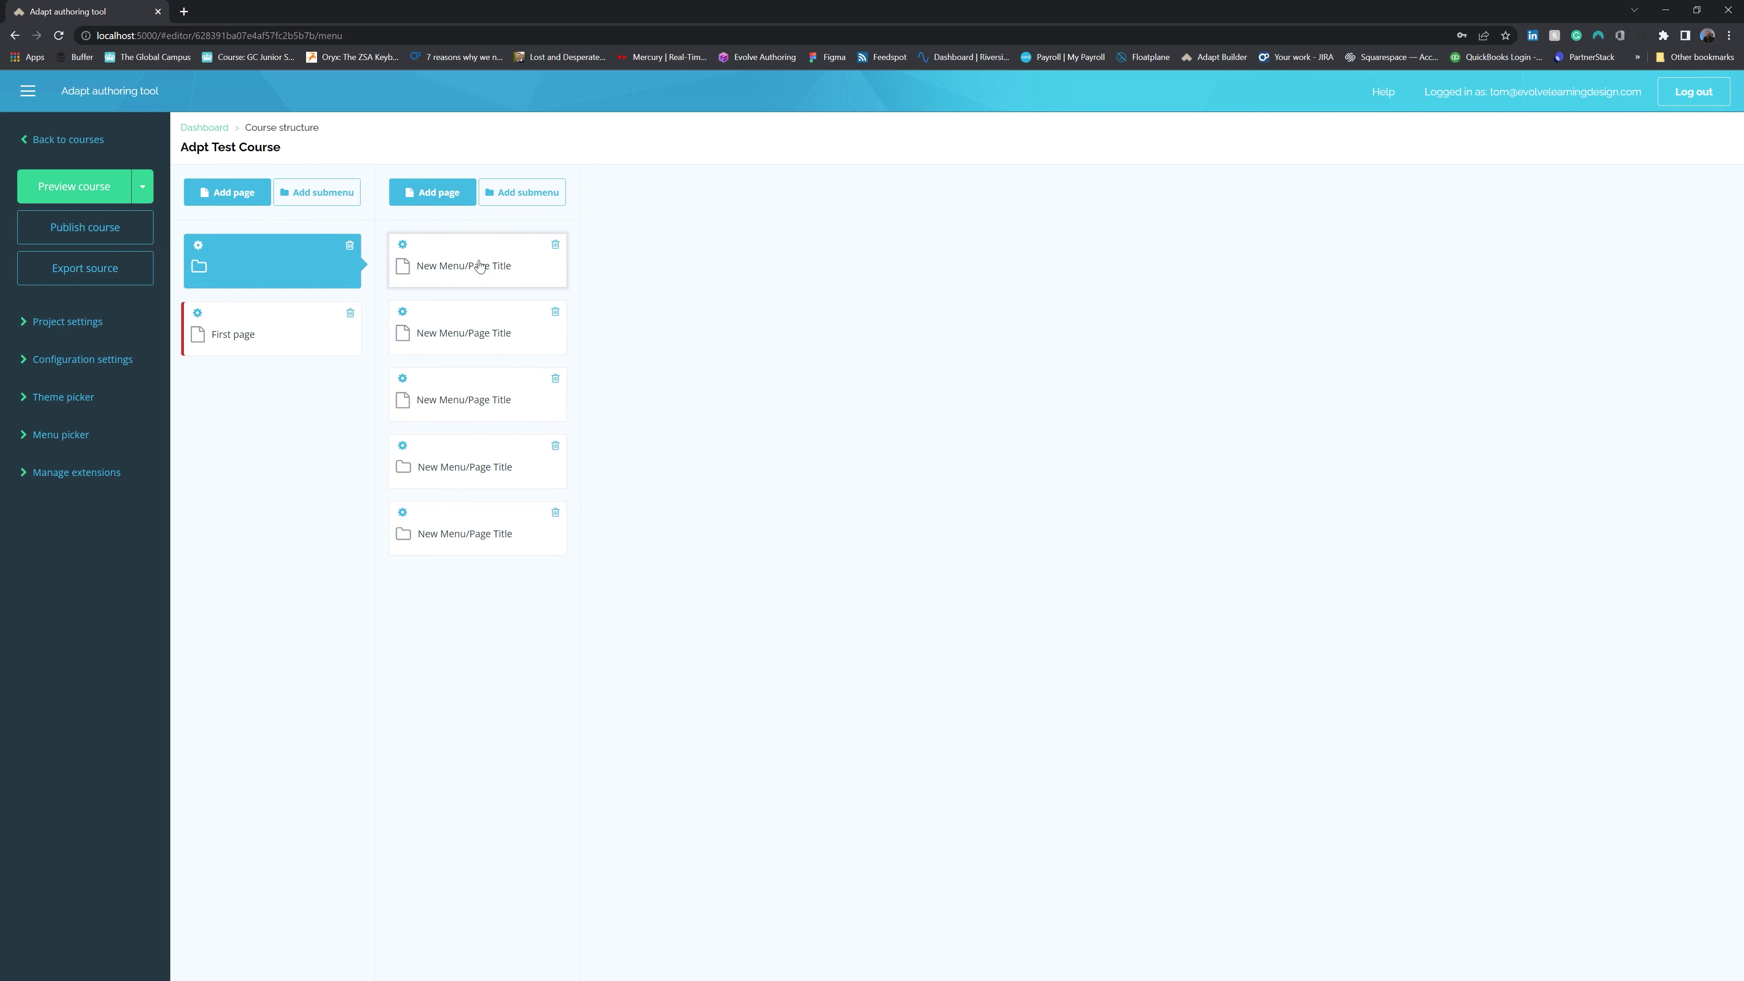
{"action": "left_click", "coordinate": [474, 462]}
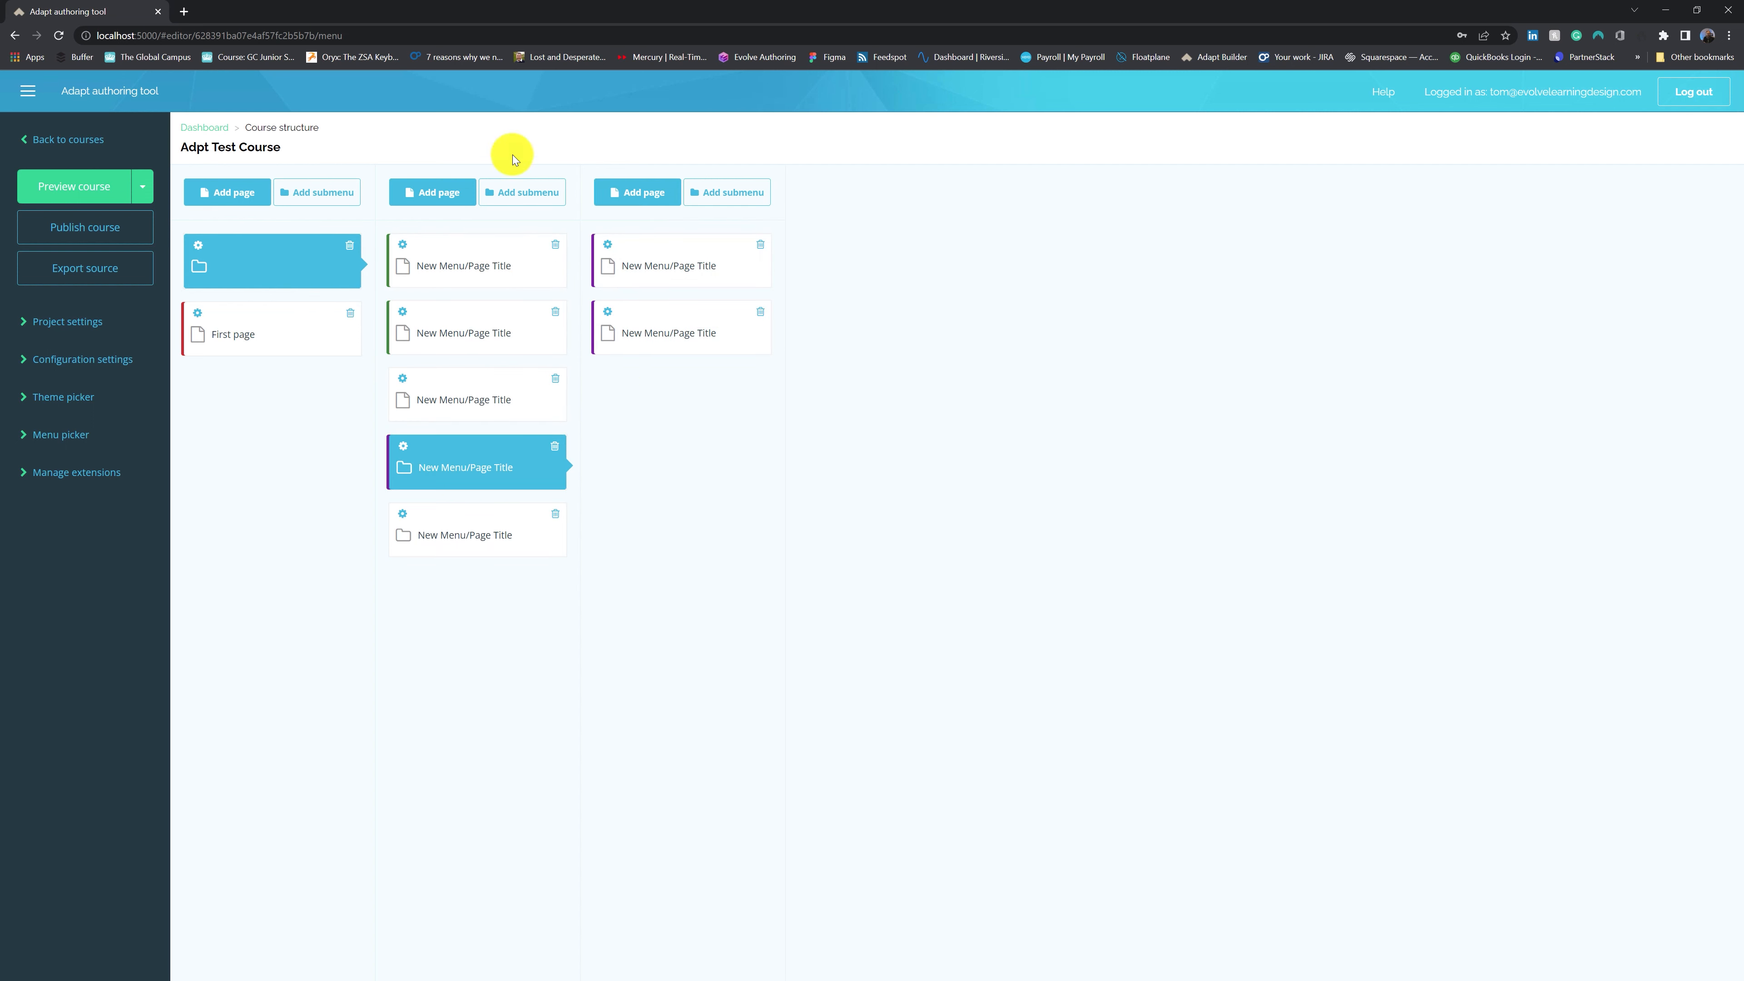
{"action": "left_click", "coordinate": [350, 246]}
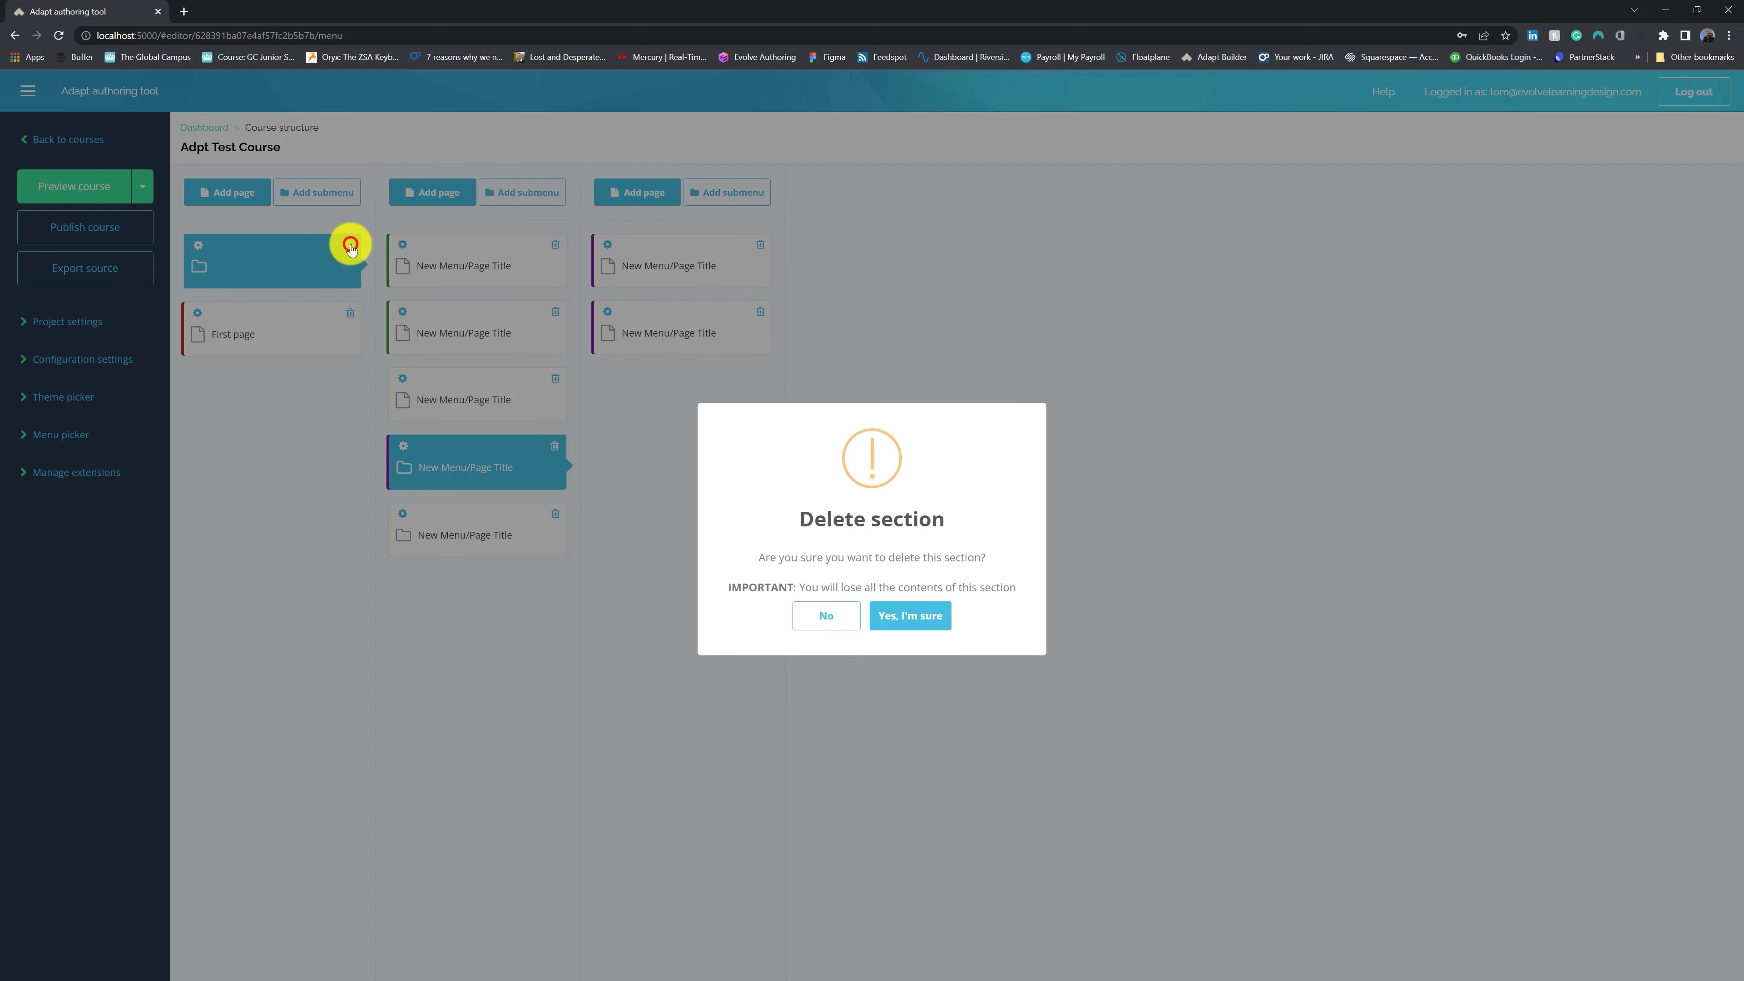
{"action": "left_click", "coordinate": [892, 605]}
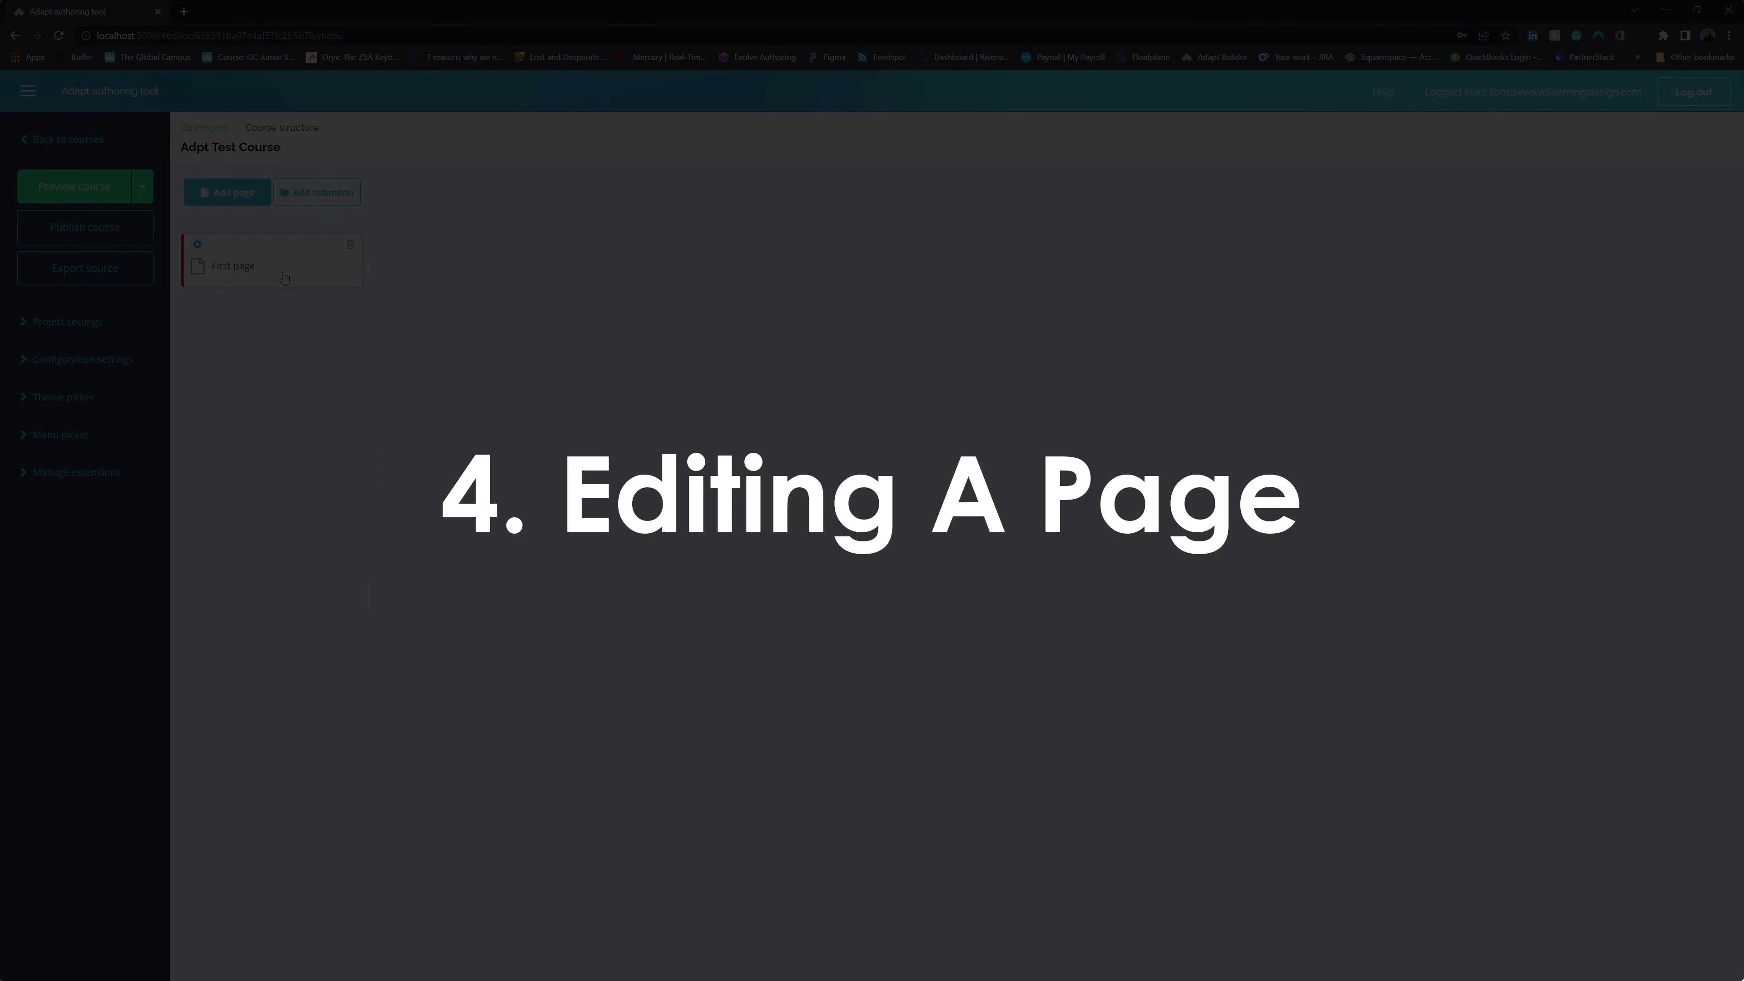
Preview the course, view First page, jump to its component from the page progress list, and return to the main menu
{"action": "left_click", "coordinate": [283, 276]}
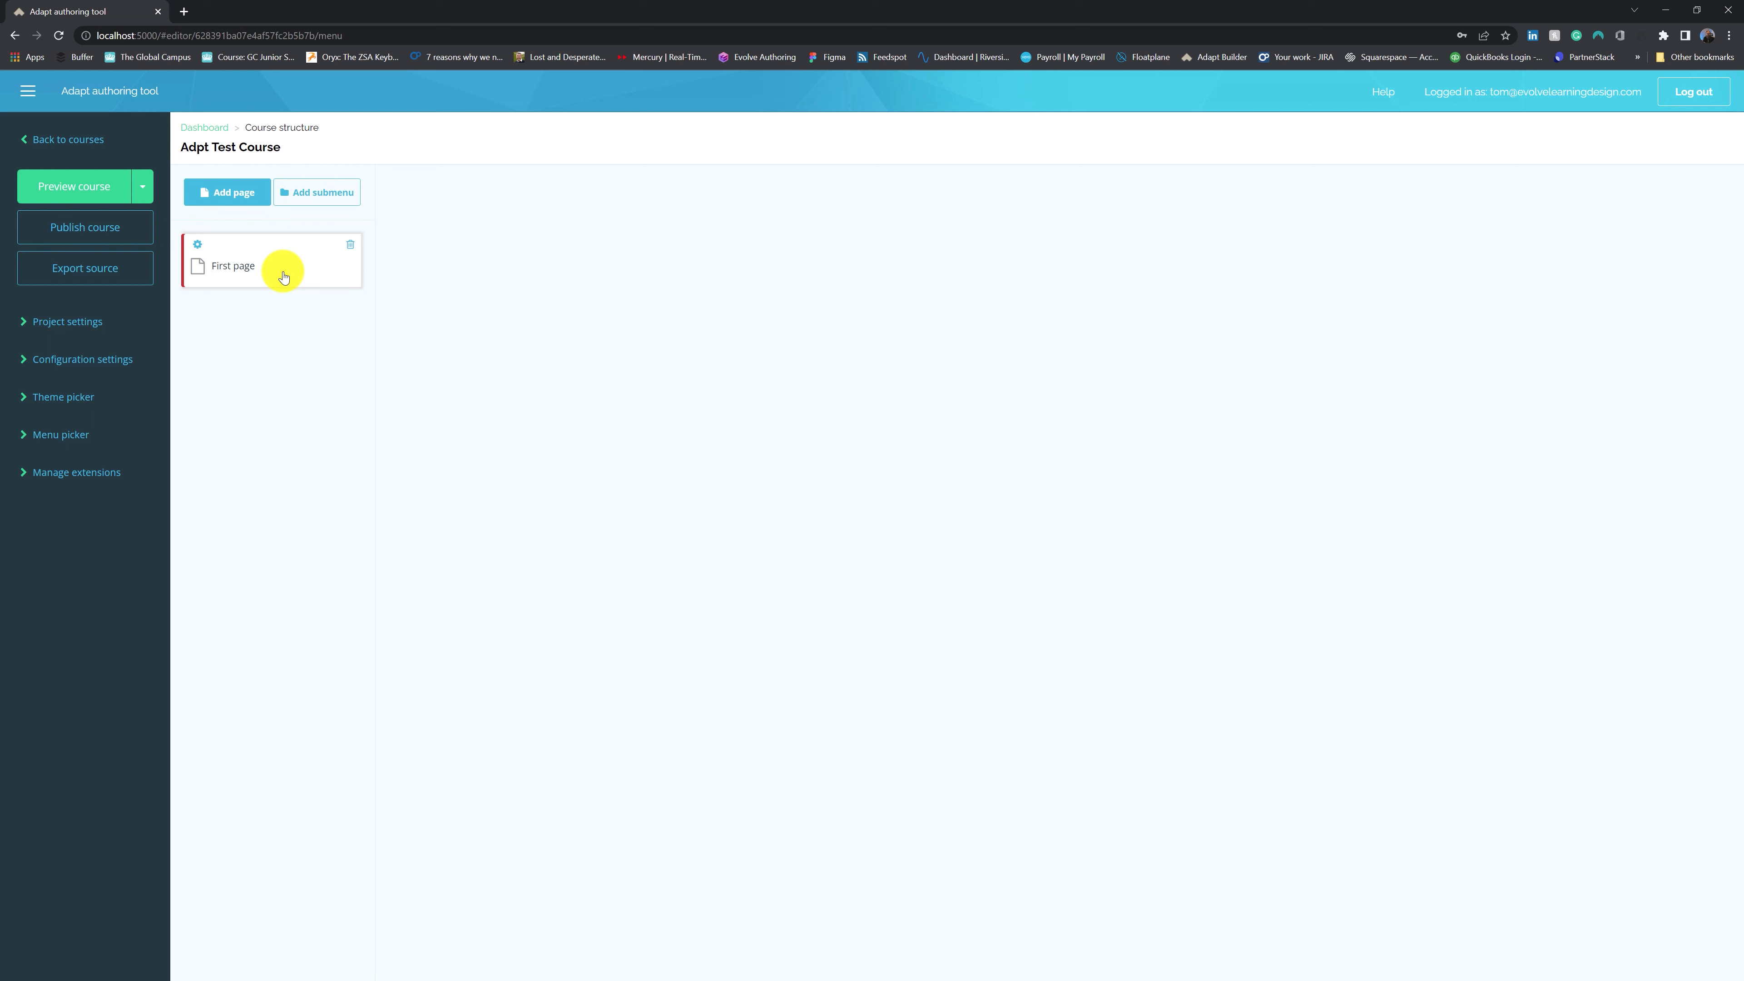
{"action": "left_click", "coordinate": [89, 192]}
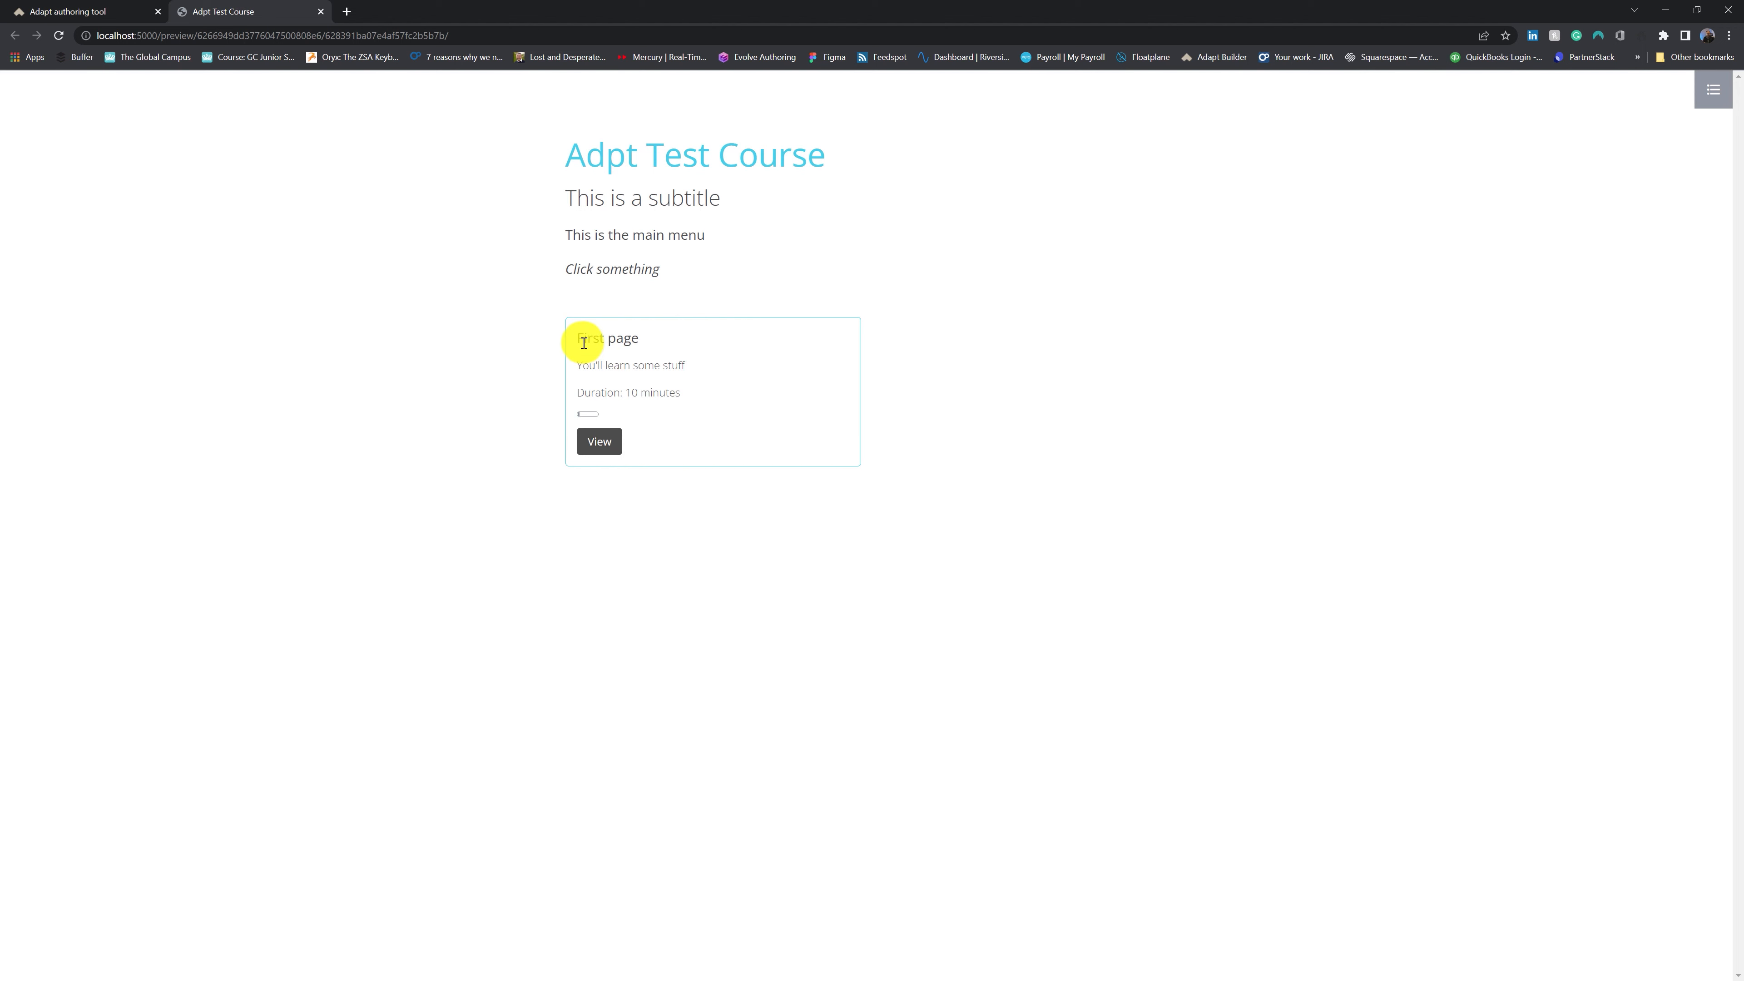
{"action": "left_click", "coordinate": [603, 441]}
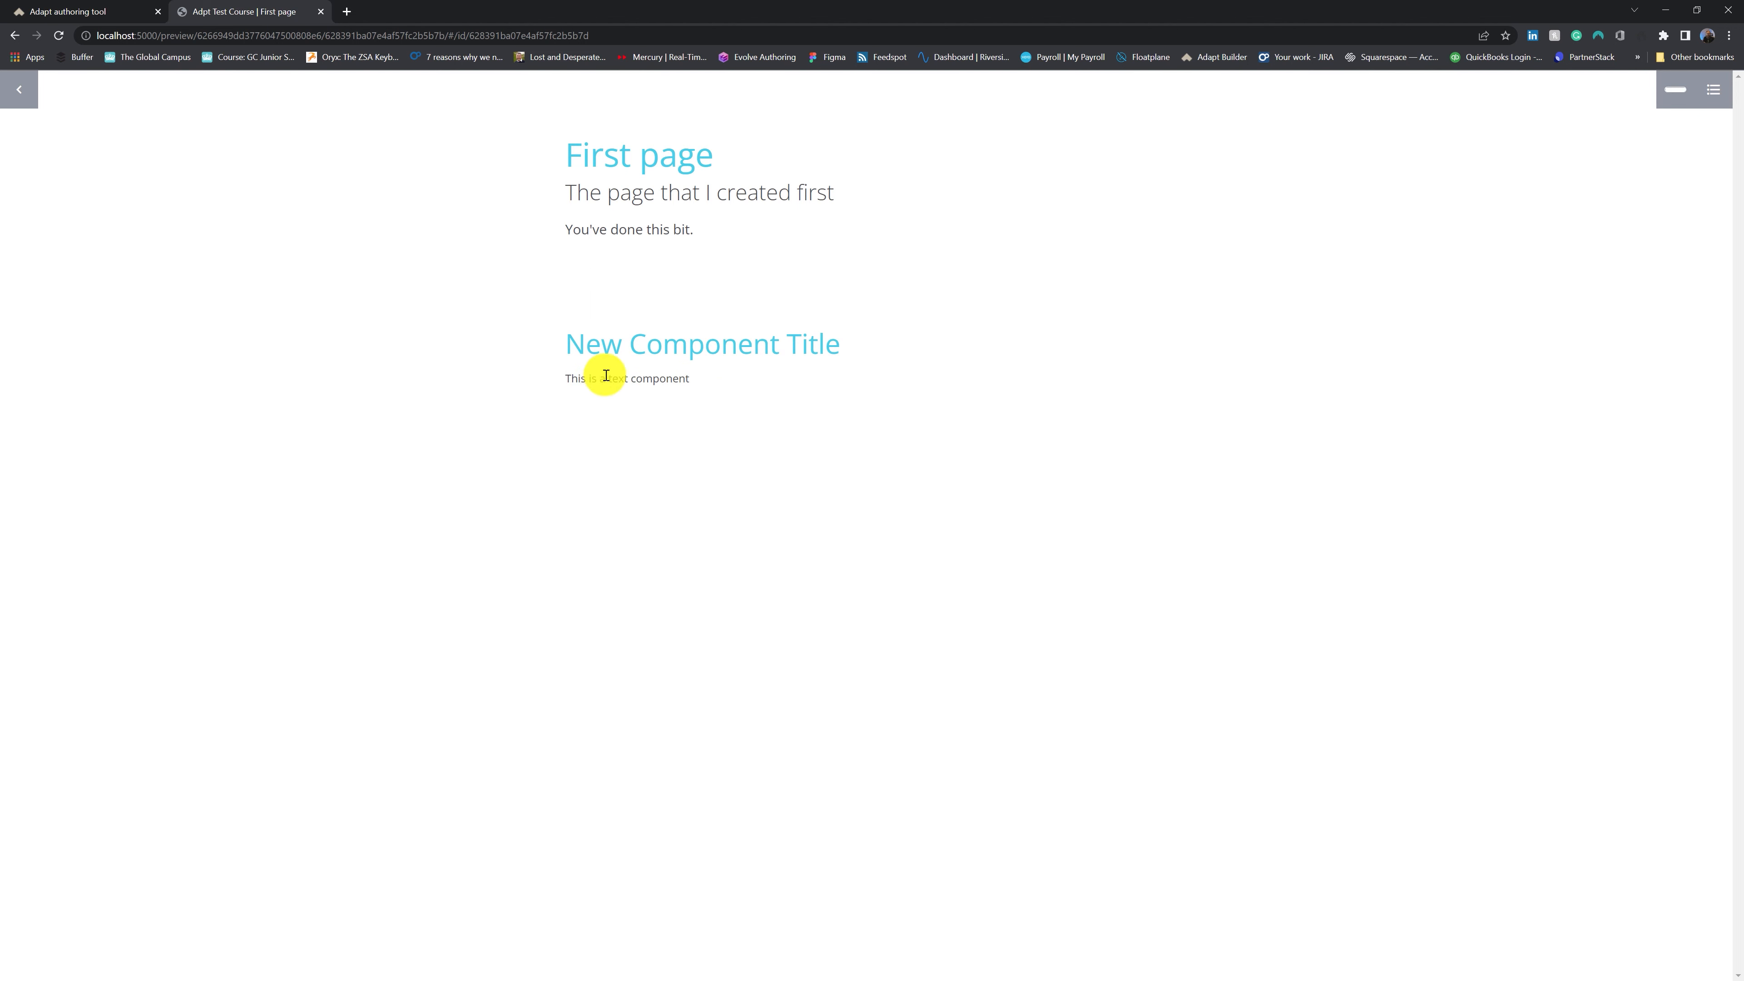
{"action": "left_click", "coordinate": [1669, 98]}
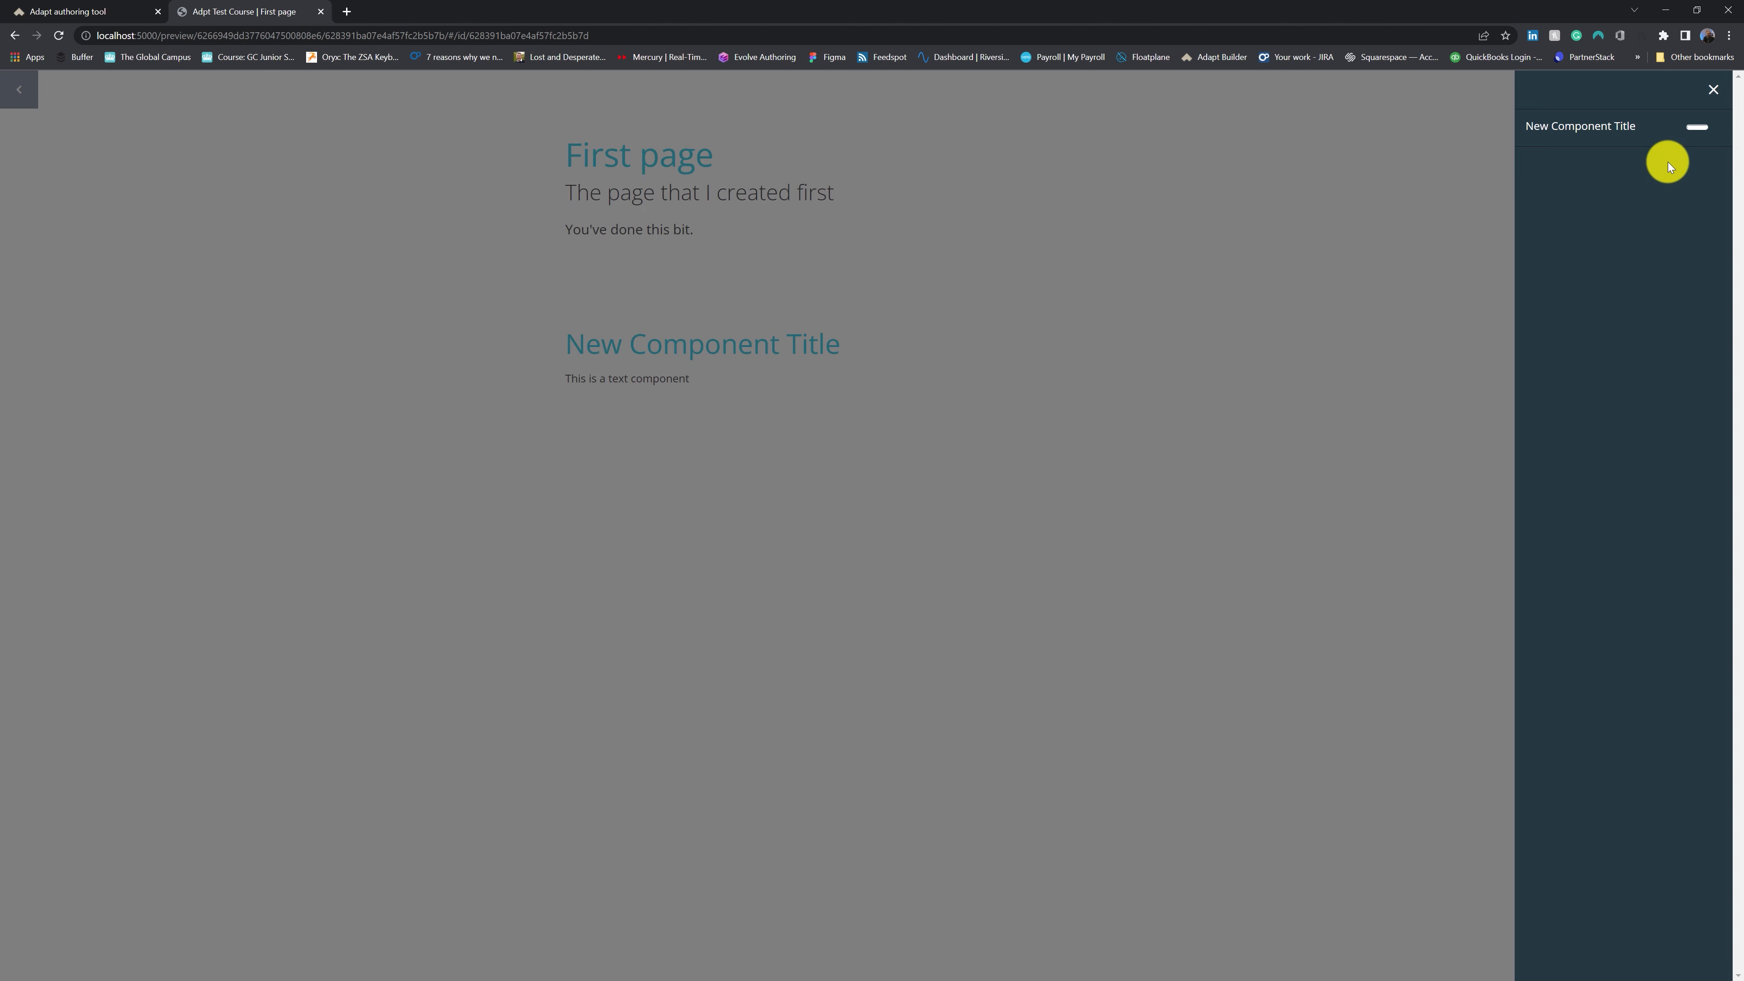
{"action": "left_click", "coordinate": [1618, 134]}
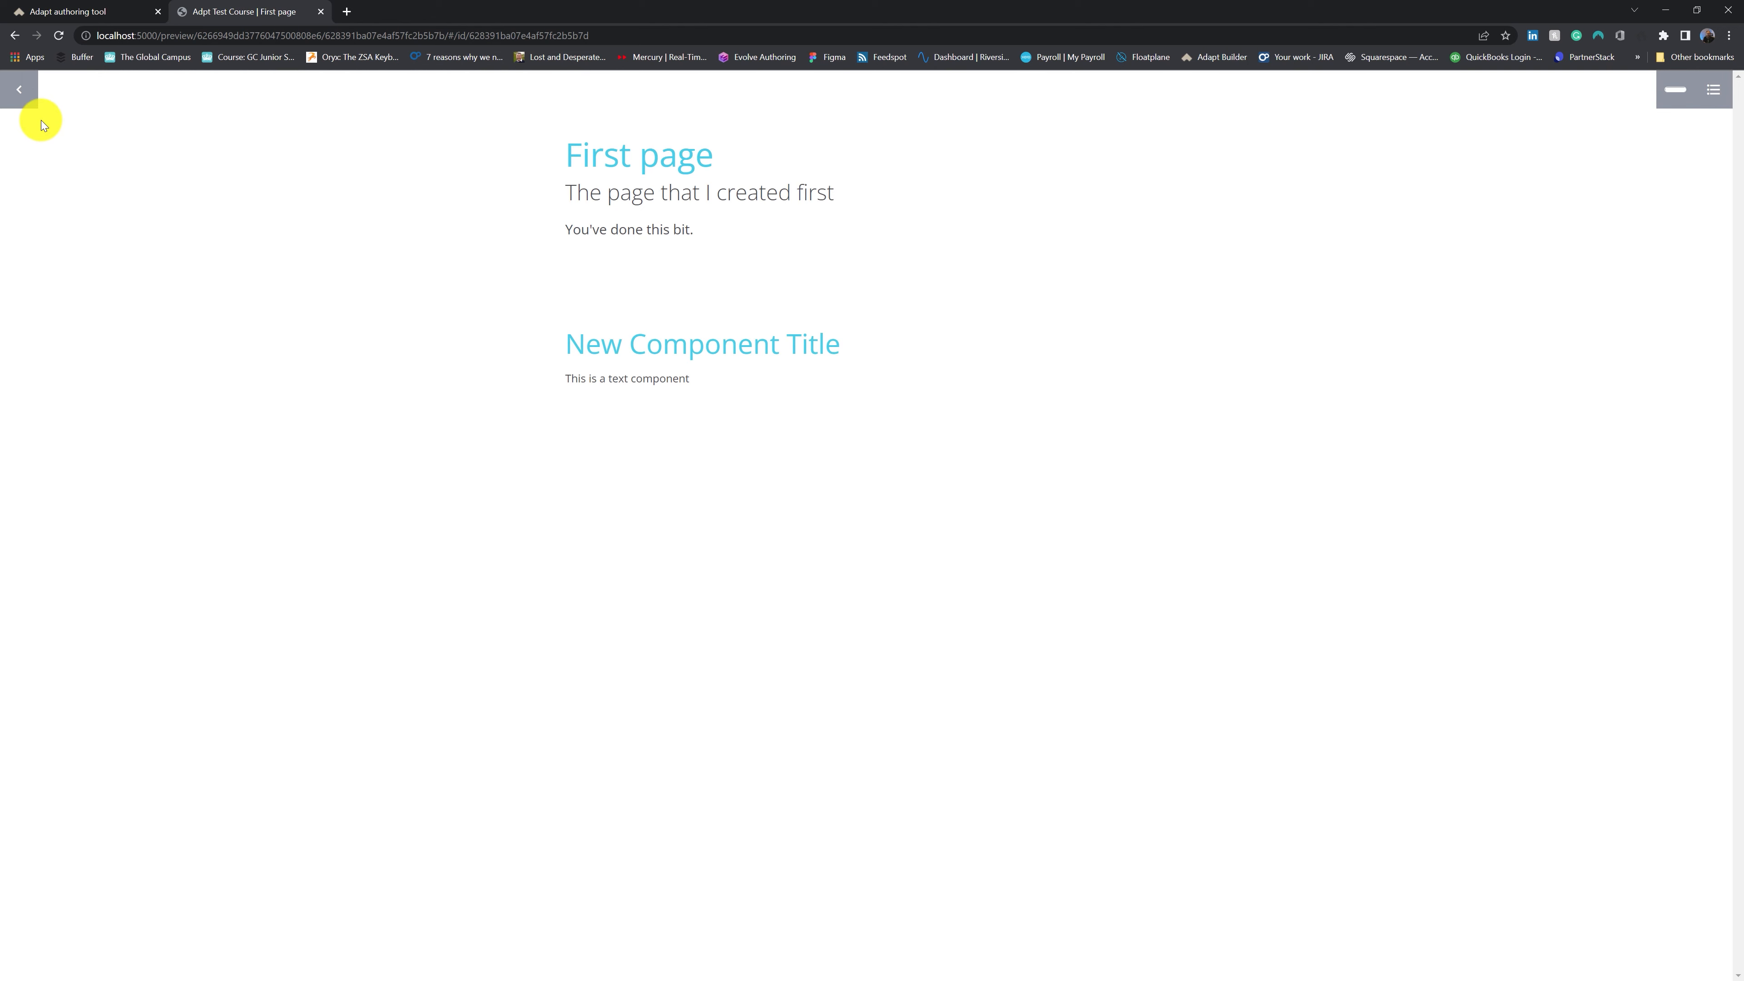
{"action": "left_click", "coordinate": [20, 88]}
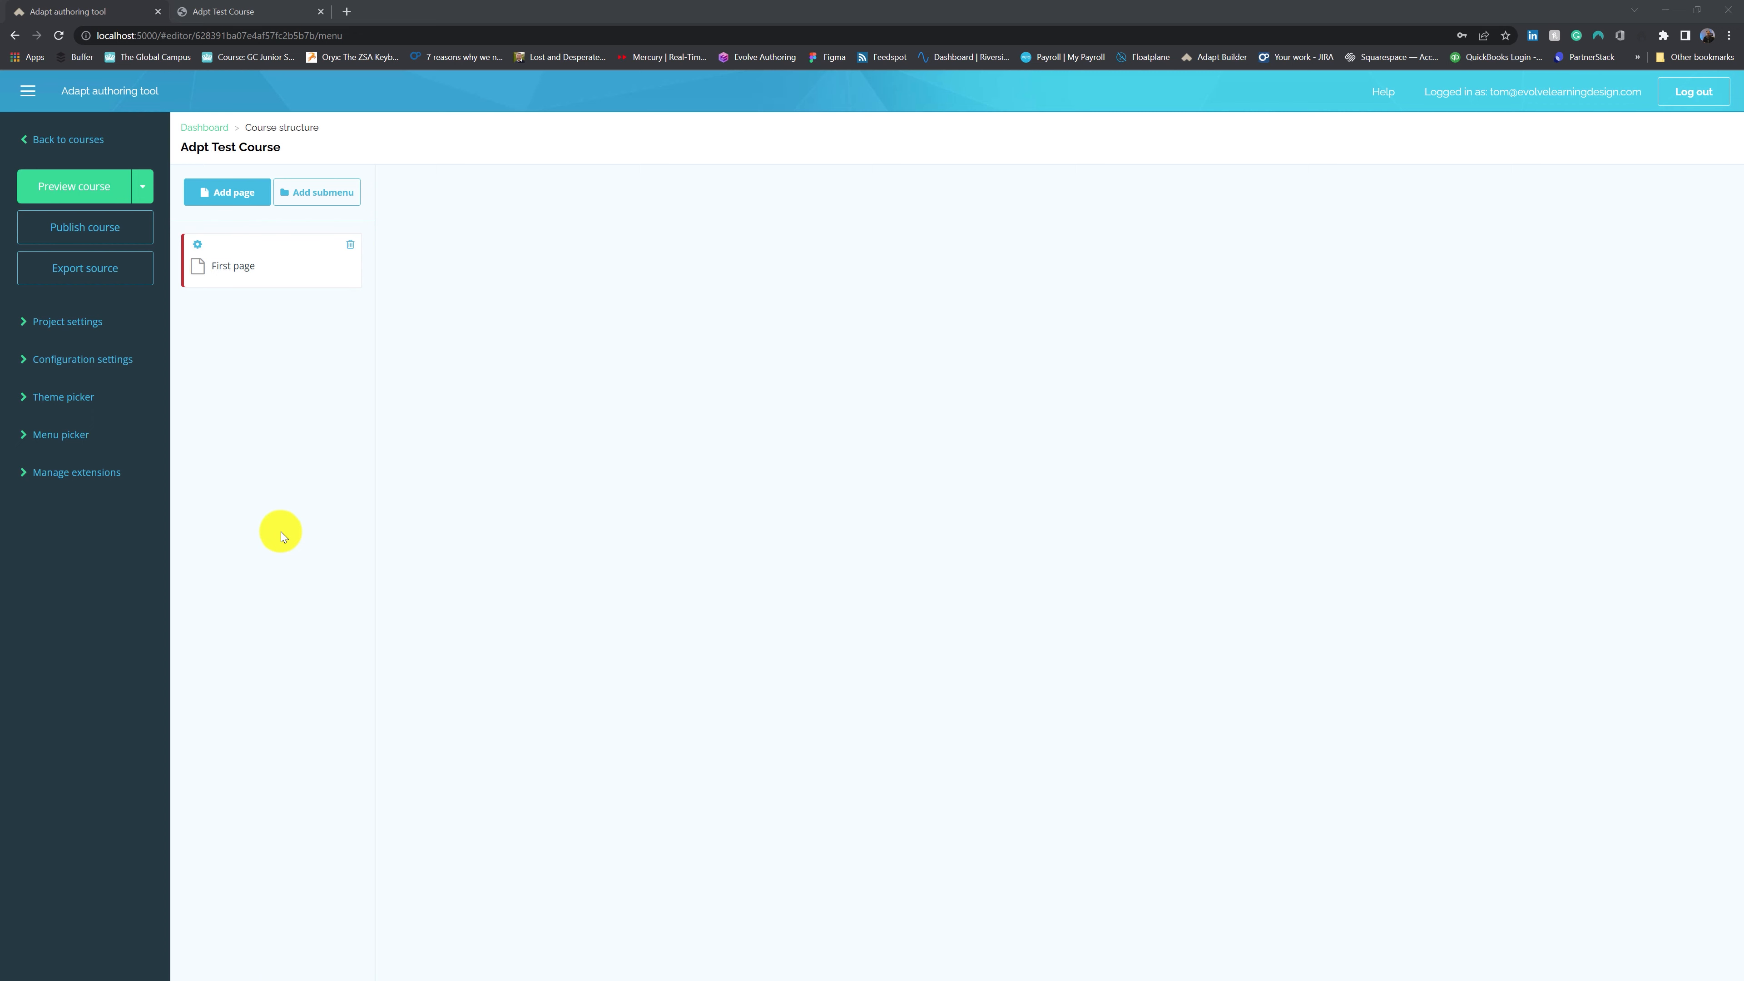
Open the page settings of First page and change its title to Introduction
{"action": "double_click", "coordinate": [245, 263]}
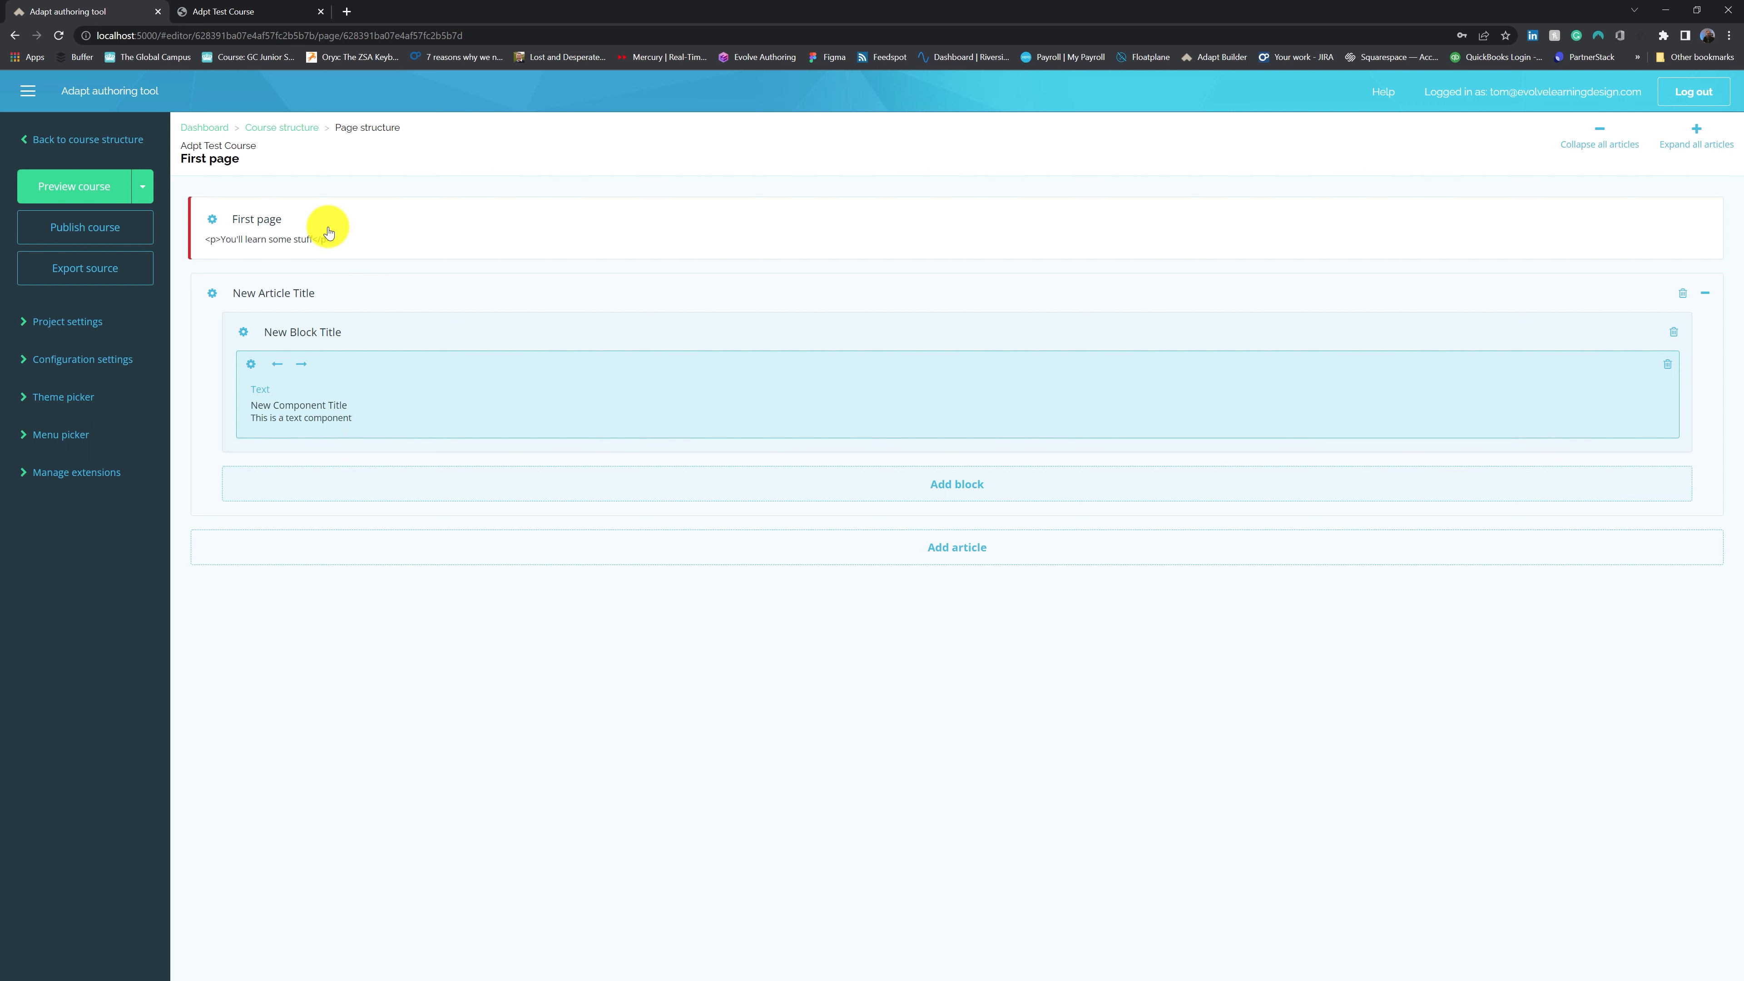
{"action": "double_click", "coordinate": [401, 232]}
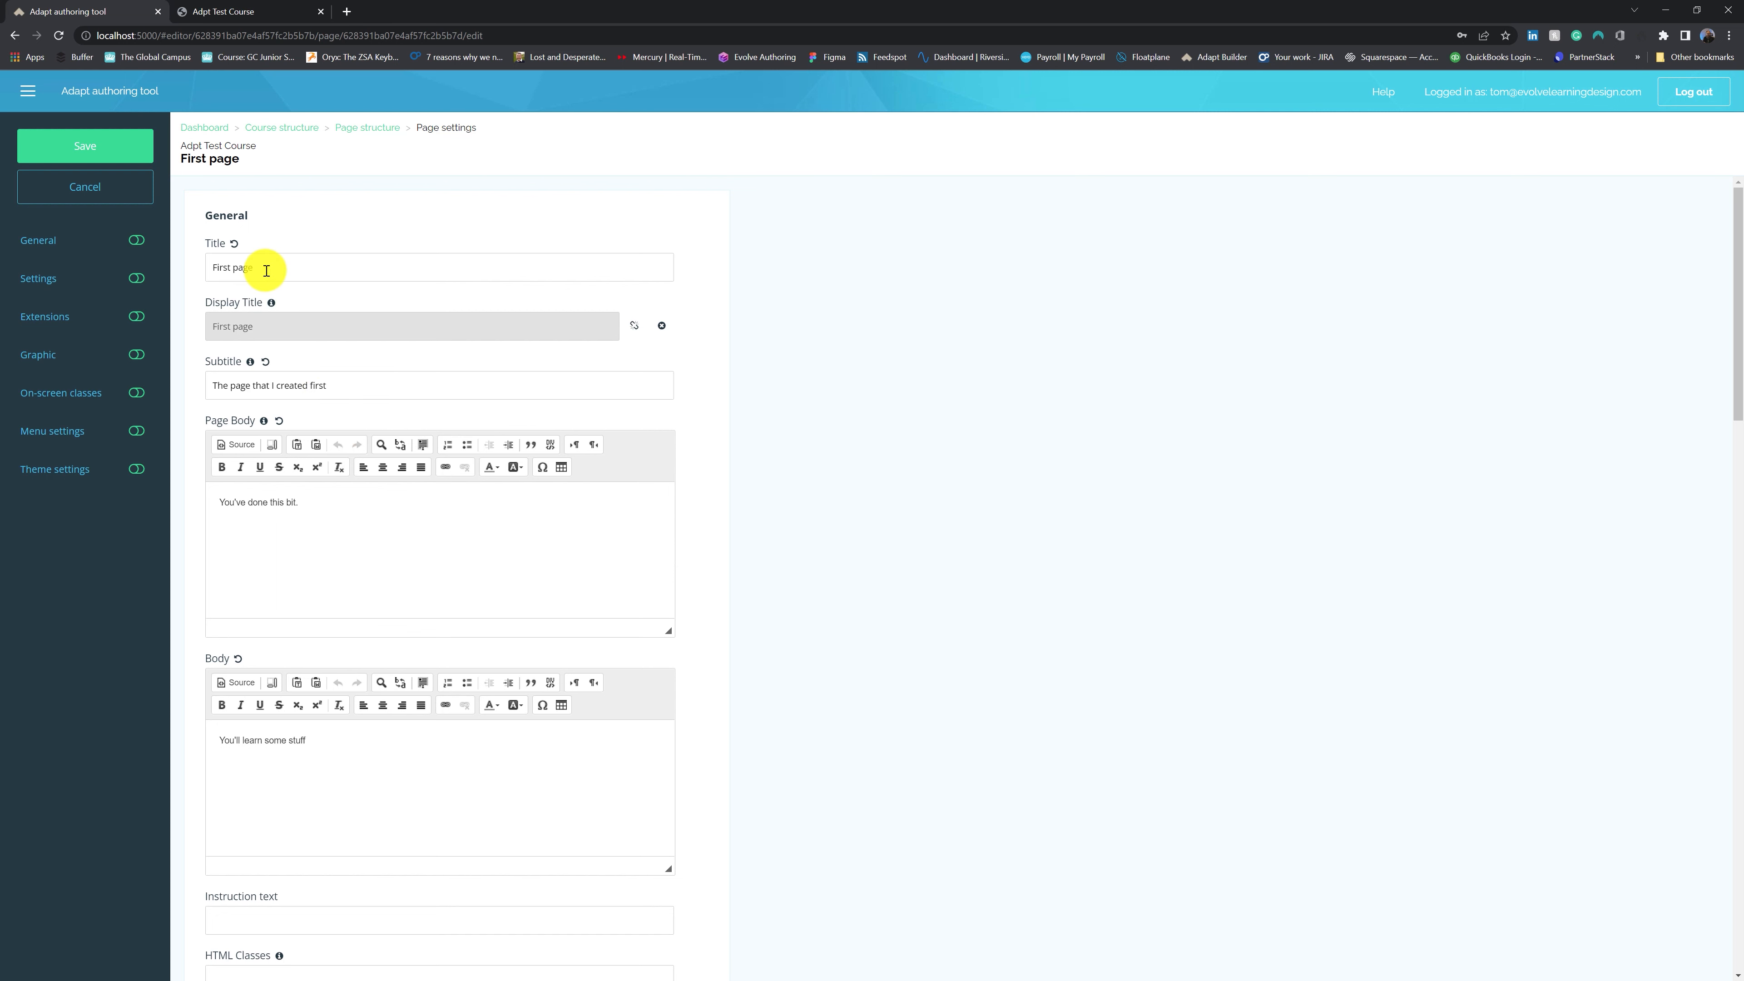
{"action": "left_click_drag", "start_coordinate": [275, 268], "coordinate": [203, 263]}
{"action": "key", "text": "BackSpace"}
{"action": "type", "text": "Introduction"}
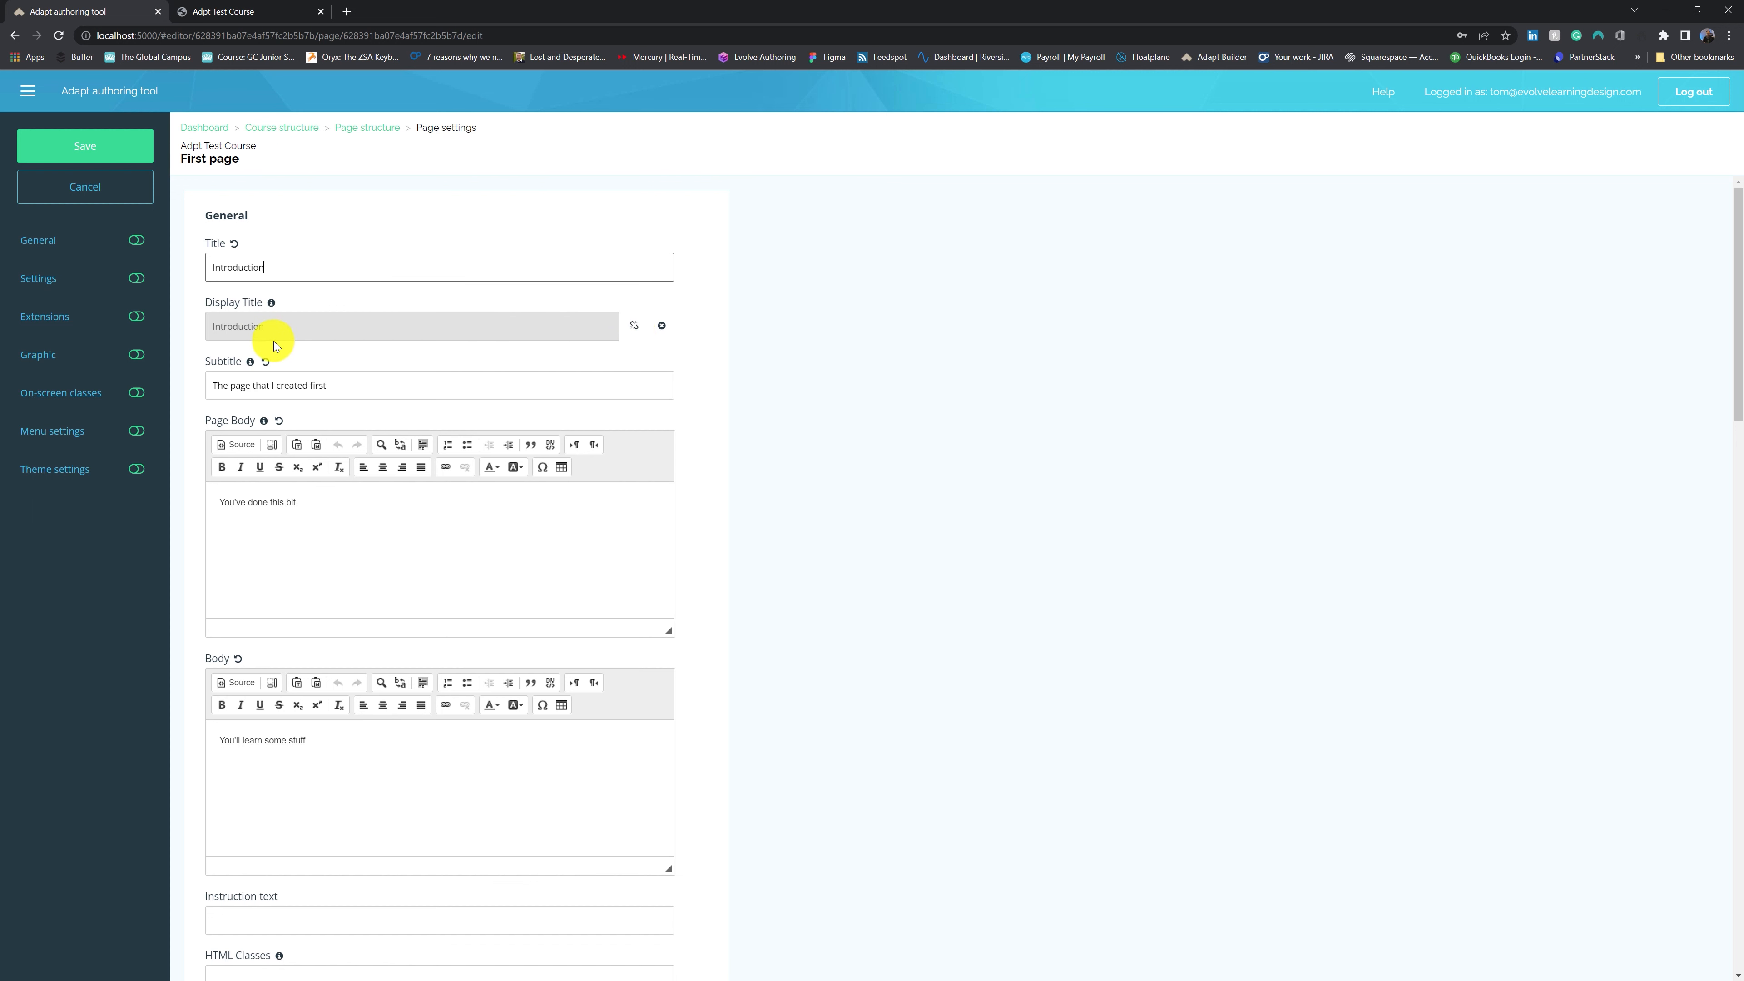
Unlock and clear the page's display title, and link it back to the title
{"action": "left_click", "coordinate": [634, 327]}
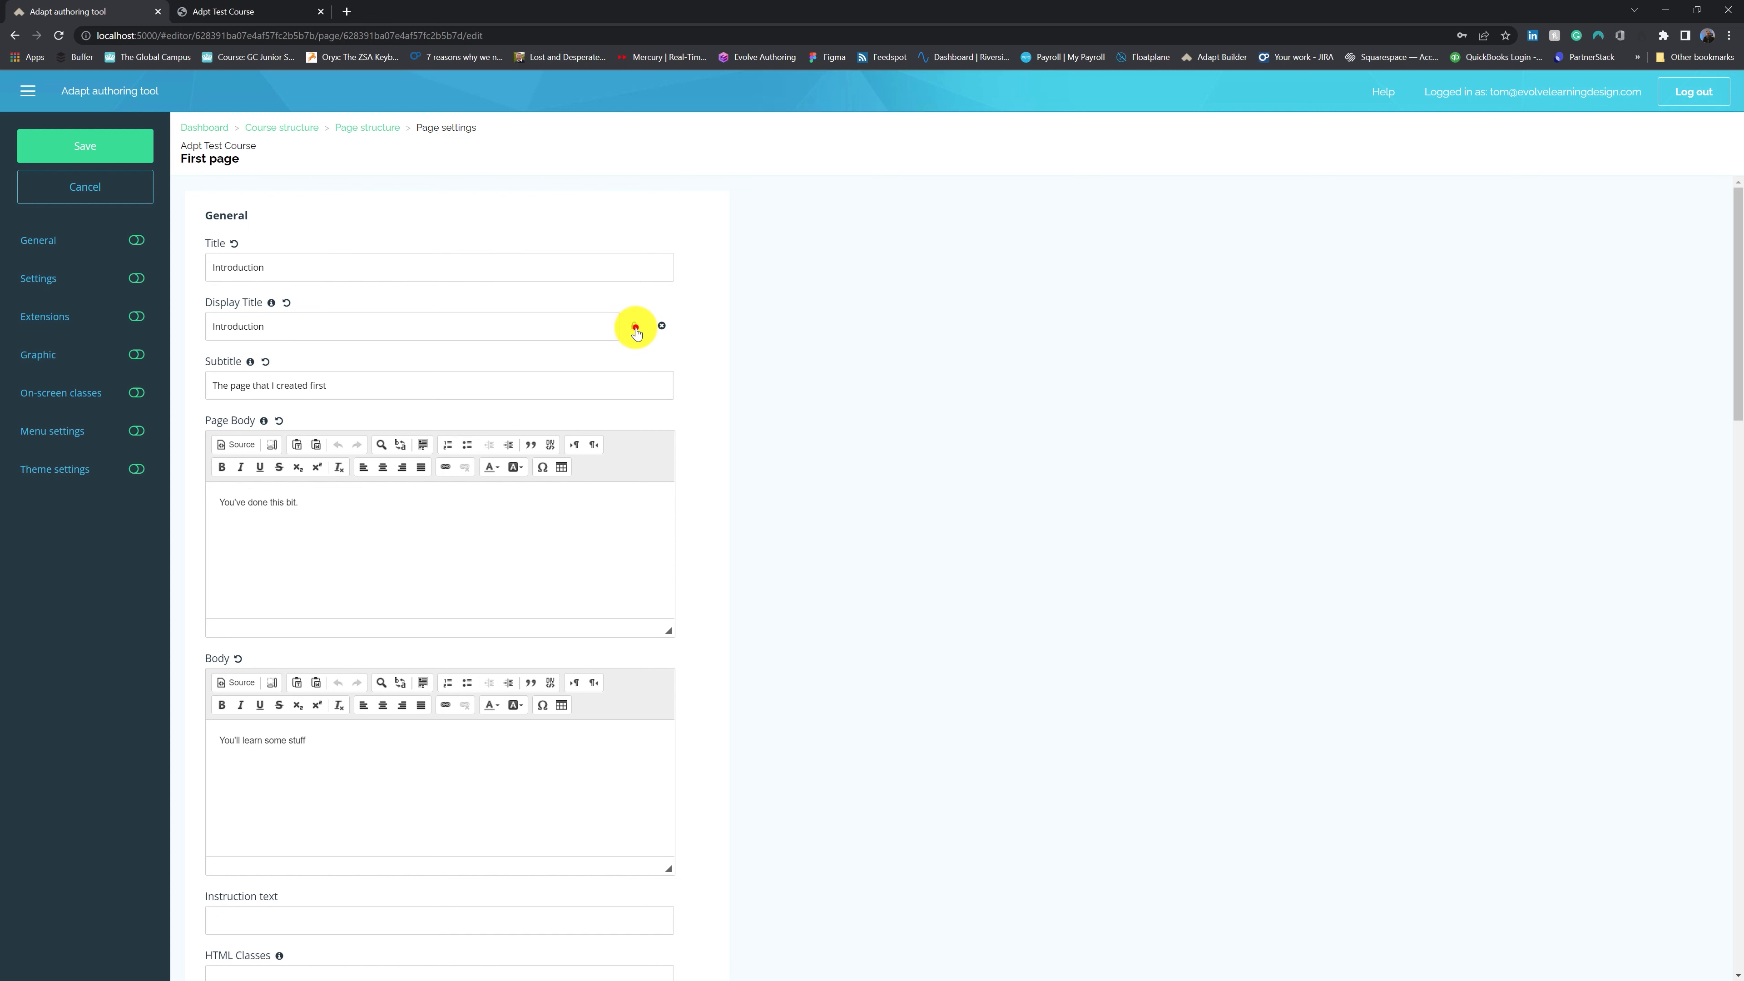
{"action": "left_click", "coordinate": [634, 328]}
{"action": "left_click", "coordinate": [662, 327]}
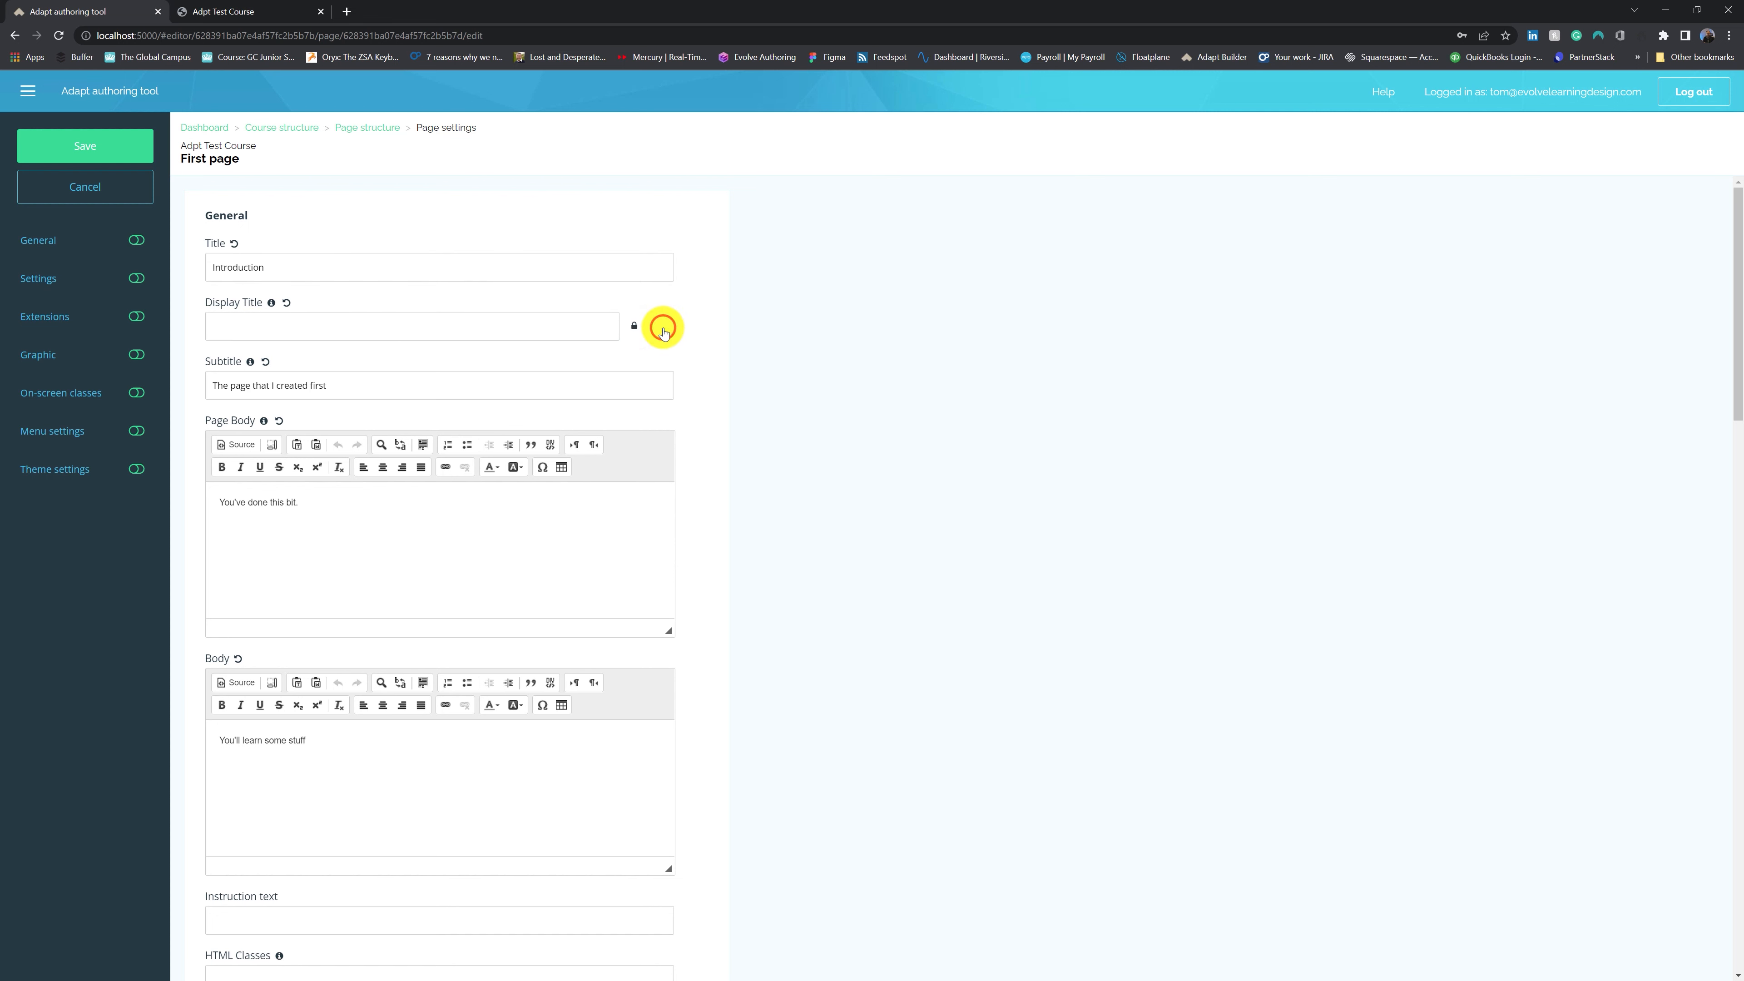
{"action": "left_click", "coordinate": [634, 328]}
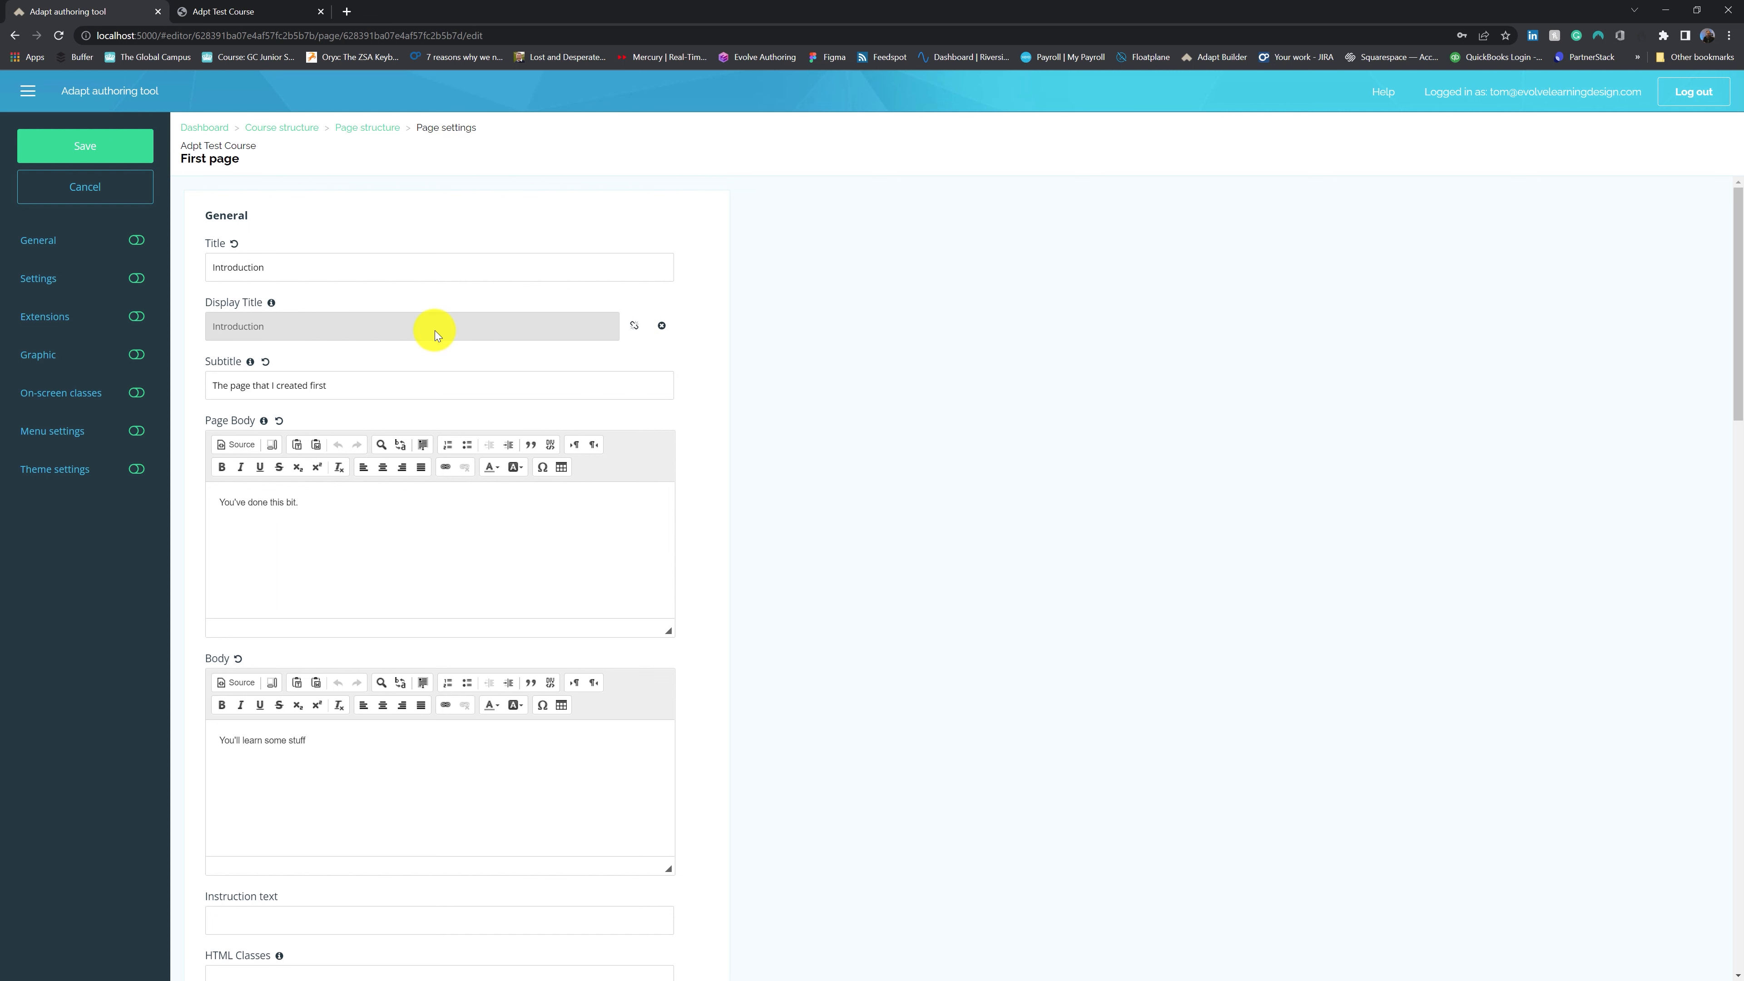
Examine the subtitle, page body and body fields, including the help text for the page body
{"action": "scroll", "coordinate": [366, 377], "scroll_direction": "down", "scroll_amount": 1}
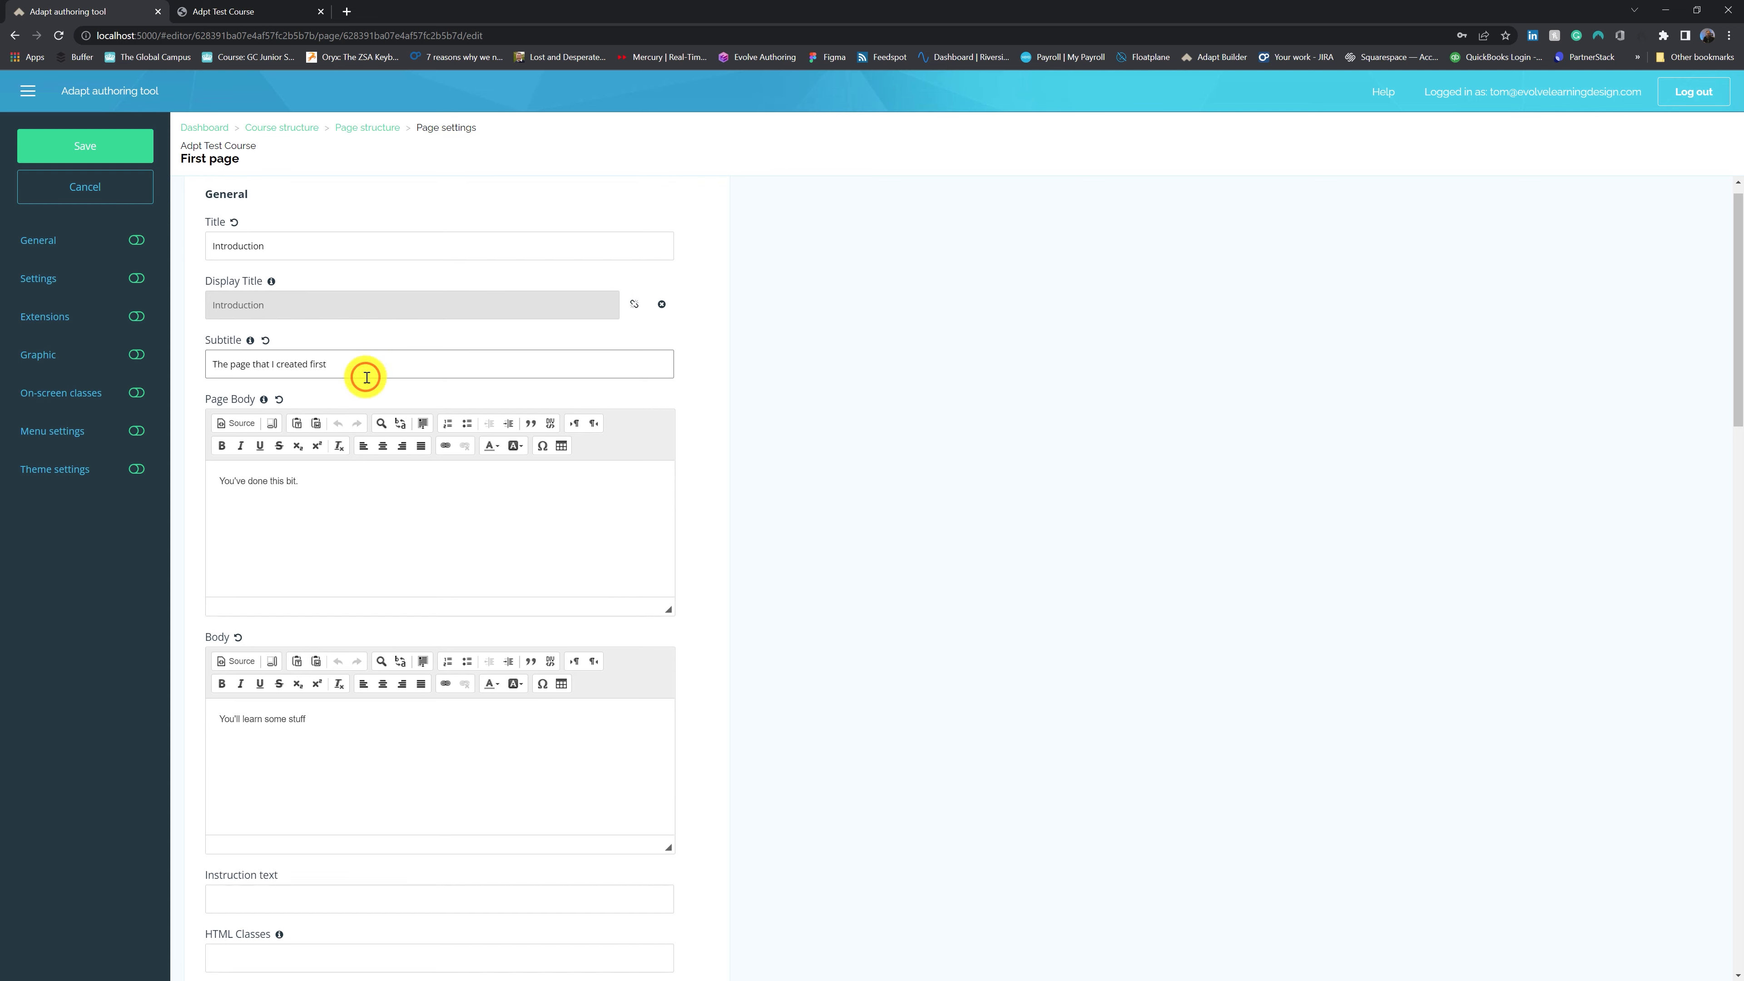
{"action": "scroll", "coordinate": [366, 377], "scroll_direction": "down", "scroll_amount": 1}
{"action": "mouse_move", "coordinate": [249, 301]}
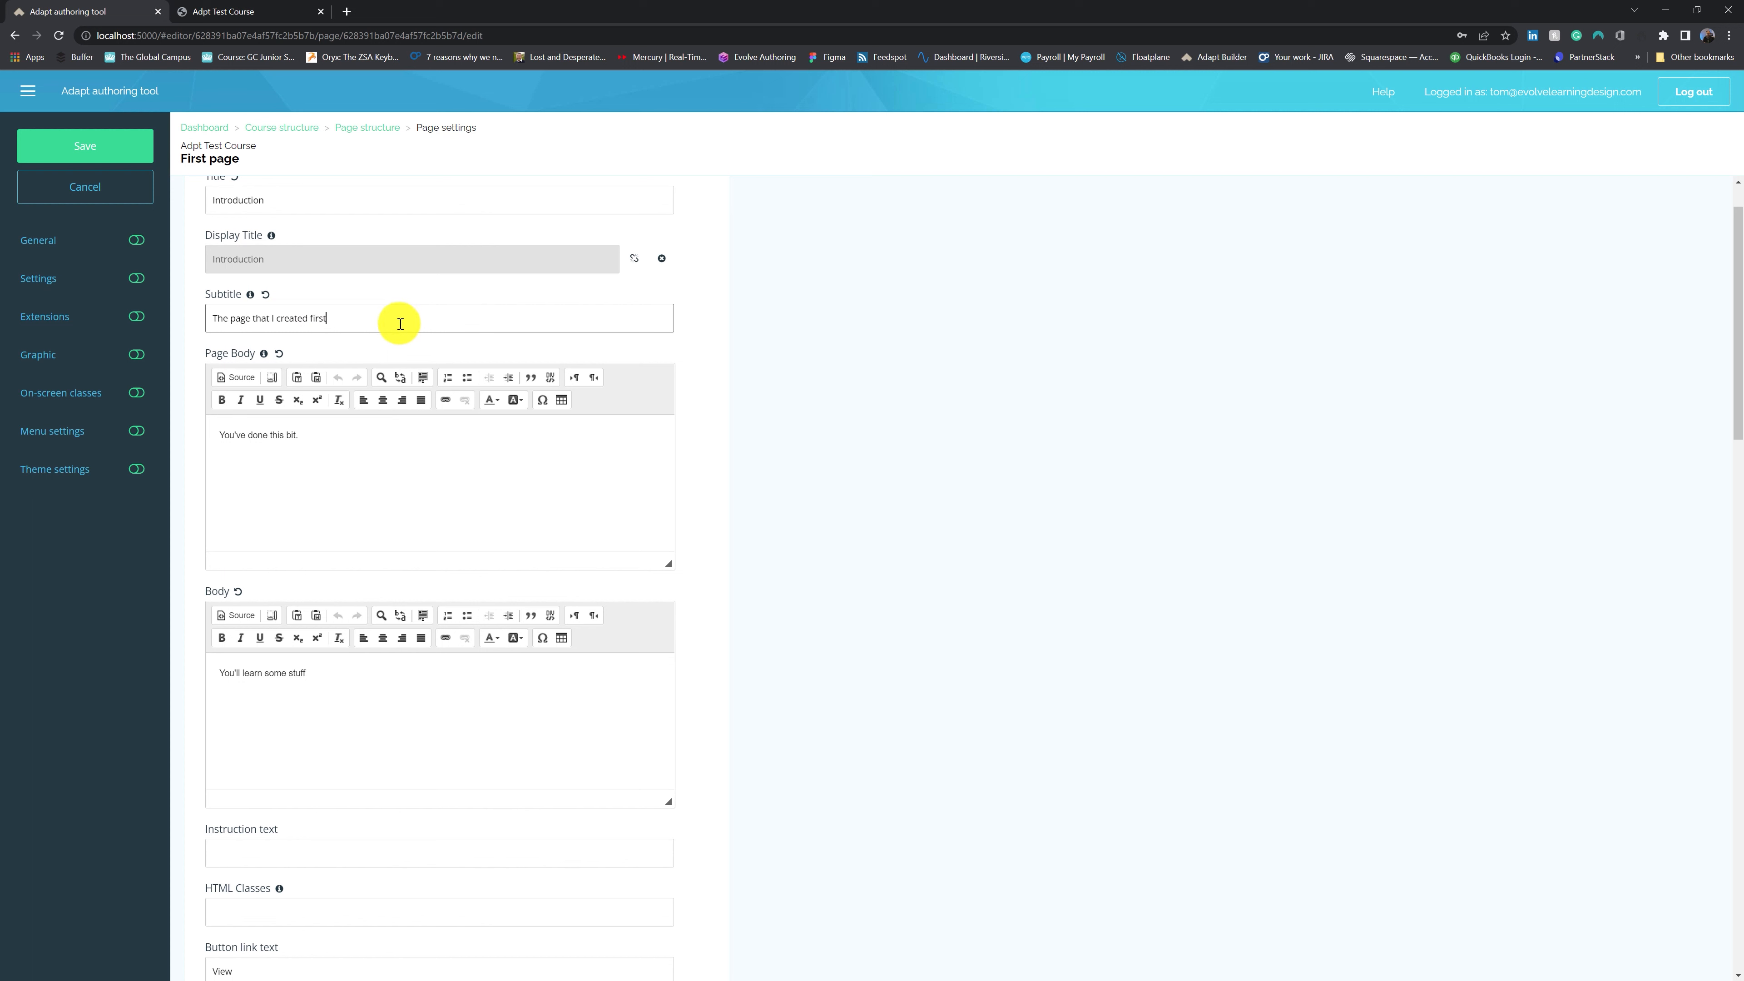
{"action": "scroll", "coordinate": [378, 411], "scroll_direction": "down", "scroll_amount": 1}
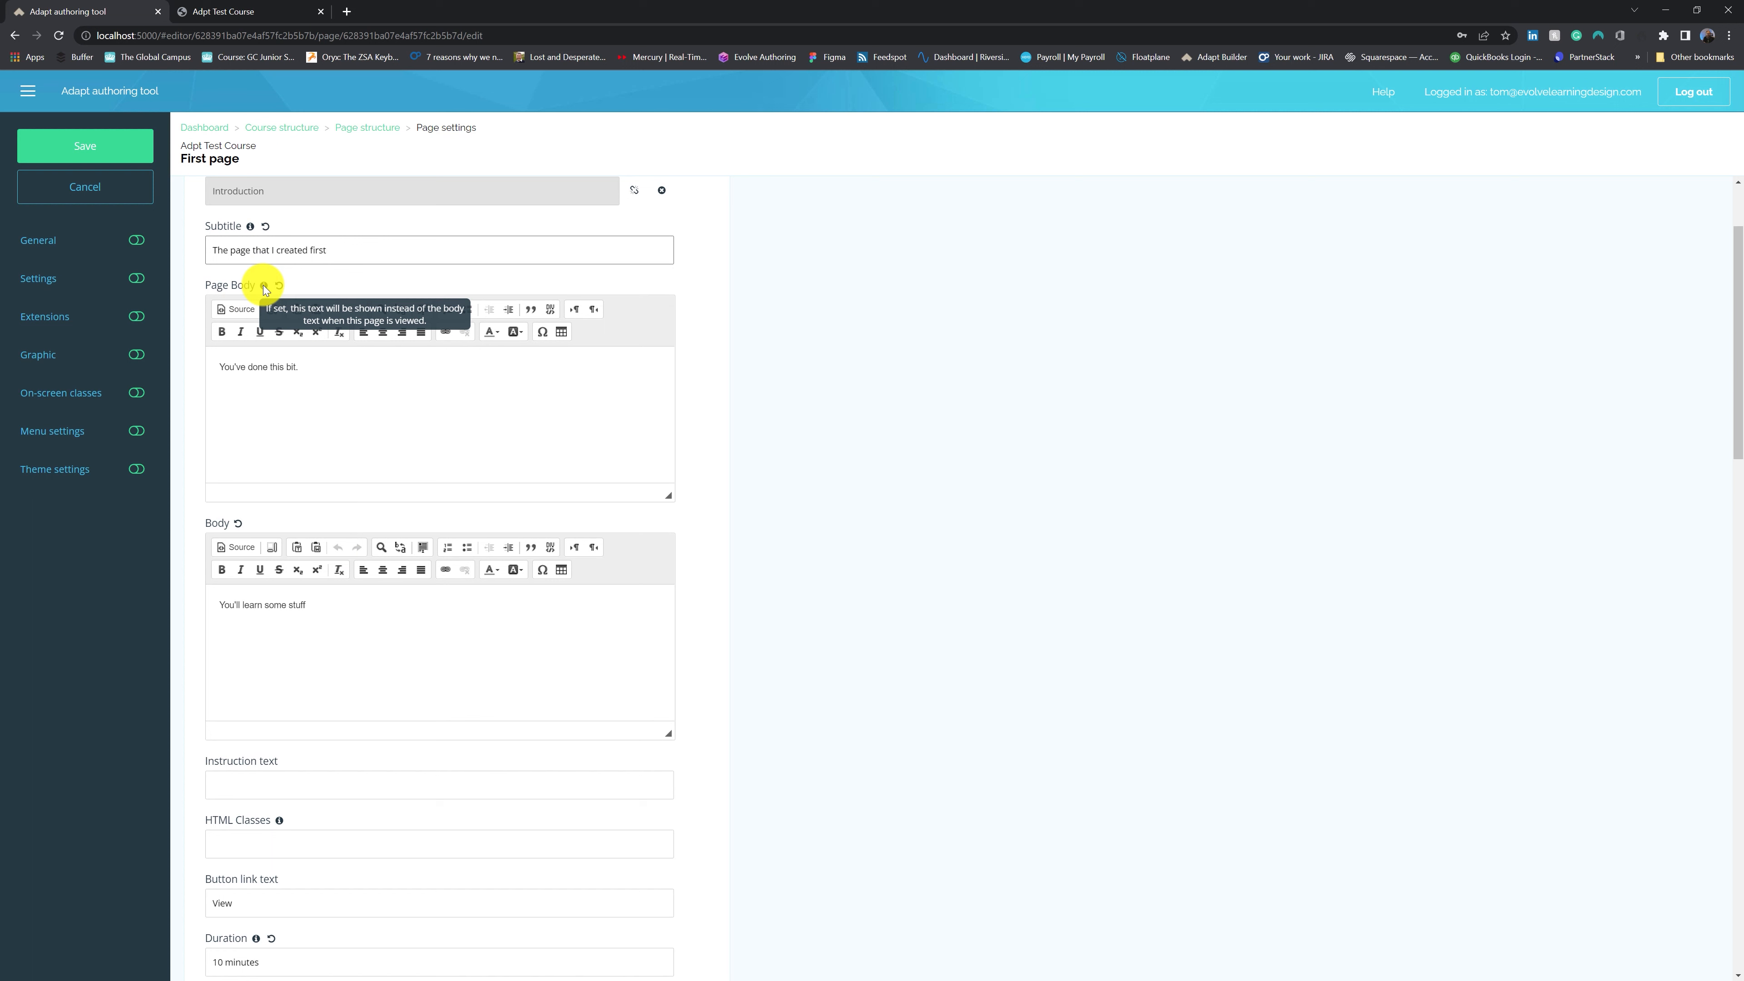
{"action": "left_click", "coordinate": [279, 418]}
{"action": "left_click", "coordinate": [323, 622]}
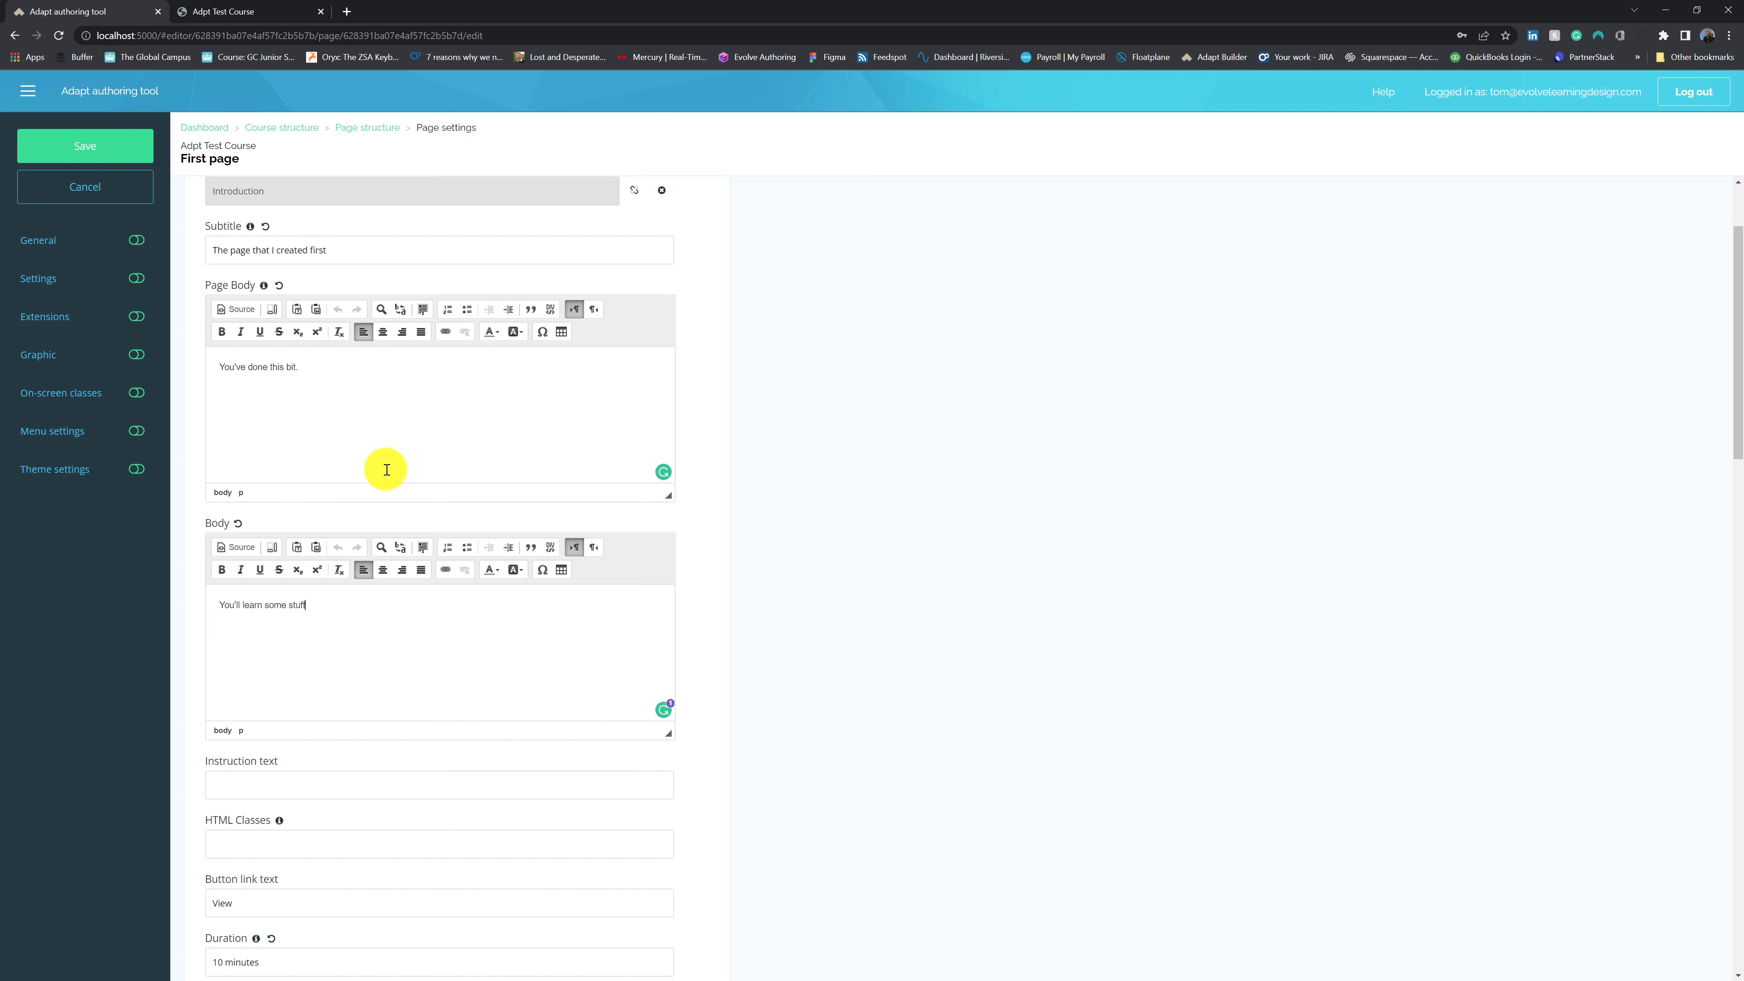
{"action": "left_click", "coordinate": [393, 390]}
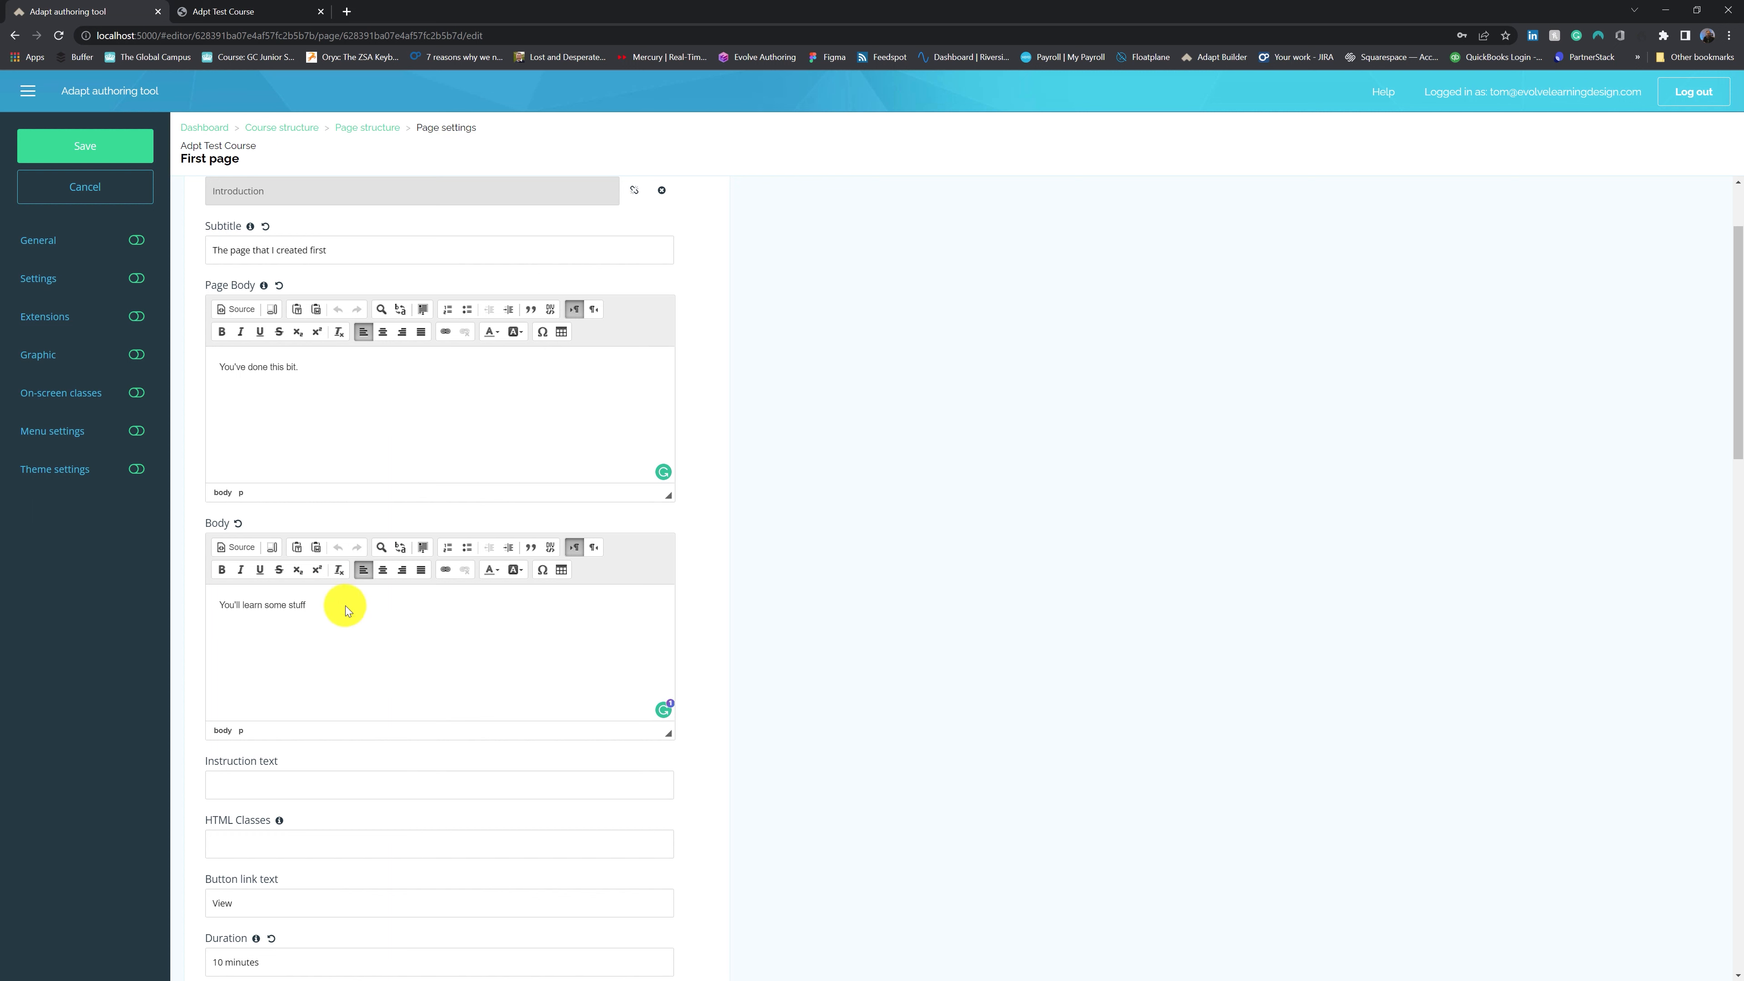
Replace the page body text with "You'll learn some stuff" copied from the body field
{"action": "left_click_drag", "start_coordinate": [333, 608], "coordinate": [169, 604]}
{"action": "key", "text": "ctrl+c"}
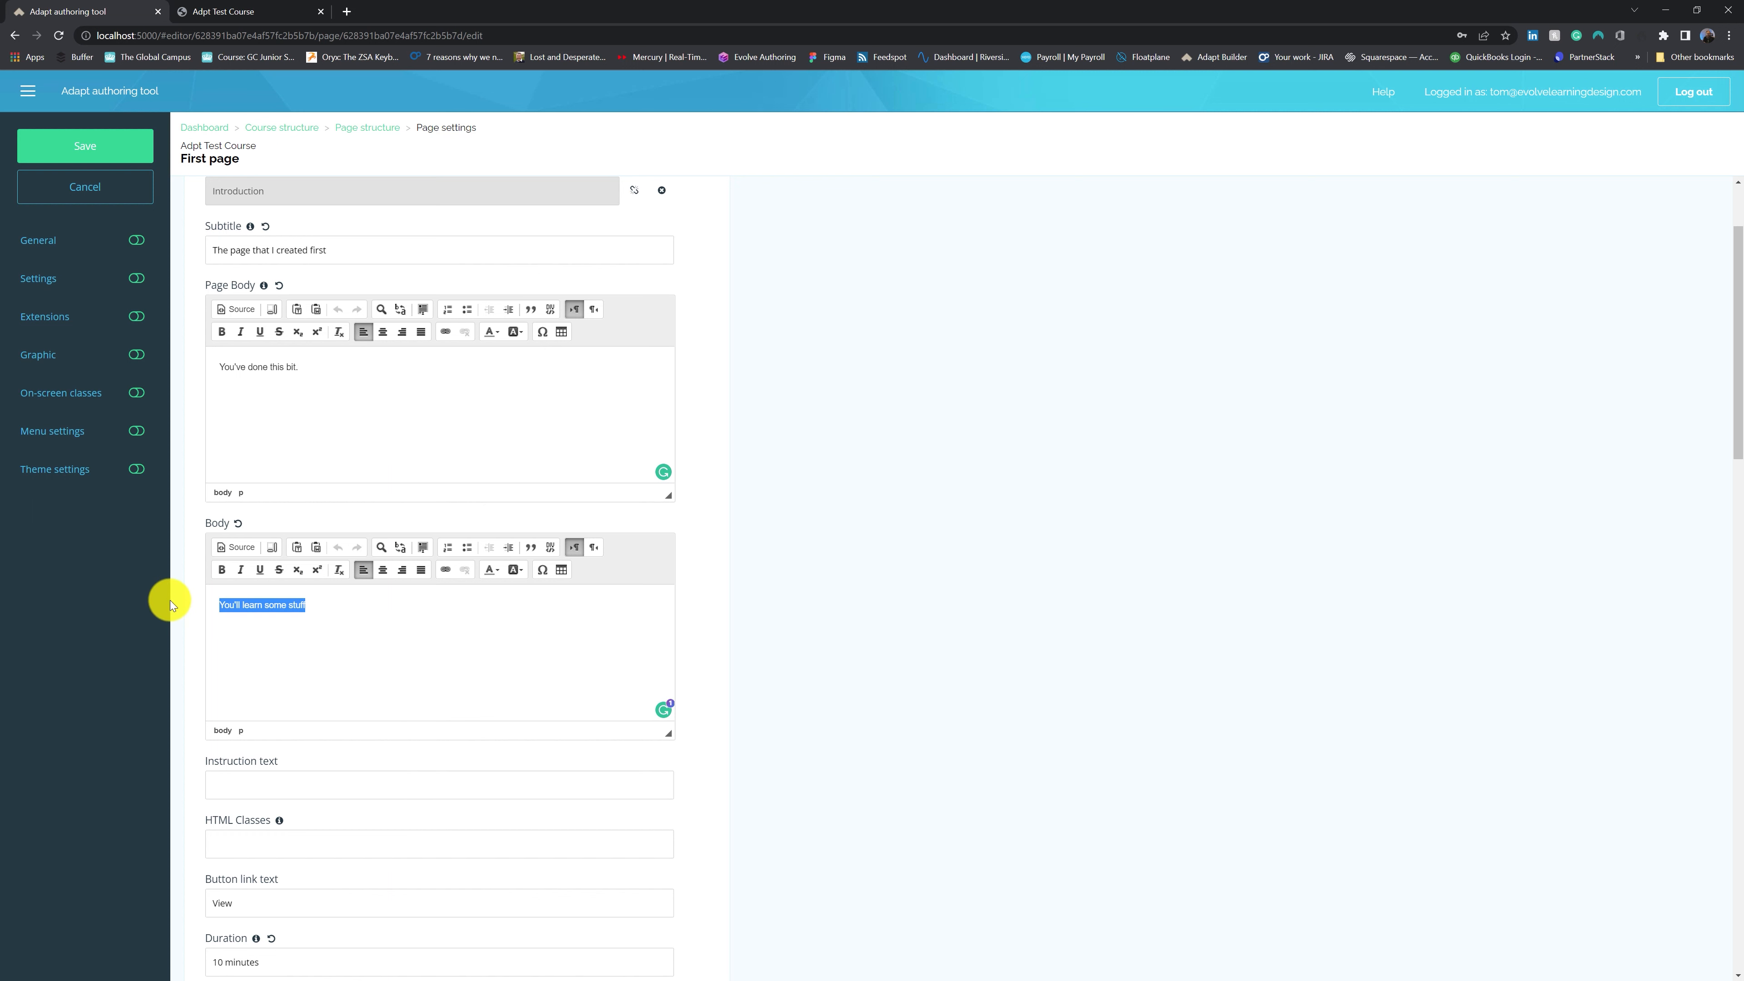
{"action": "left_click_drag", "start_coordinate": [303, 371], "coordinate": [137, 359]}
{"action": "key", "text": "ctrl+v"}
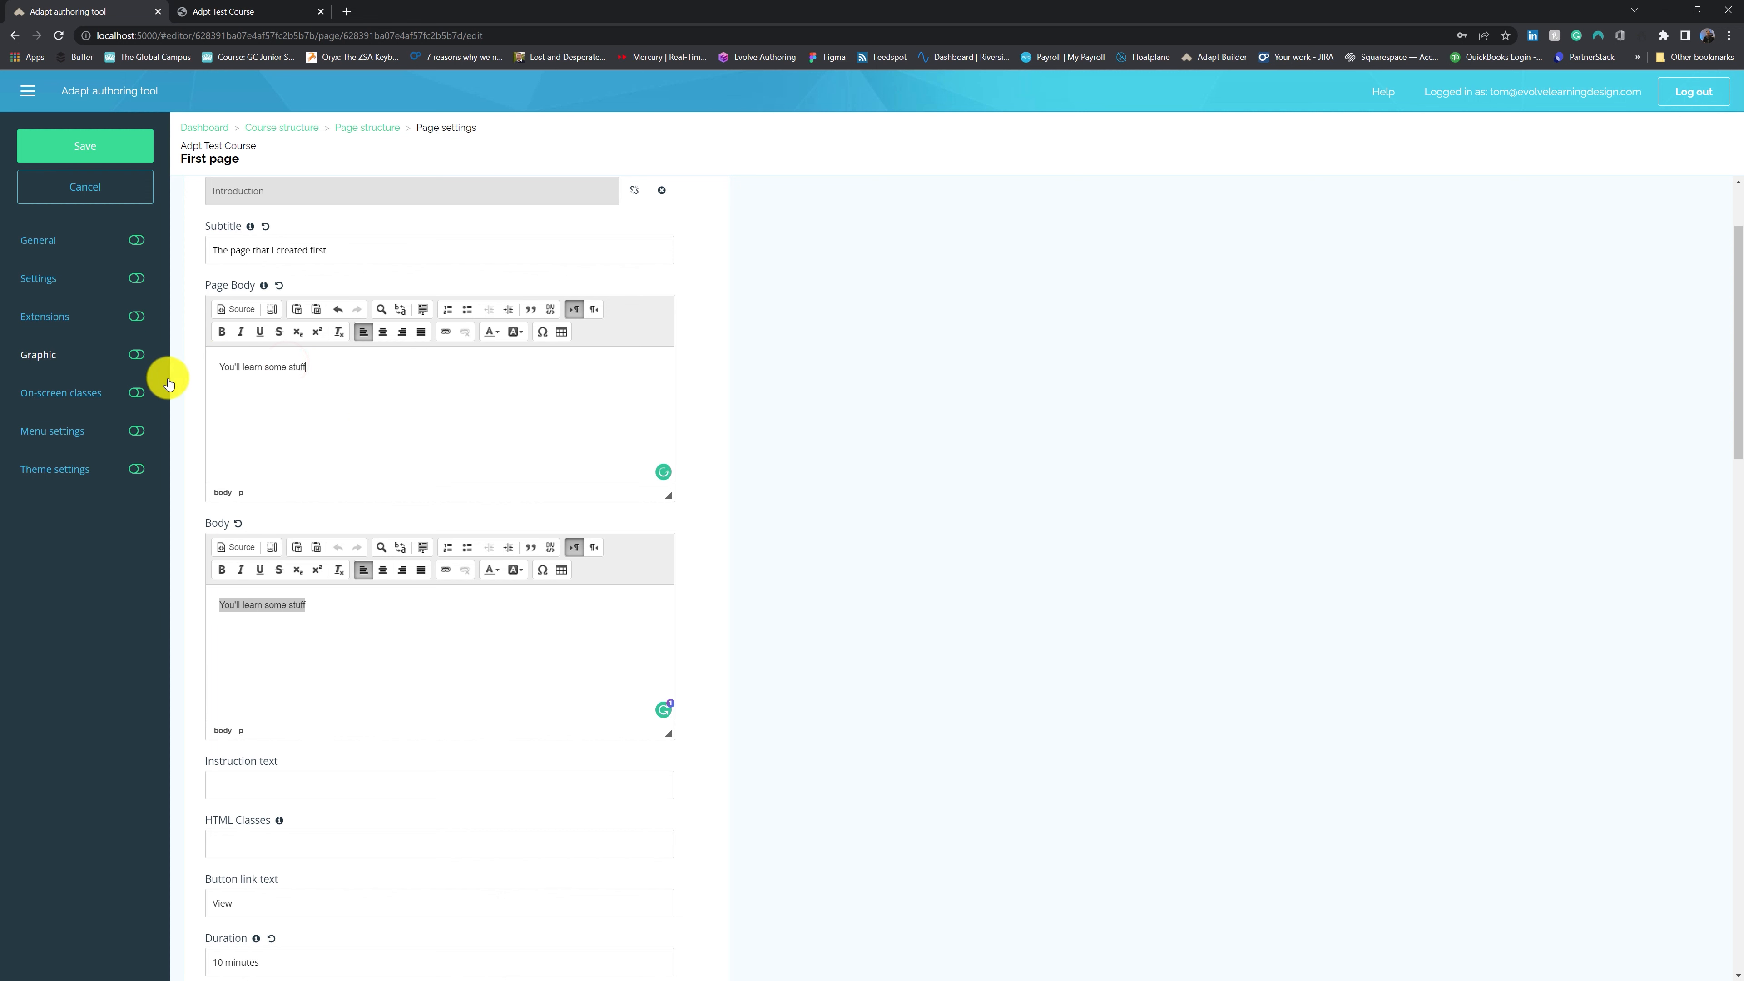
{"action": "left_click", "coordinate": [369, 413]}
{"action": "left_click", "coordinate": [354, 652]}
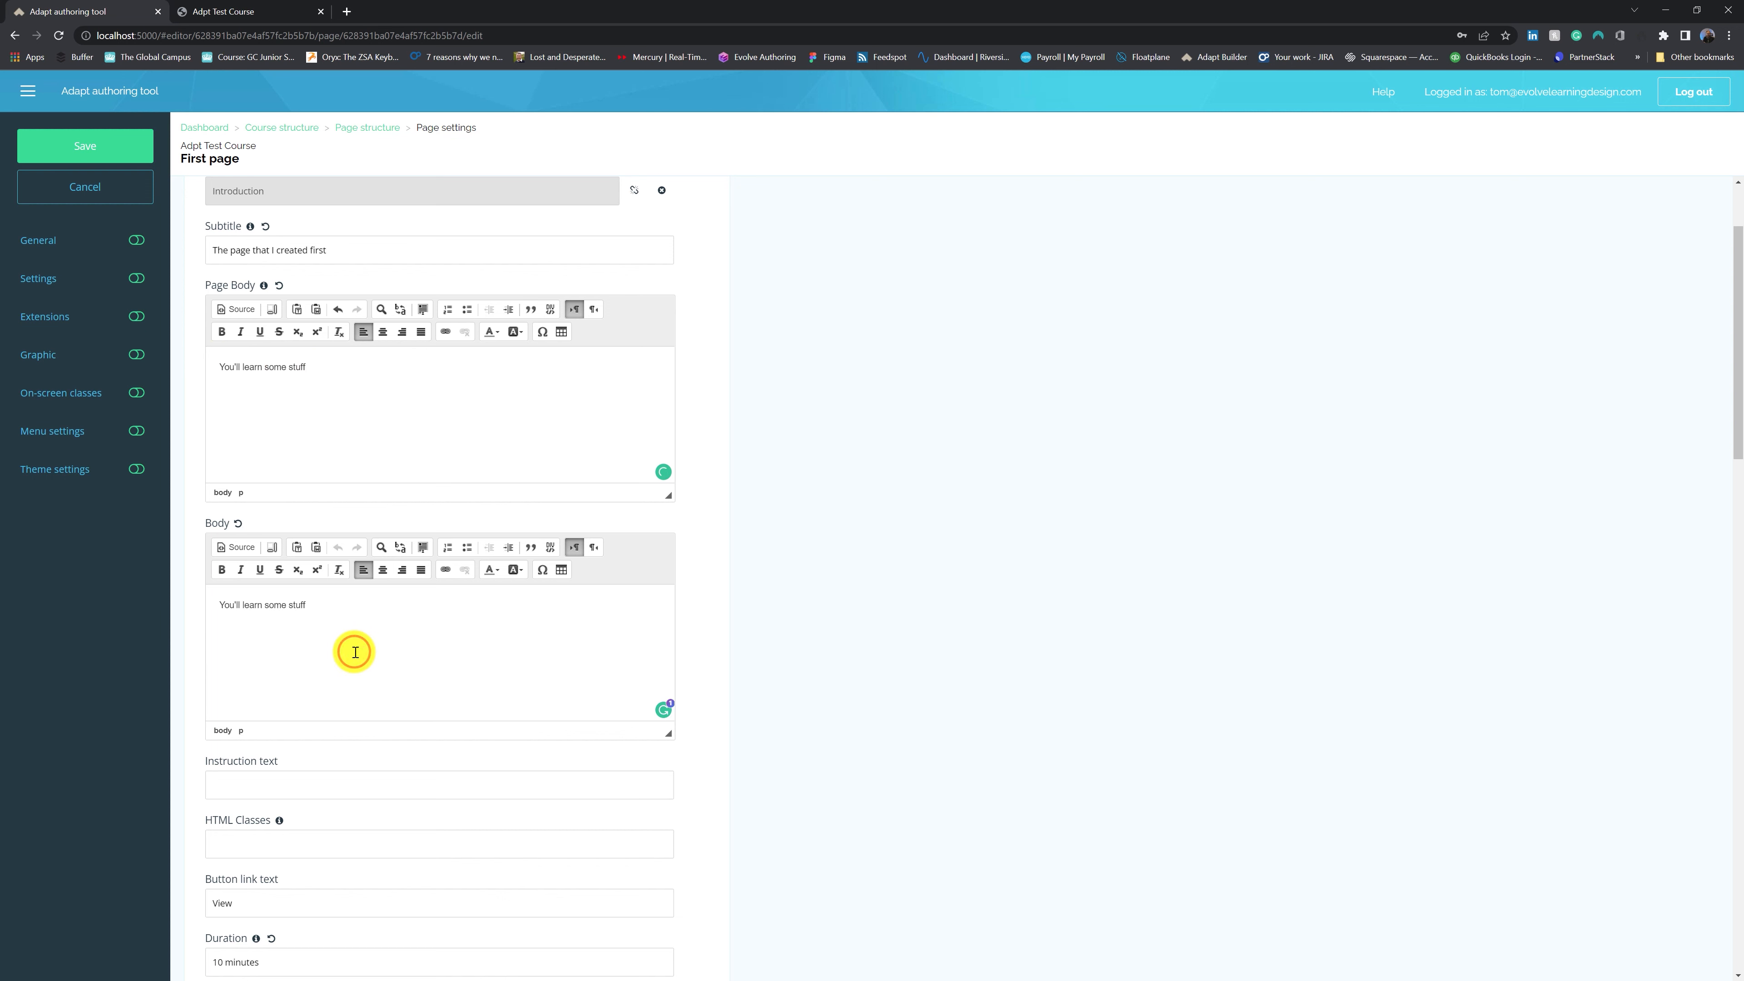
Set the page's button link text to "Let's go!" and its duration to 5 minutes
{"action": "scroll", "coordinate": [353, 646], "scroll_direction": "down", "scroll_amount": 3}
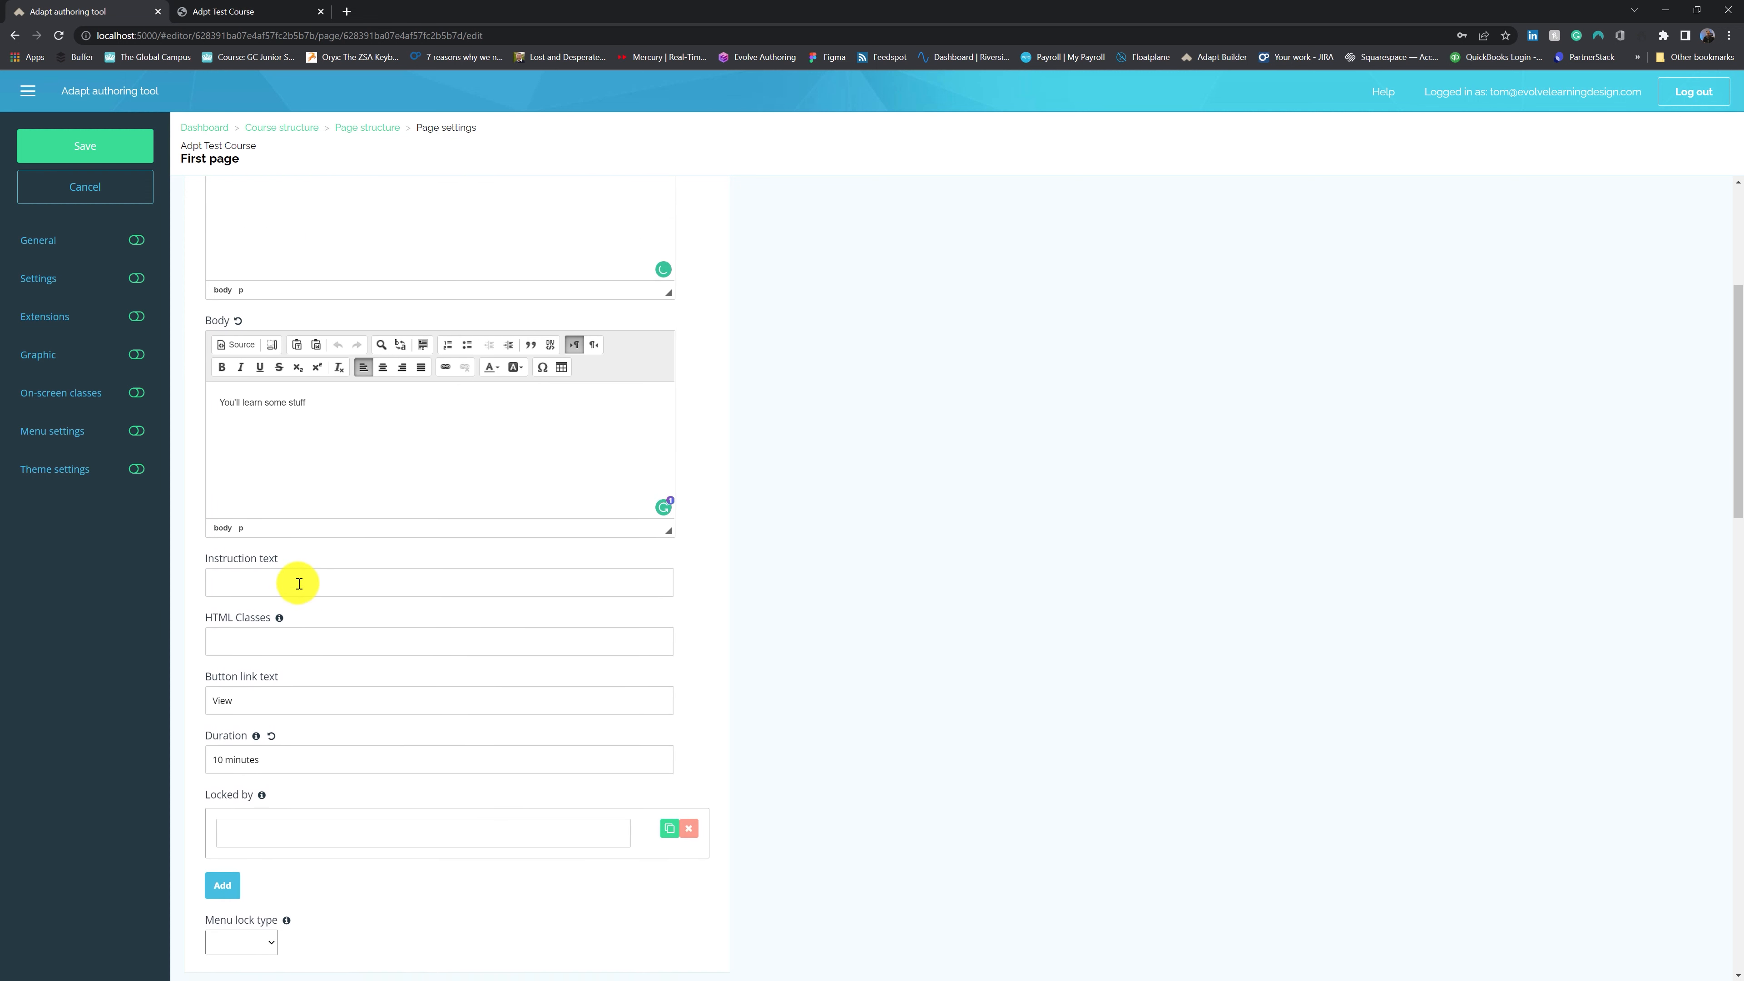
{"action": "scroll", "coordinate": [370, 663], "scroll_direction": "down", "scroll_amount": 2}
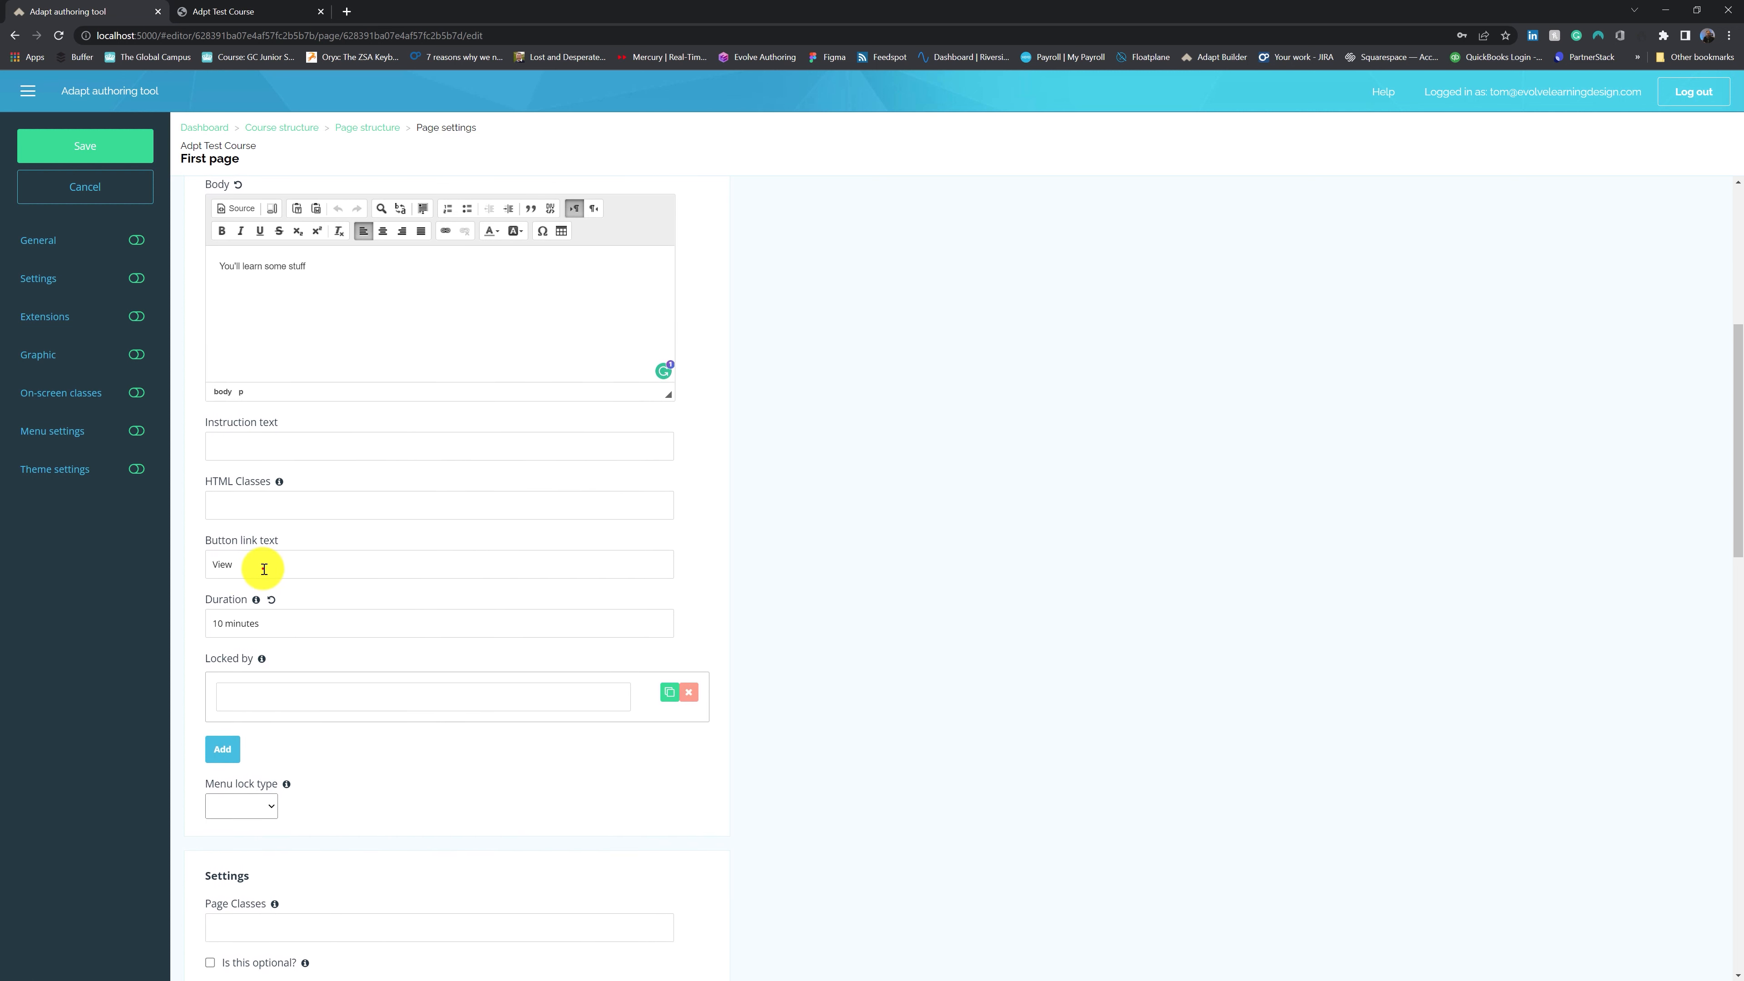
{"action": "left_click", "coordinate": [261, 568]}
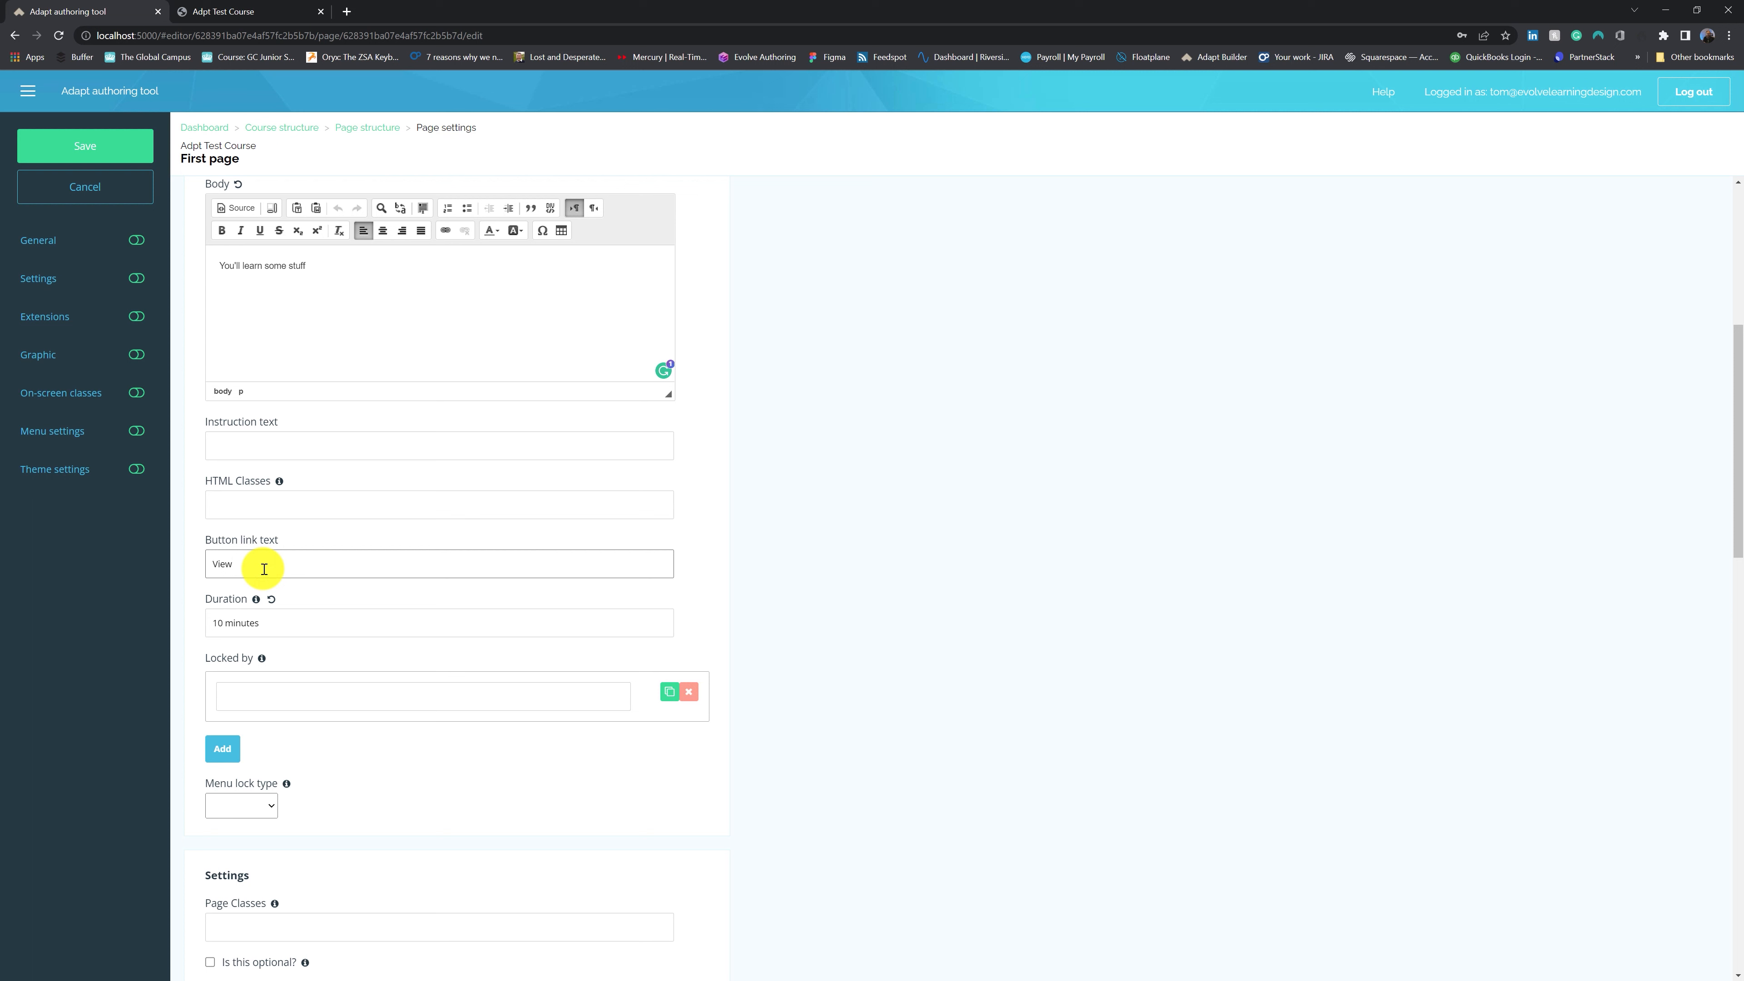
{"action": "double_click", "coordinate": [264, 569]}
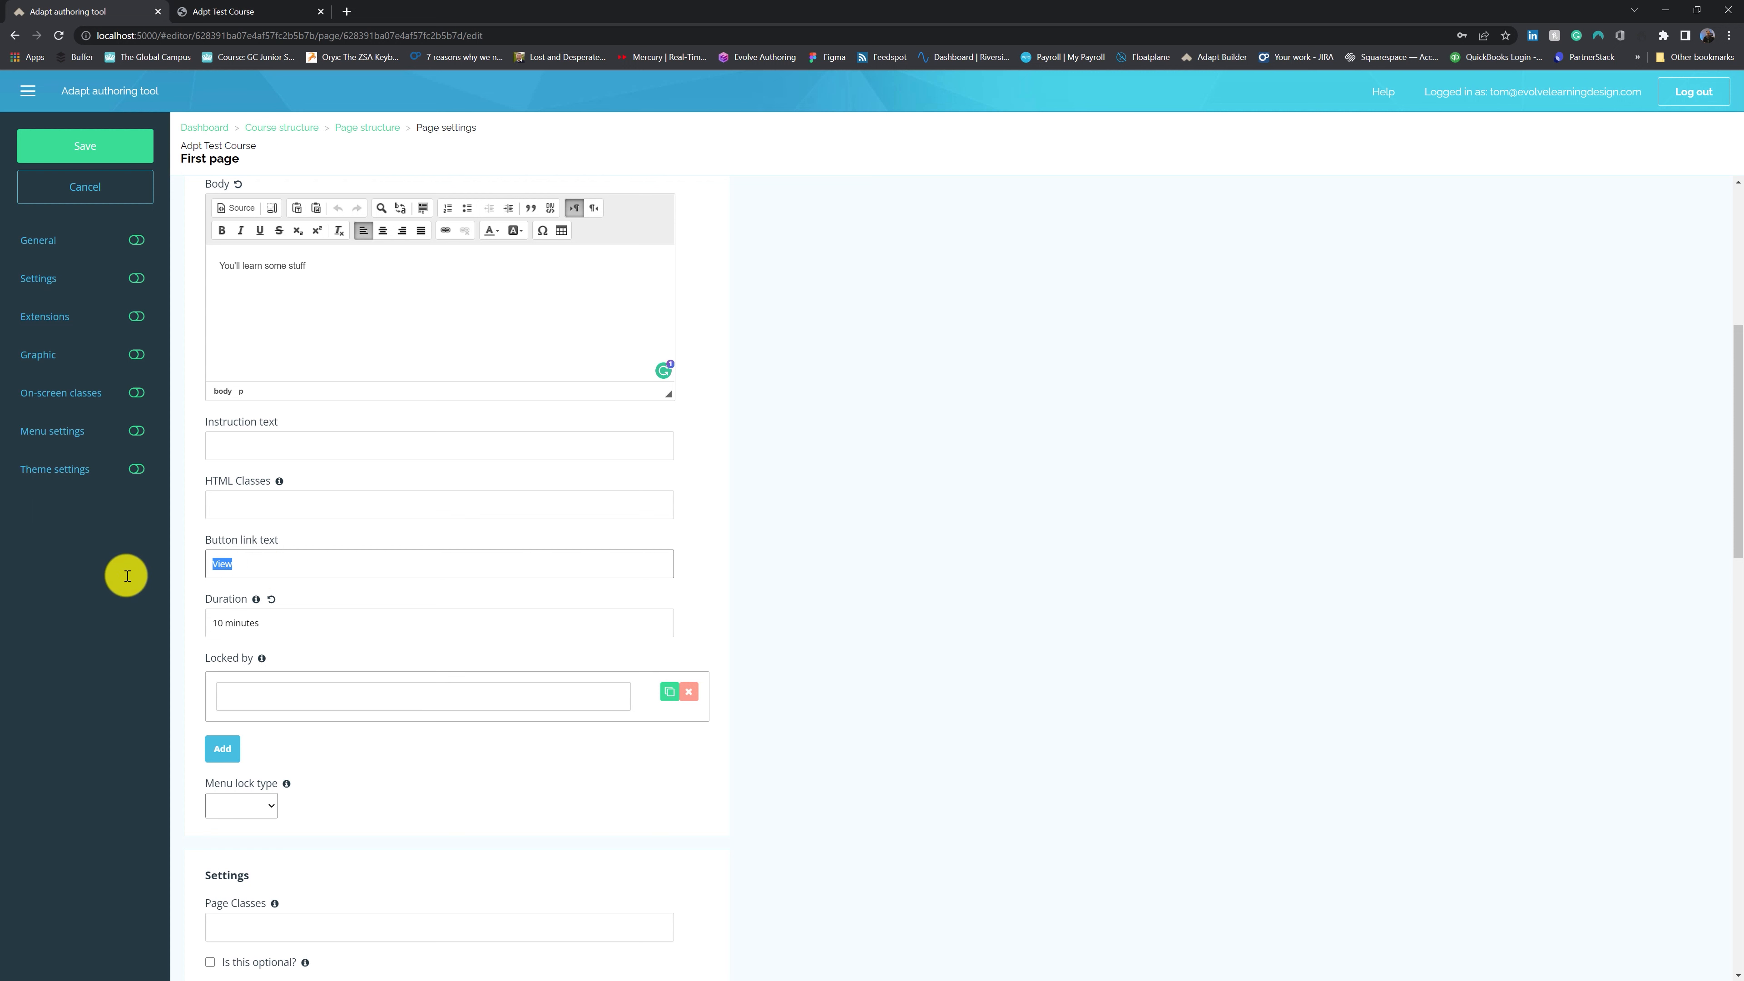
{"action": "type", "text": "Let's go!"}
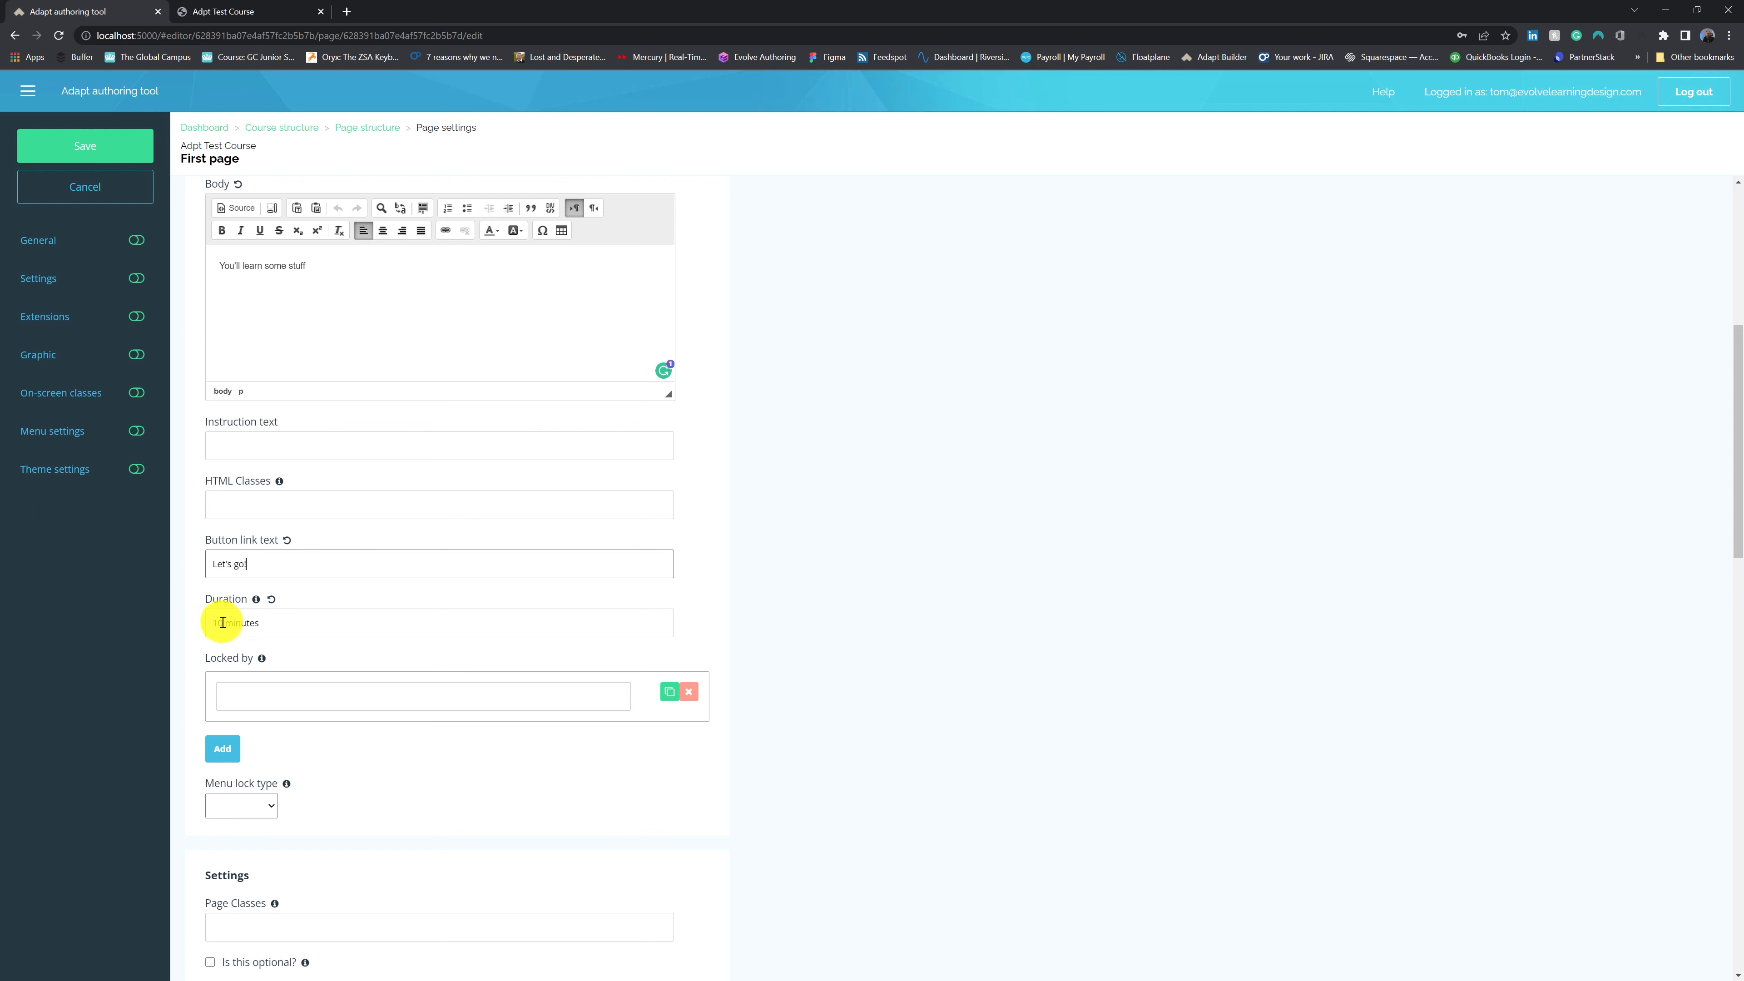
{"action": "left_click_drag", "start_coordinate": [220, 622], "coordinate": [195, 623]}
{"action": "type", "text": "5"}
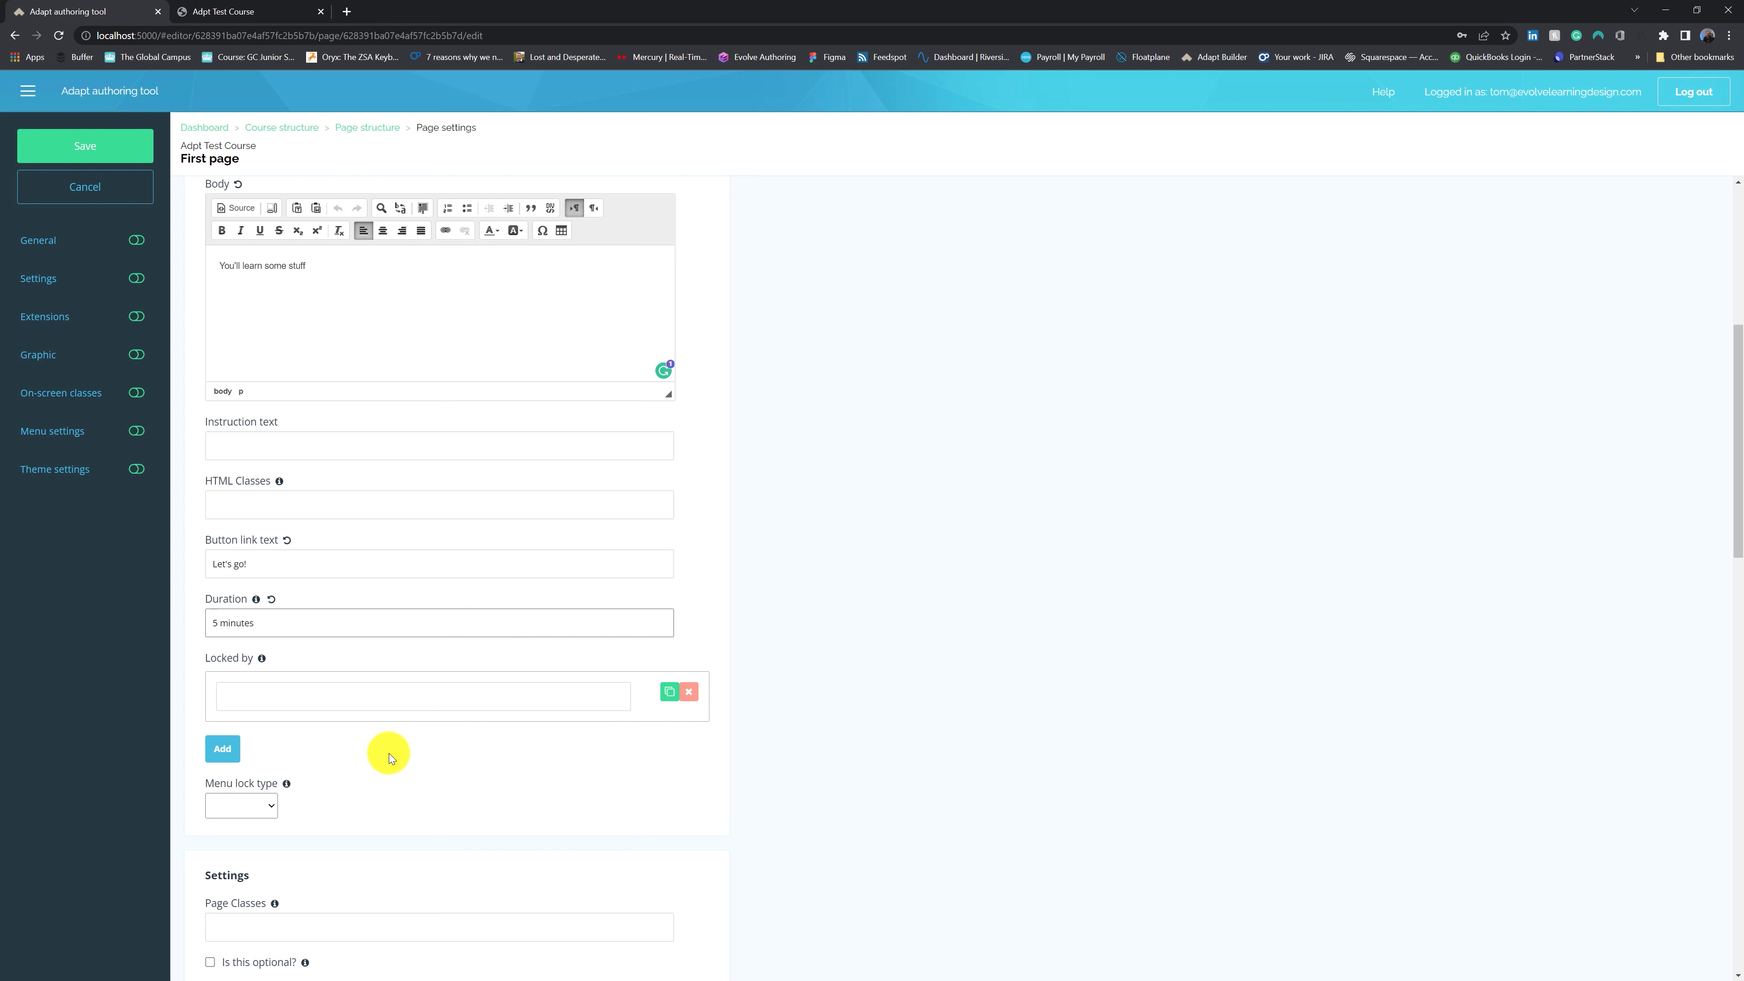
Enable the page completion indicator in the page's Page Level Progress extension settings
{"action": "scroll", "coordinate": [389, 753], "scroll_direction": "up", "scroll_amount": 1}
{"action": "scroll", "coordinate": [388, 753], "scroll_direction": "down", "scroll_amount": 2}
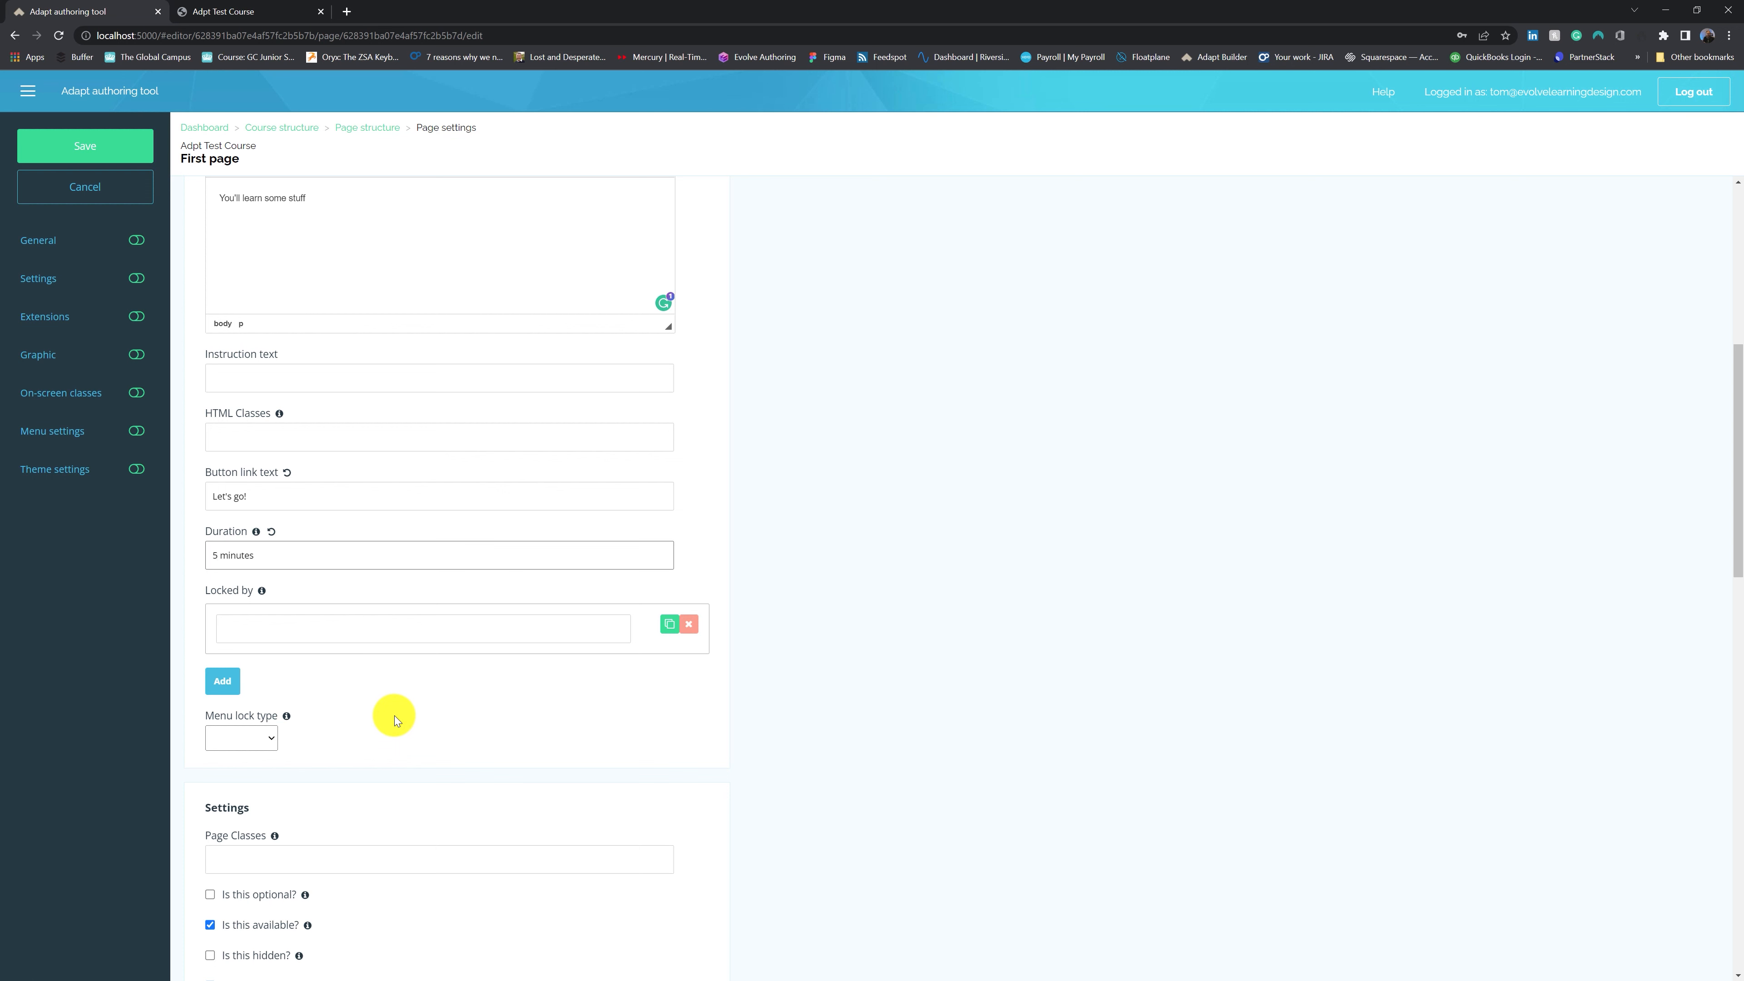
{"action": "scroll", "coordinate": [394, 716], "scroll_direction": "down", "scroll_amount": 6}
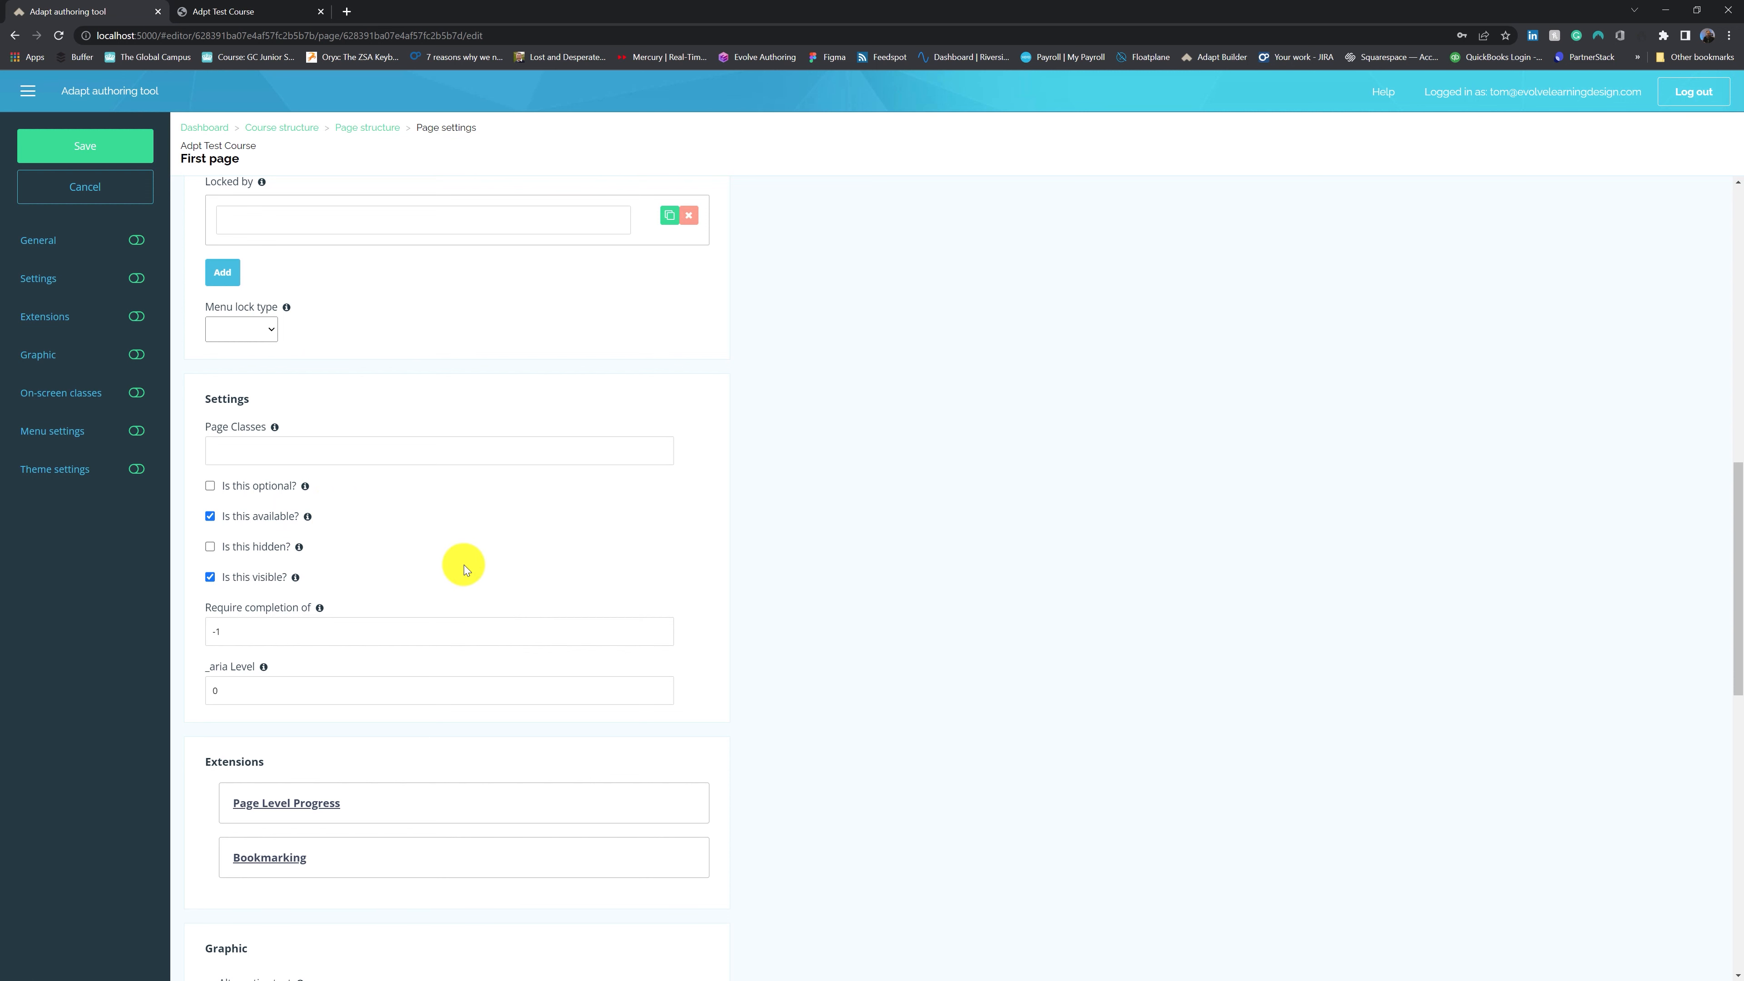
{"action": "scroll", "coordinate": [464, 565], "scroll_direction": "down", "scroll_amount": 3}
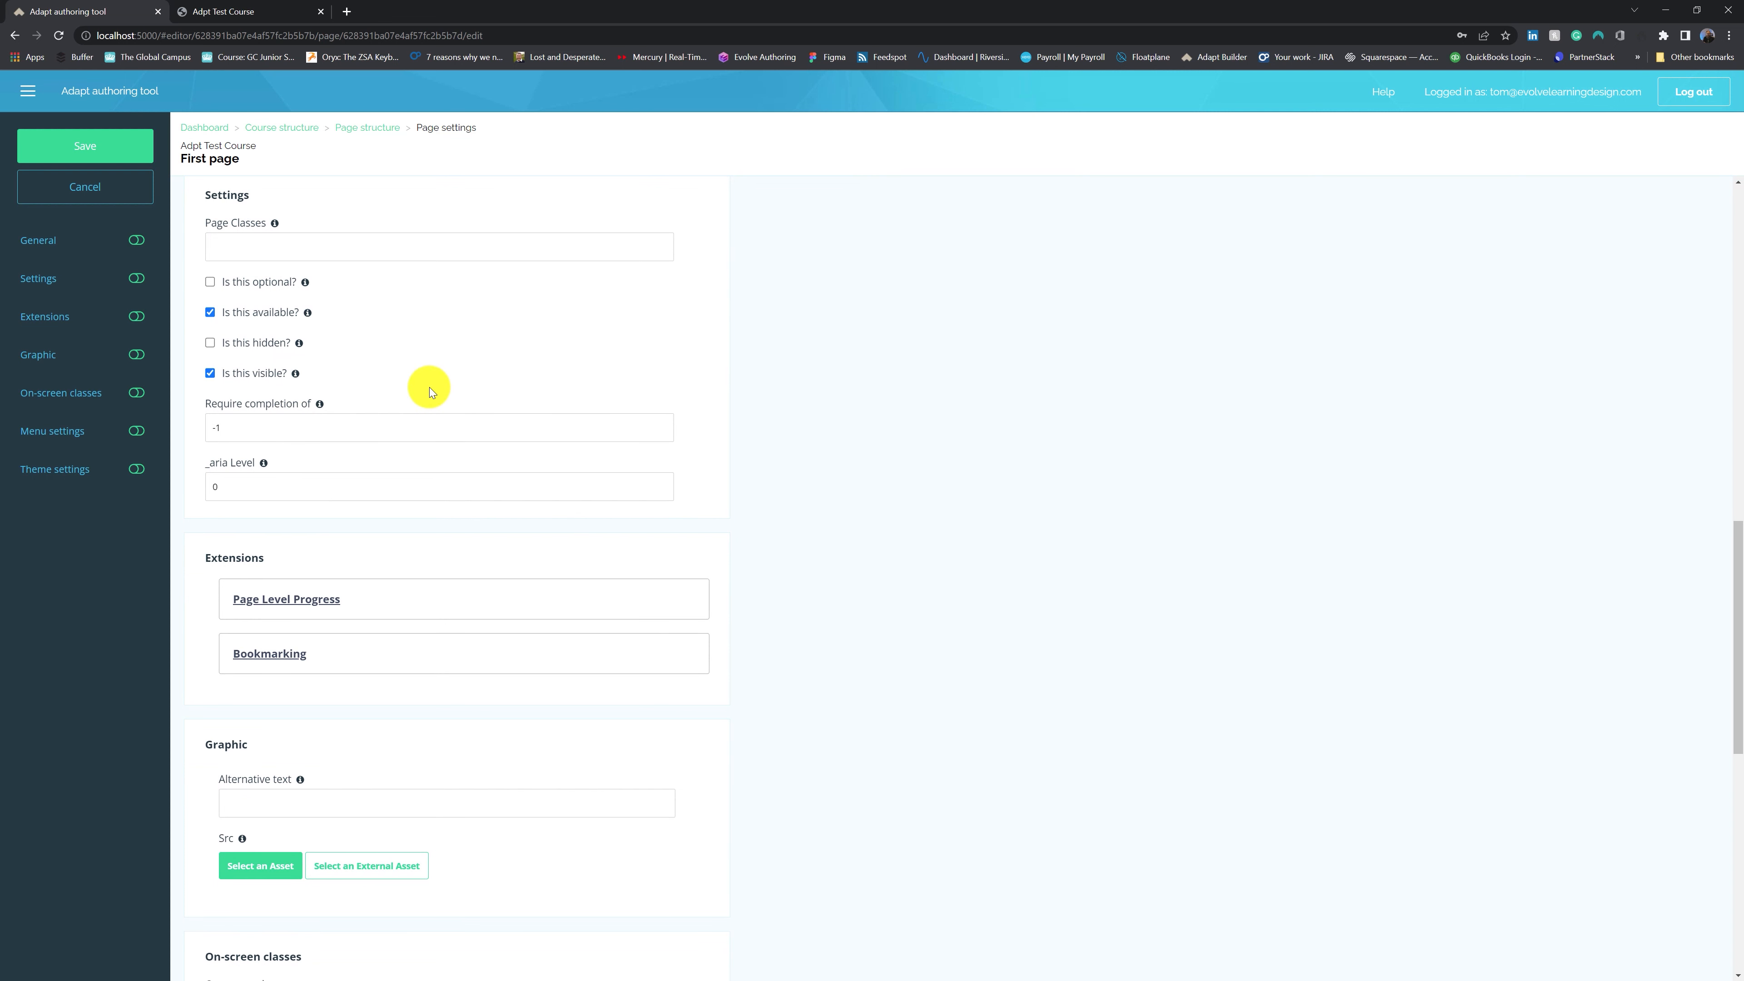
{"action": "scroll", "coordinate": [429, 387], "scroll_direction": "down", "scroll_amount": 4}
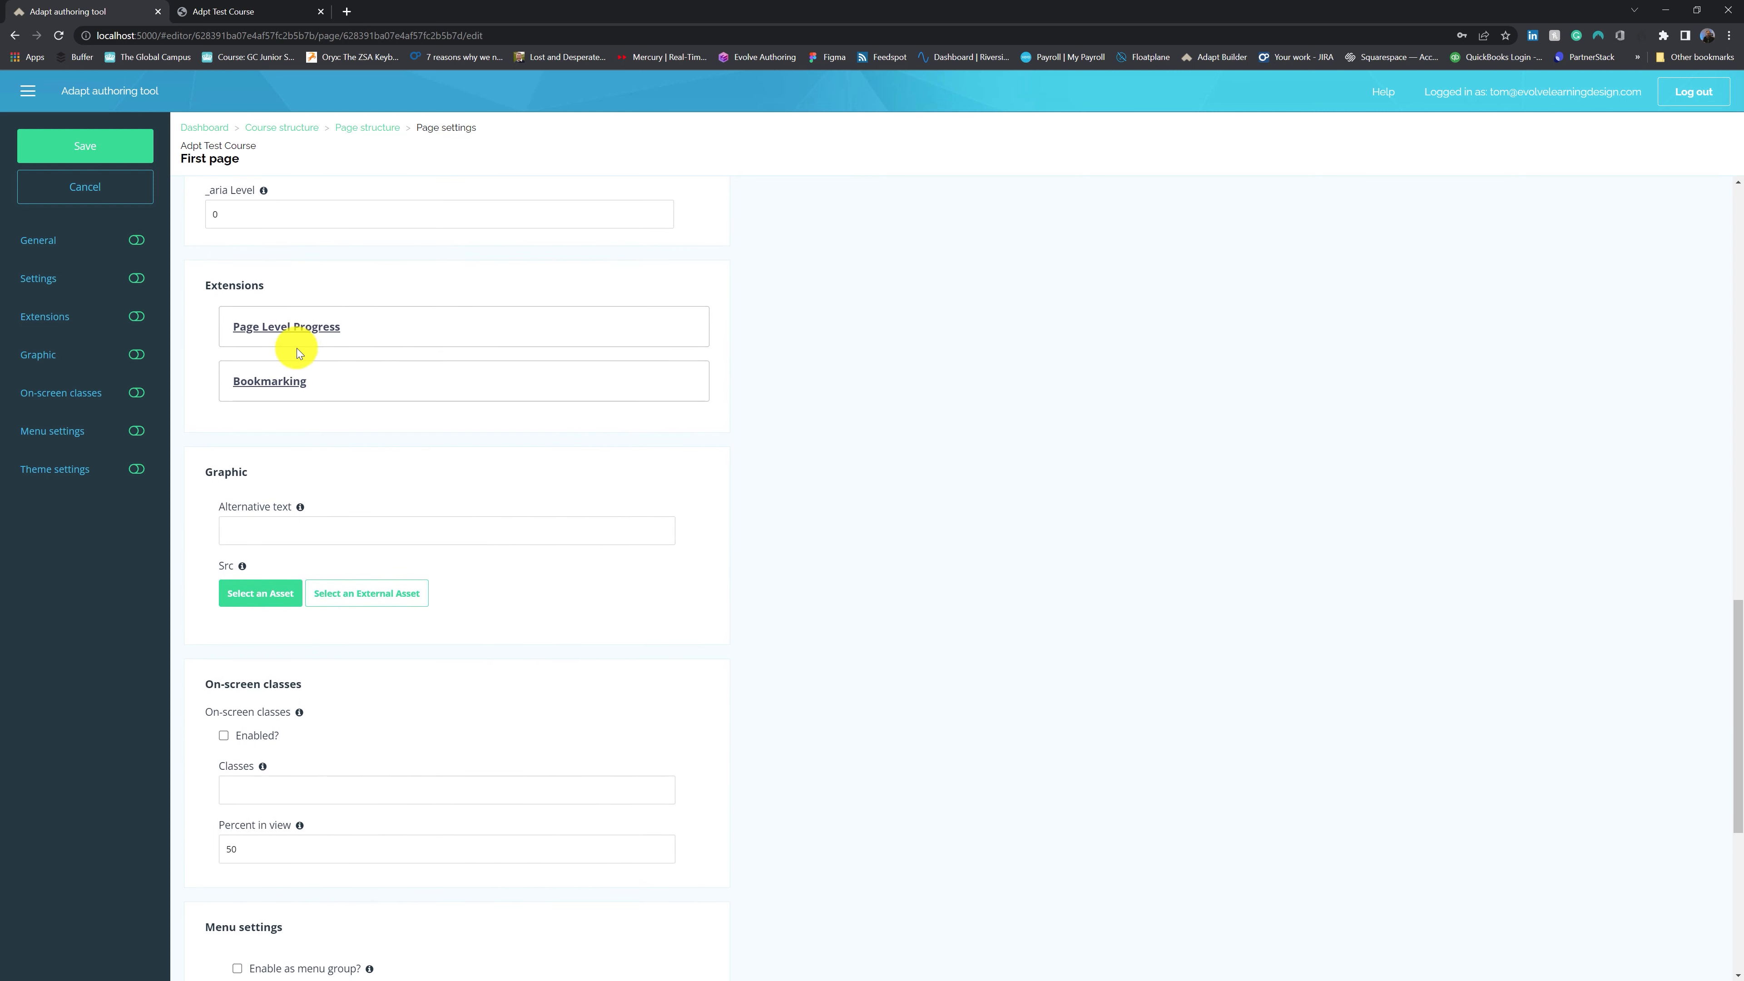
{"action": "scroll", "coordinate": [301, 386], "scroll_direction": "up", "scroll_amount": 1}
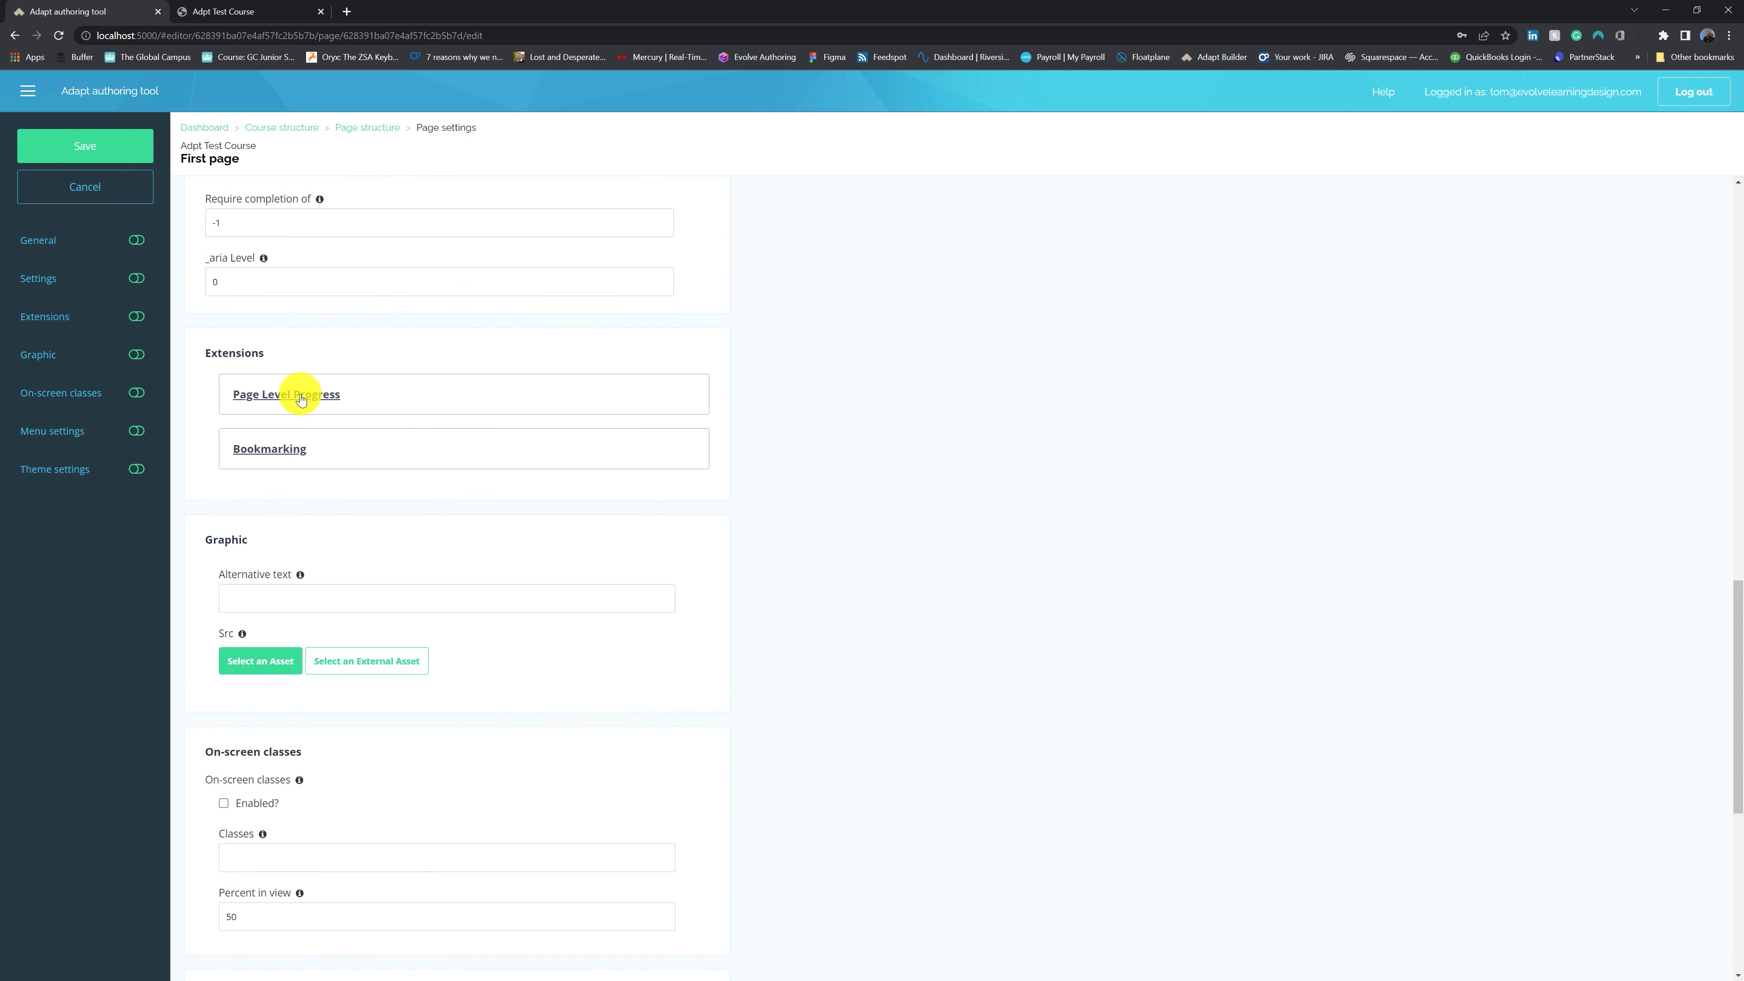
{"action": "left_click", "coordinate": [300, 394]}
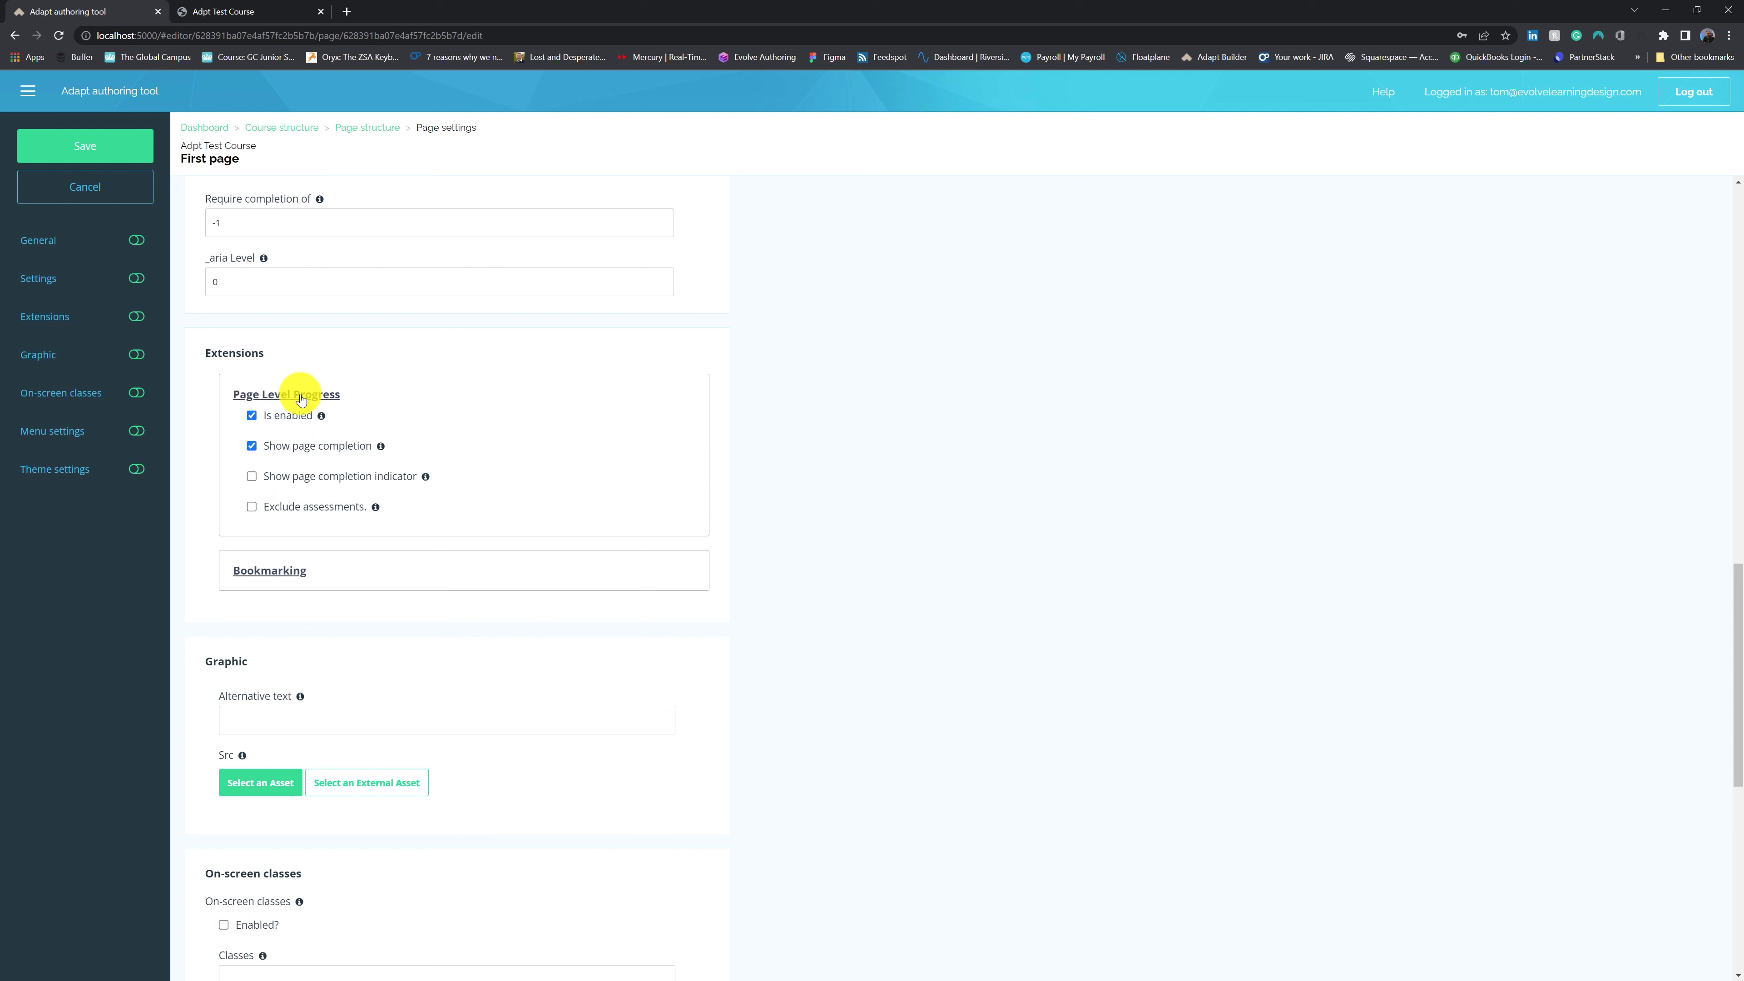
{"action": "mouse_move", "coordinate": [426, 479]}
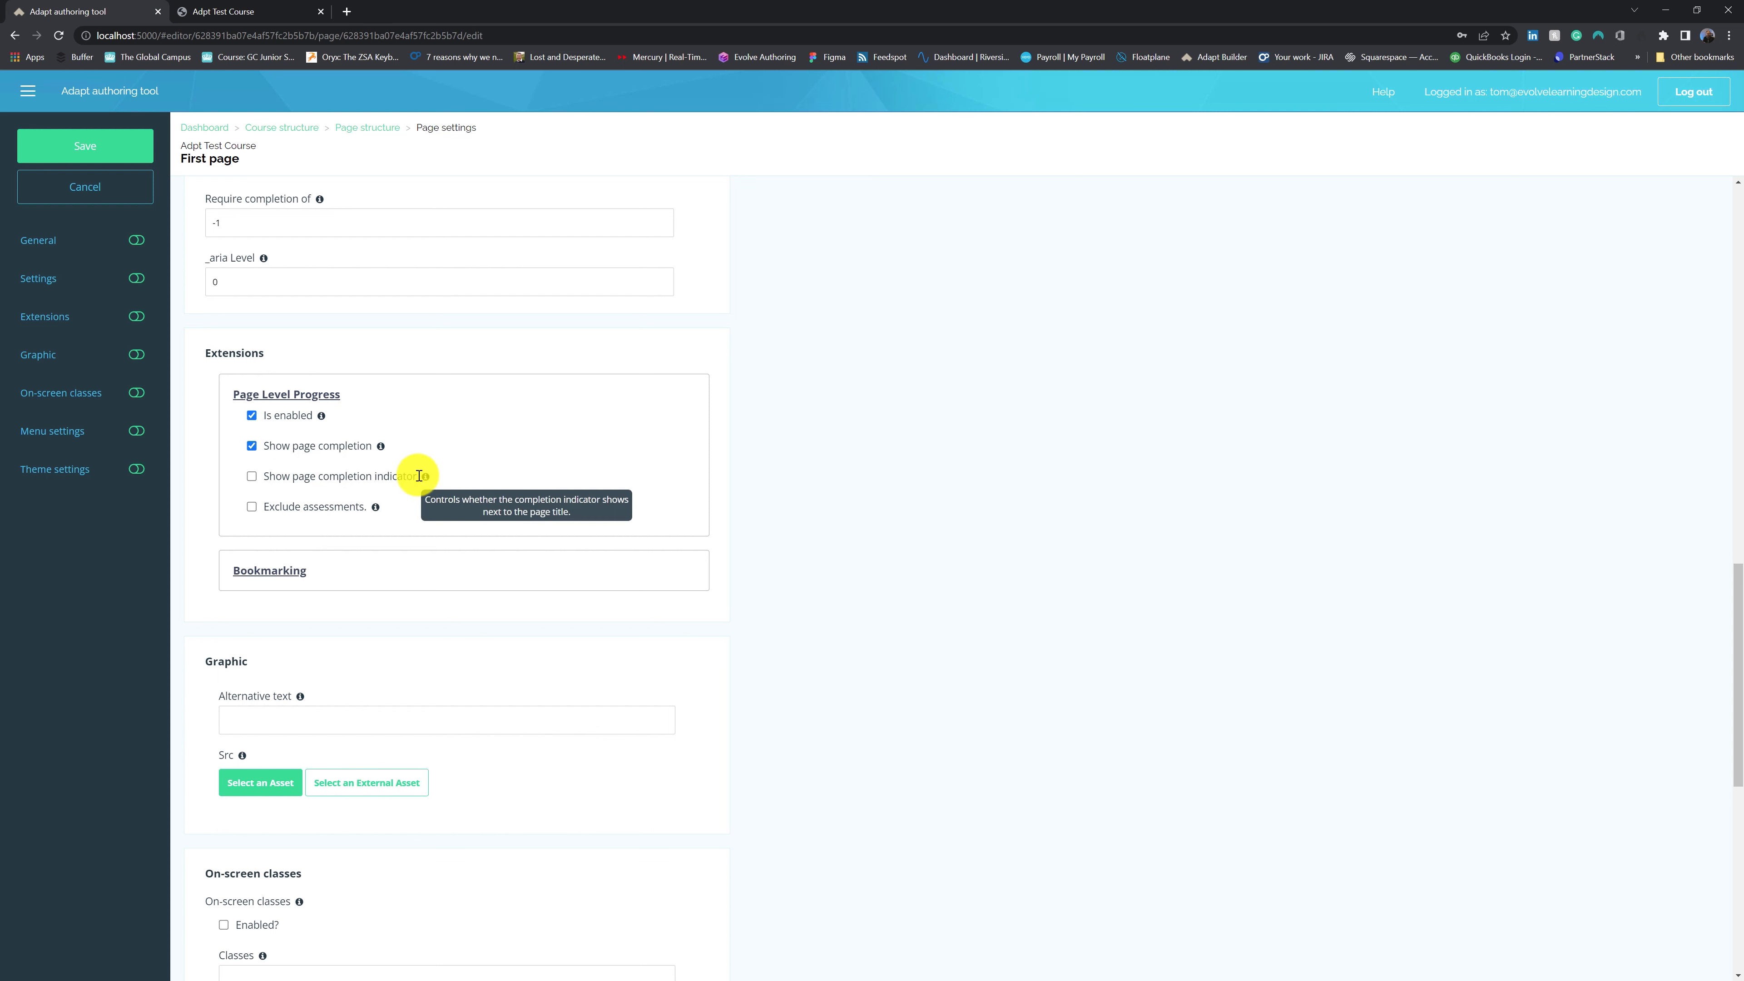
{"action": "left_click", "coordinate": [251, 476]}
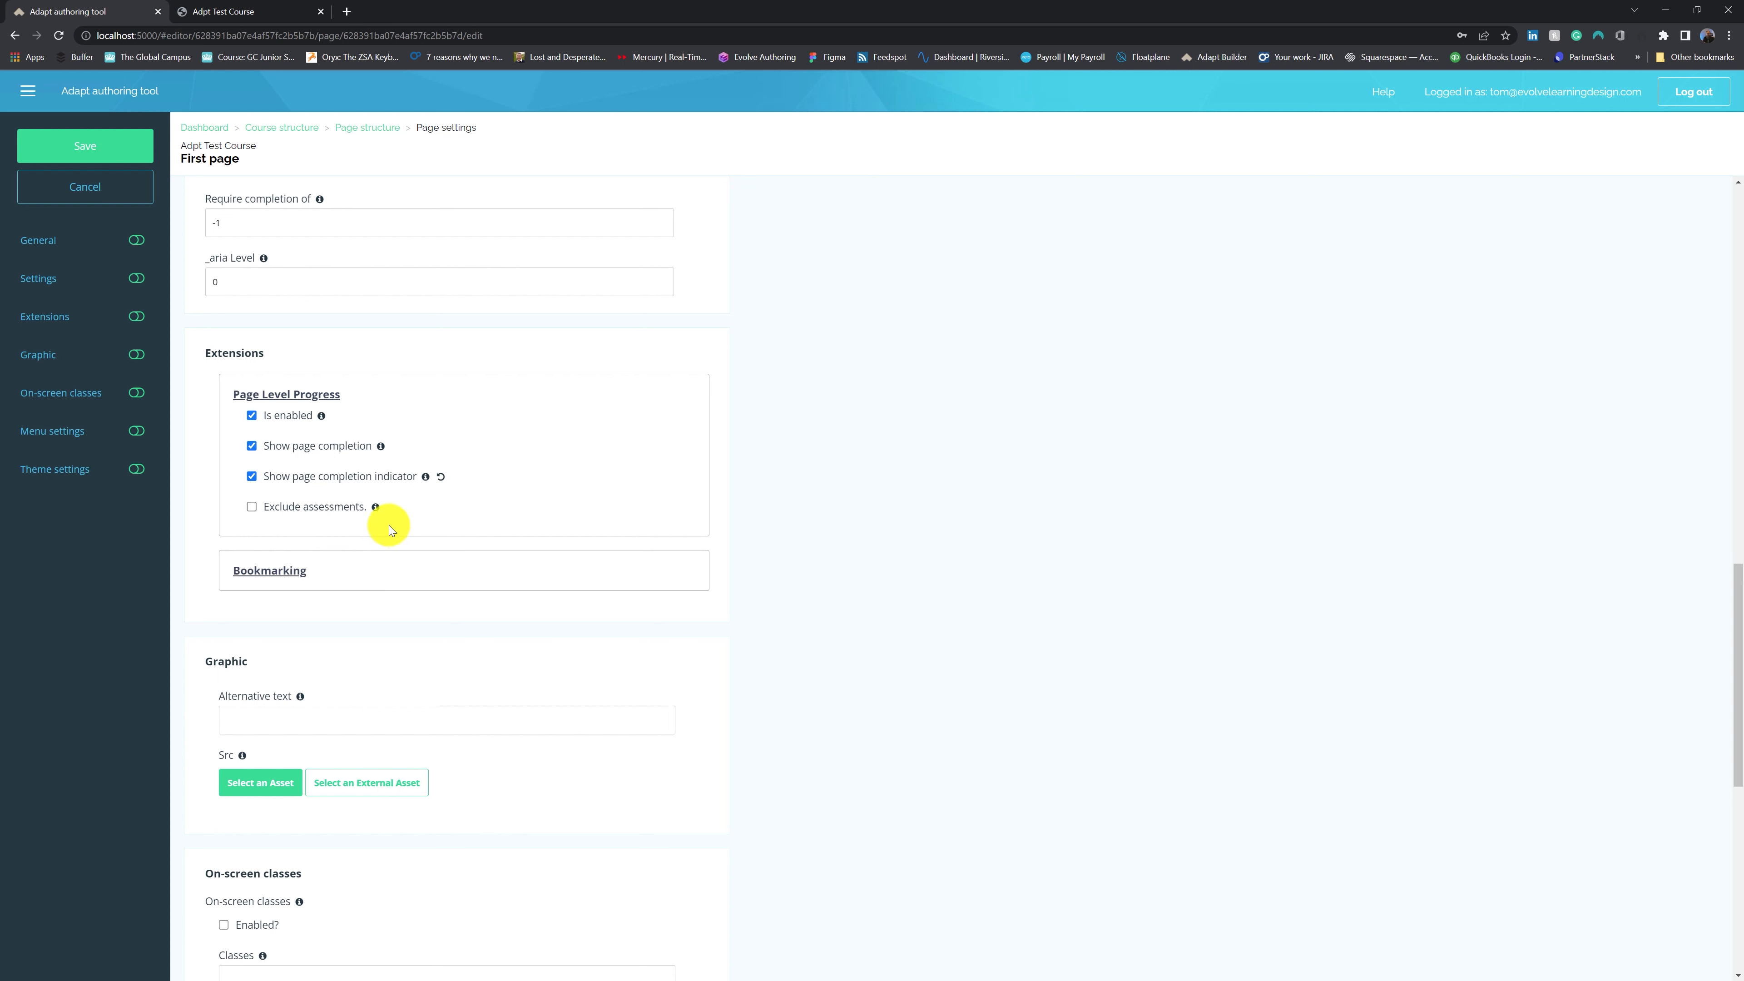
Set the page's Bookmarking extension level to component
{"action": "left_click", "coordinate": [268, 571]}
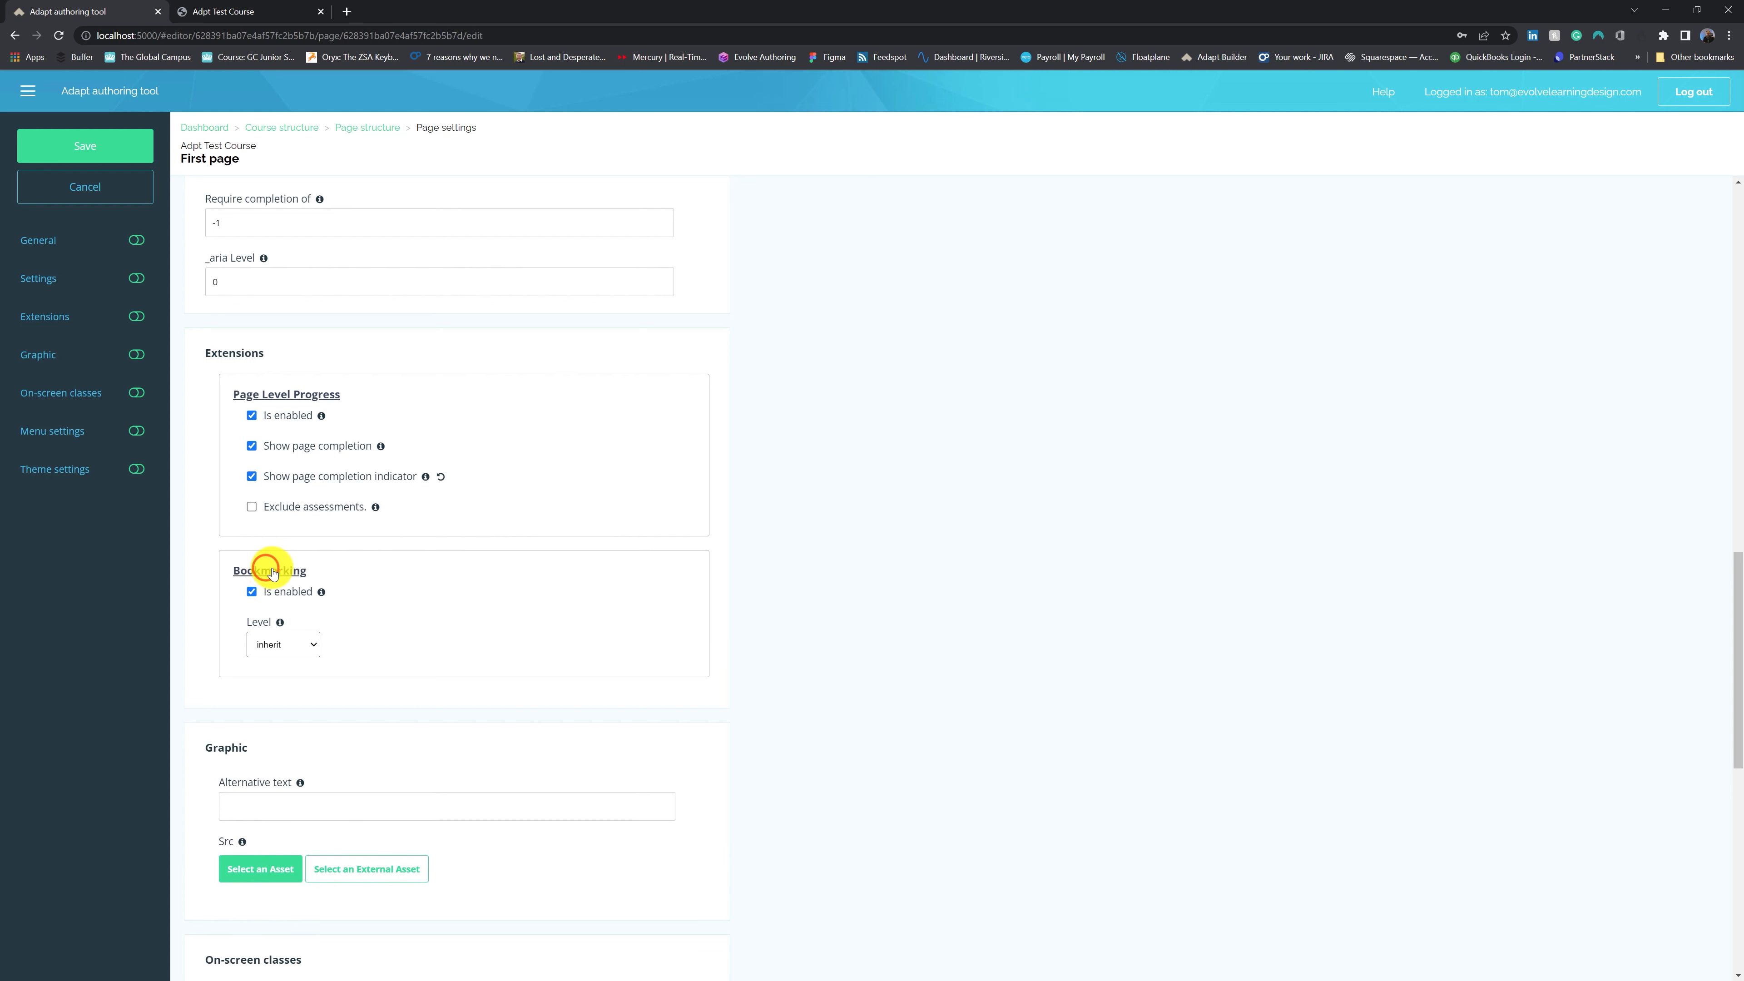
{"action": "scroll", "coordinate": [369, 580], "scroll_direction": "down", "scroll_amount": 2}
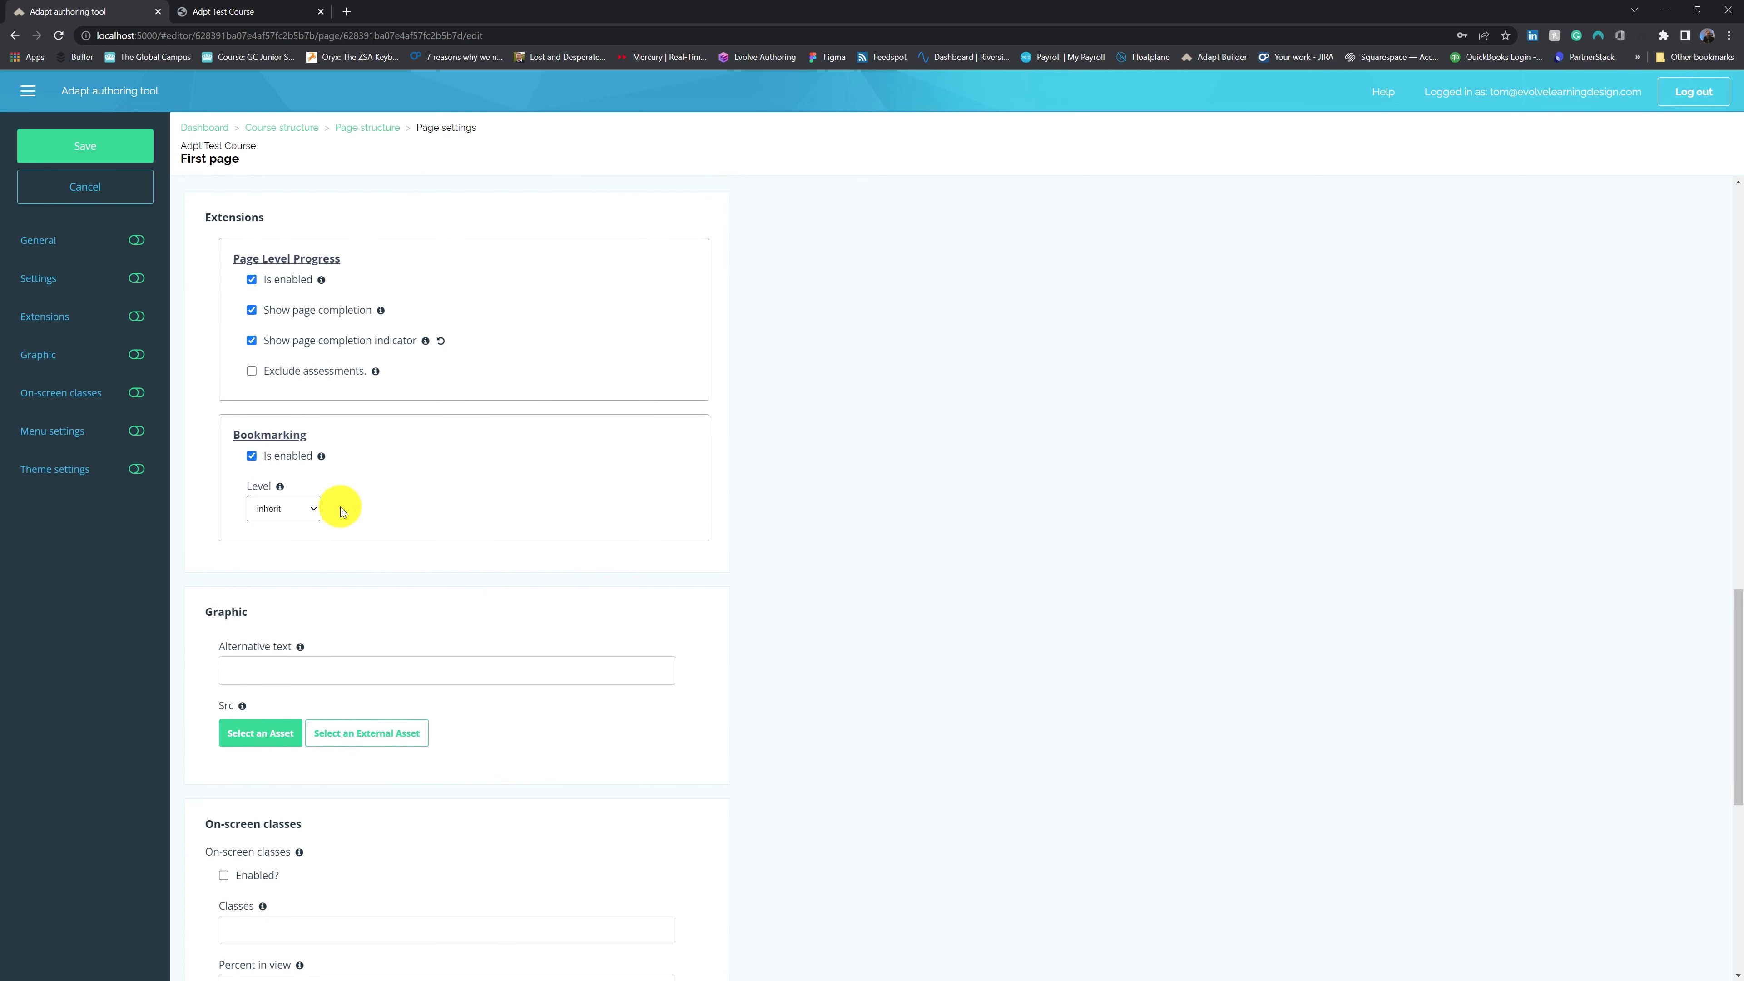
{"action": "left_click", "coordinate": [314, 509]}
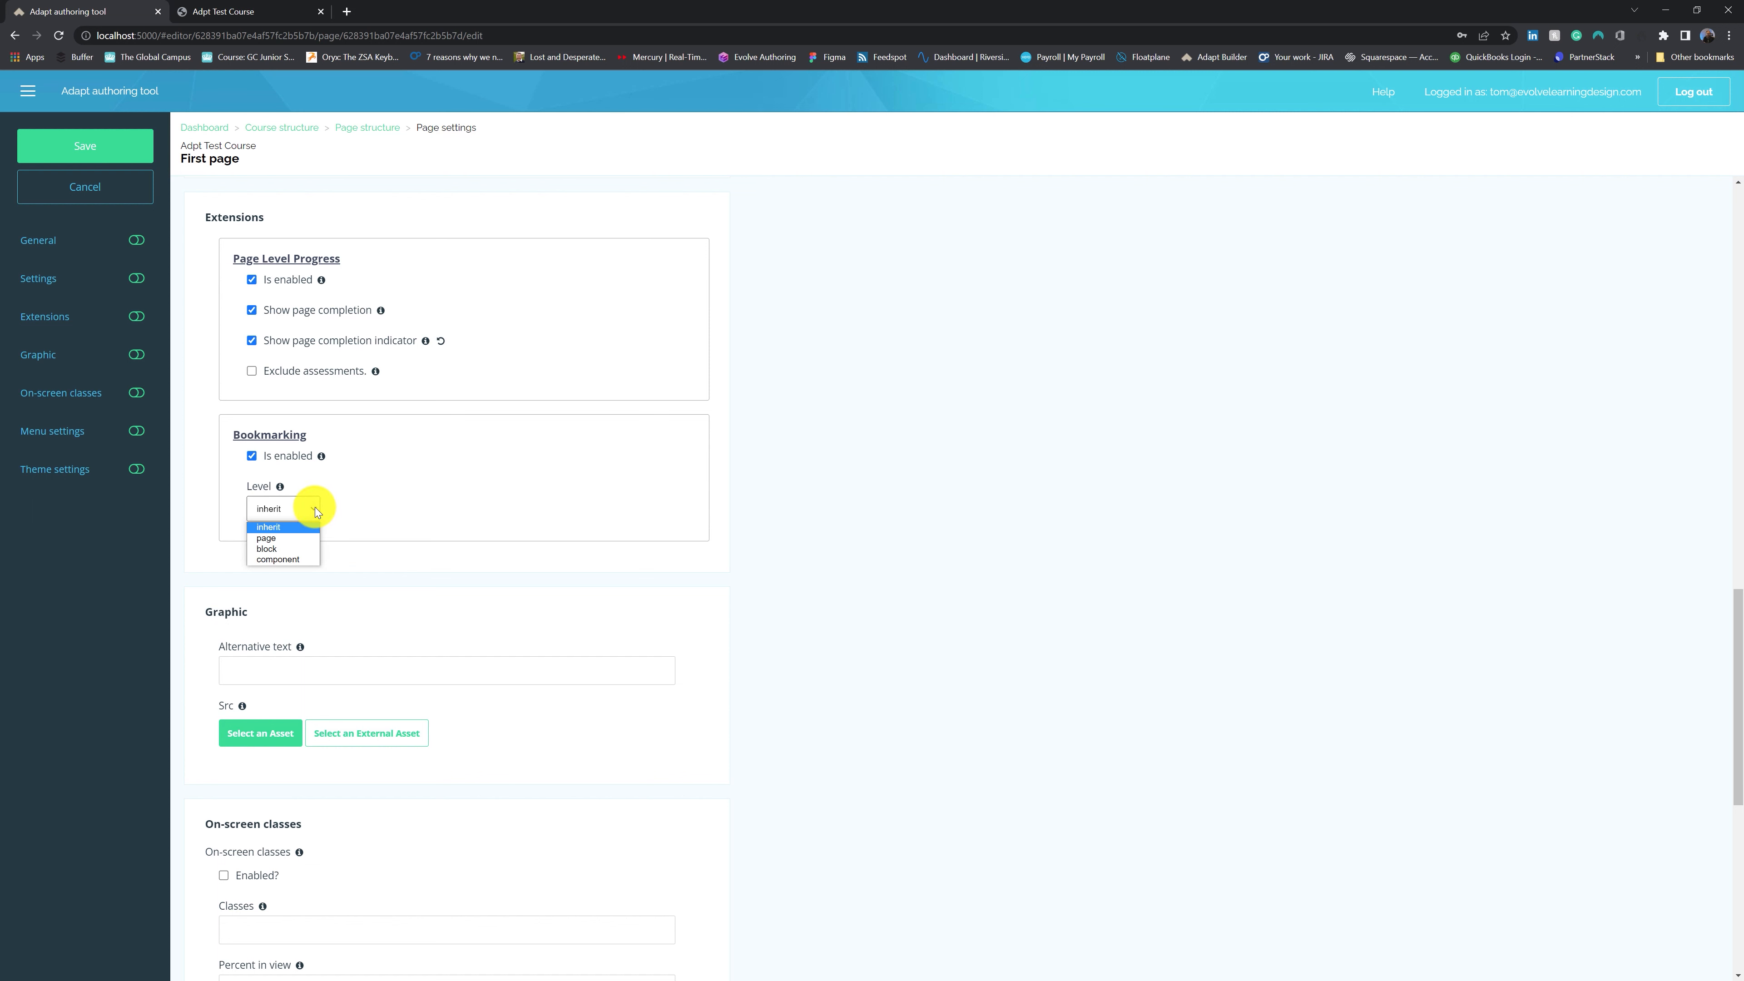
{"action": "left_click", "coordinate": [315, 508]}
{"action": "left_click", "coordinate": [315, 508]}
{"action": "left_click", "coordinate": [312, 511]}
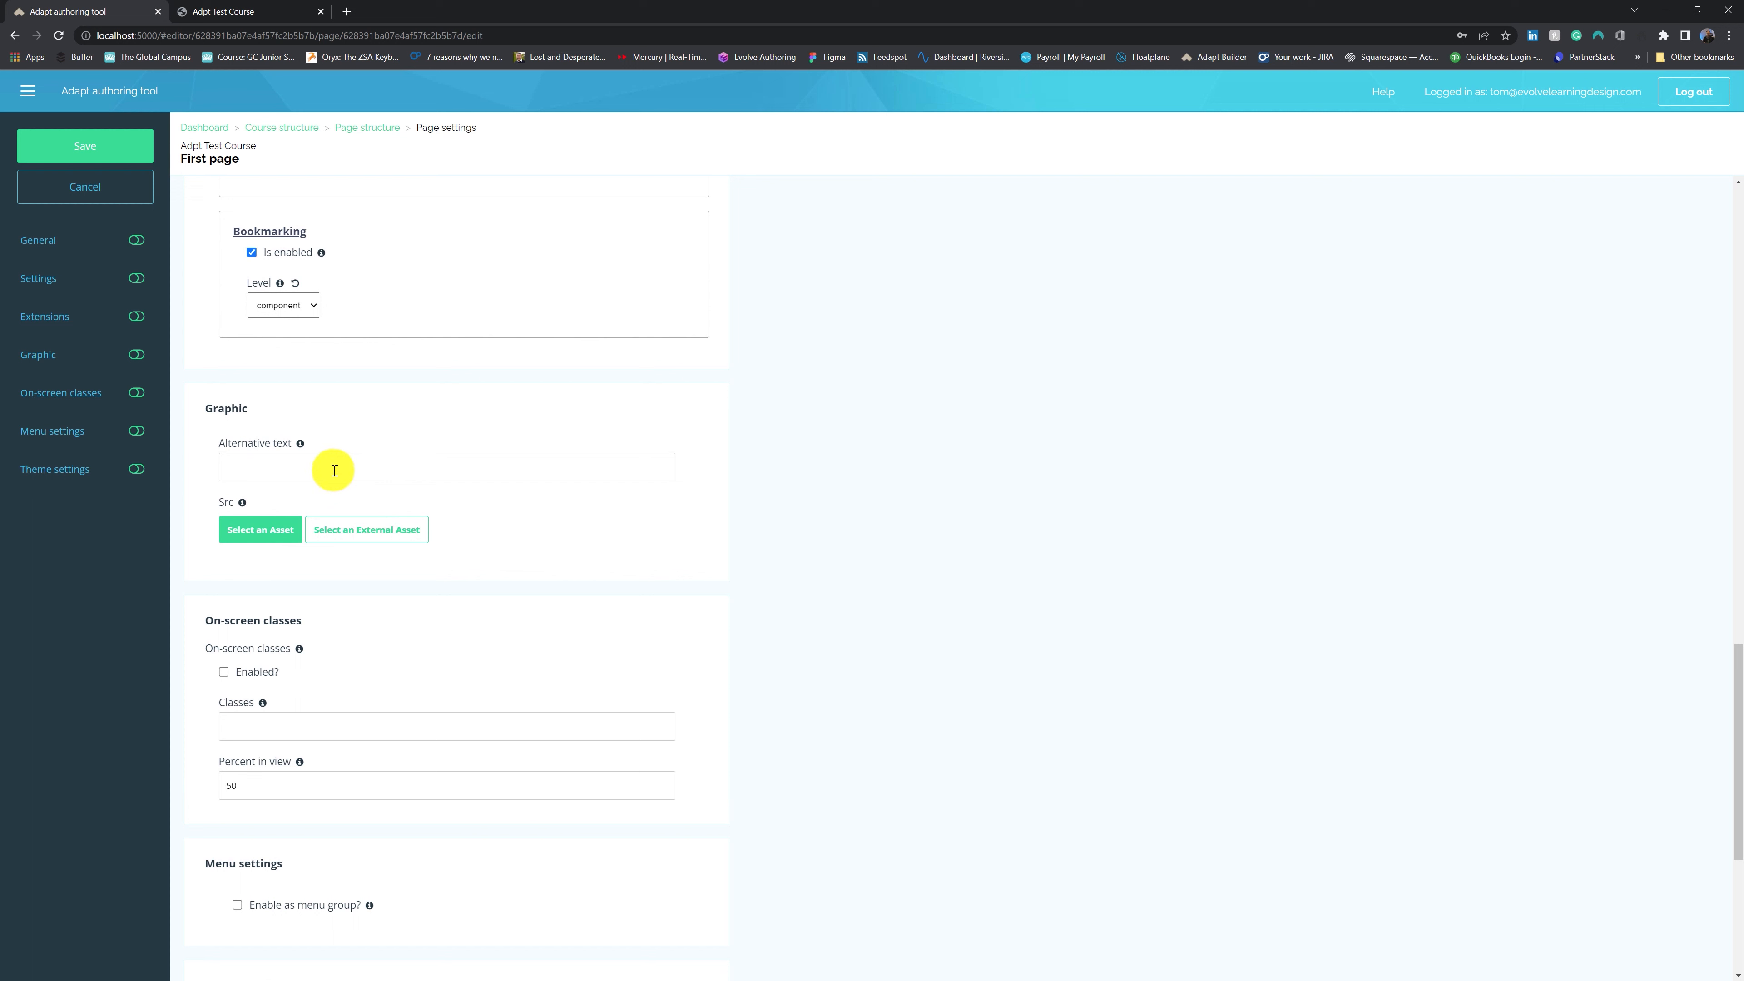
Check the course preview, then set the page graphic to image-placeholder-500x500.jpg with alternative text "this is an image placeholder"
{"action": "left_click", "coordinate": [242, 12]}
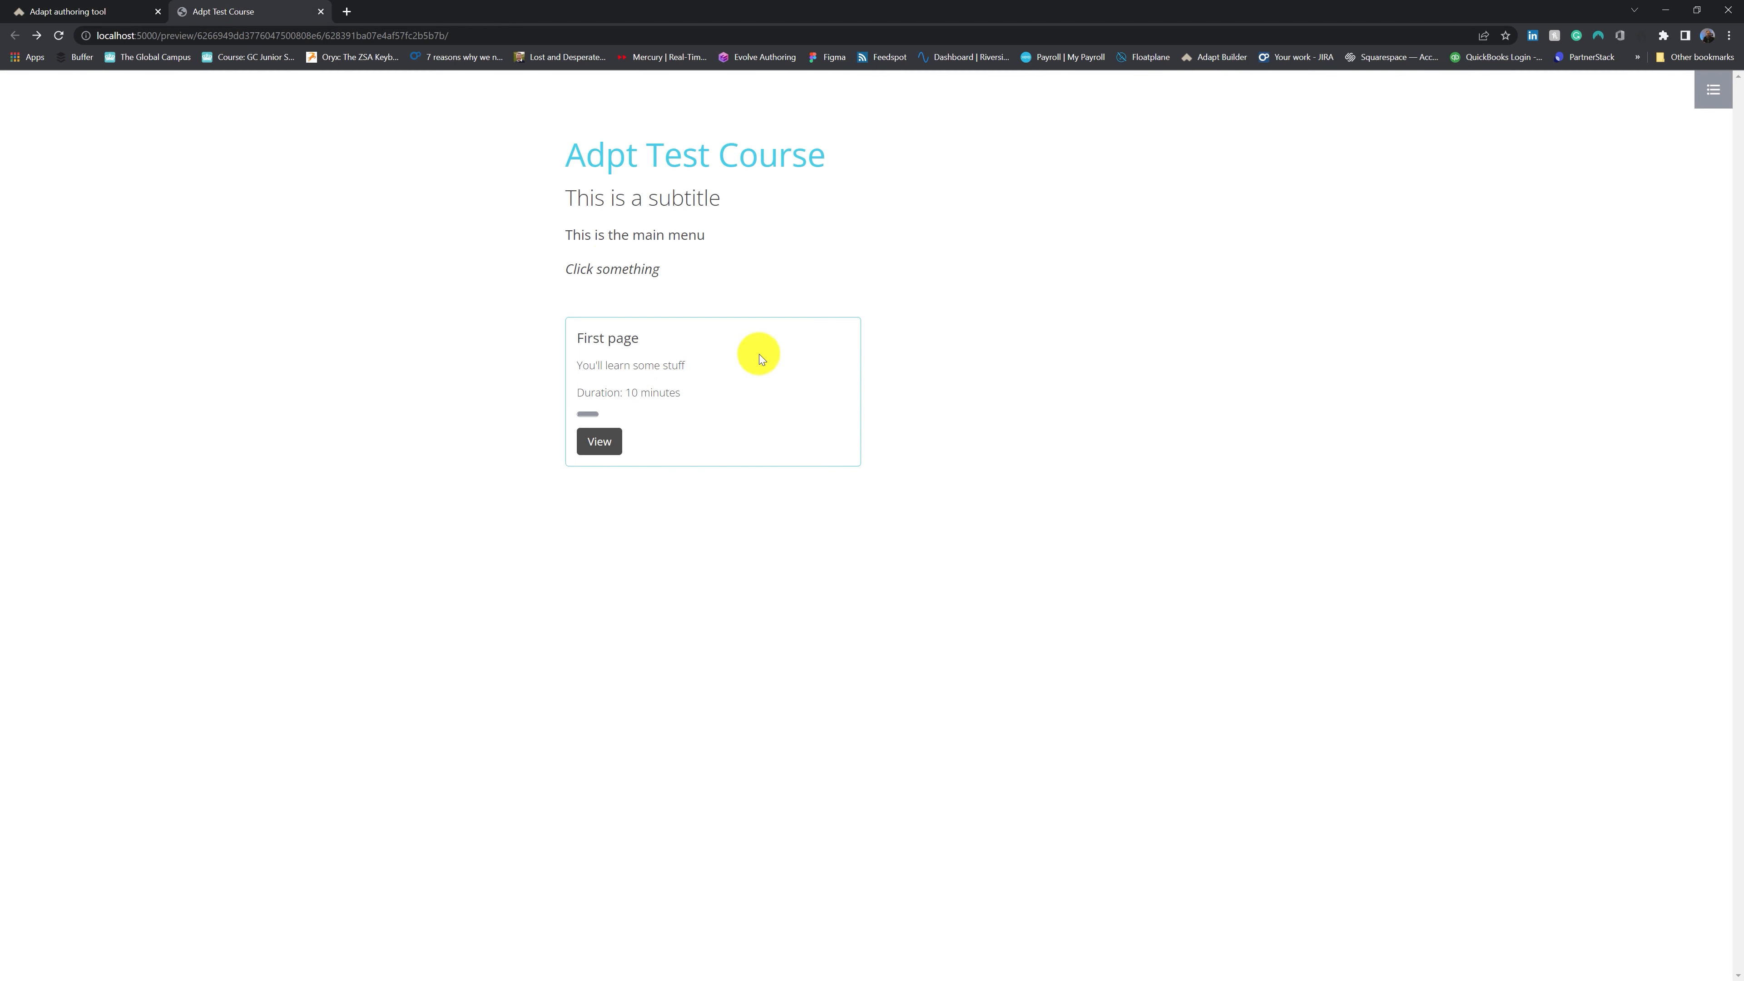
{"action": "left_click", "coordinate": [83, 8]}
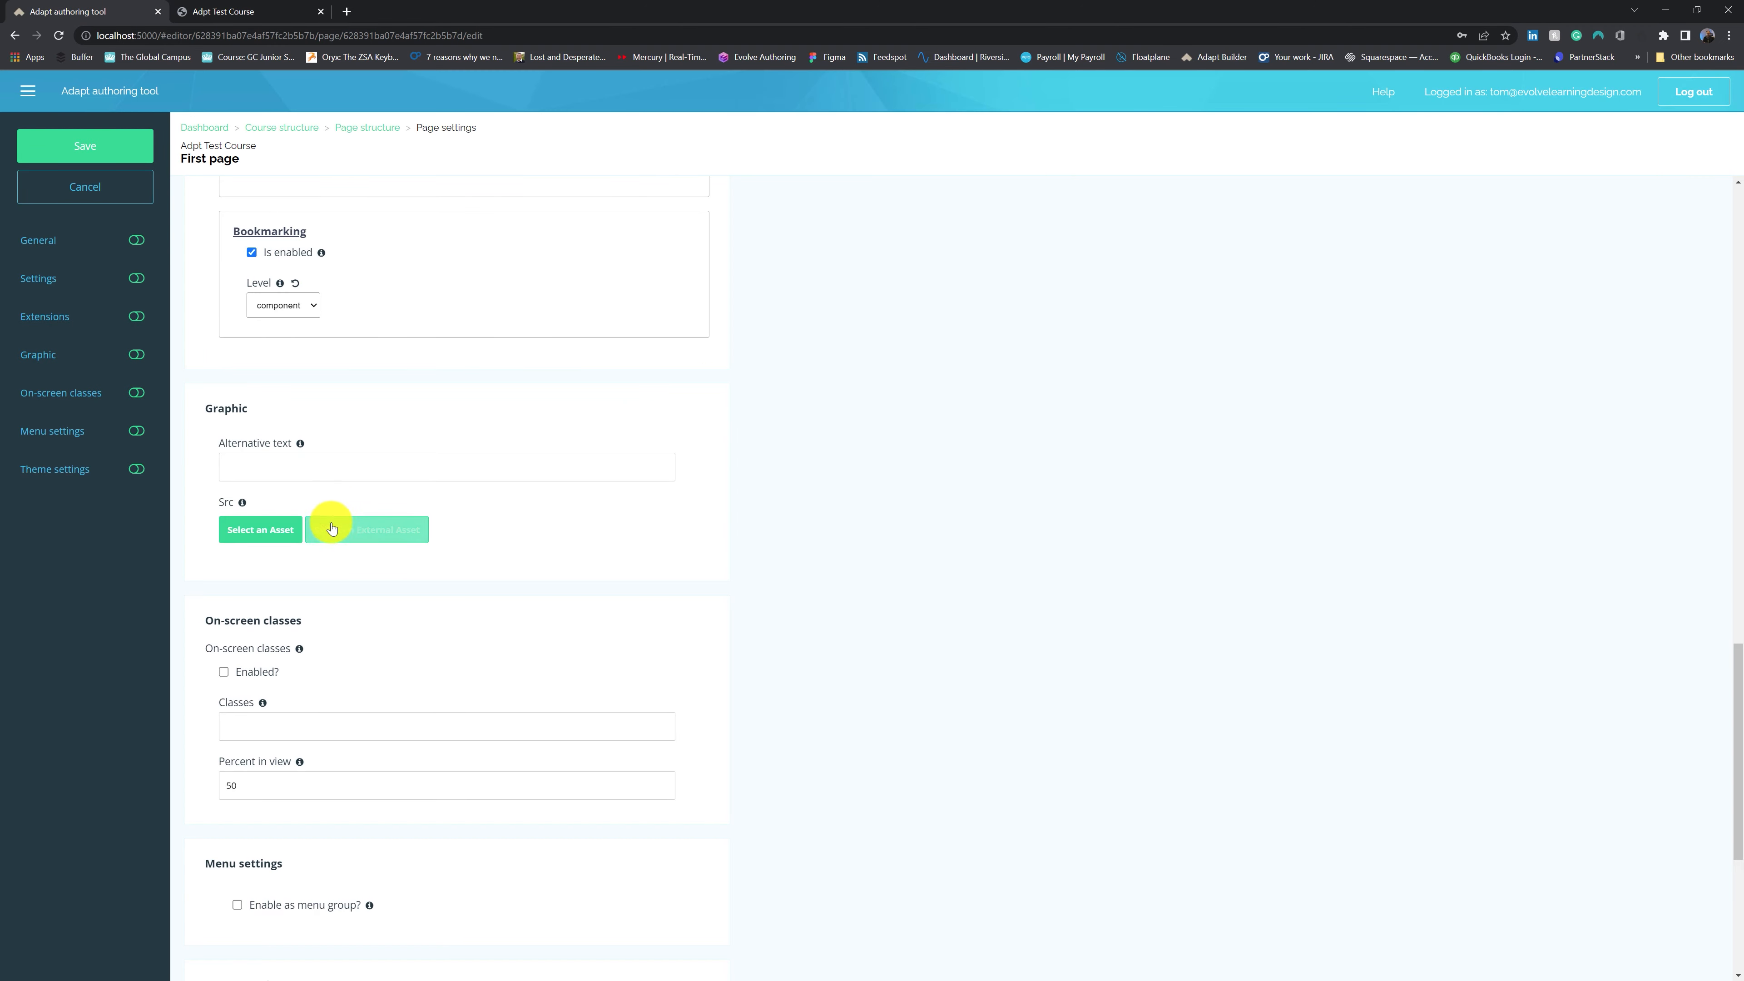
{"action": "left_click", "coordinate": [261, 534]}
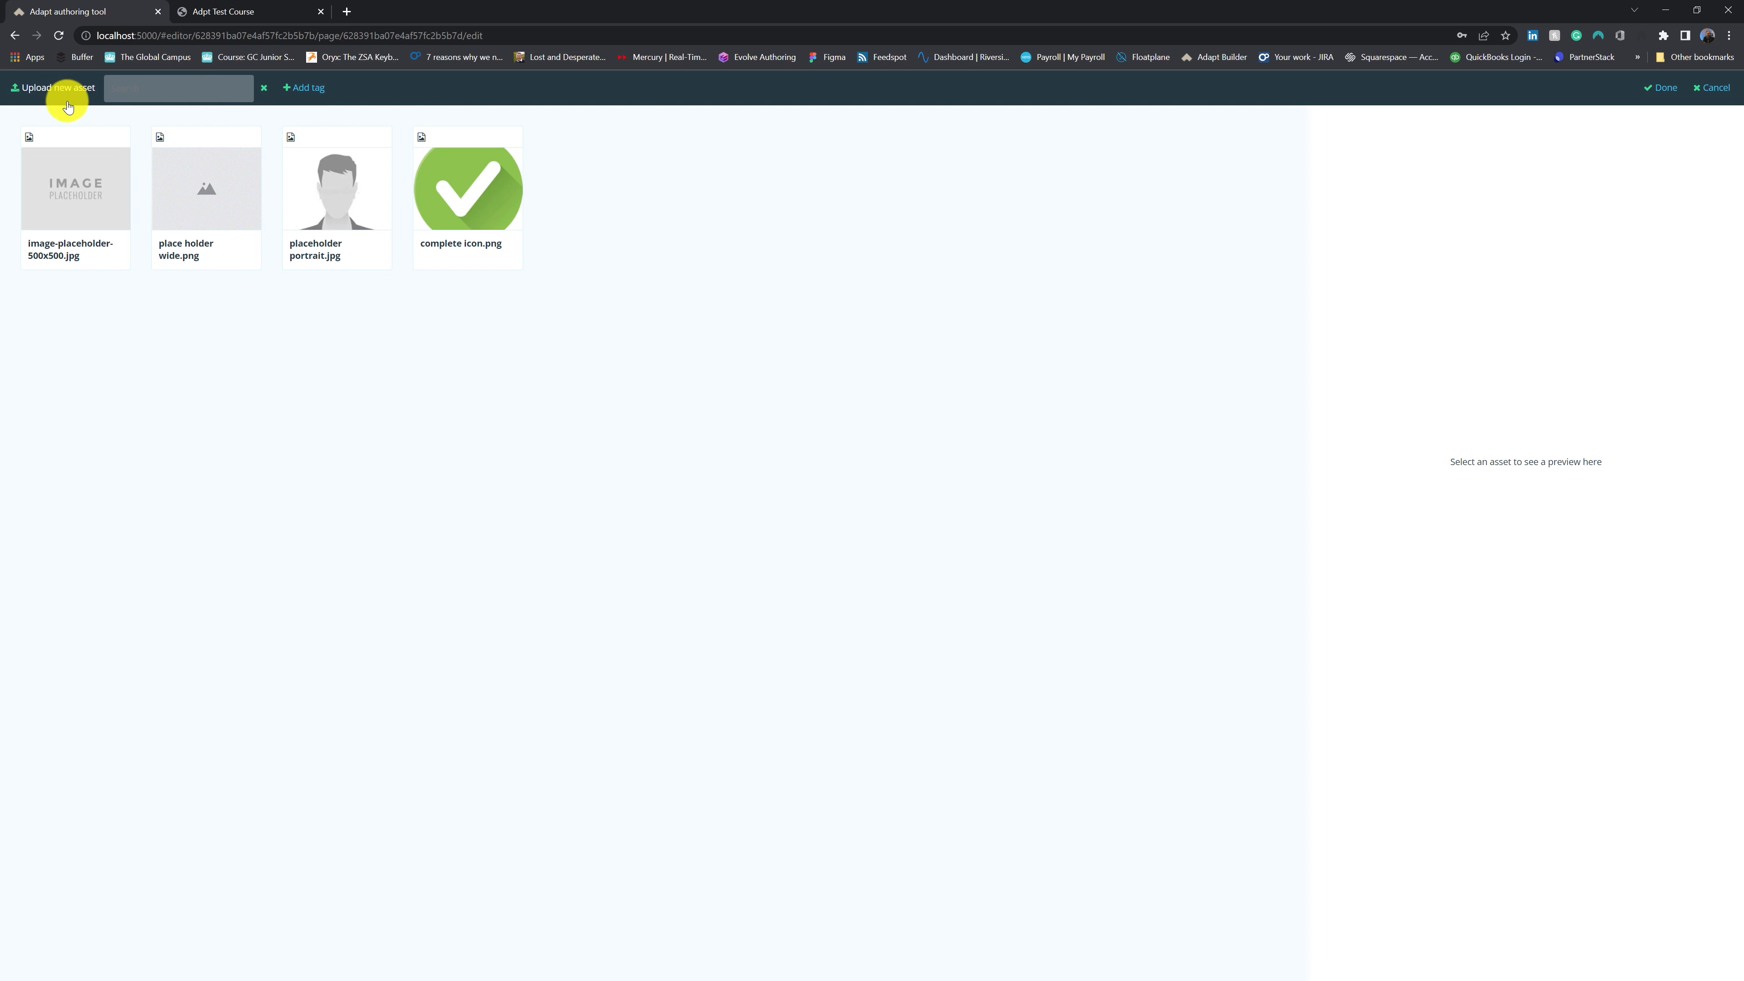
{"action": "left_click", "coordinate": [77, 209]}
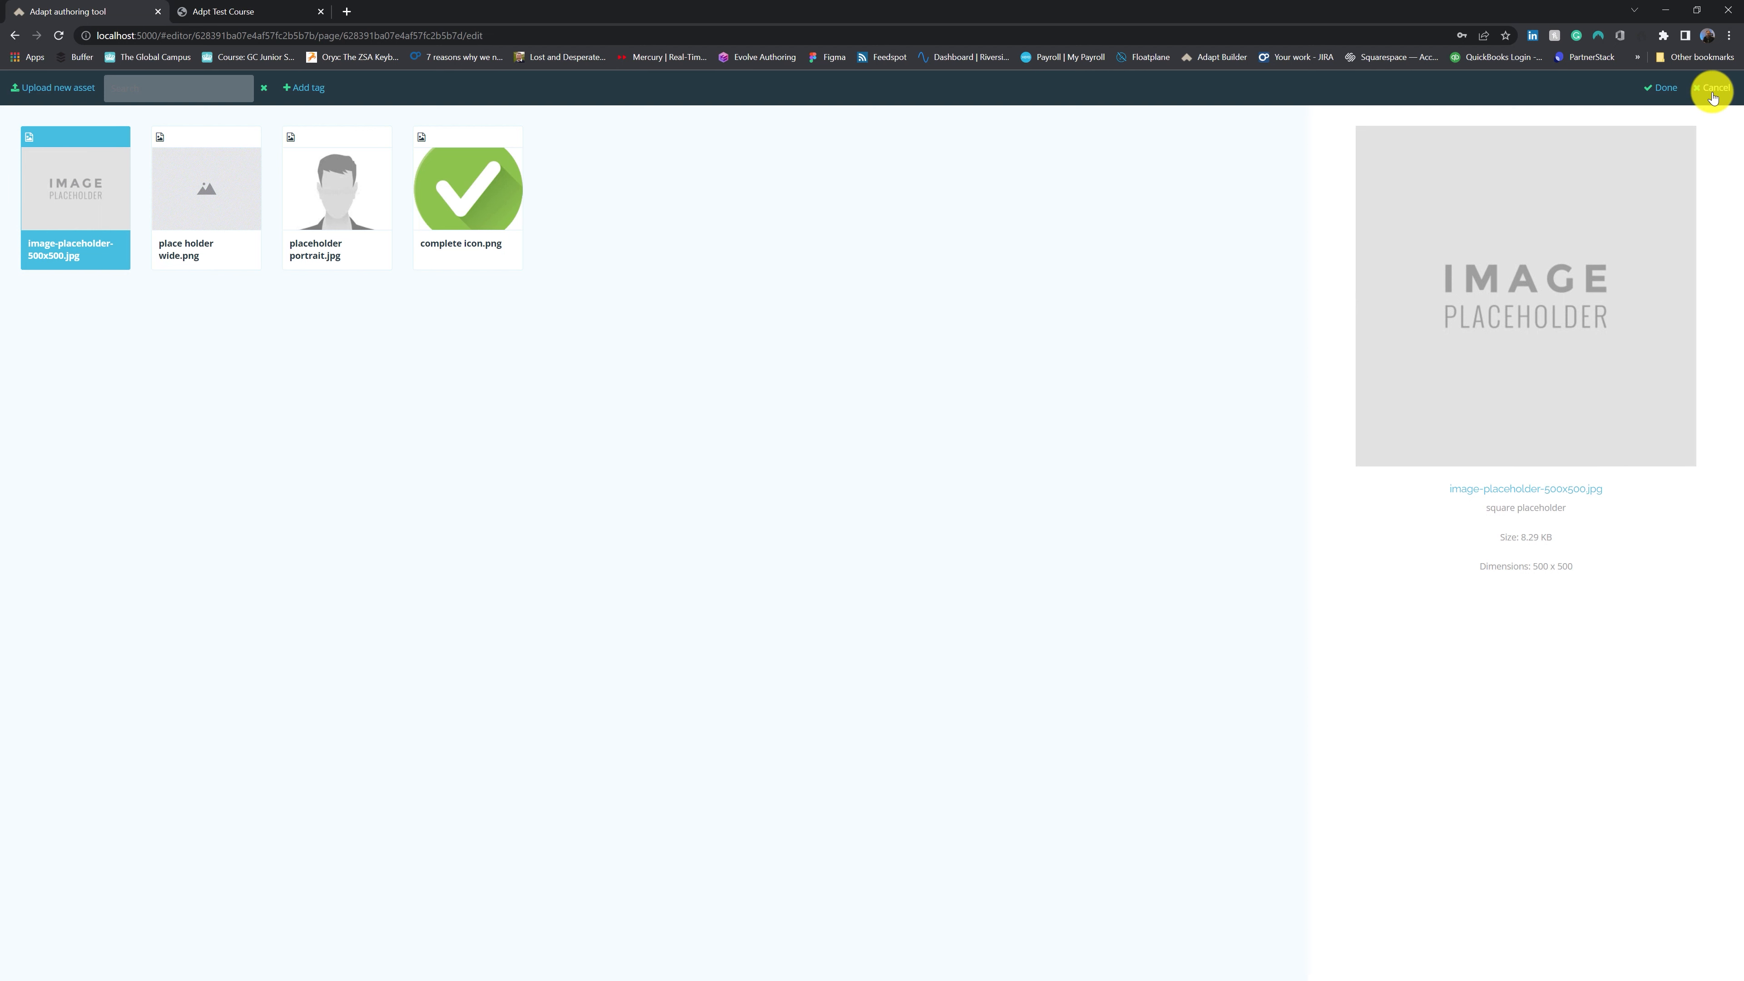
{"action": "left_click", "coordinate": [1660, 87]}
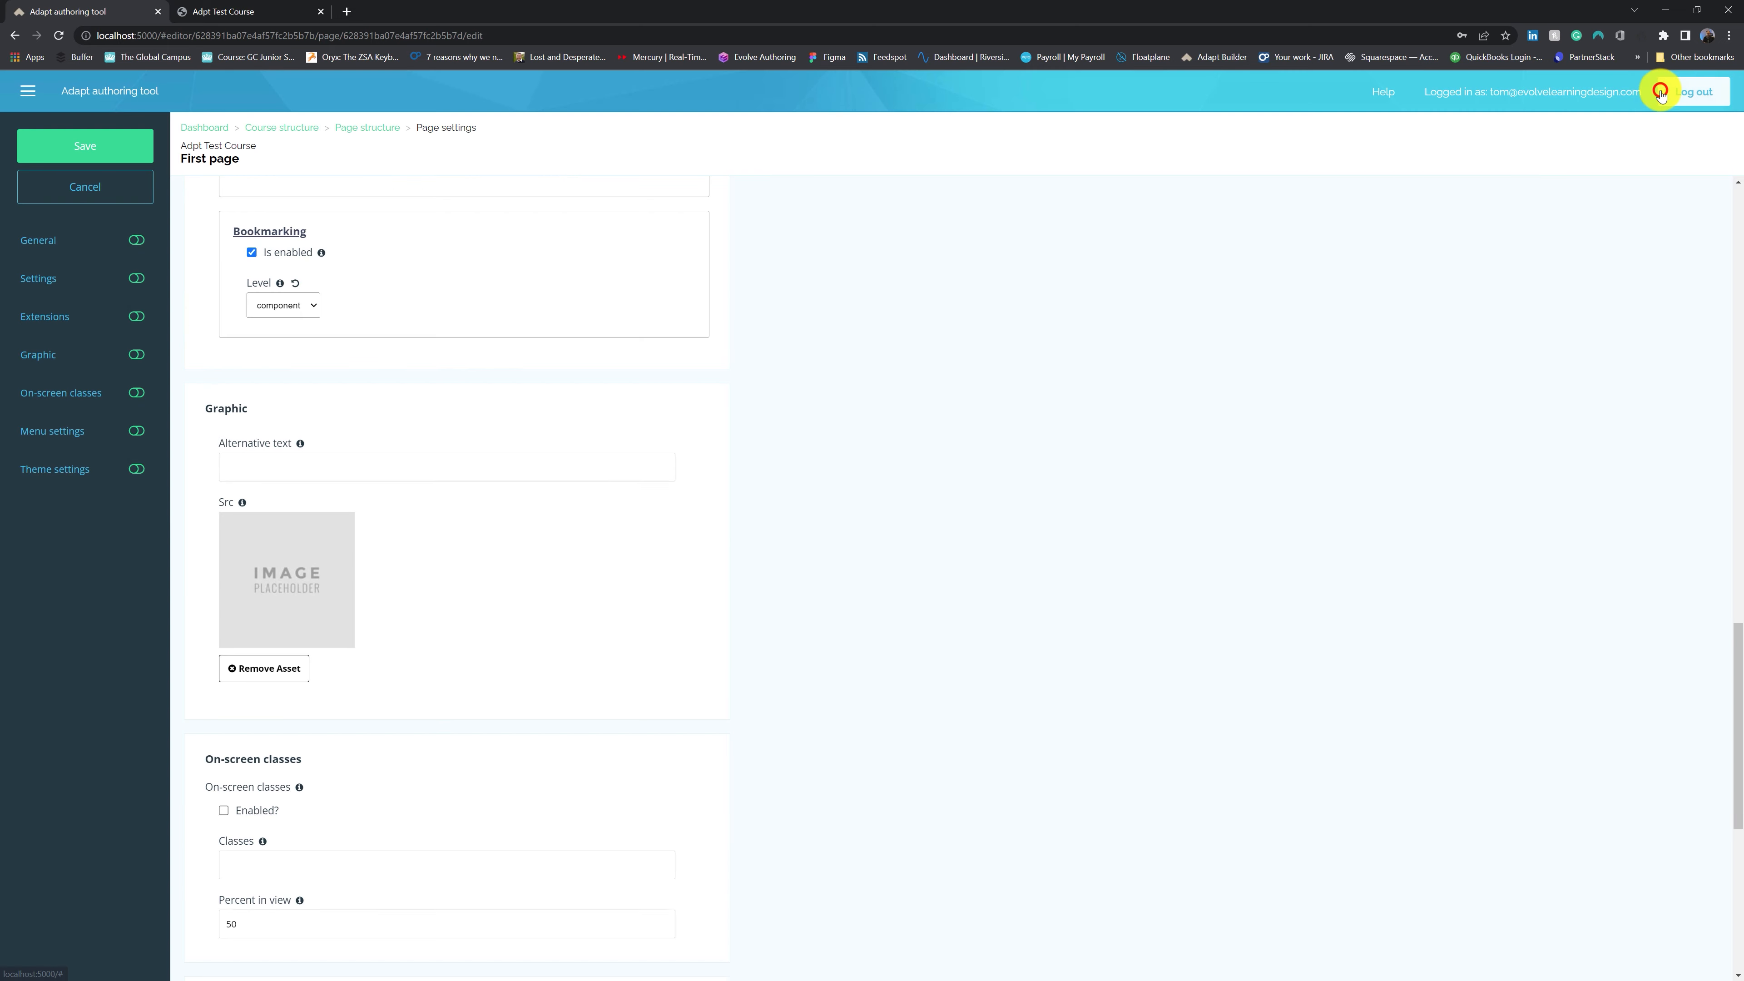
{"action": "left_click", "coordinate": [404, 465]}
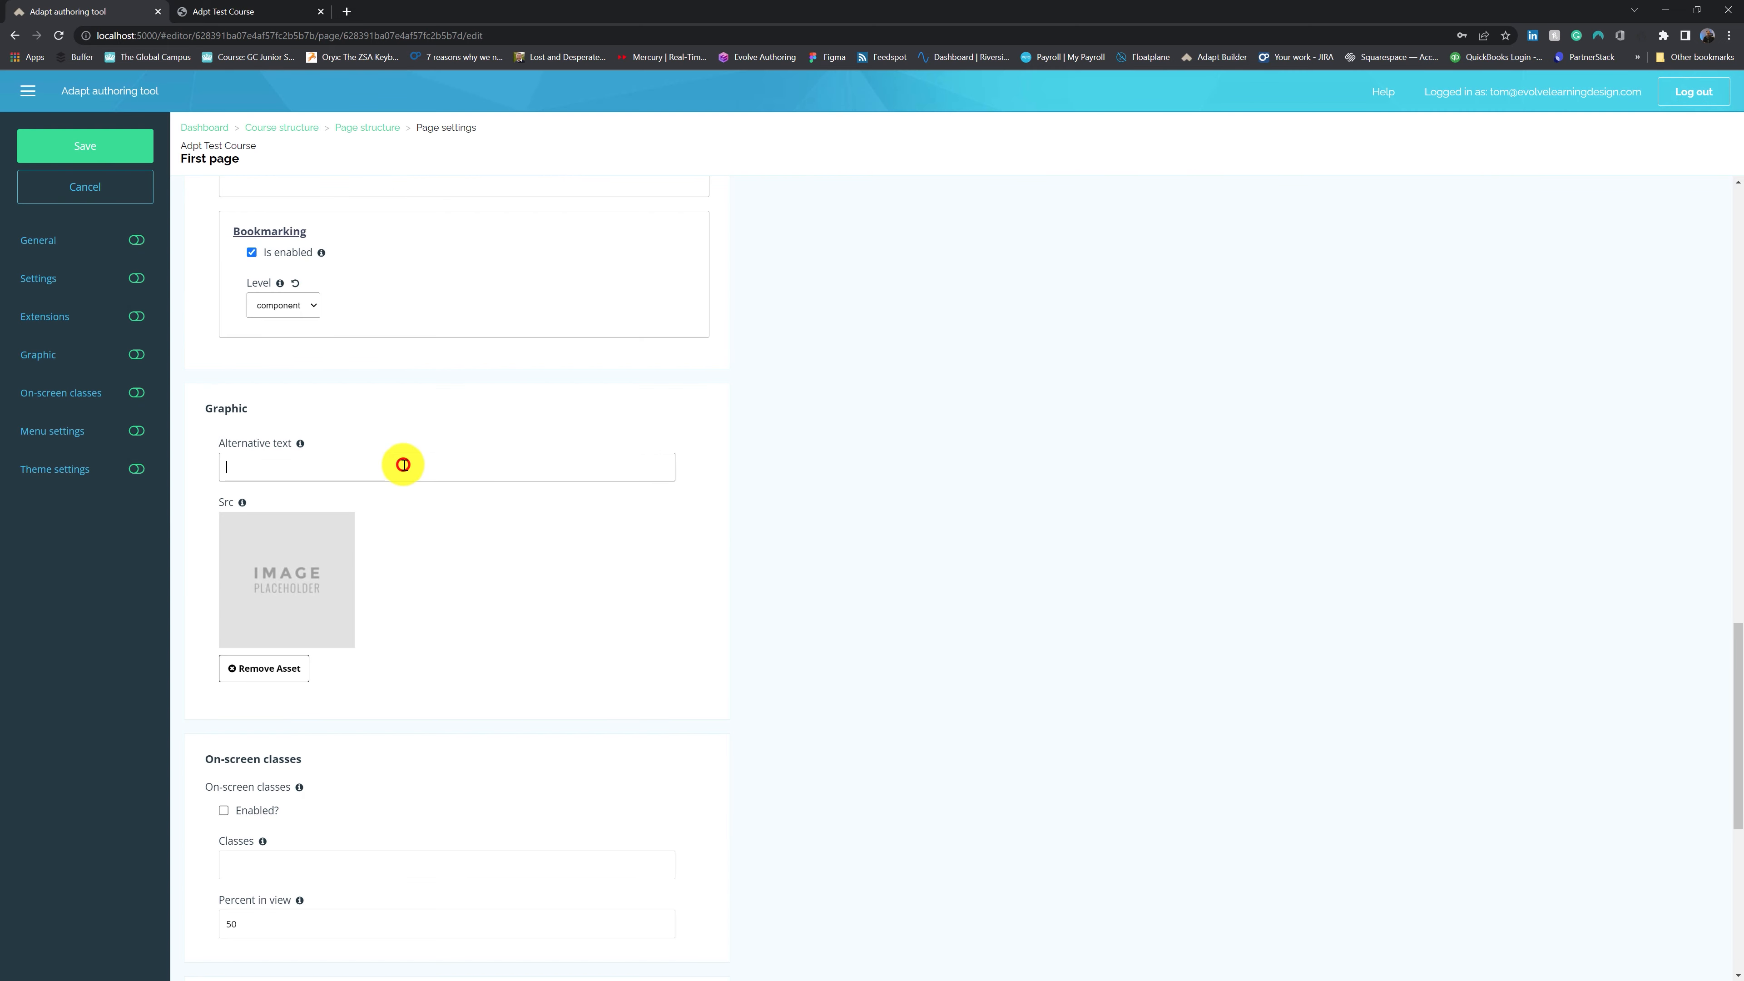
{"action": "type", "text": "this is an image placeholder"}
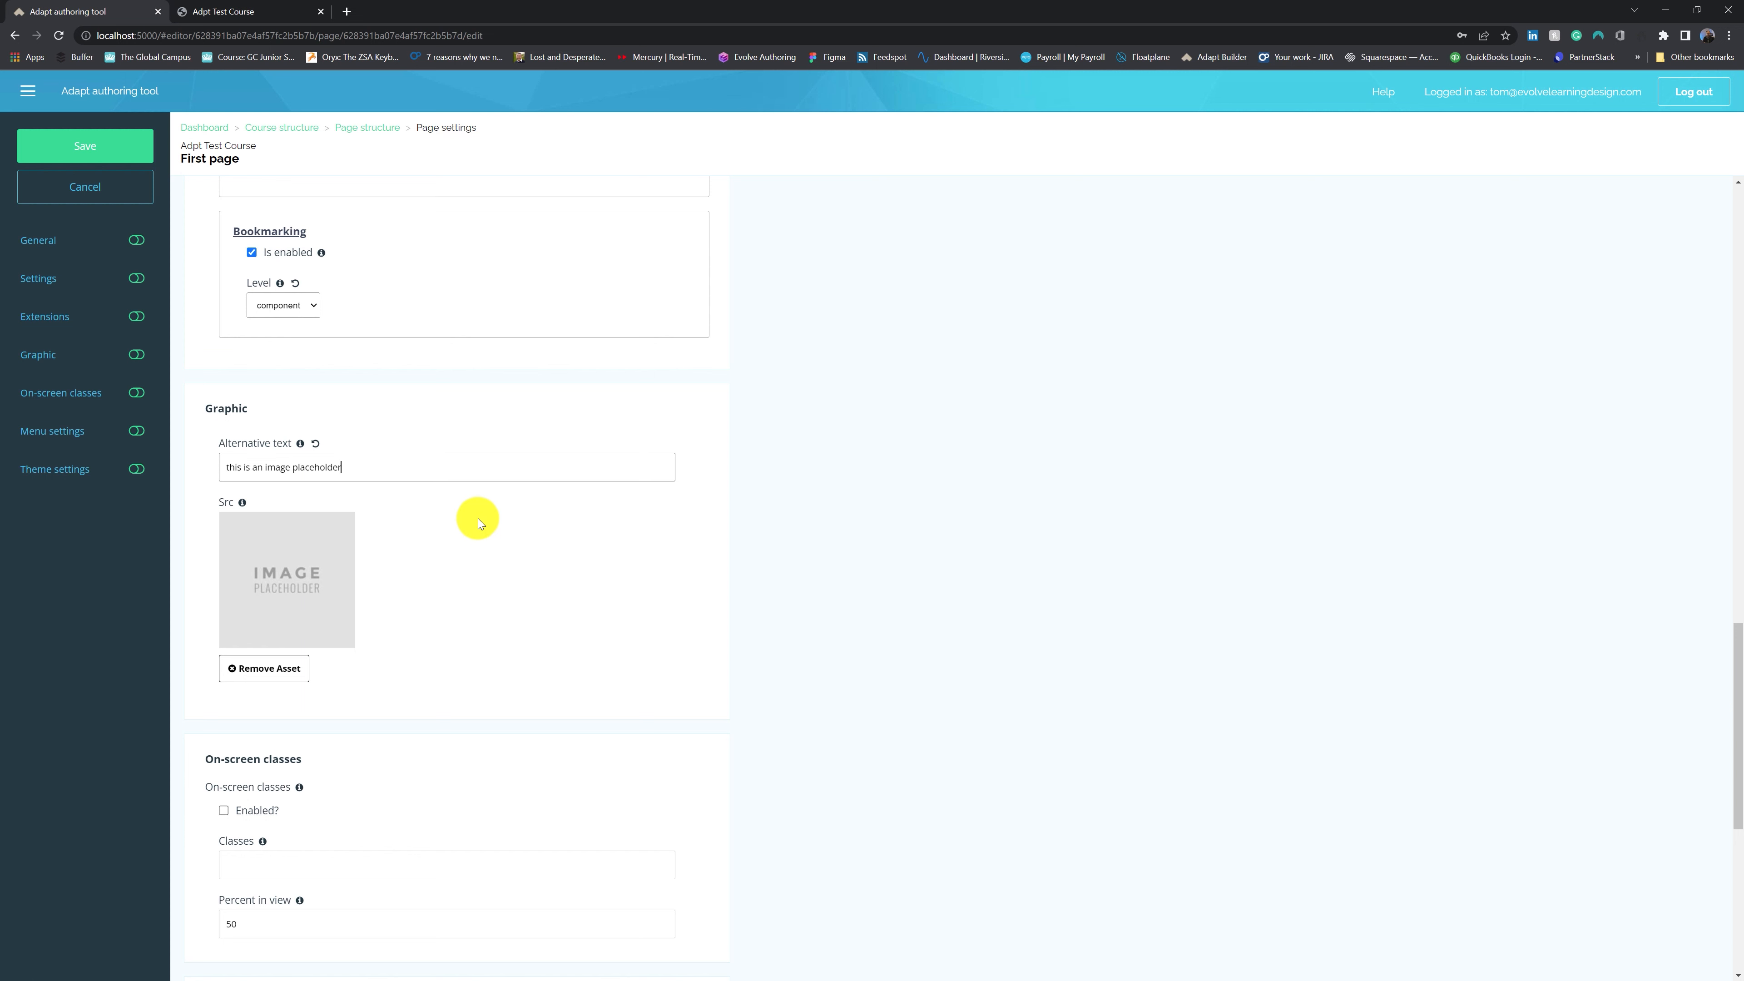
Examine the responsive class fields for large, medium and small screens in the page's theme settings
{"action": "scroll", "coordinate": [479, 524], "scroll_direction": "down", "scroll_amount": 6}
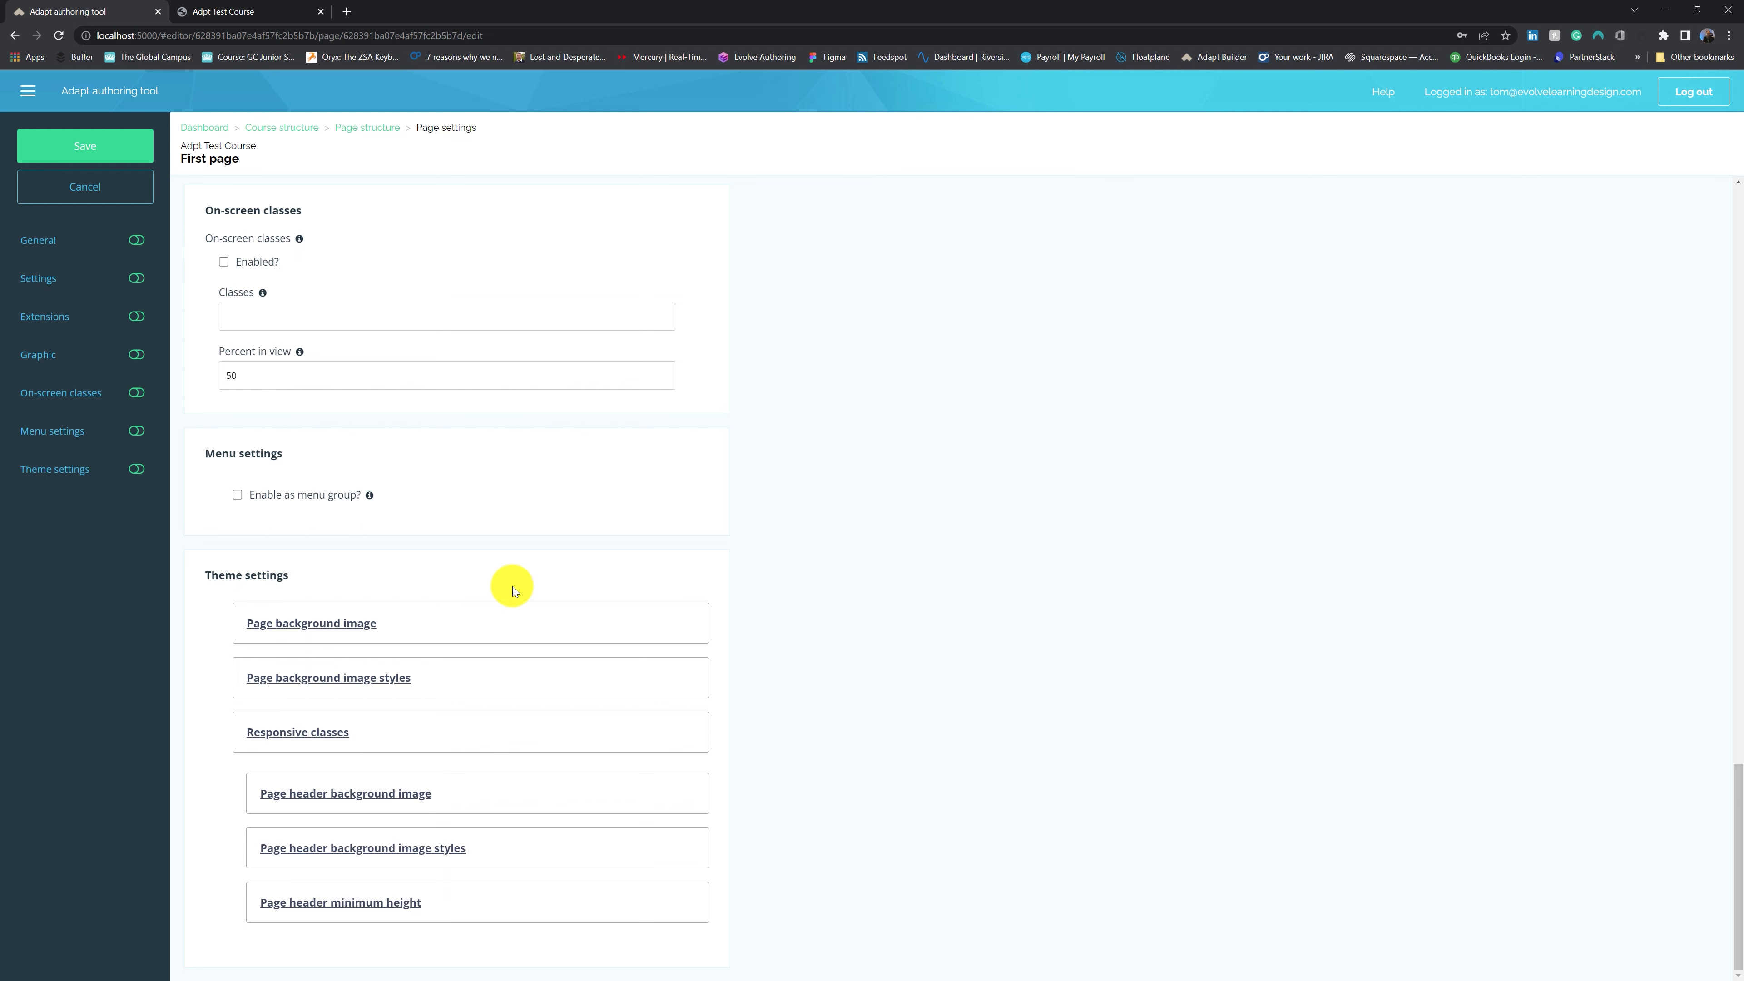
{"action": "left_click", "coordinate": [306, 734]}
{"action": "scroll", "coordinate": [452, 713], "scroll_direction": "down", "scroll_amount": 1}
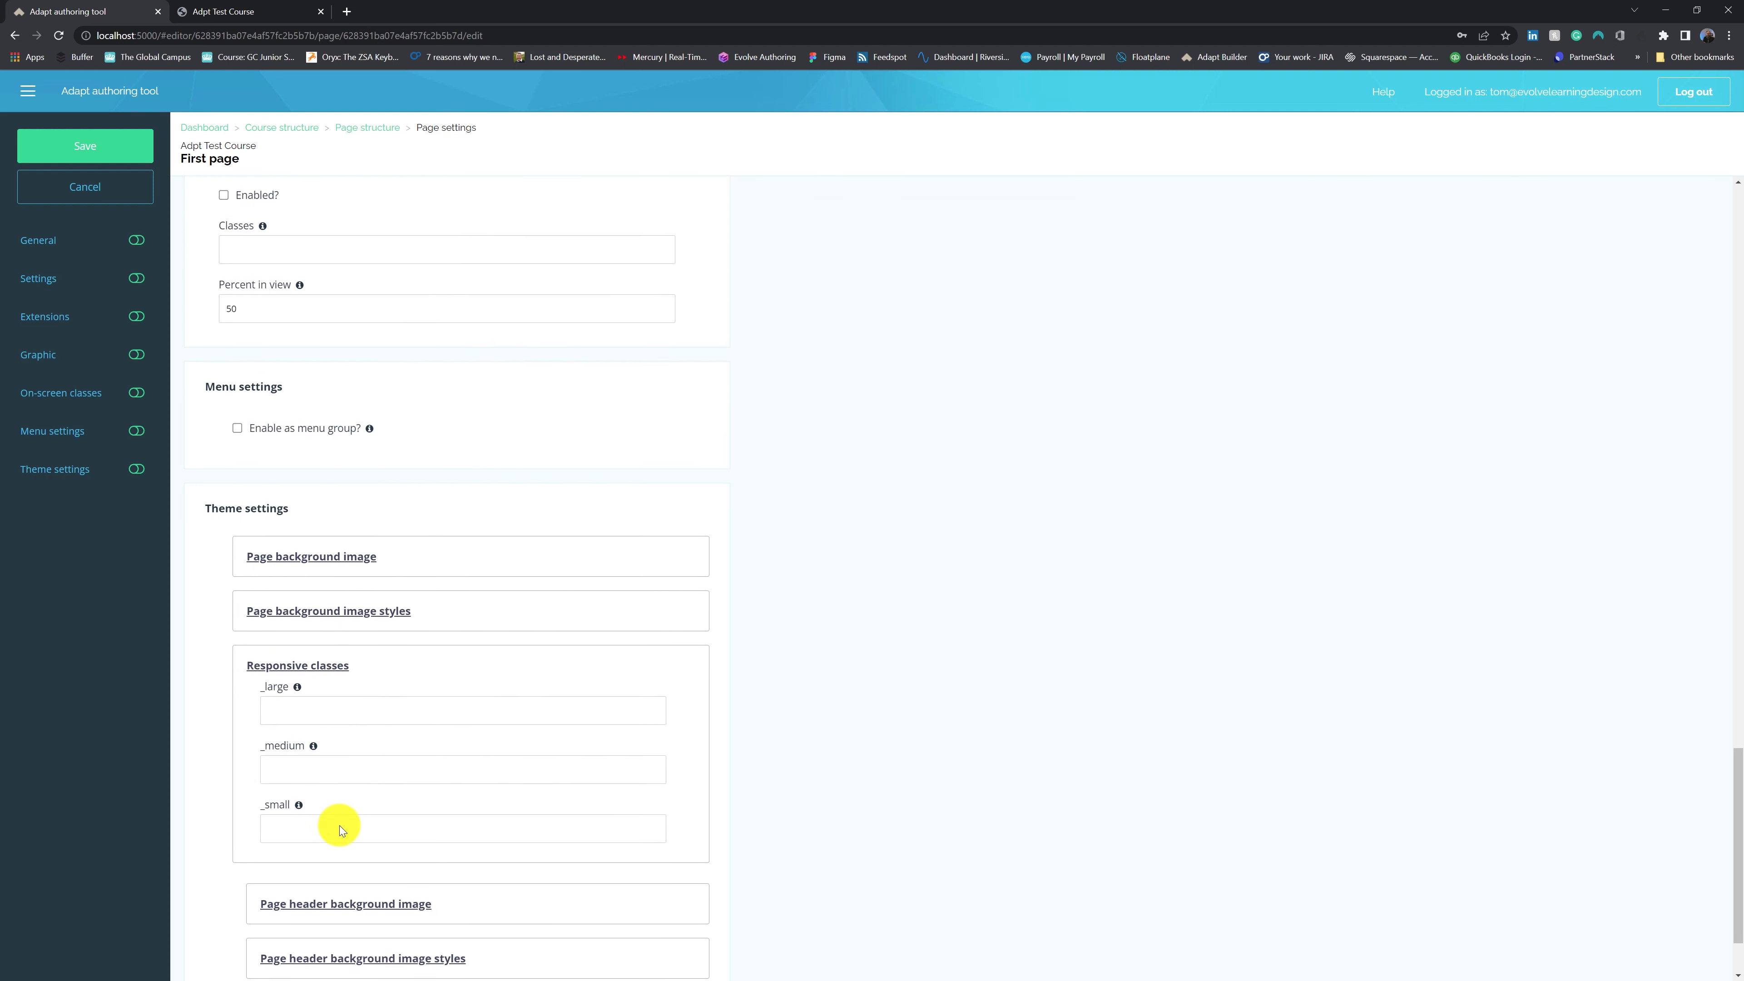
{"action": "left_click", "coordinate": [321, 665]}
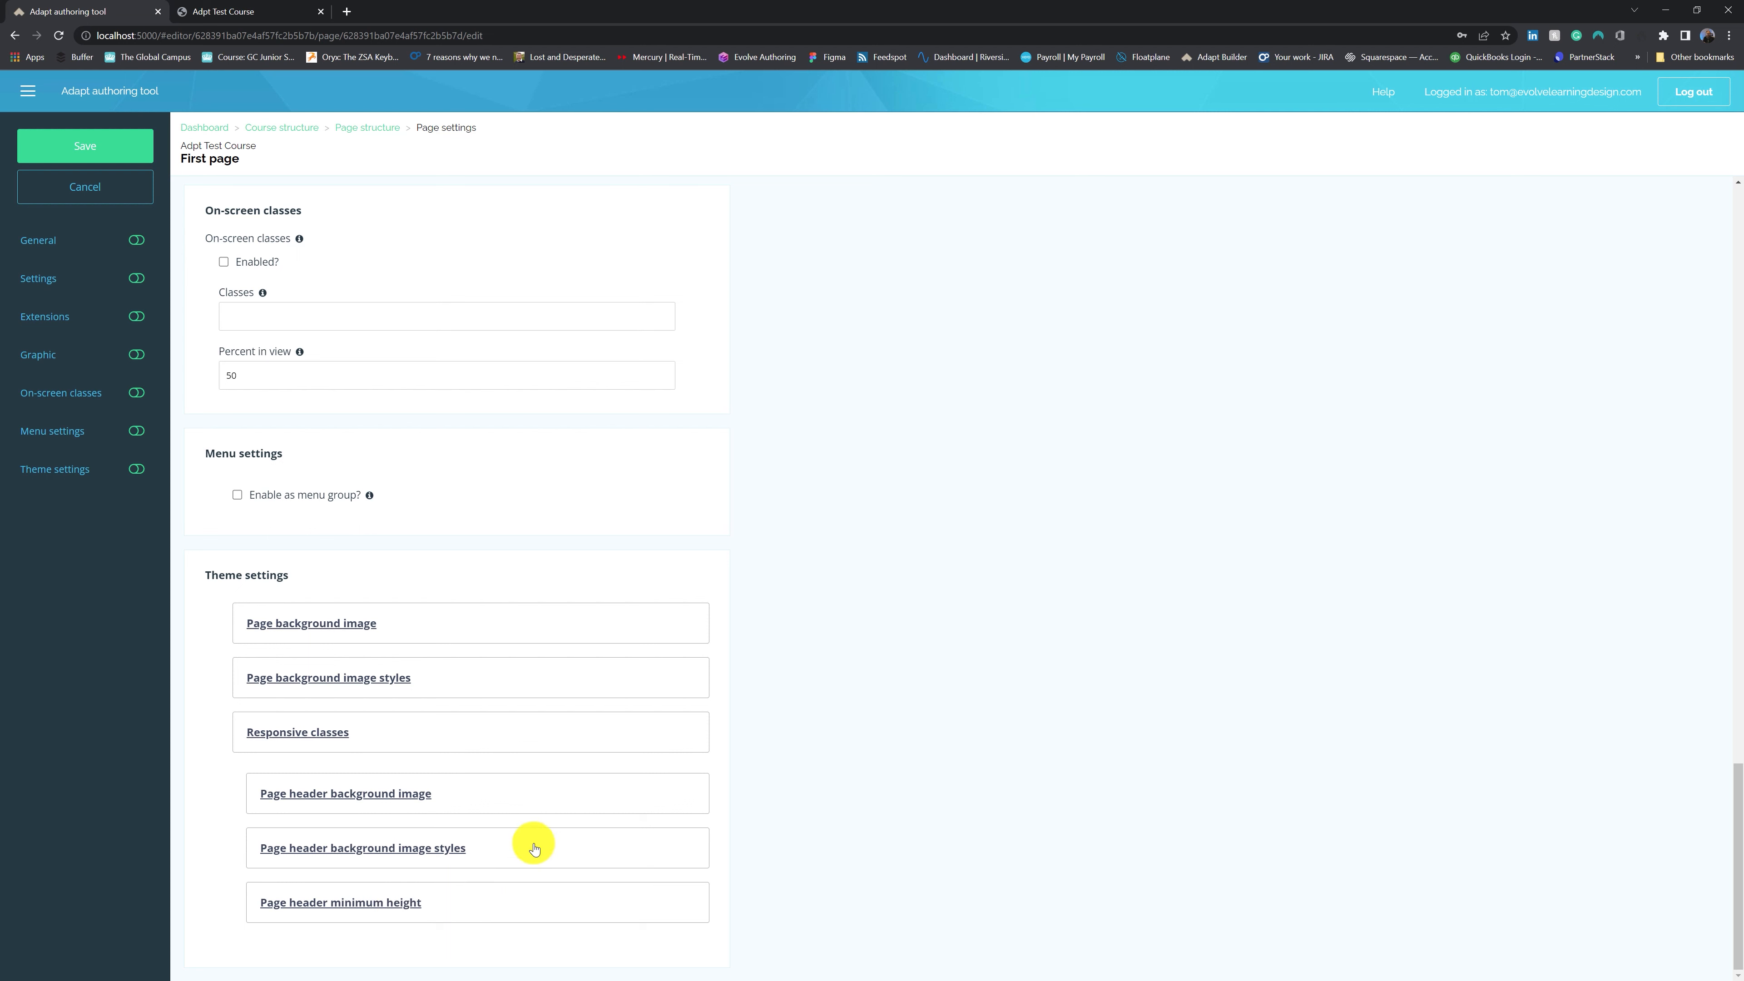
Assign place holder wide.png as the large page header background image
{"action": "left_click", "coordinate": [342, 795]}
{"action": "scroll", "coordinate": [396, 790], "scroll_direction": "down", "scroll_amount": 2}
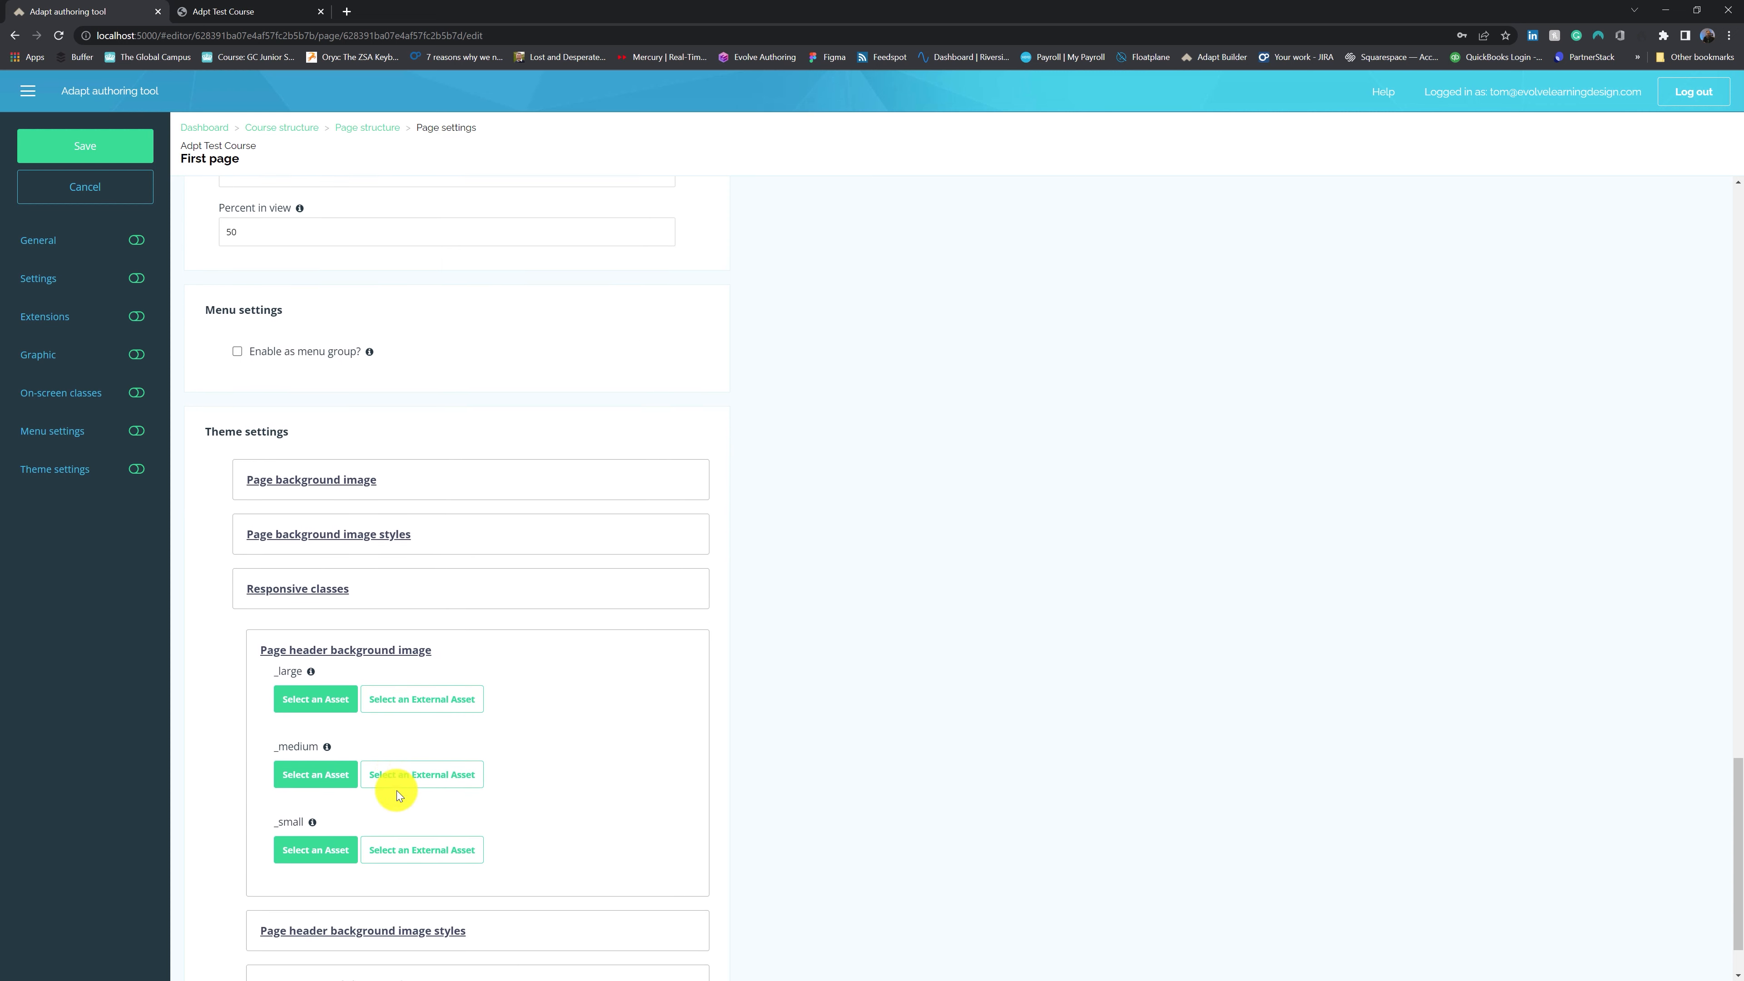
{"action": "left_click", "coordinate": [326, 642]}
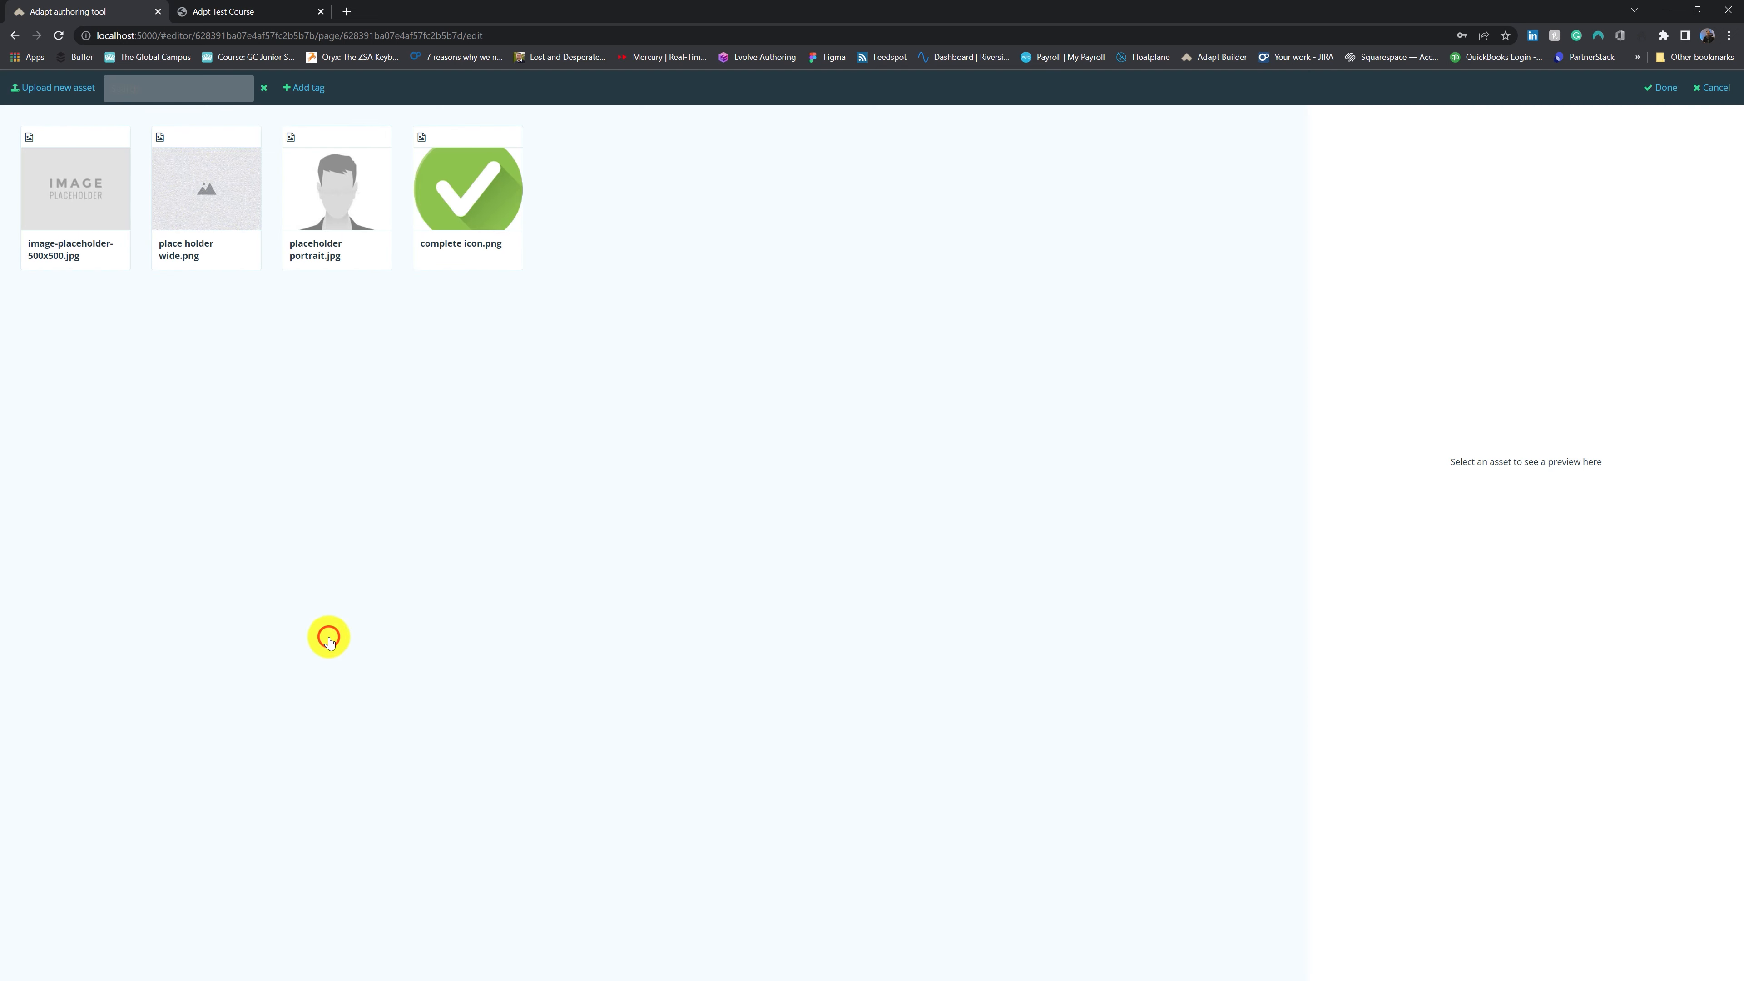
{"action": "left_click", "coordinate": [206, 202]}
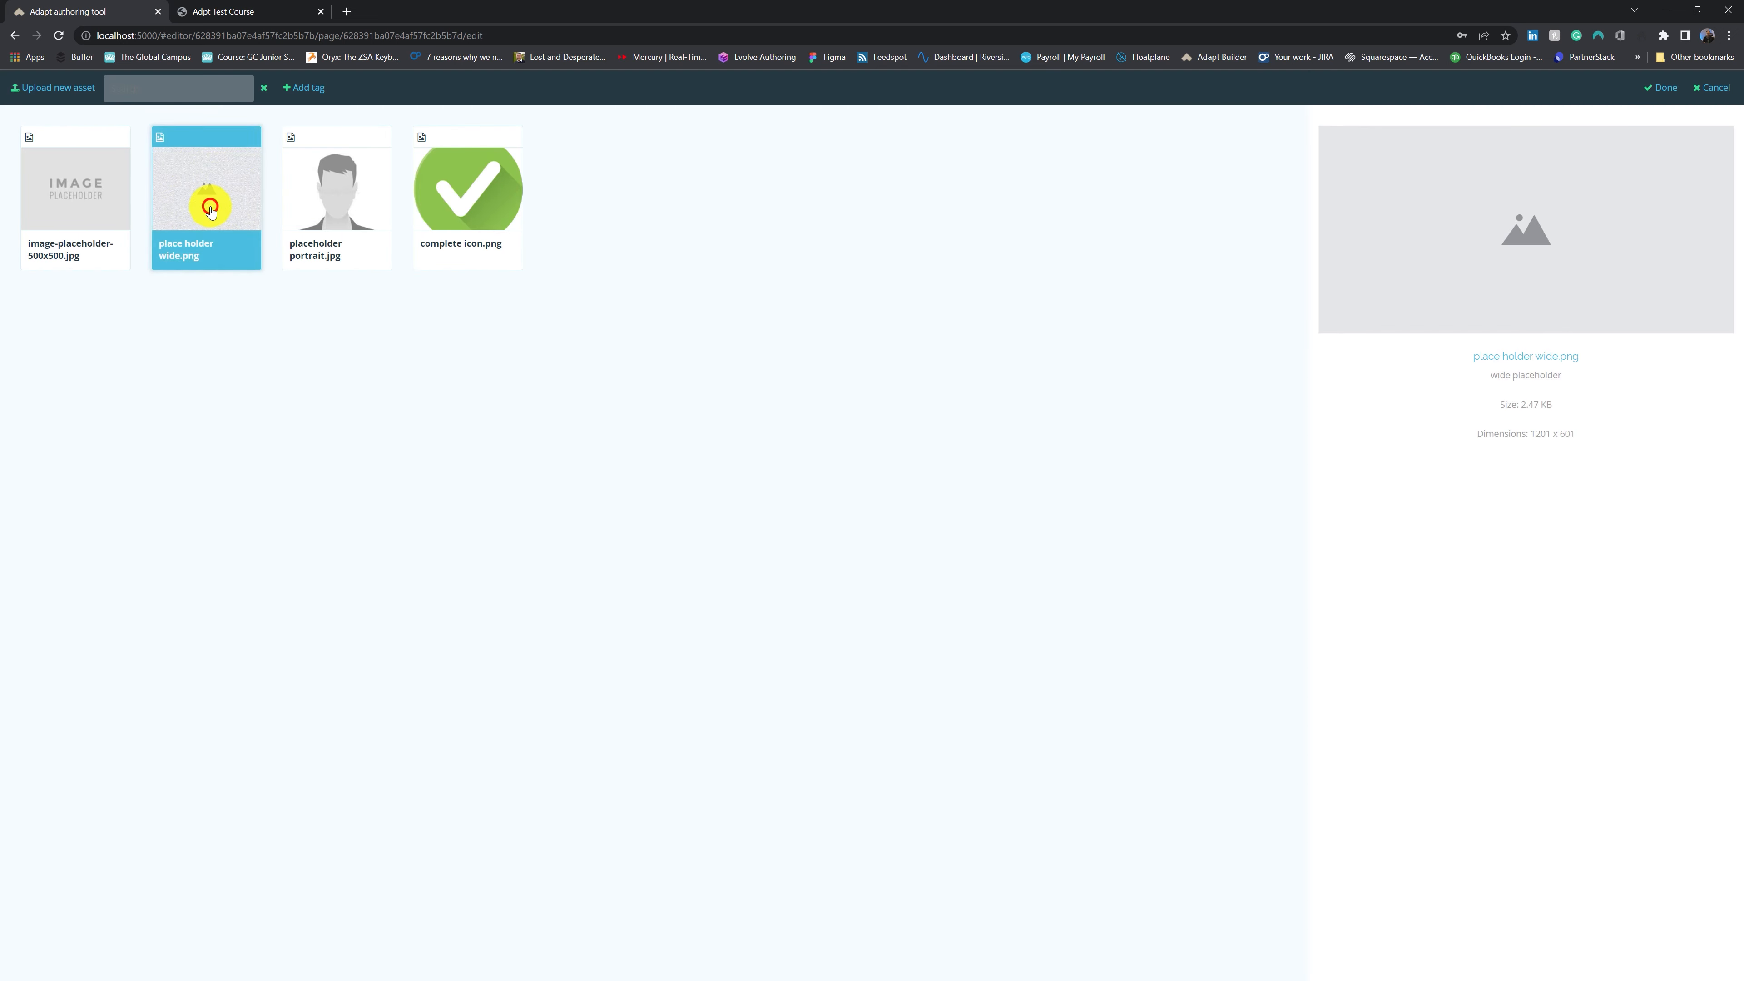
{"action": "left_click", "coordinate": [1662, 98]}
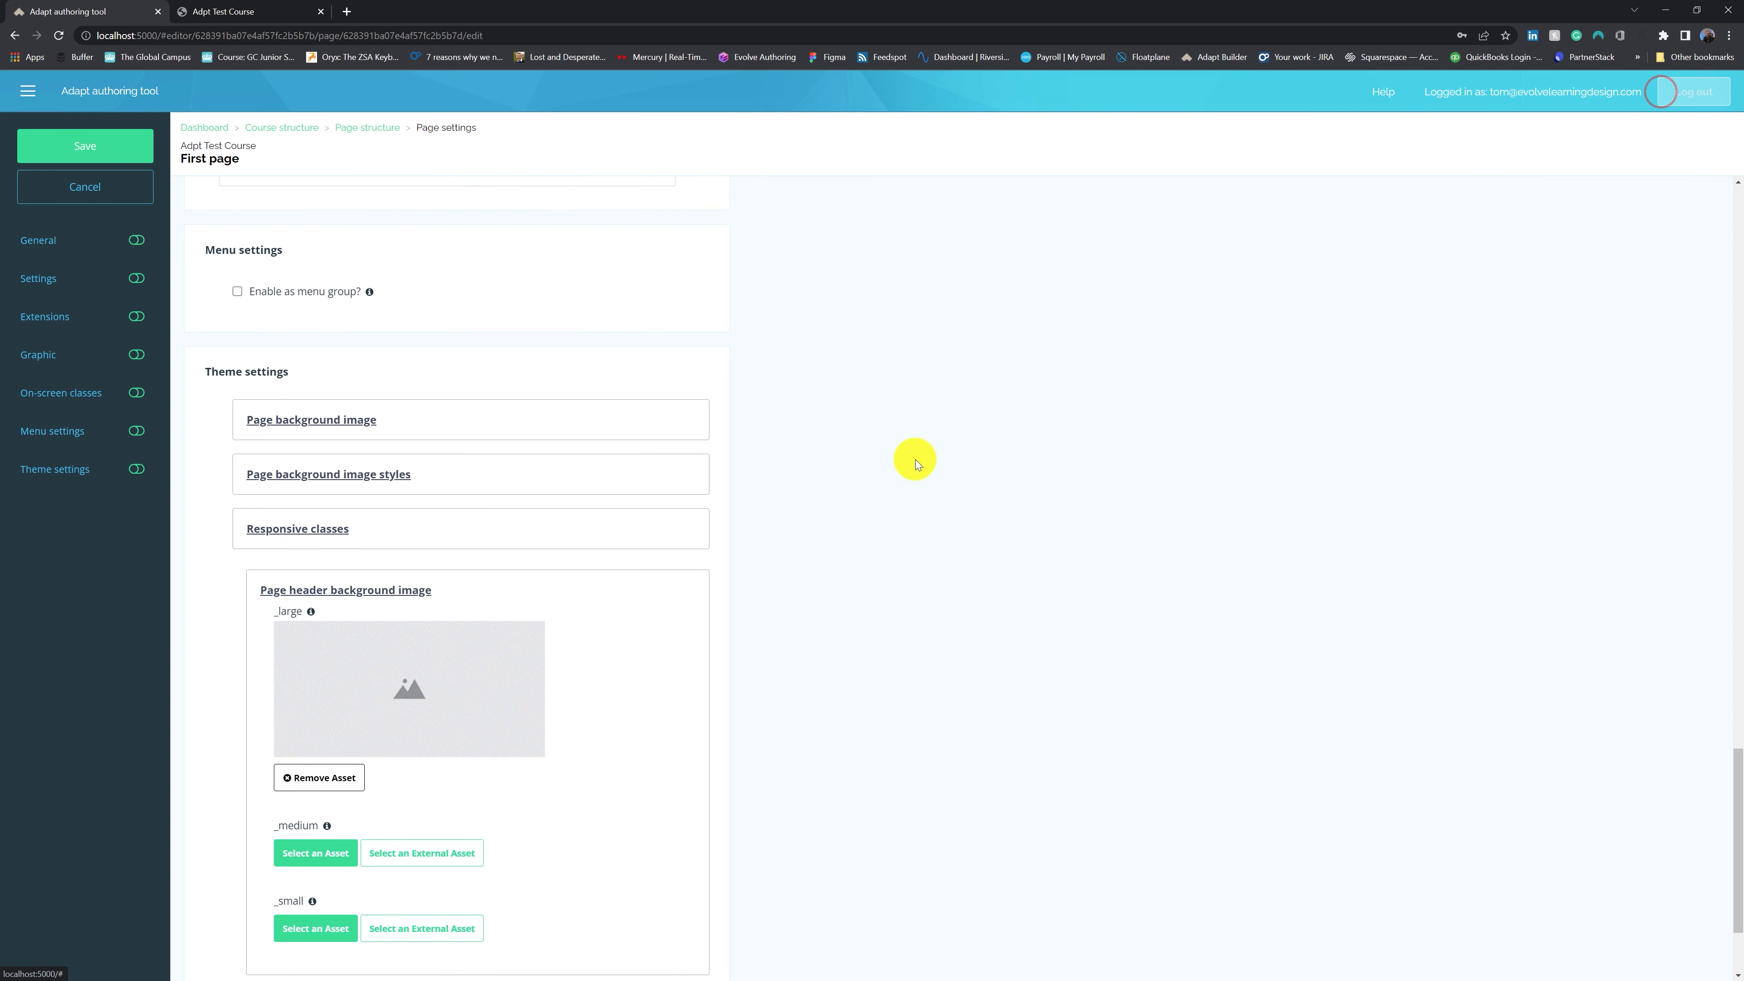
Read the help text for the small and medium page header background images
{"action": "scroll", "coordinate": [466, 815], "scroll_direction": "down", "scroll_amount": 1}
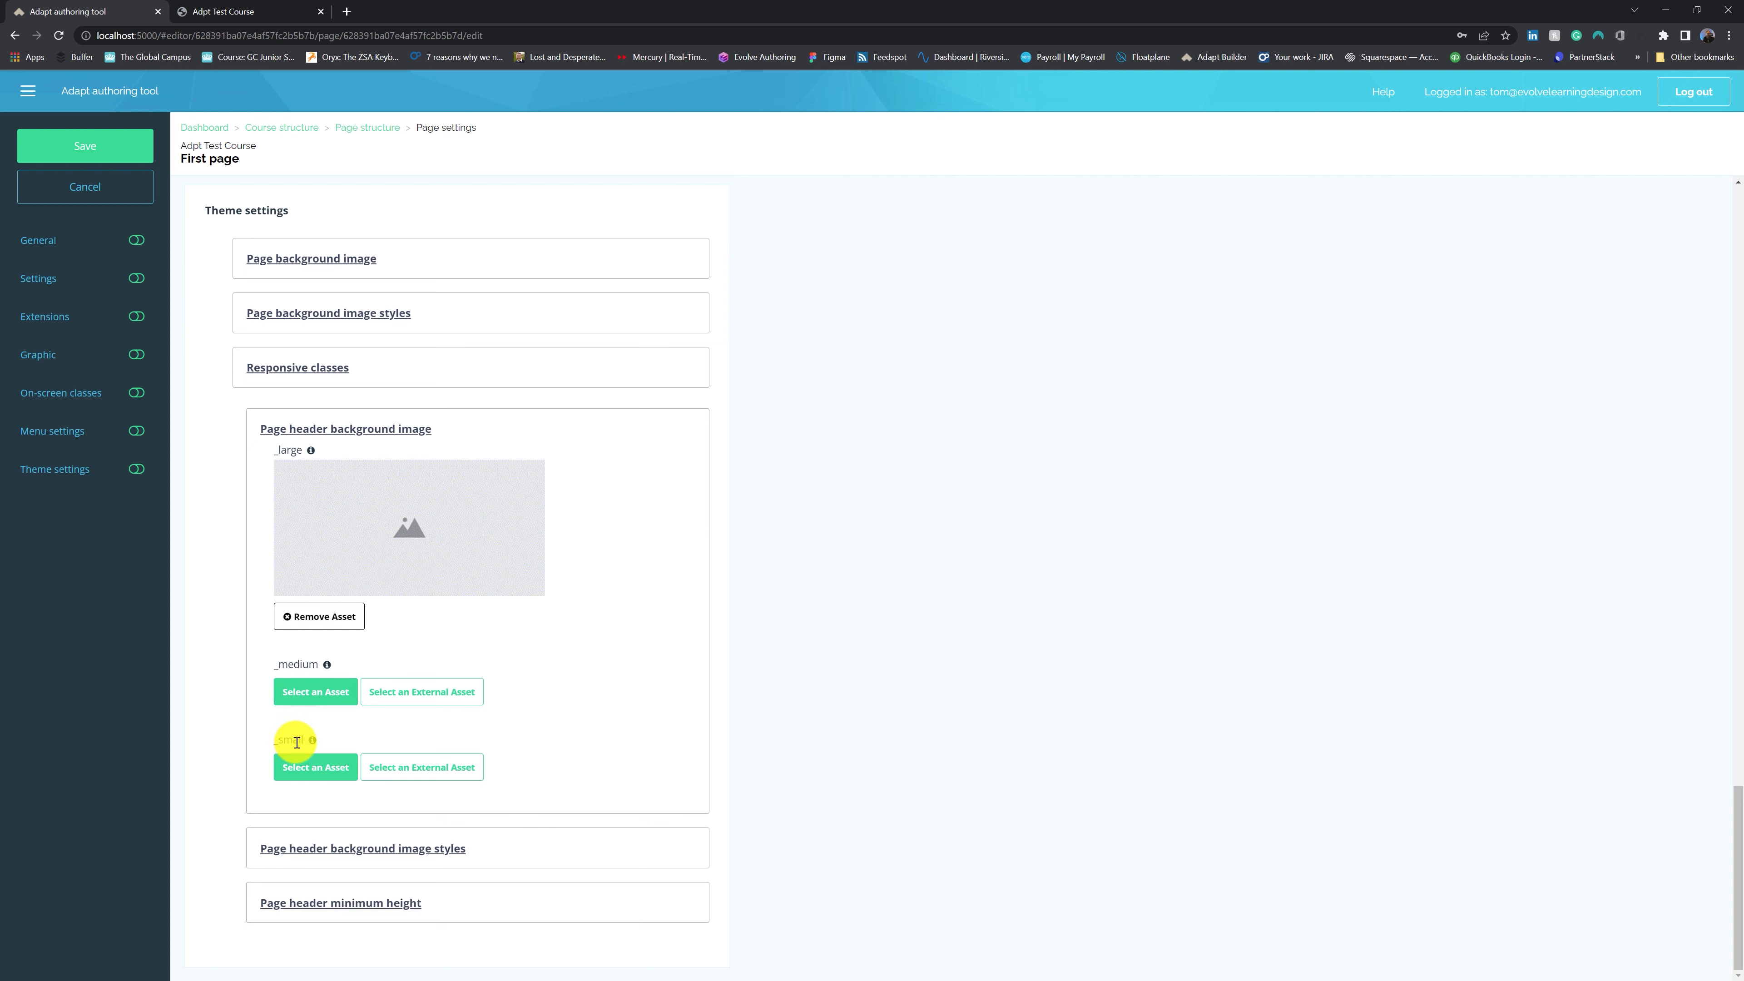
{"action": "mouse_move", "coordinate": [313, 742]}
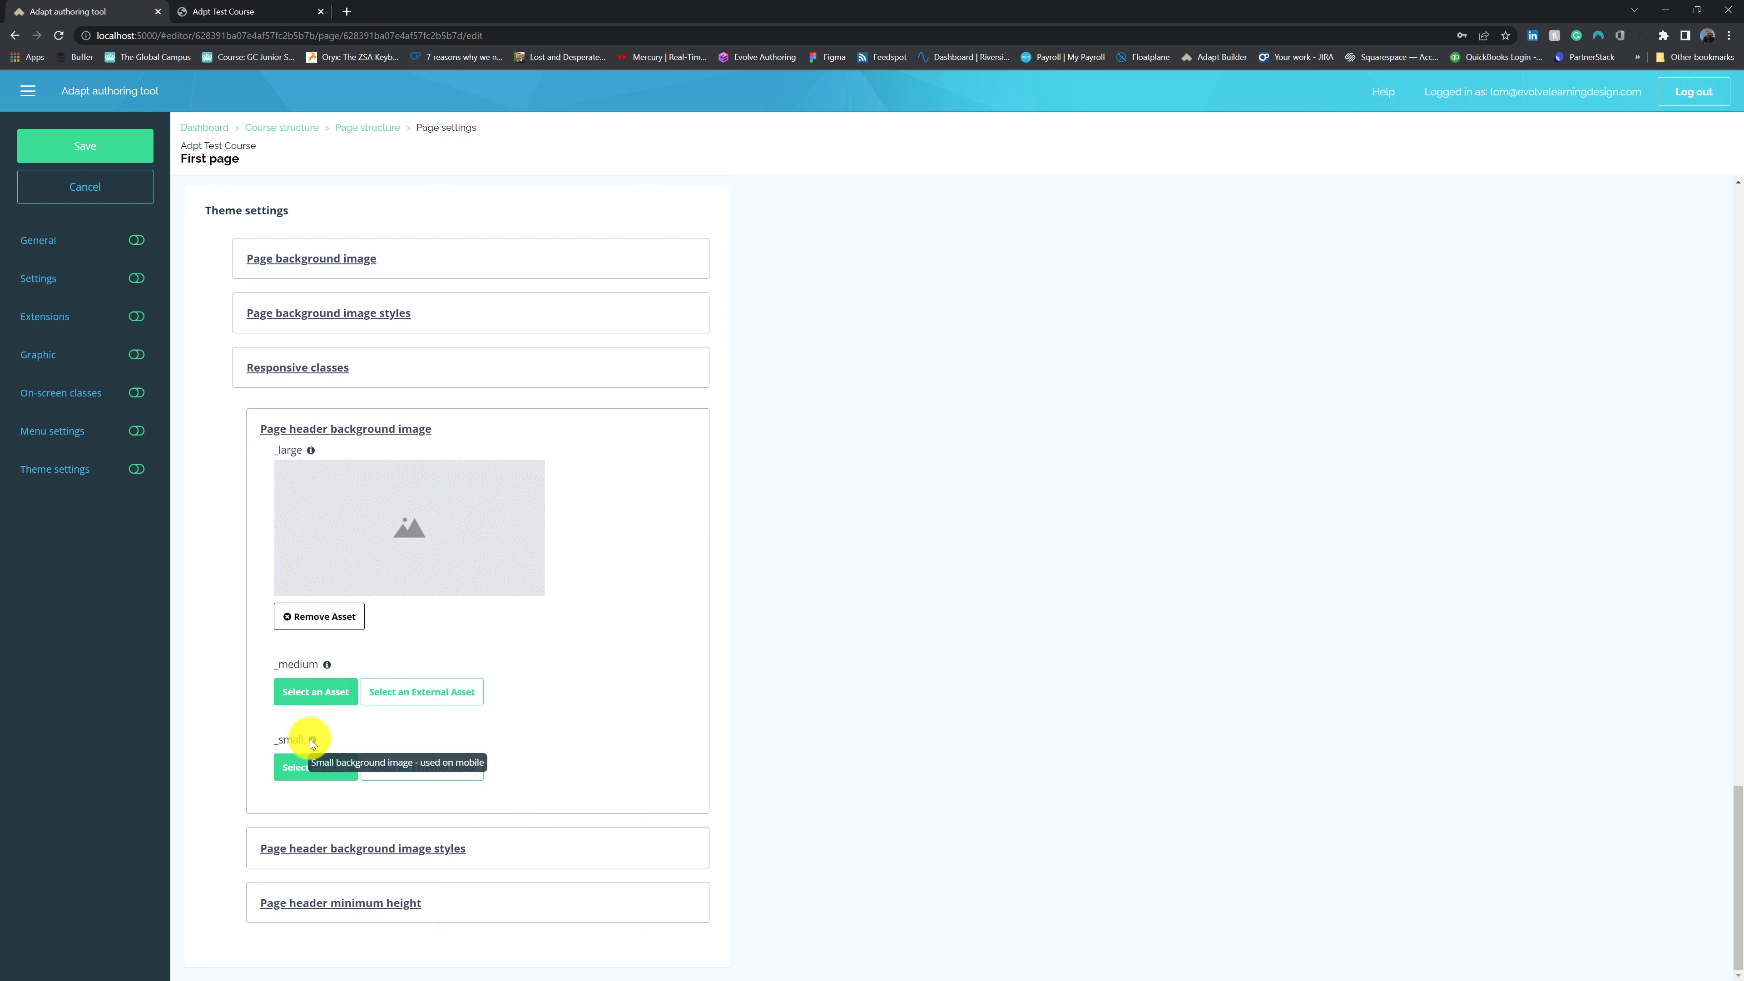
{"action": "mouse_move", "coordinate": [327, 666]}
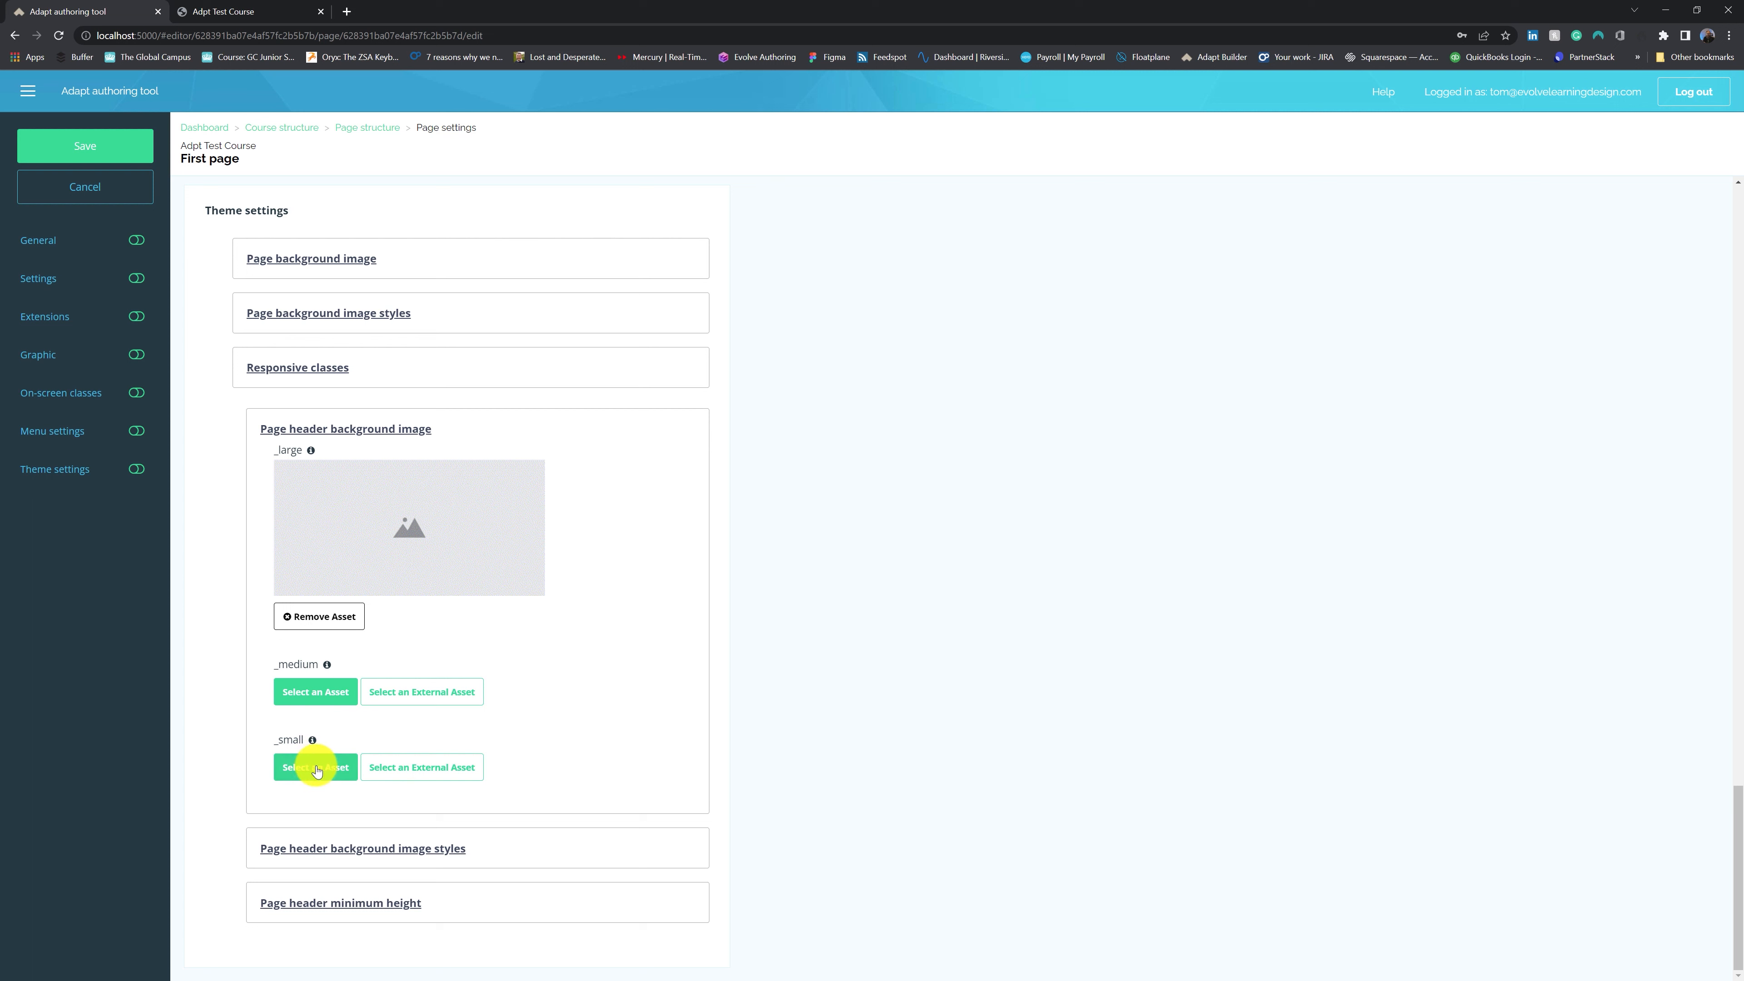
Style the page header background image with no-repeat, size auto and position center top
{"action": "left_click", "coordinate": [439, 850]}
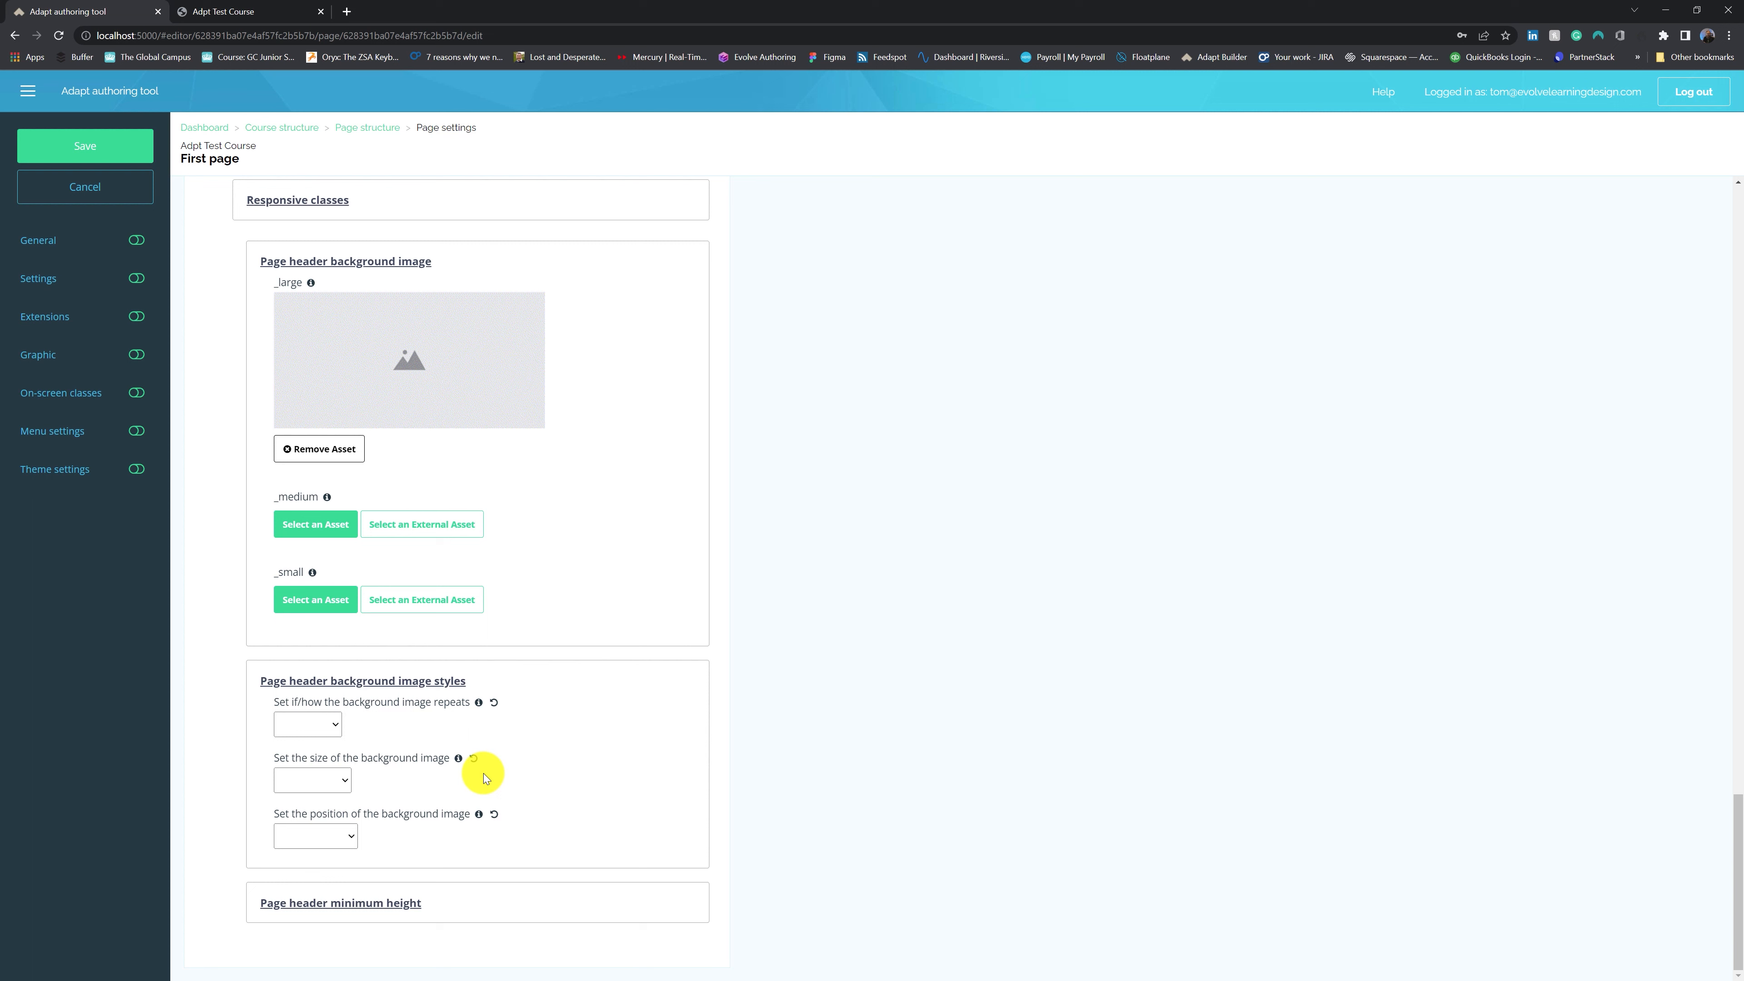
{"action": "left_click", "coordinate": [342, 727]}
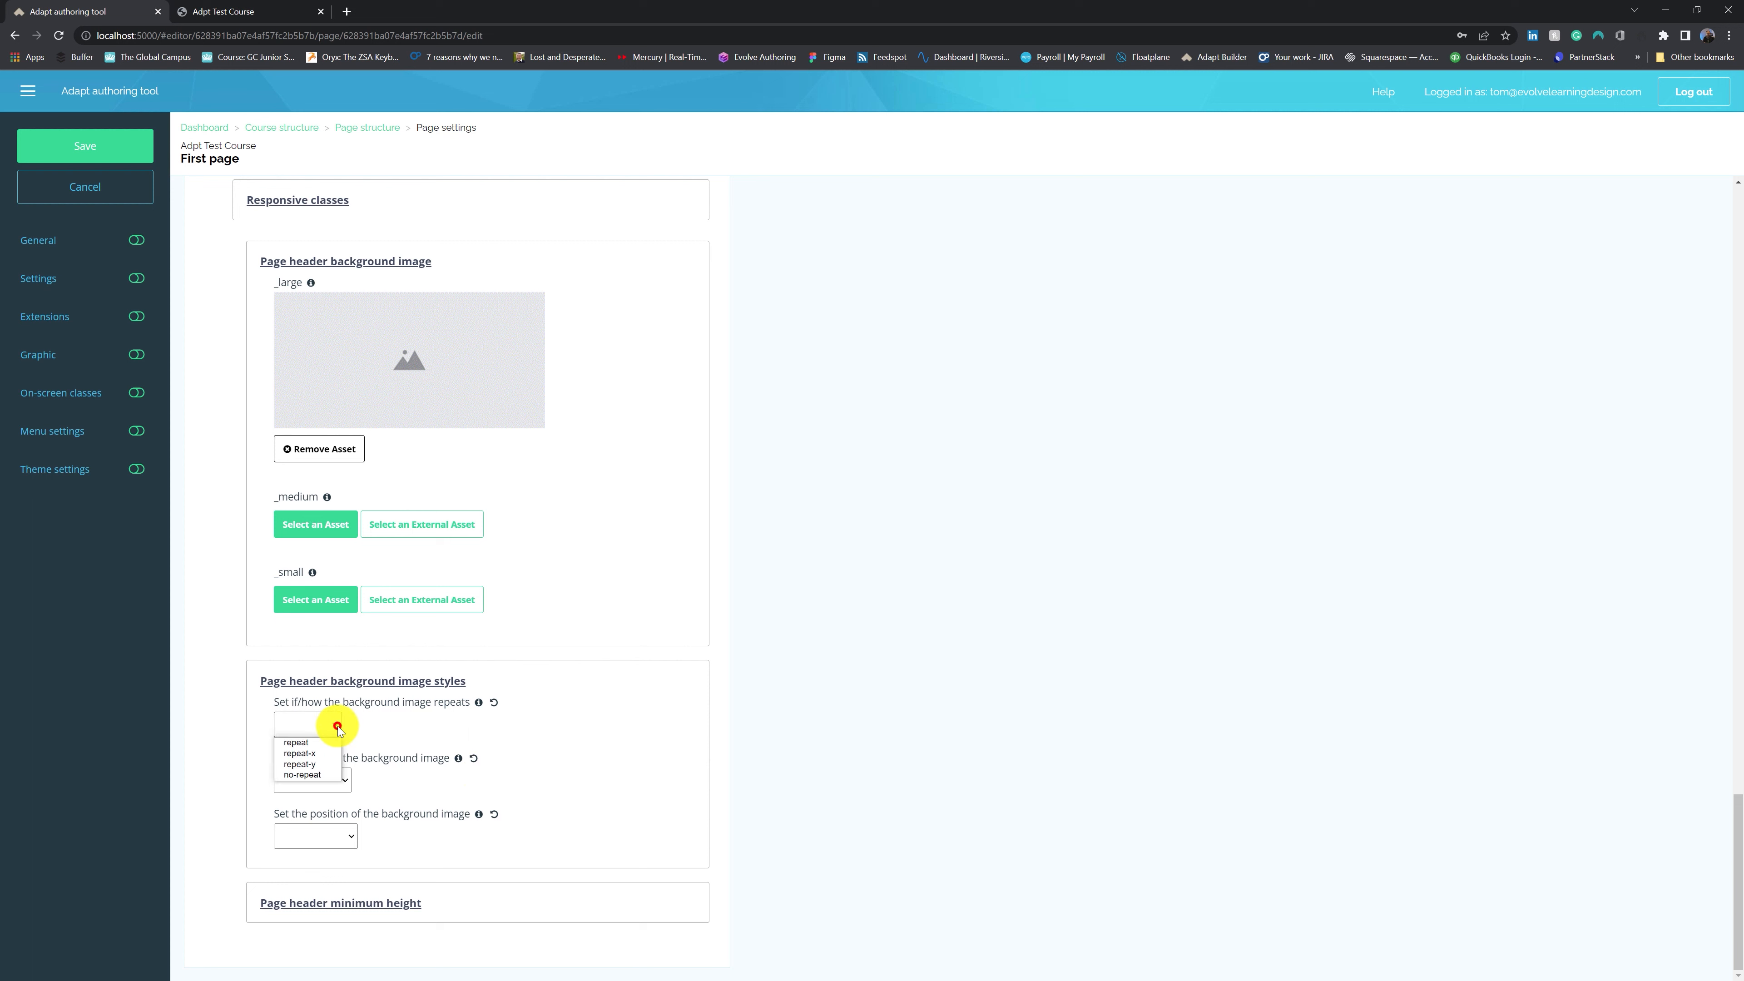
{"action": "left_click", "coordinate": [299, 779]}
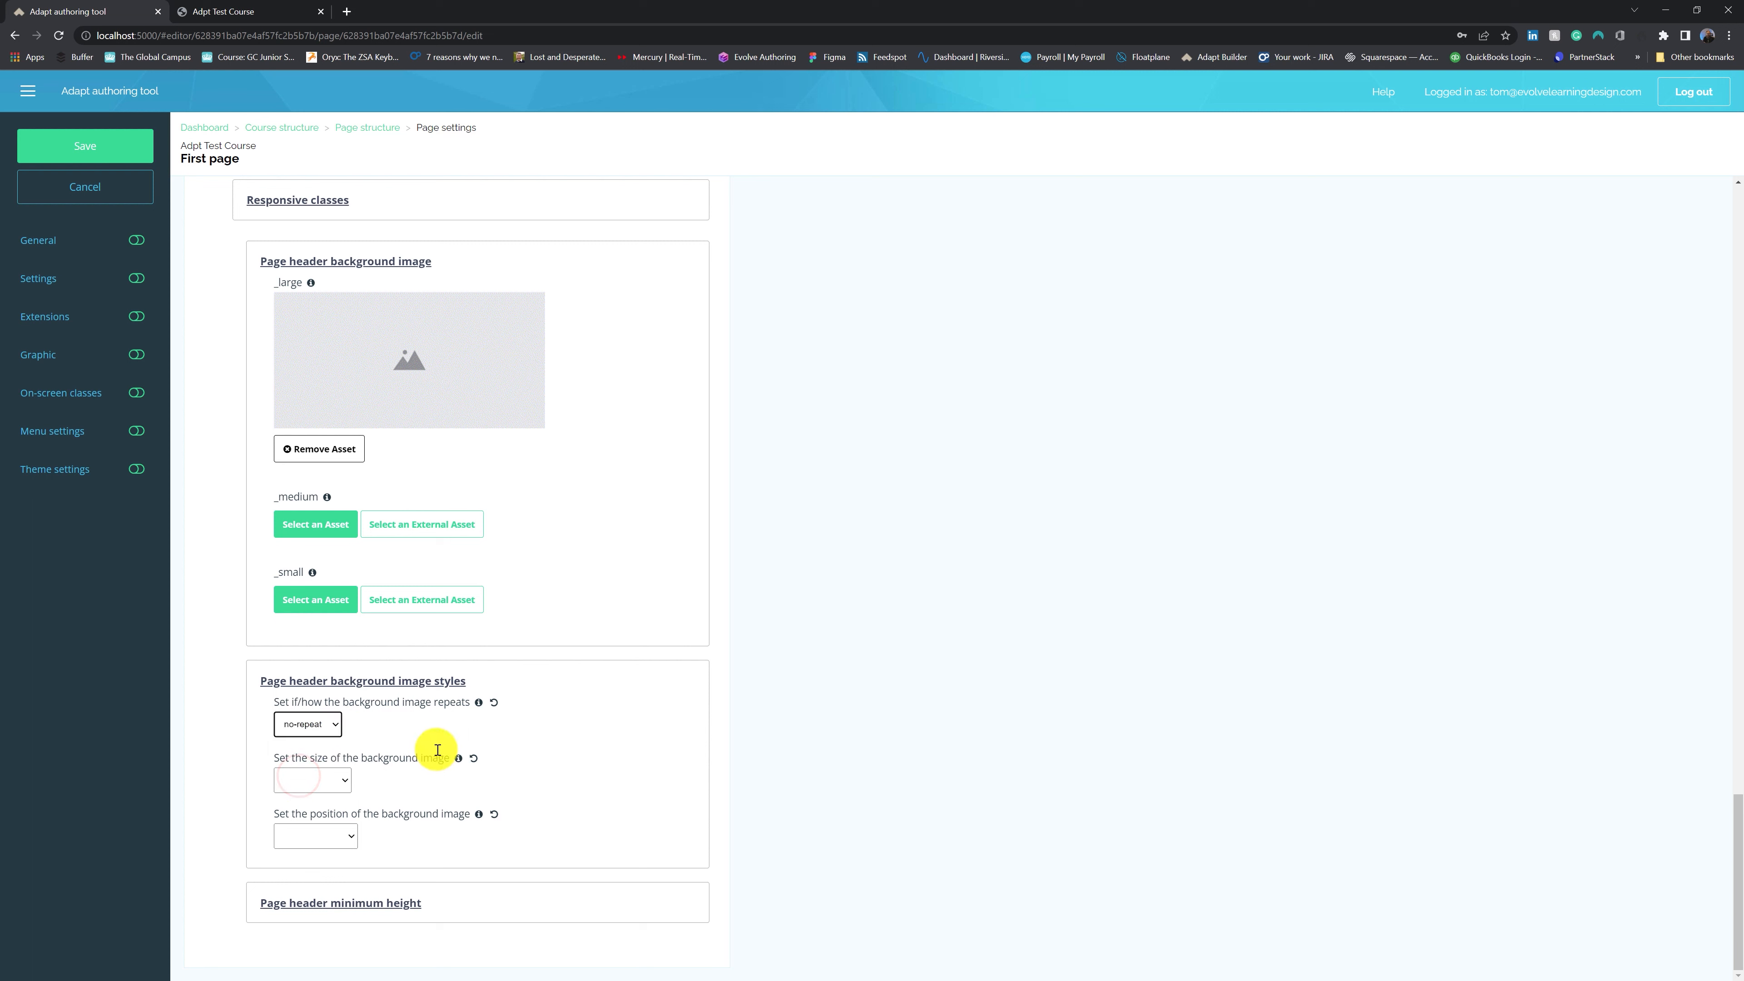
{"action": "left_click", "coordinate": [343, 780]}
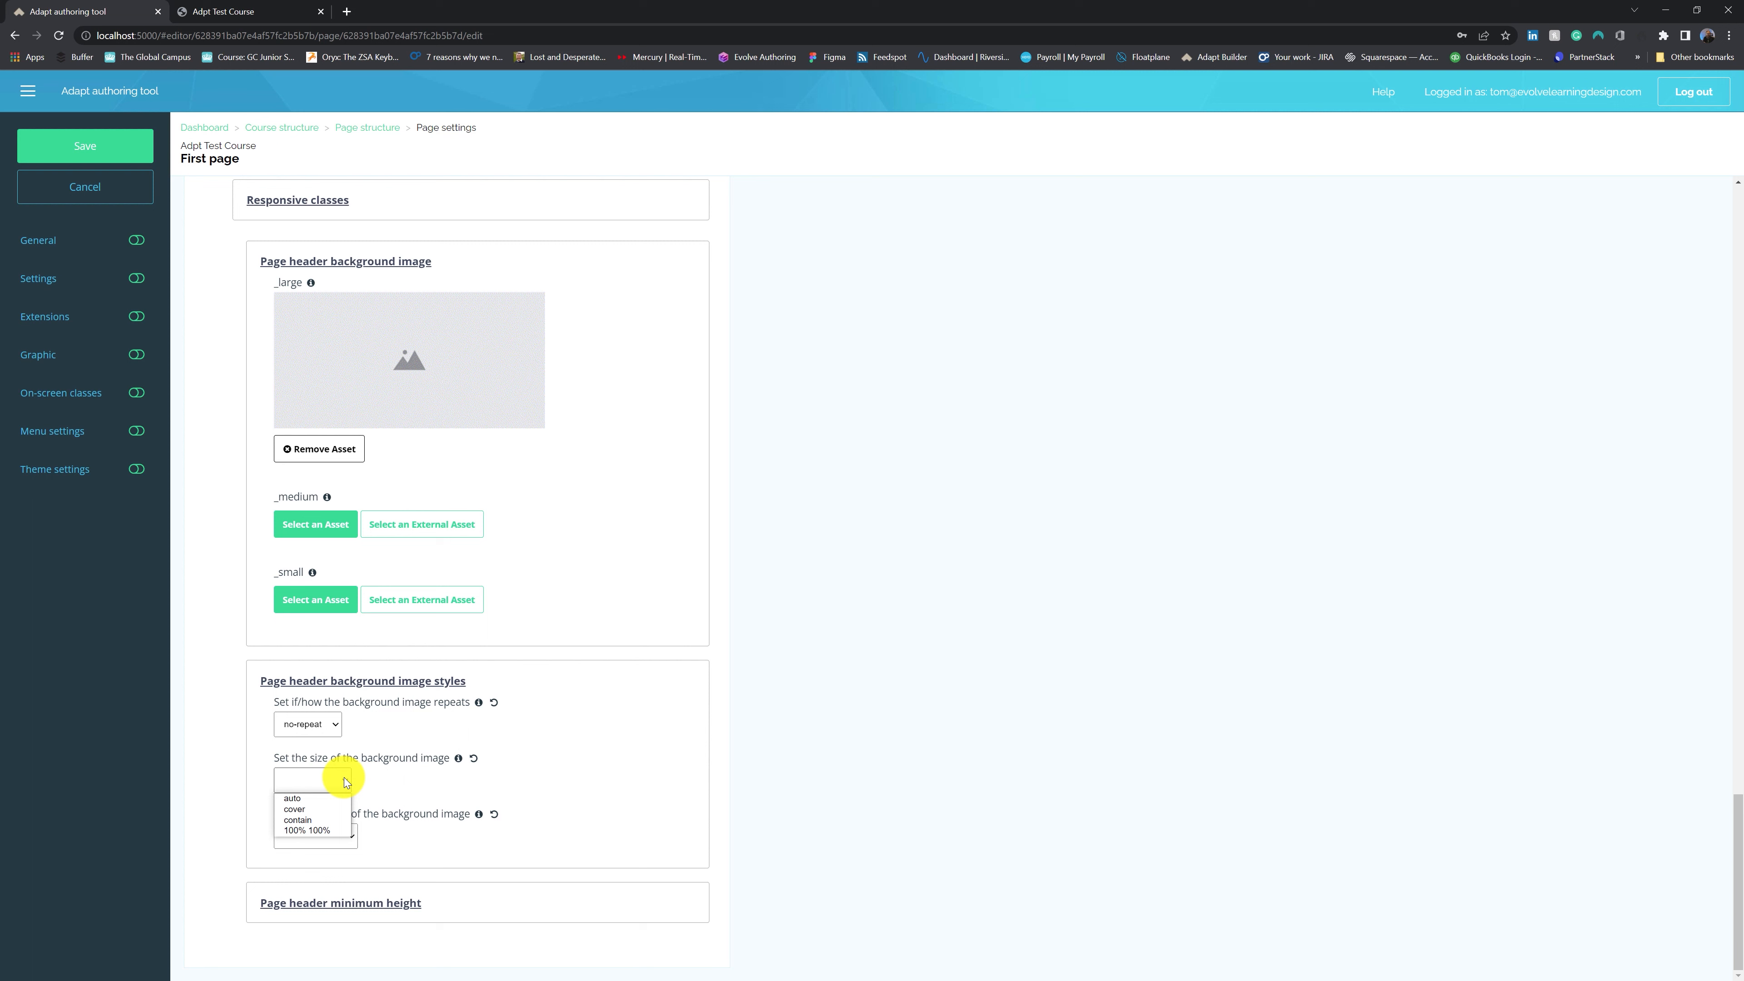
{"action": "left_click", "coordinate": [332, 798]}
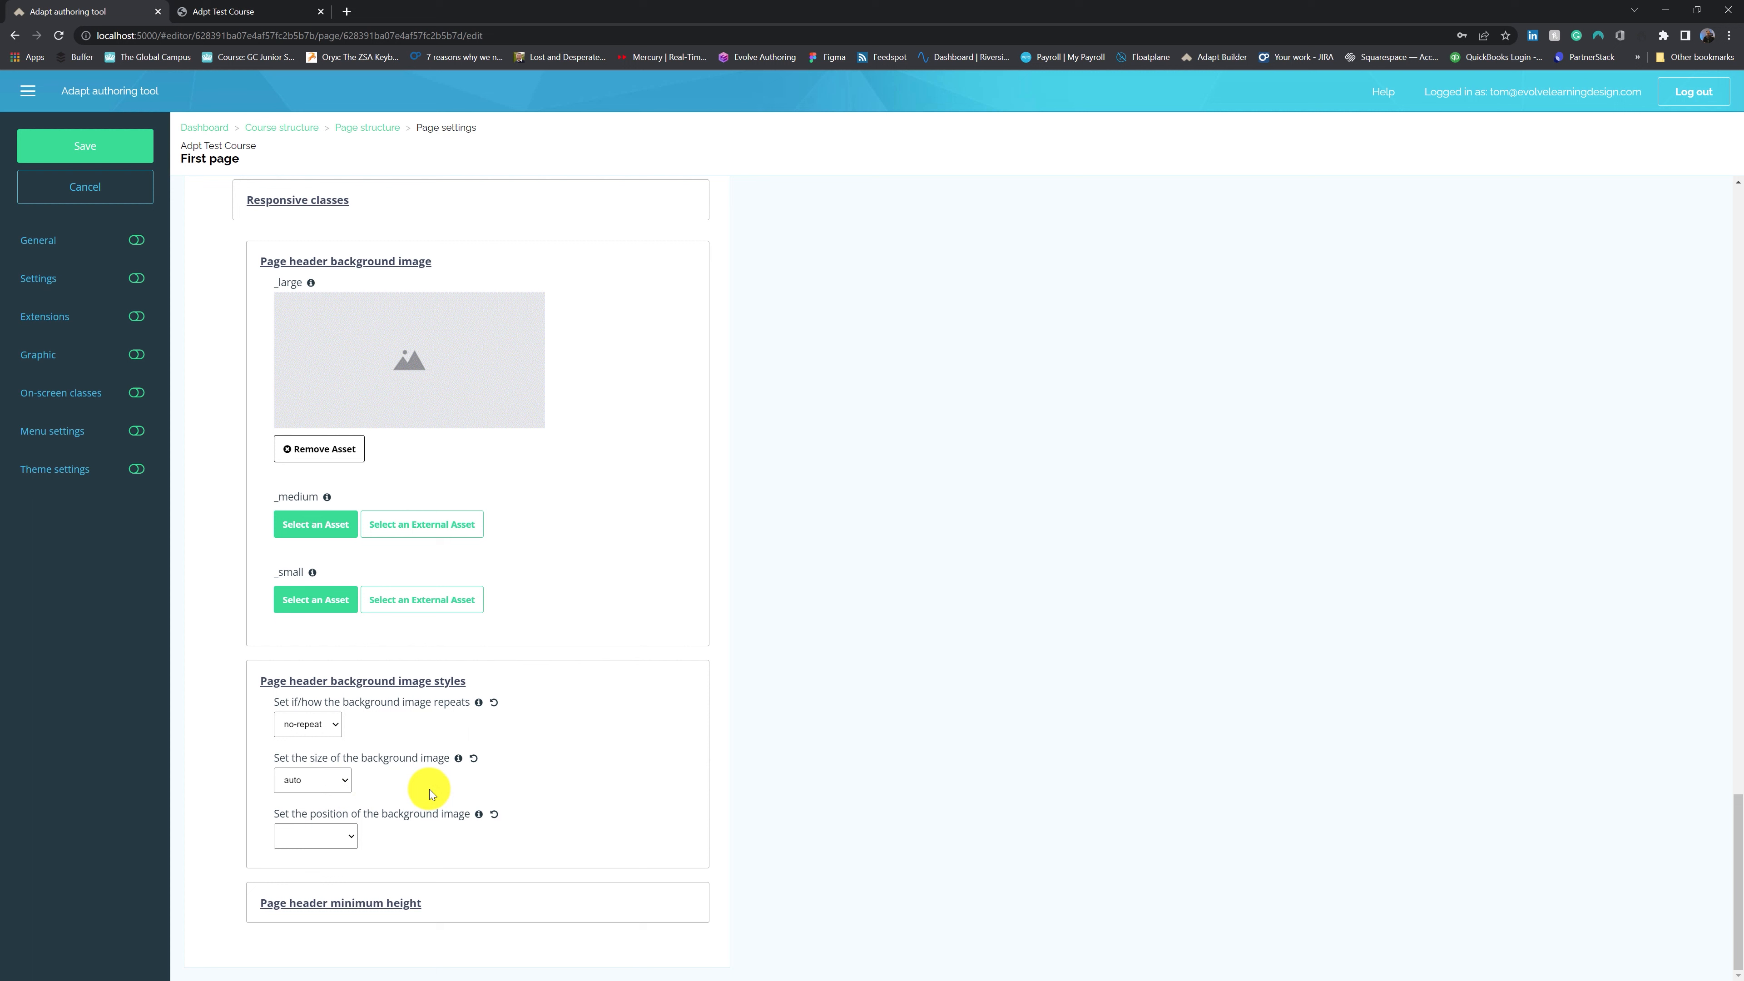
{"action": "left_click", "coordinate": [354, 834]}
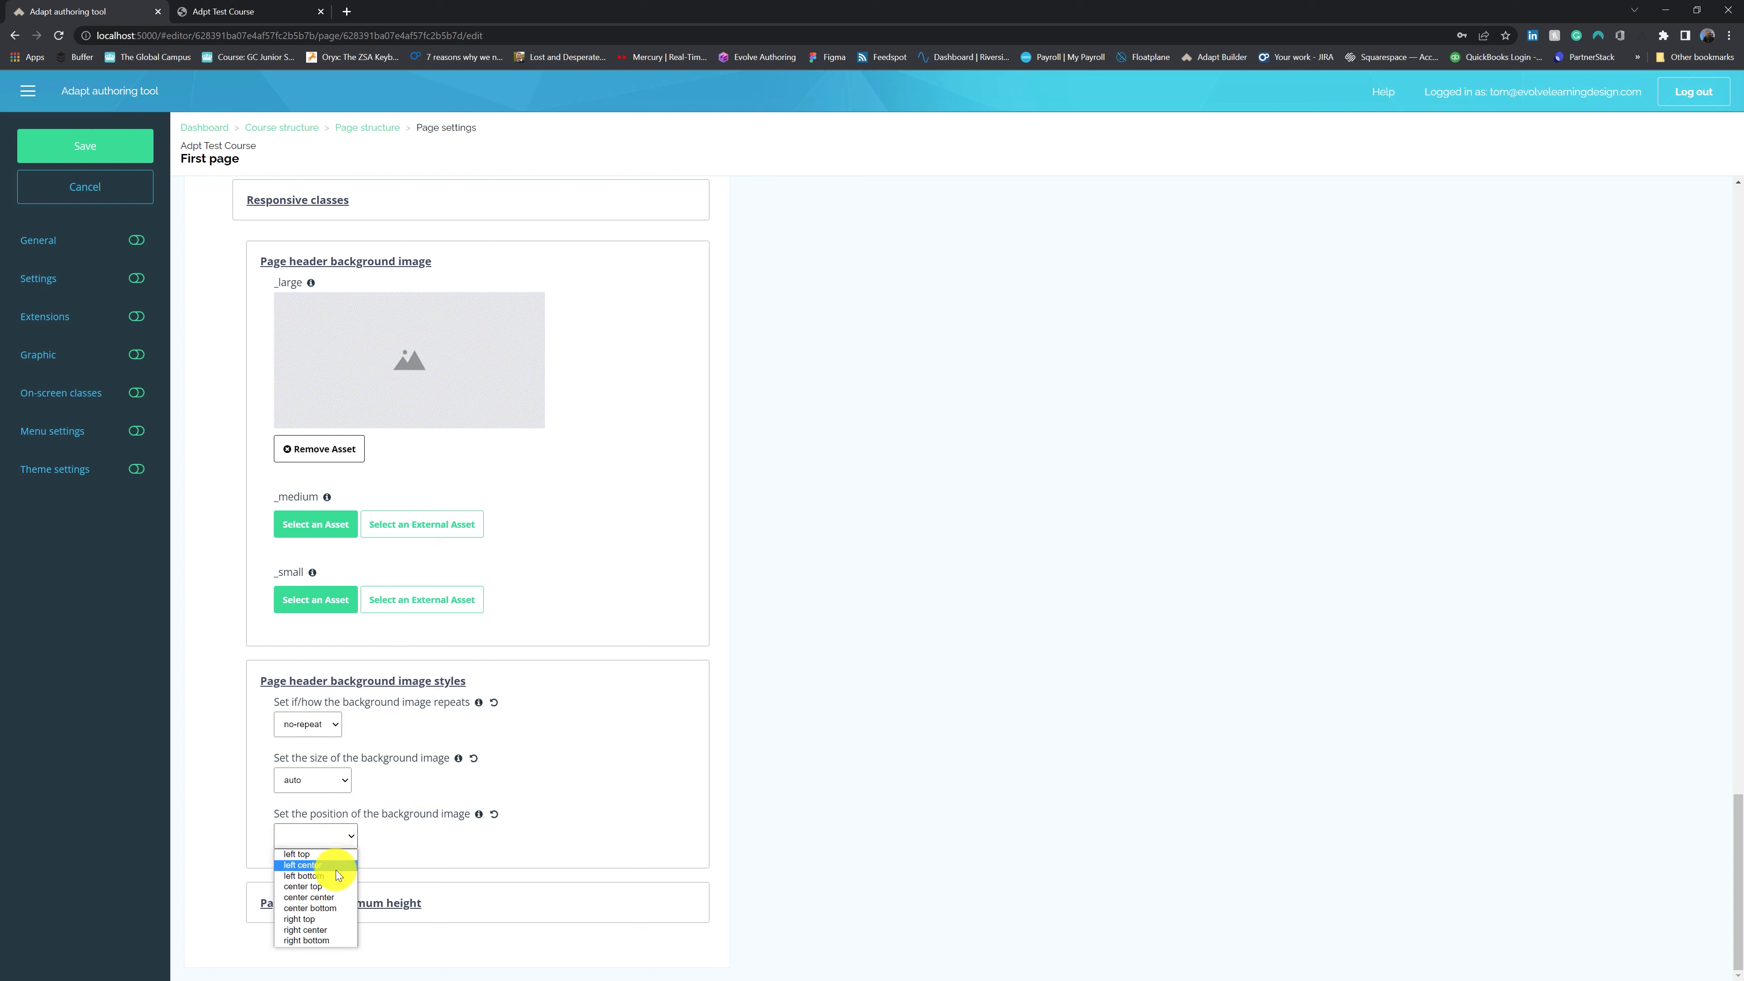
{"action": "left_click", "coordinate": [335, 886]}
{"action": "left_click", "coordinate": [427, 857]}
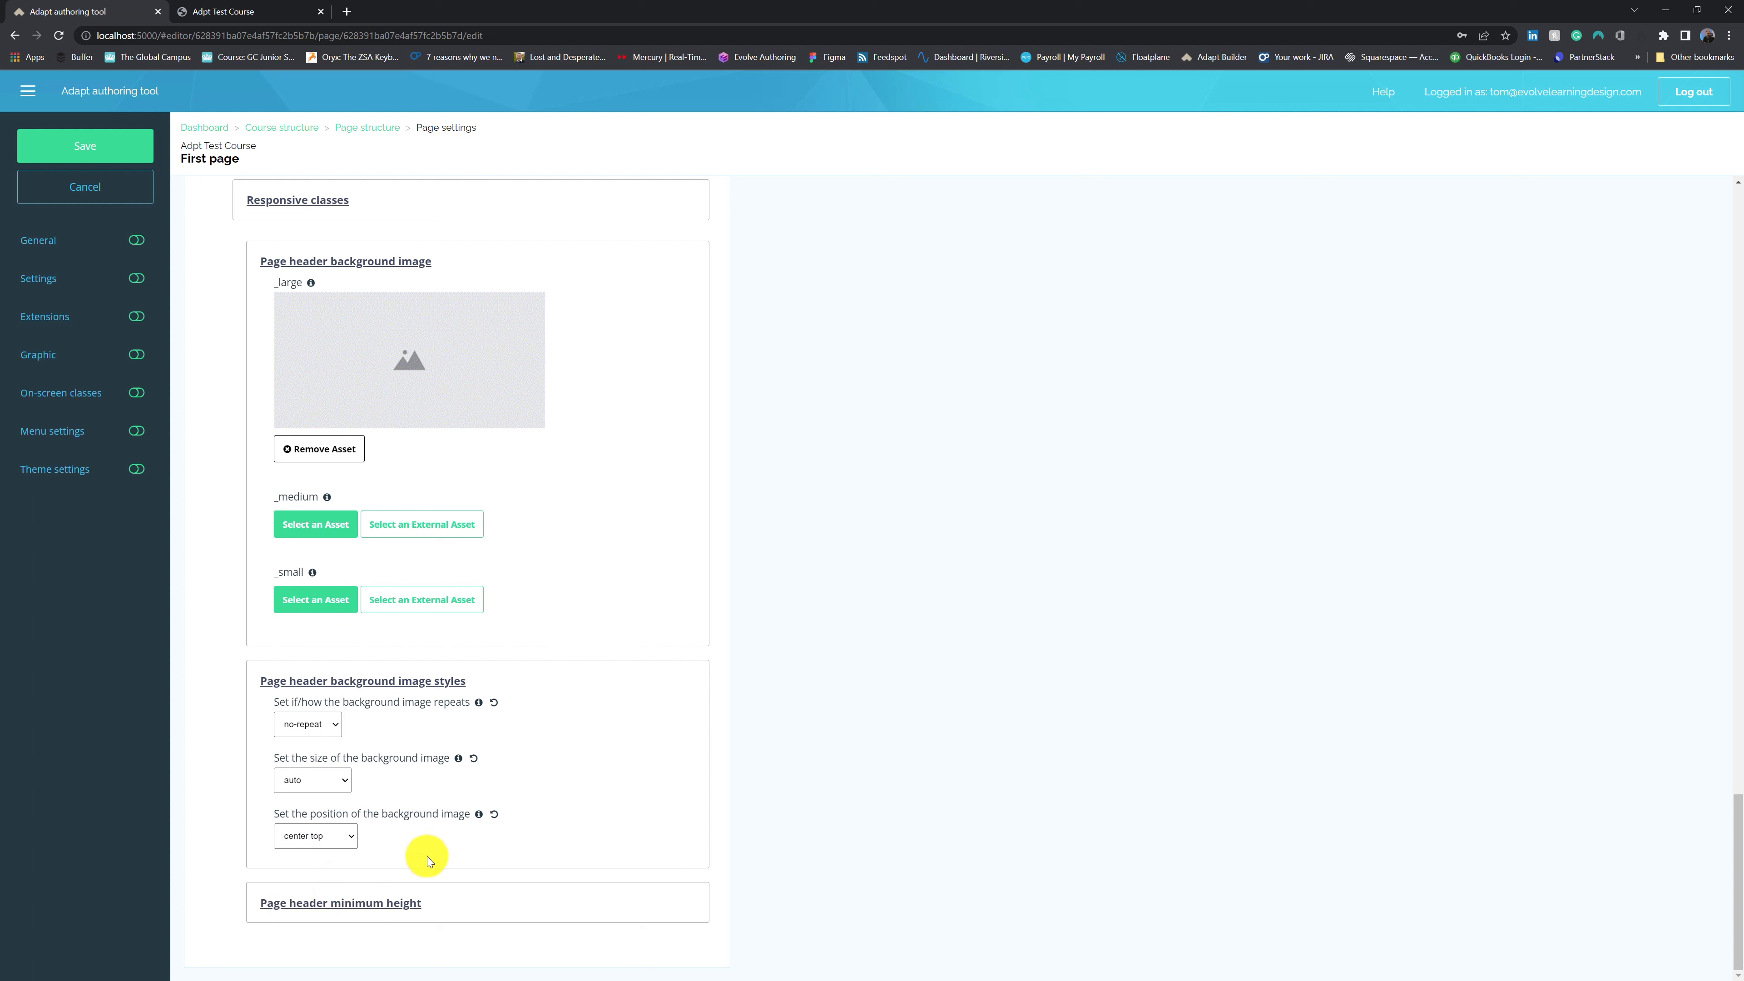
Examine the page header minimum height fields, then collapse that group and the page header background image group
{"action": "left_click", "coordinate": [410, 903]}
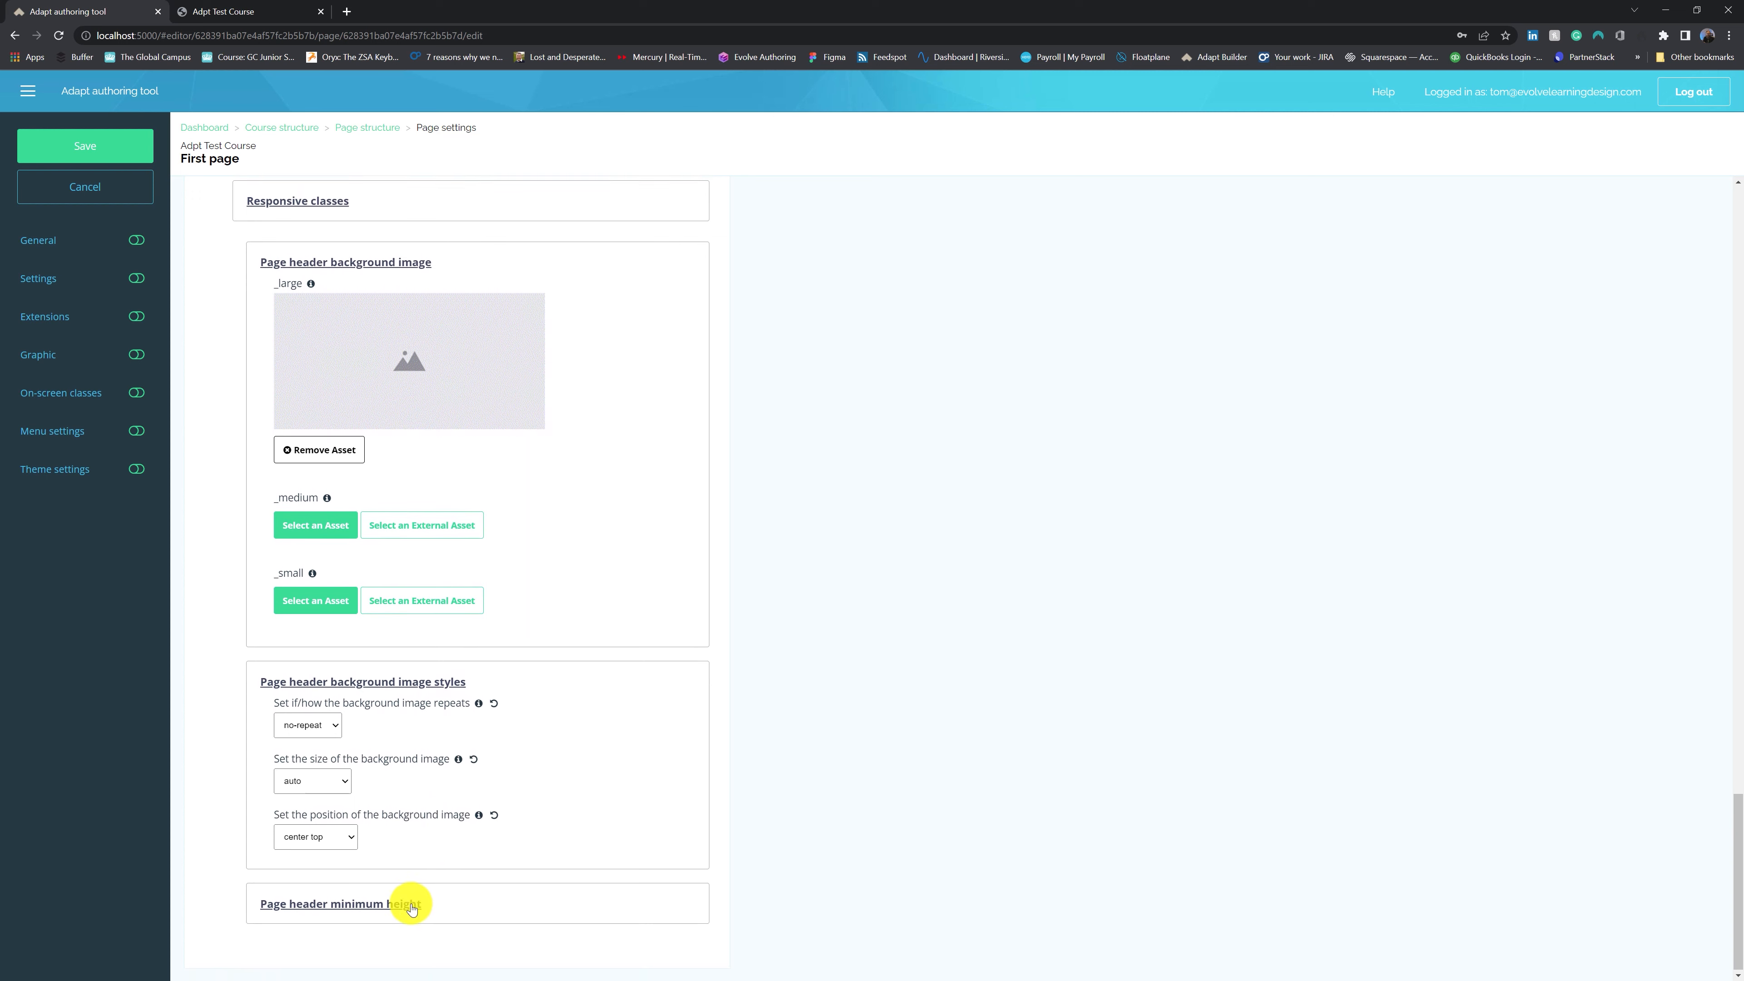
{"action": "scroll", "coordinate": [495, 873], "scroll_direction": "down", "scroll_amount": 3}
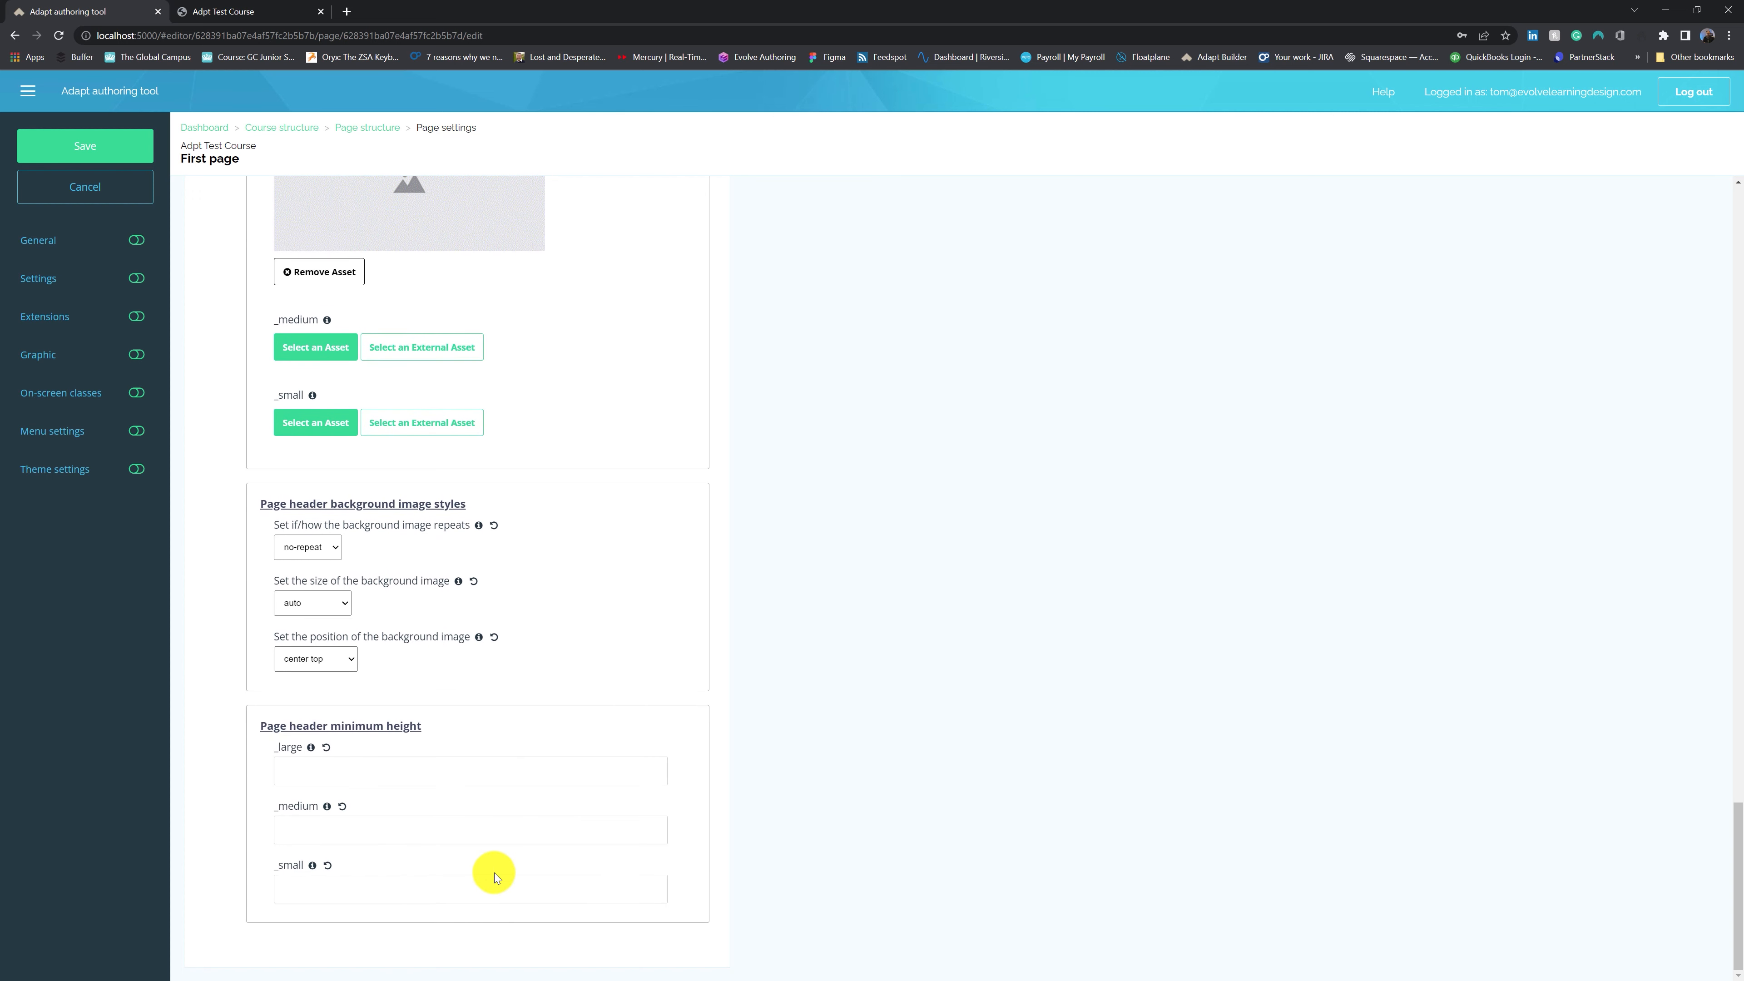
{"action": "left_click", "coordinate": [403, 726]}
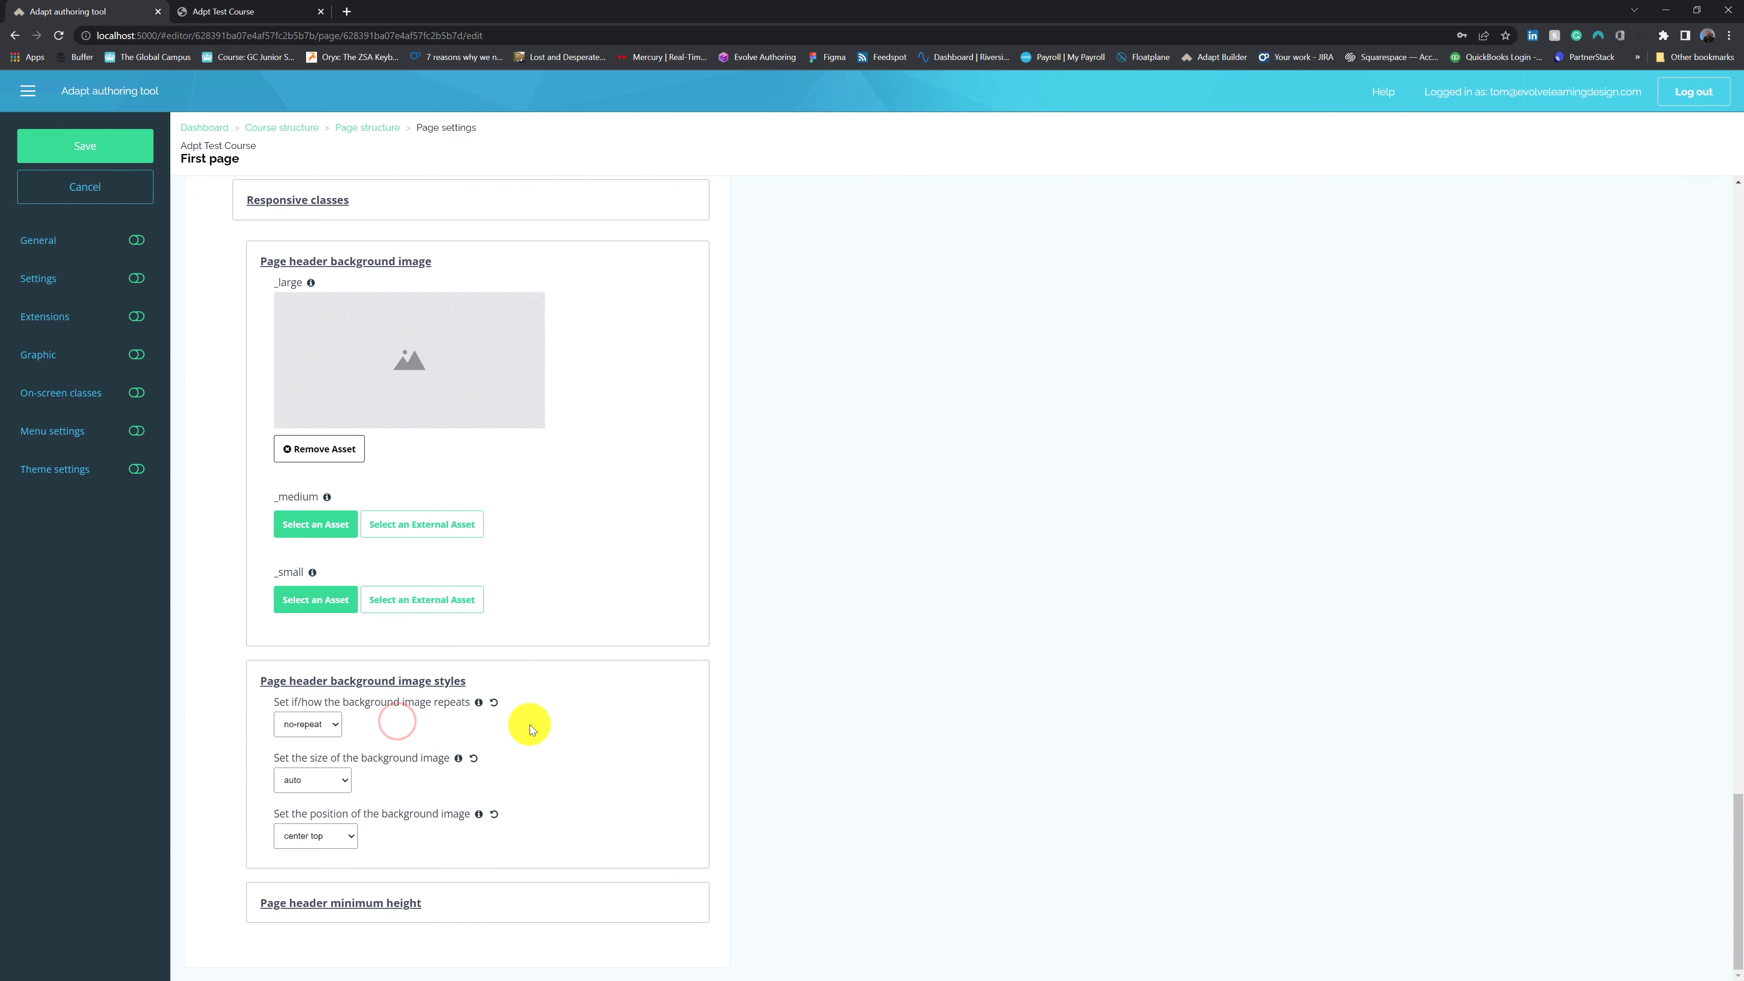
{"action": "left_click", "coordinate": [388, 603]}
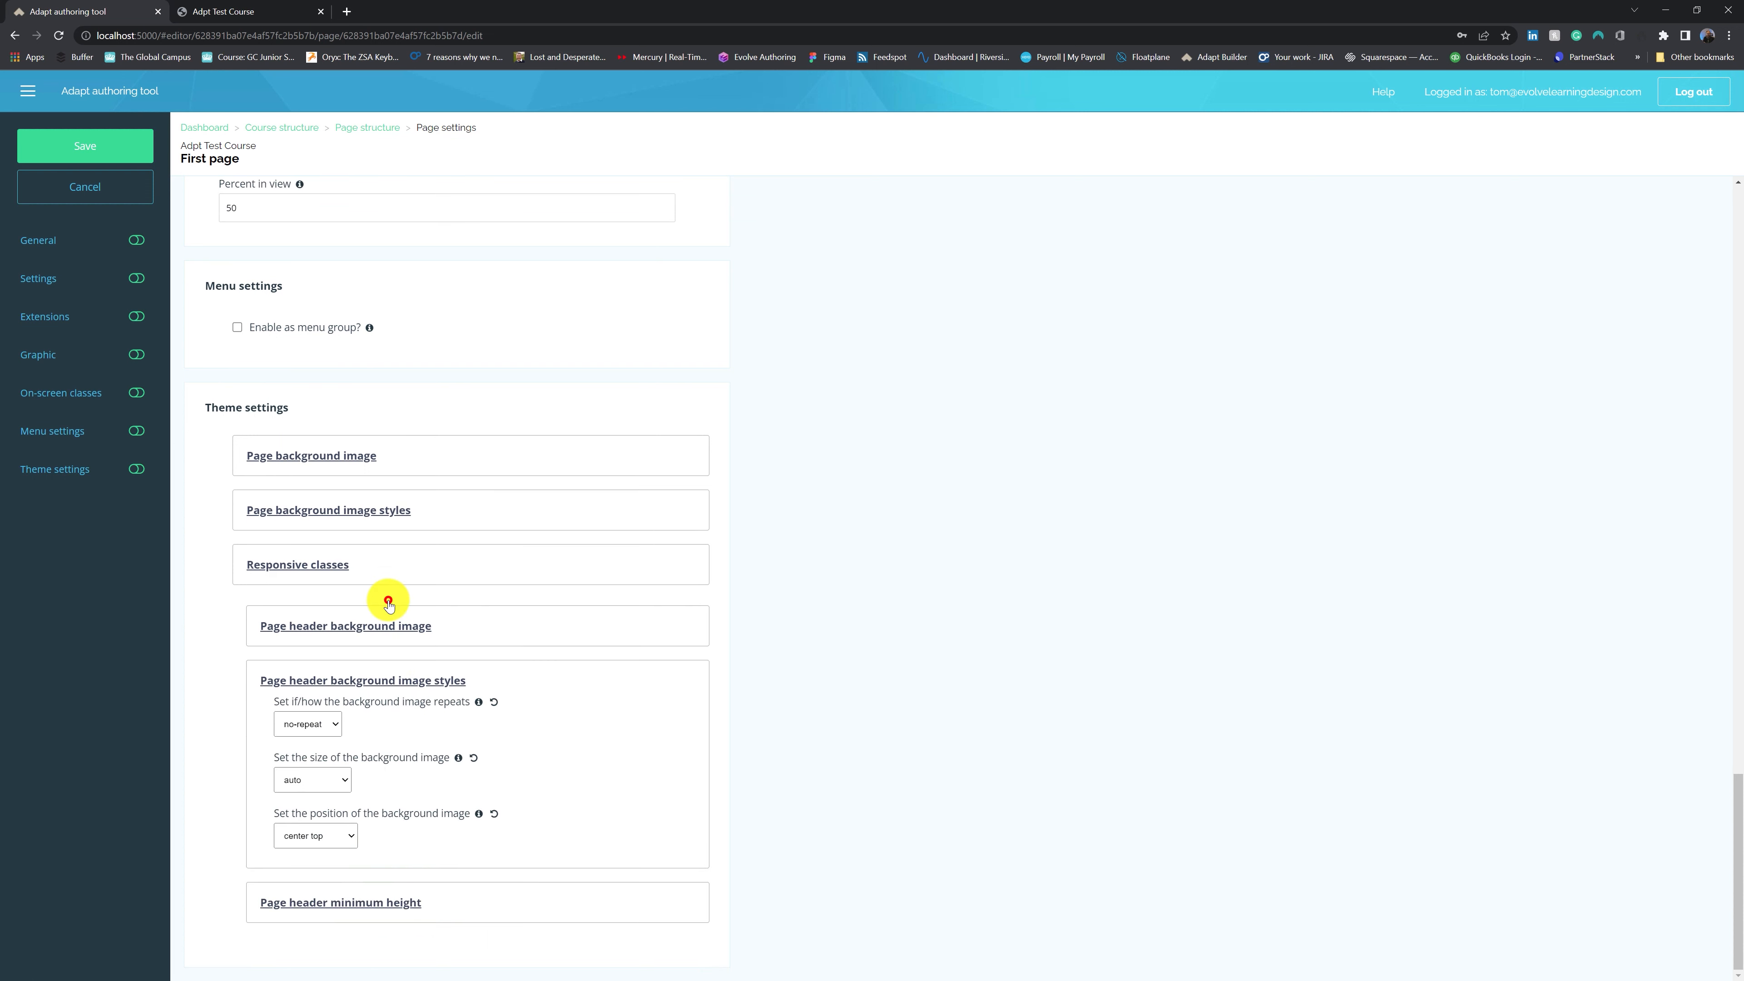
Save the page settings and open the Introduction page in the course preview
{"action": "left_click", "coordinate": [113, 154]}
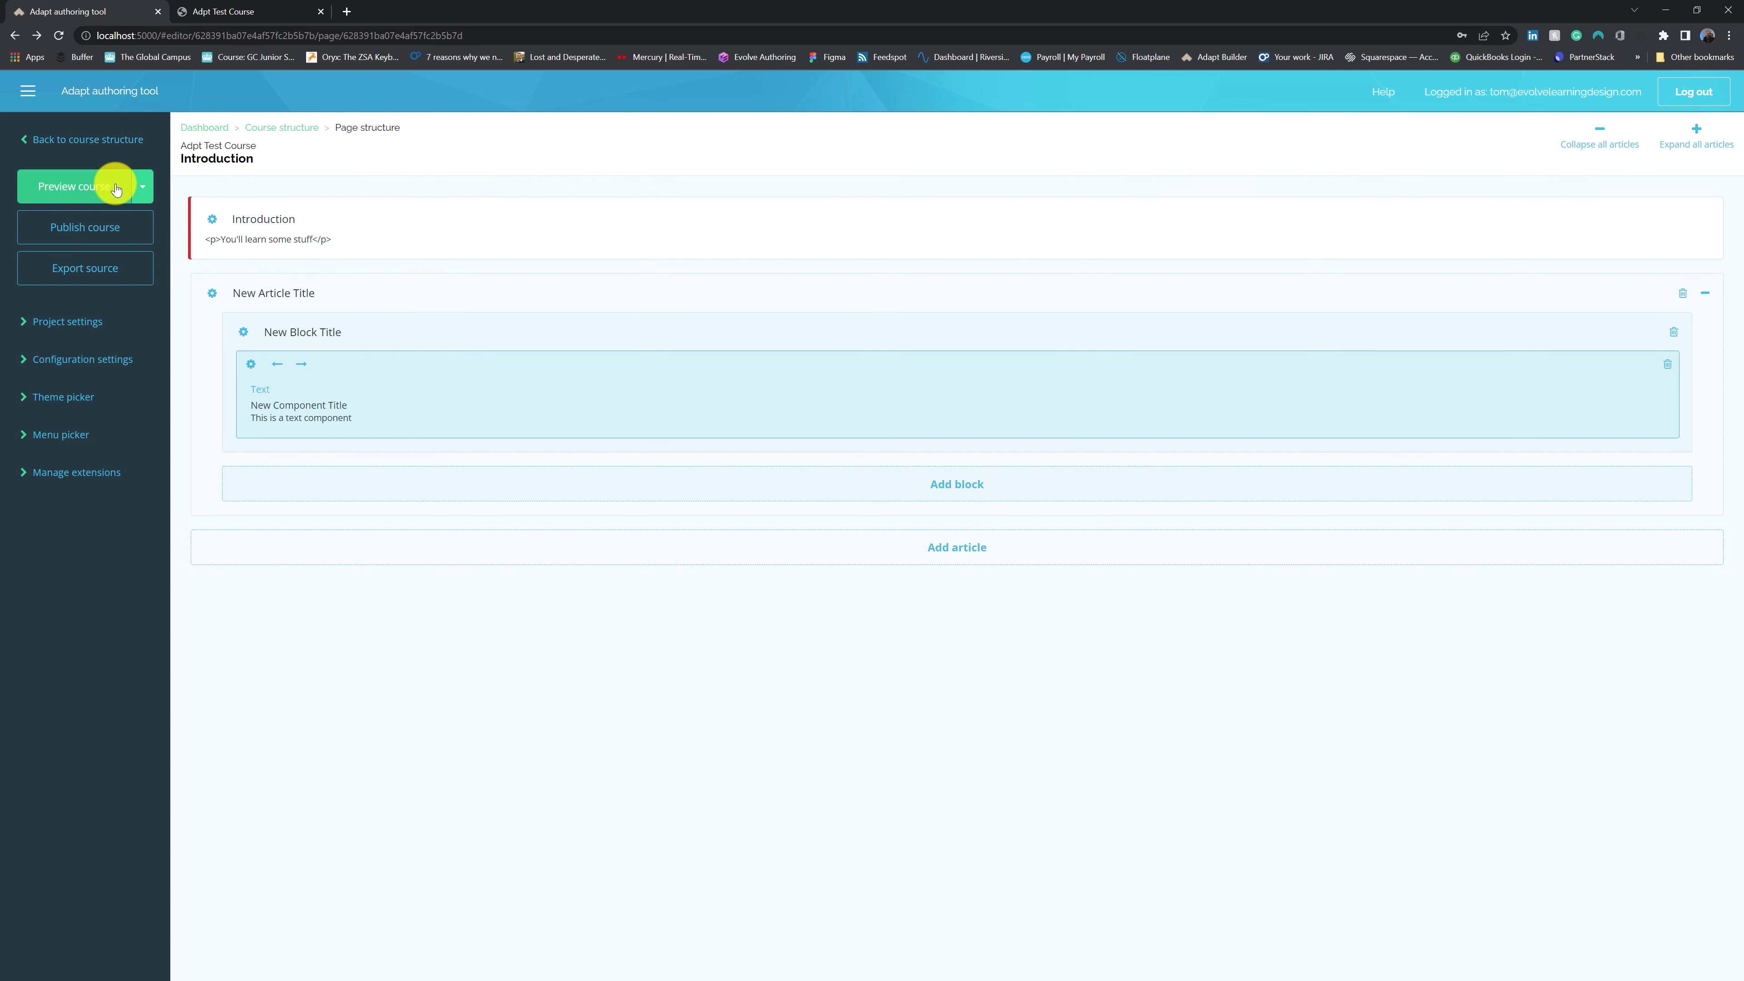
{"action": "left_click", "coordinate": [76, 192]}
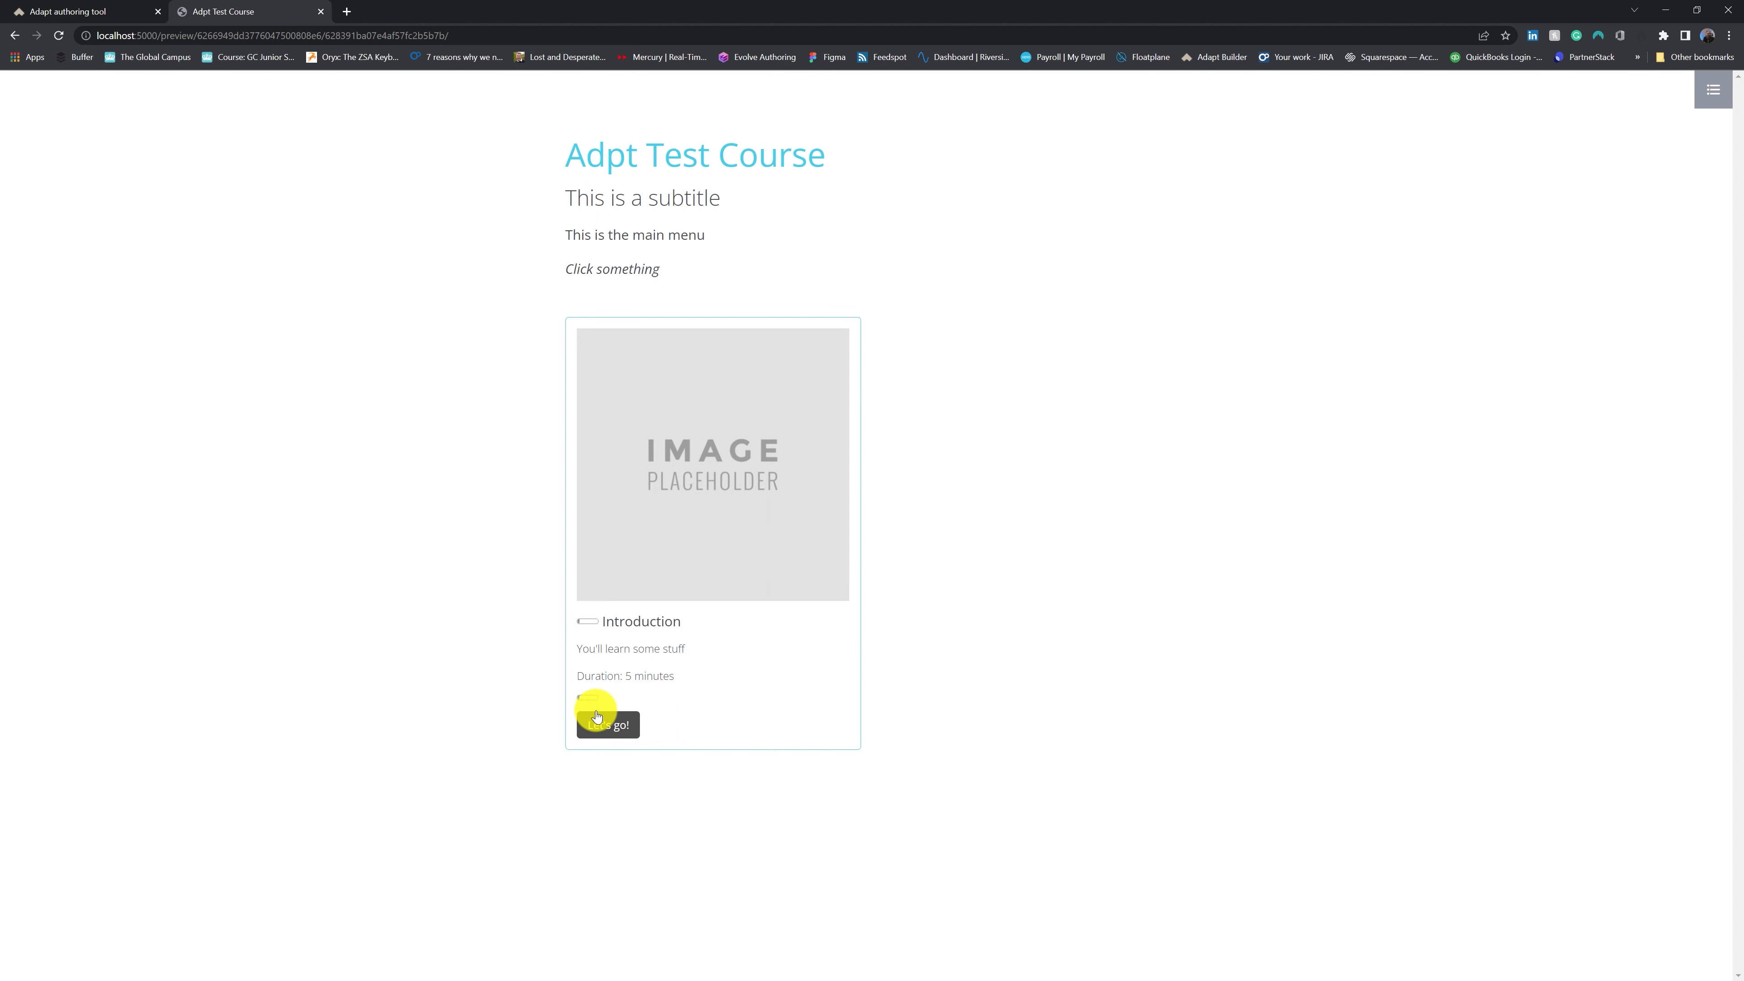
{"action": "left_click", "coordinate": [614, 729]}
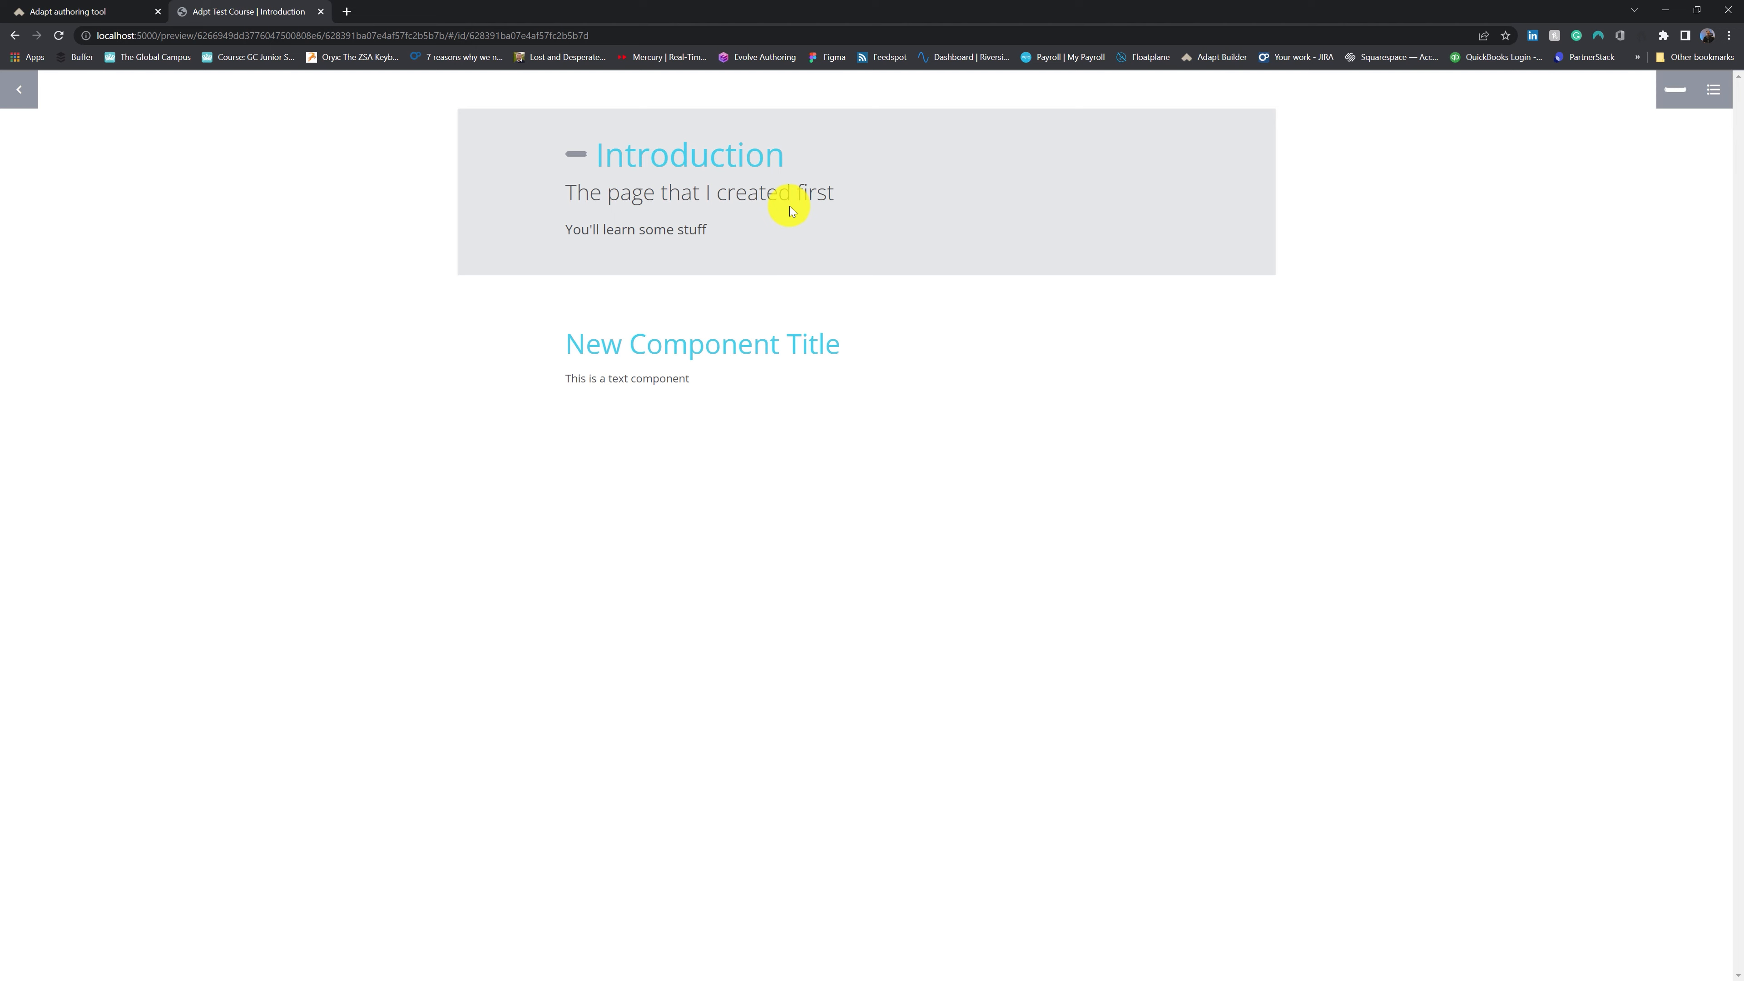
Return to the page structure in the authoring tool and collapse the new article, then expand it again
{"action": "left_click", "coordinate": [58, 12]}
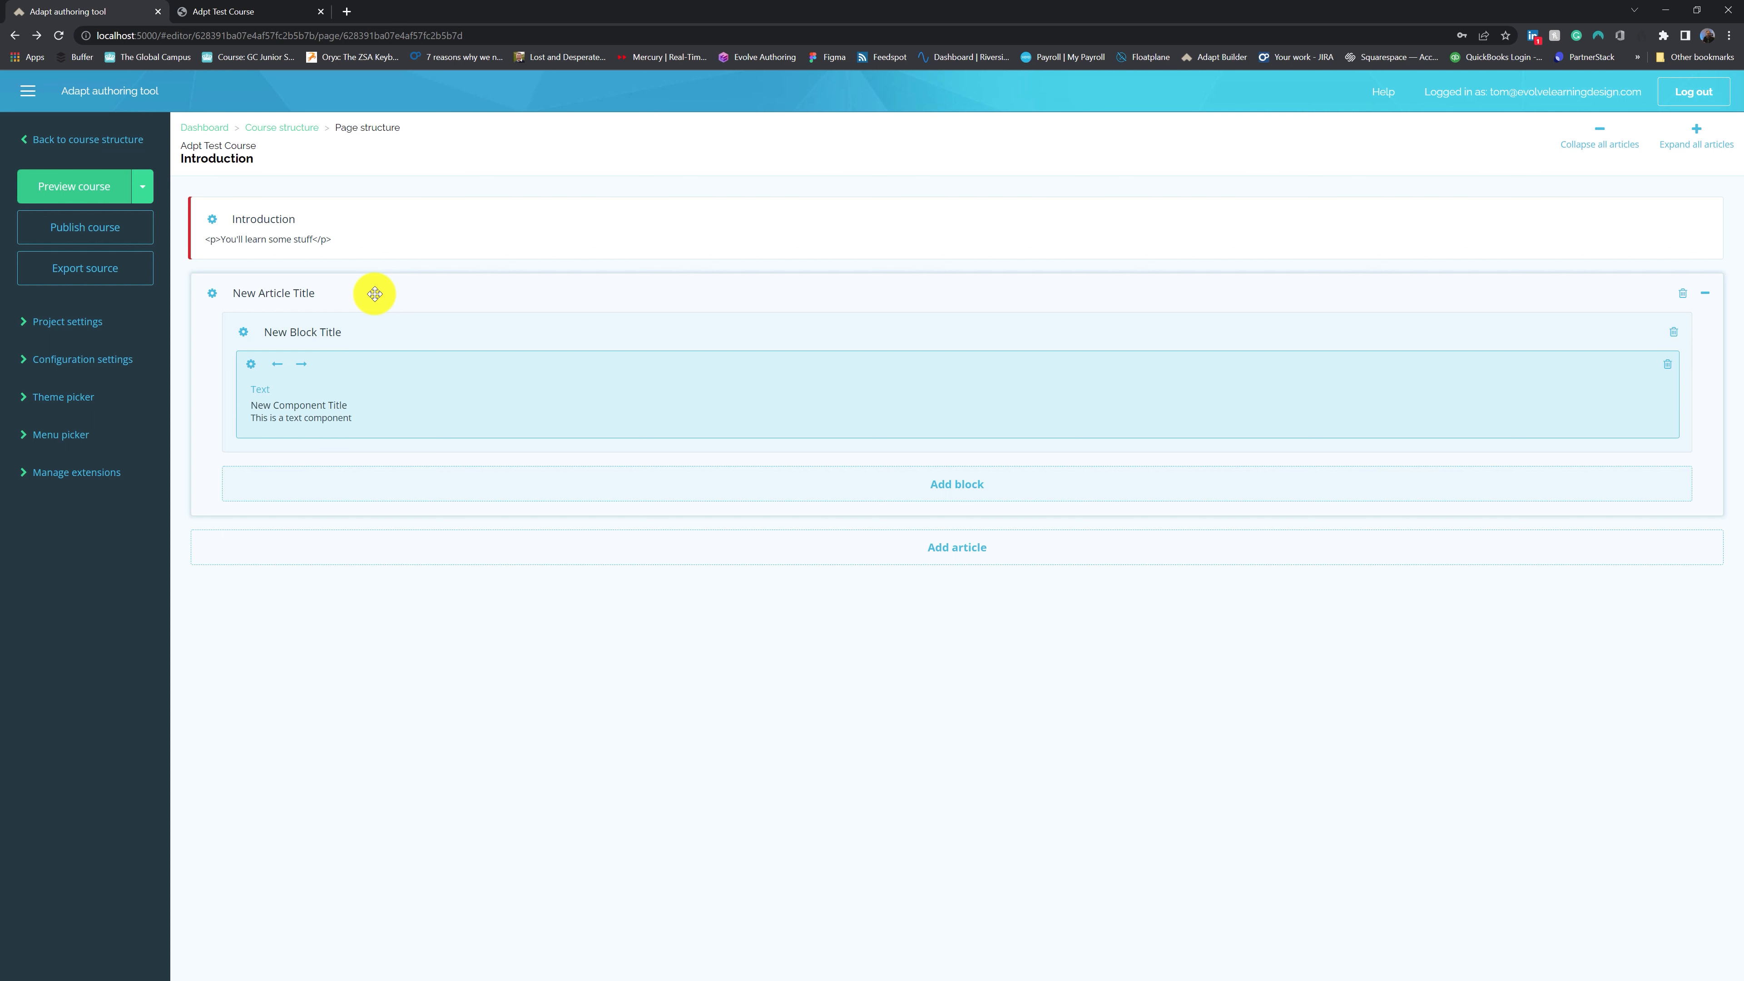
{"action": "left_click", "coordinate": [387, 330]}
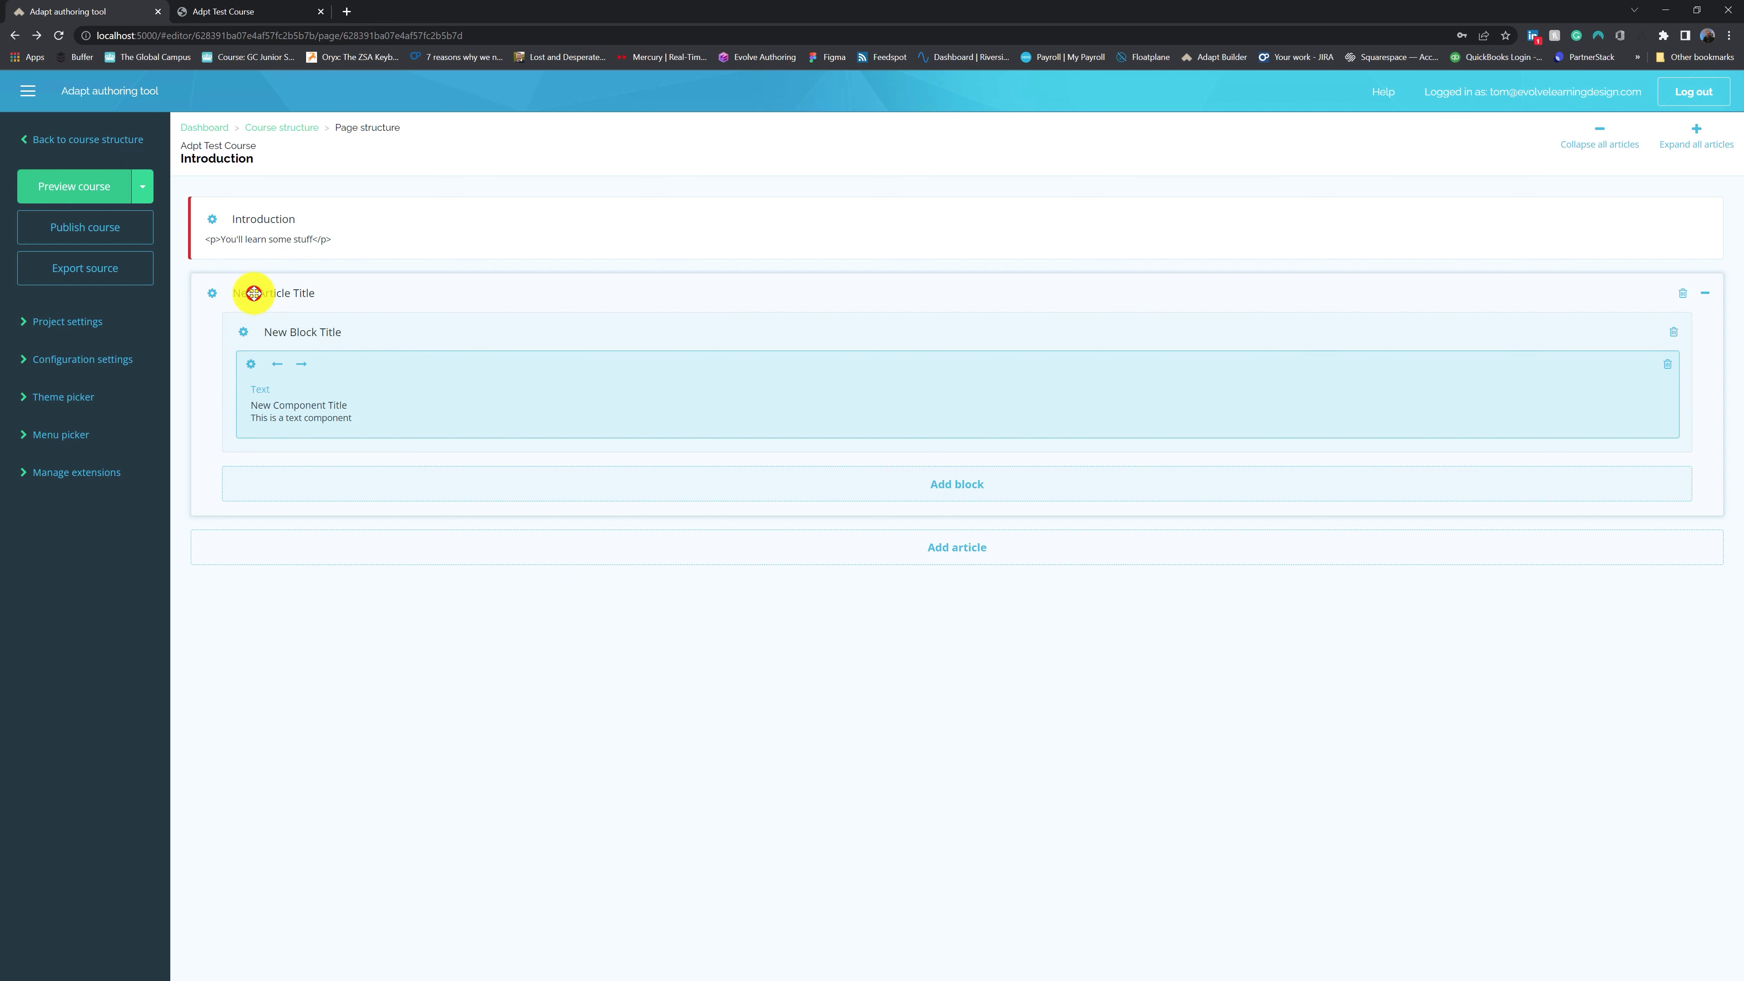
{"action": "left_click", "coordinate": [214, 297]}
{"action": "left_click", "coordinate": [459, 288]}
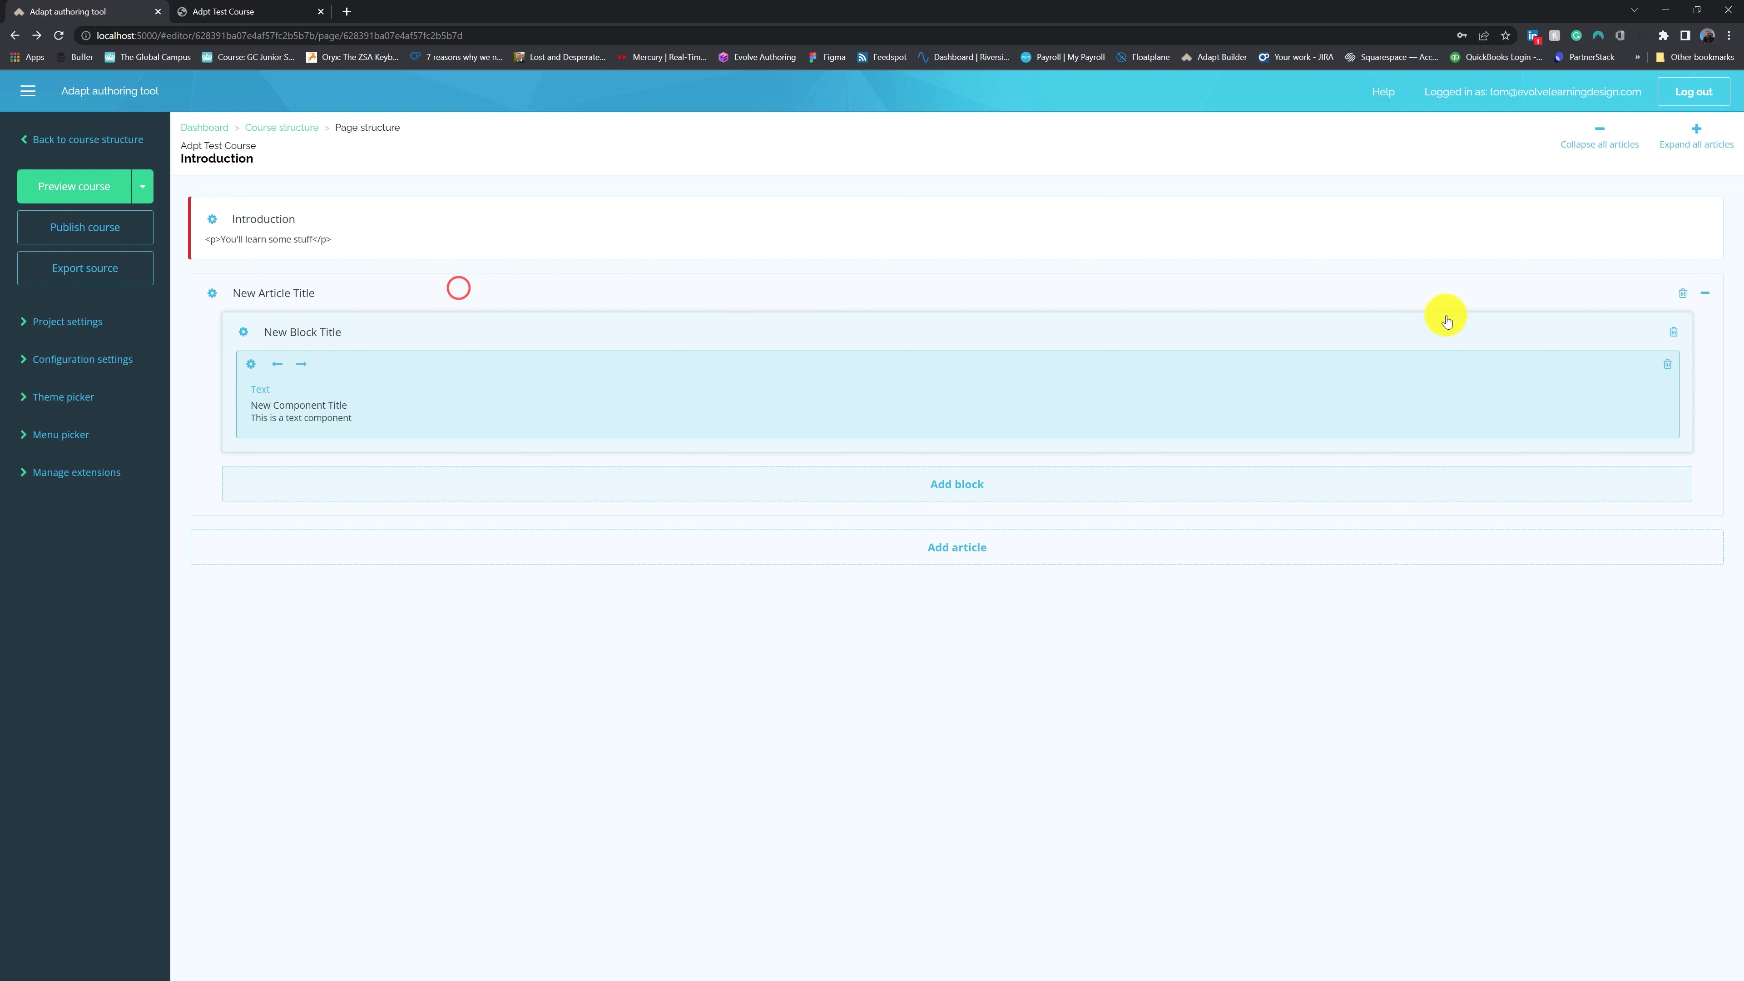
{"action": "left_click", "coordinate": [1708, 297]}
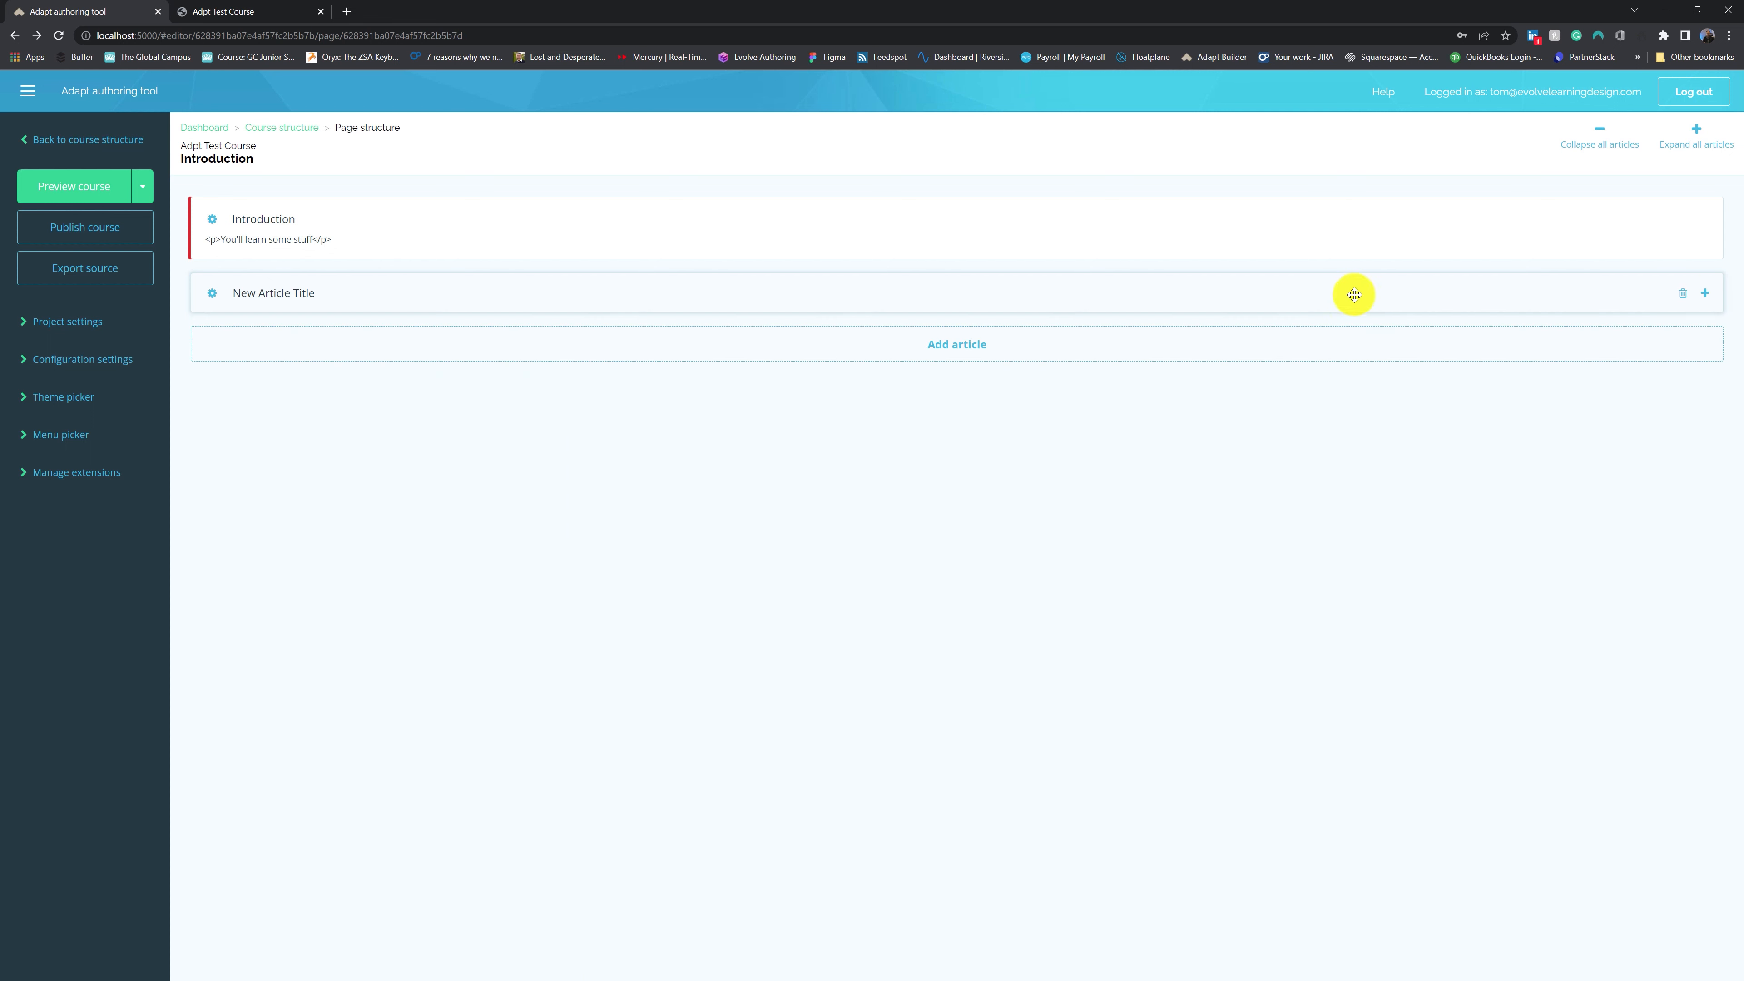
{"action": "left_click", "coordinate": [1711, 294]}
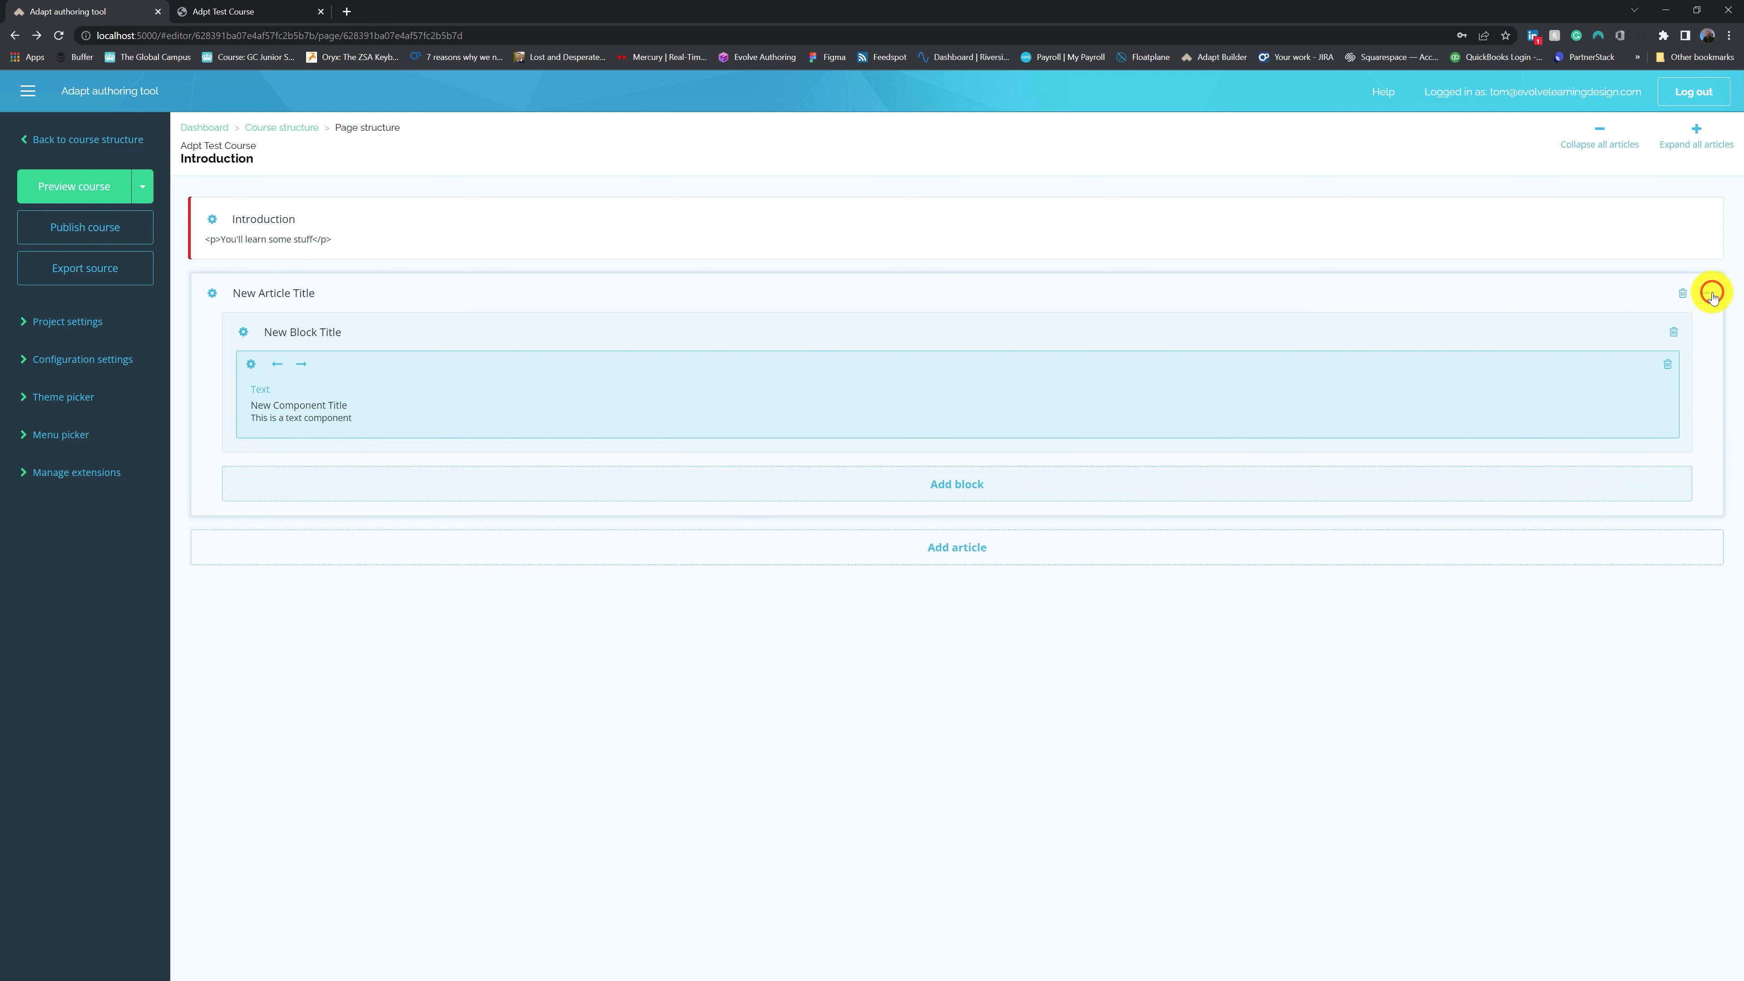
Open the new article's settings, check the Introduction page in the course preview, and set the article title to "Introduction Text"
{"action": "left_click", "coordinate": [219, 297]}
{"action": "left_click", "coordinate": [242, 292]}
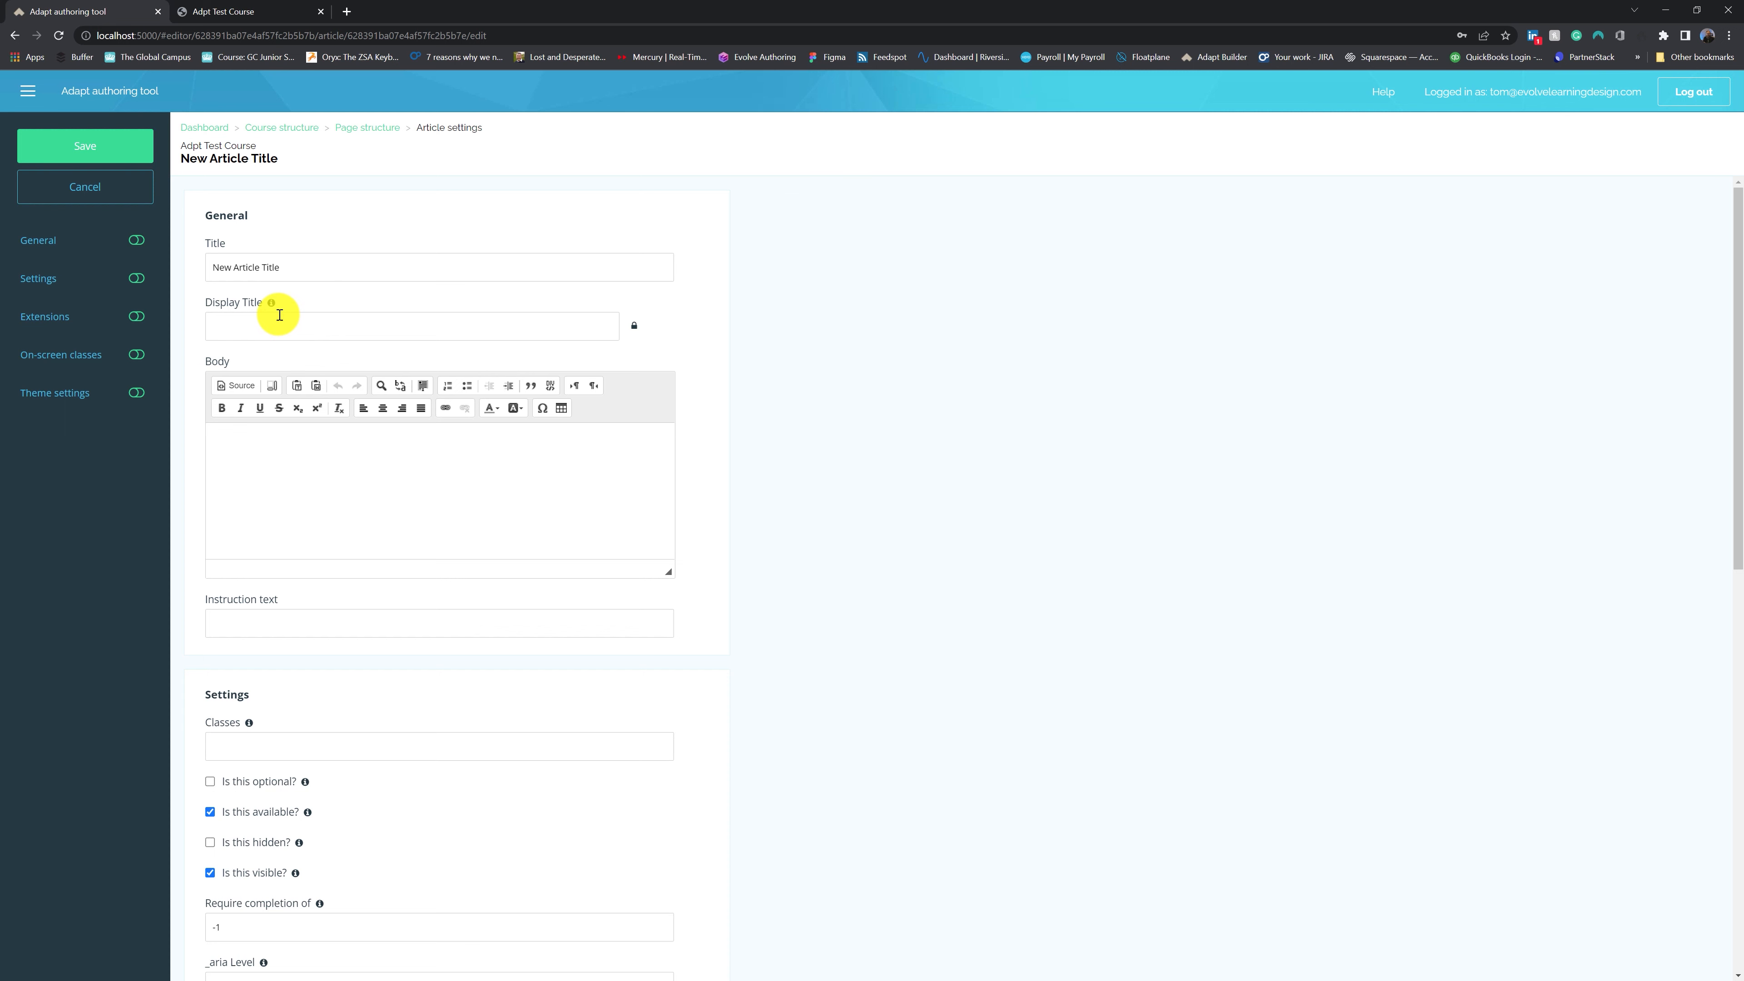
{"action": "left_click", "coordinate": [236, 10]}
{"action": "left_click", "coordinate": [609, 725]}
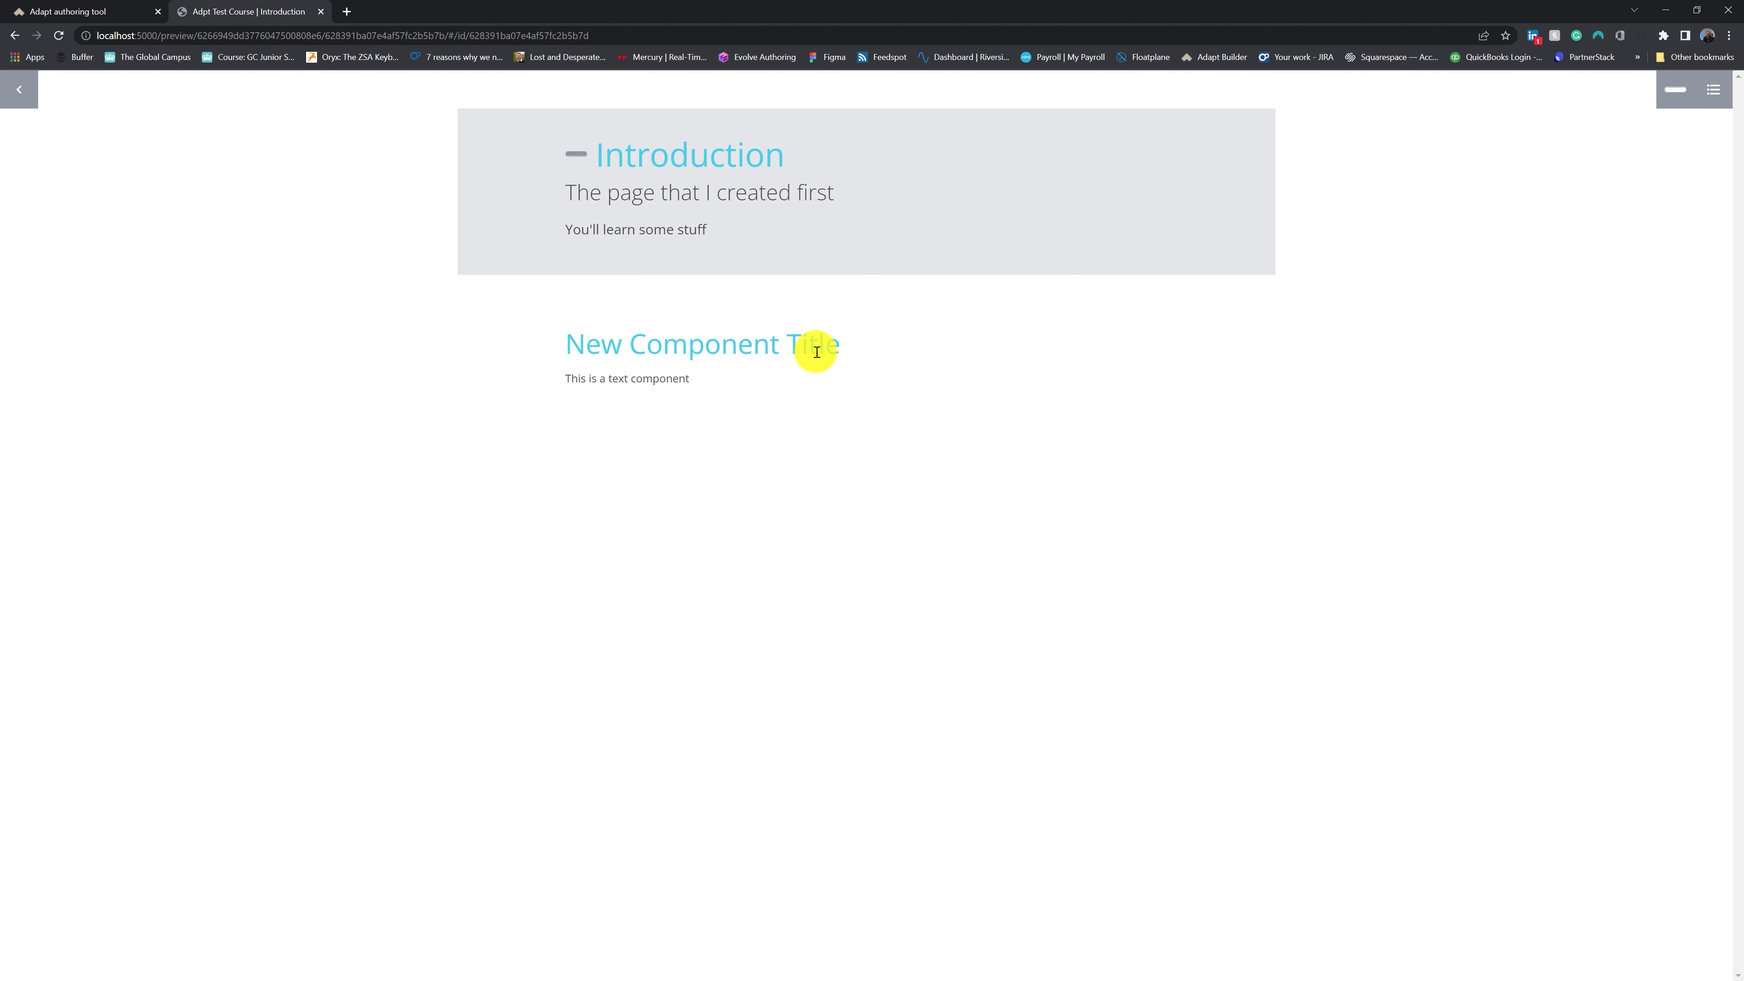
{"action": "left_click", "coordinate": [97, 7]}
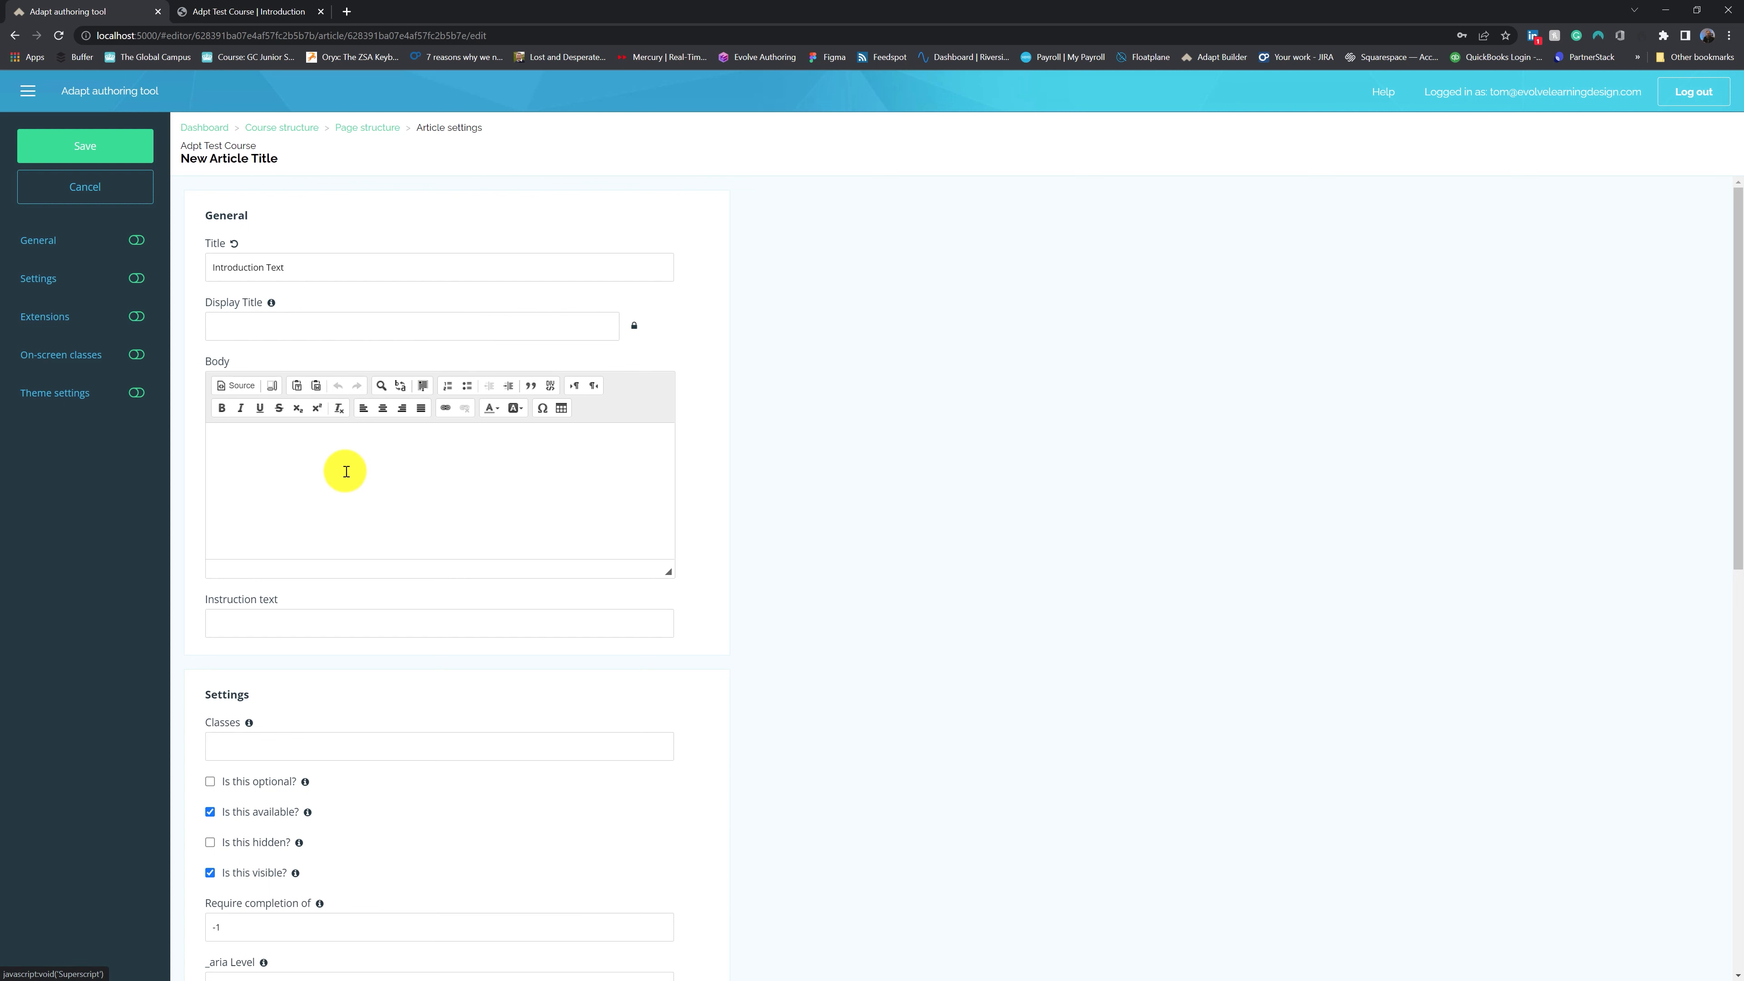
Examine the article's body and instruction text fields and its general settings down to the extensions
{"action": "left_click", "coordinate": [316, 480]}
{"action": "left_click", "coordinate": [332, 626]}
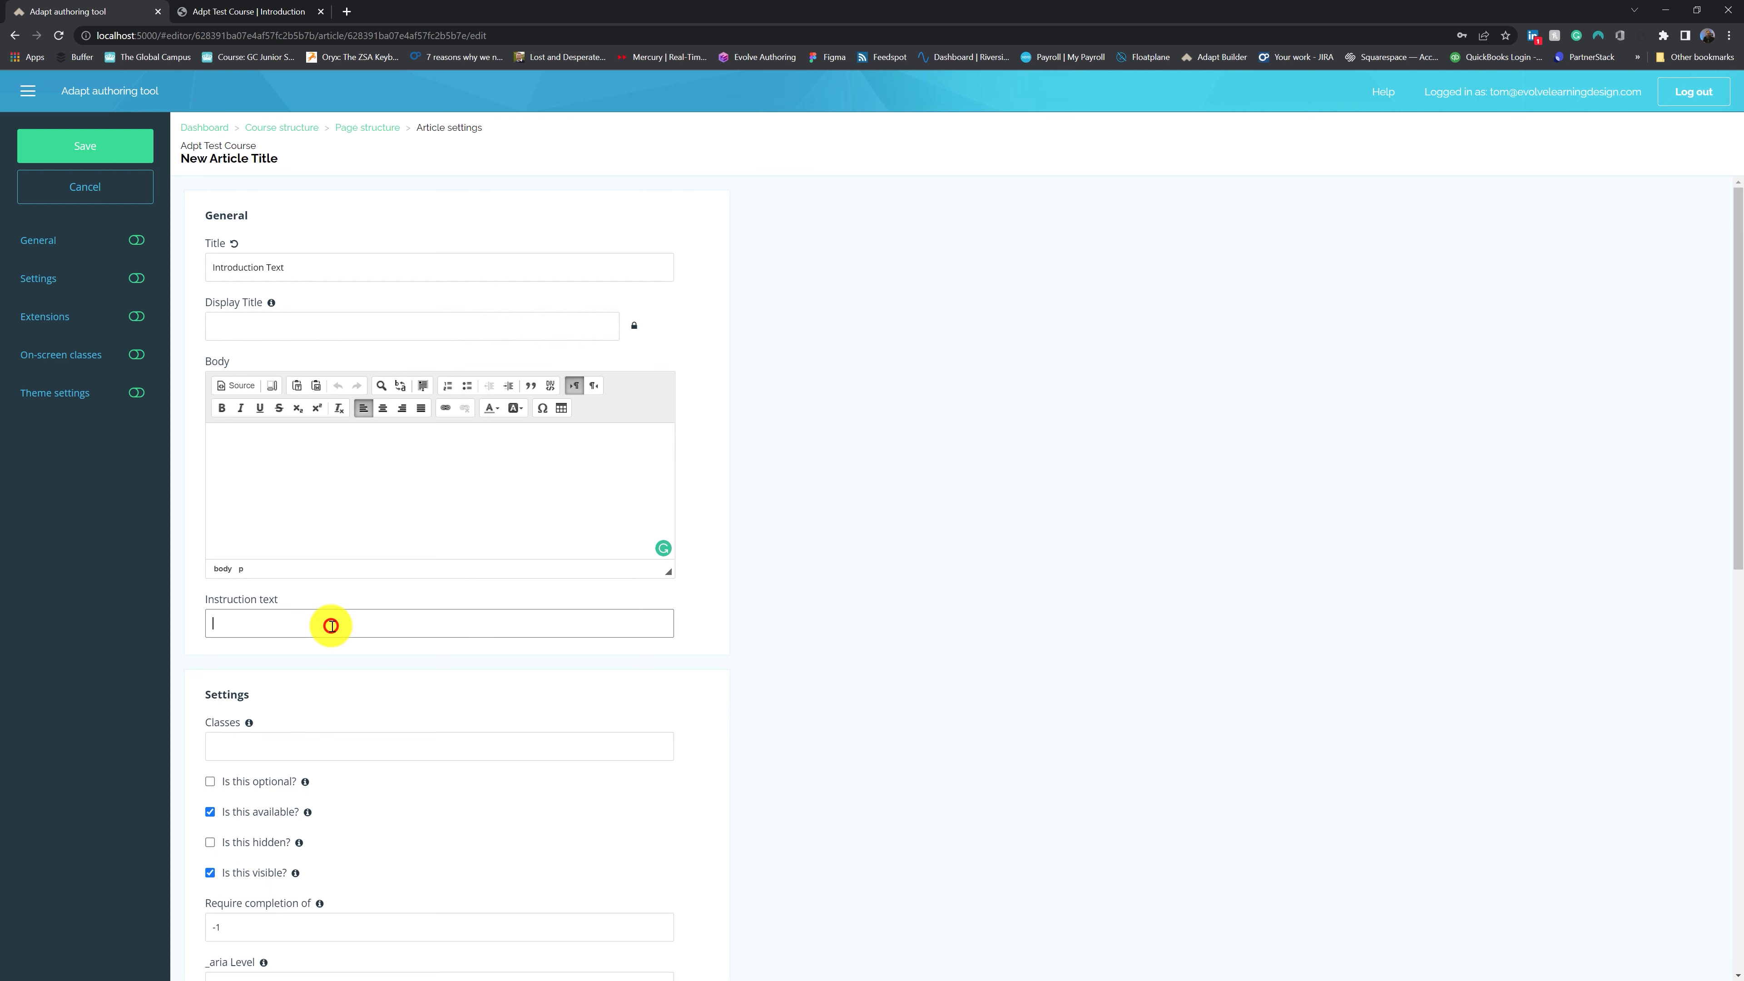
{"action": "scroll", "coordinate": [332, 625], "scroll_direction": "down", "scroll_amount": 1}
{"action": "scroll", "coordinate": [332, 626], "scroll_direction": "down", "scroll_amount": 2}
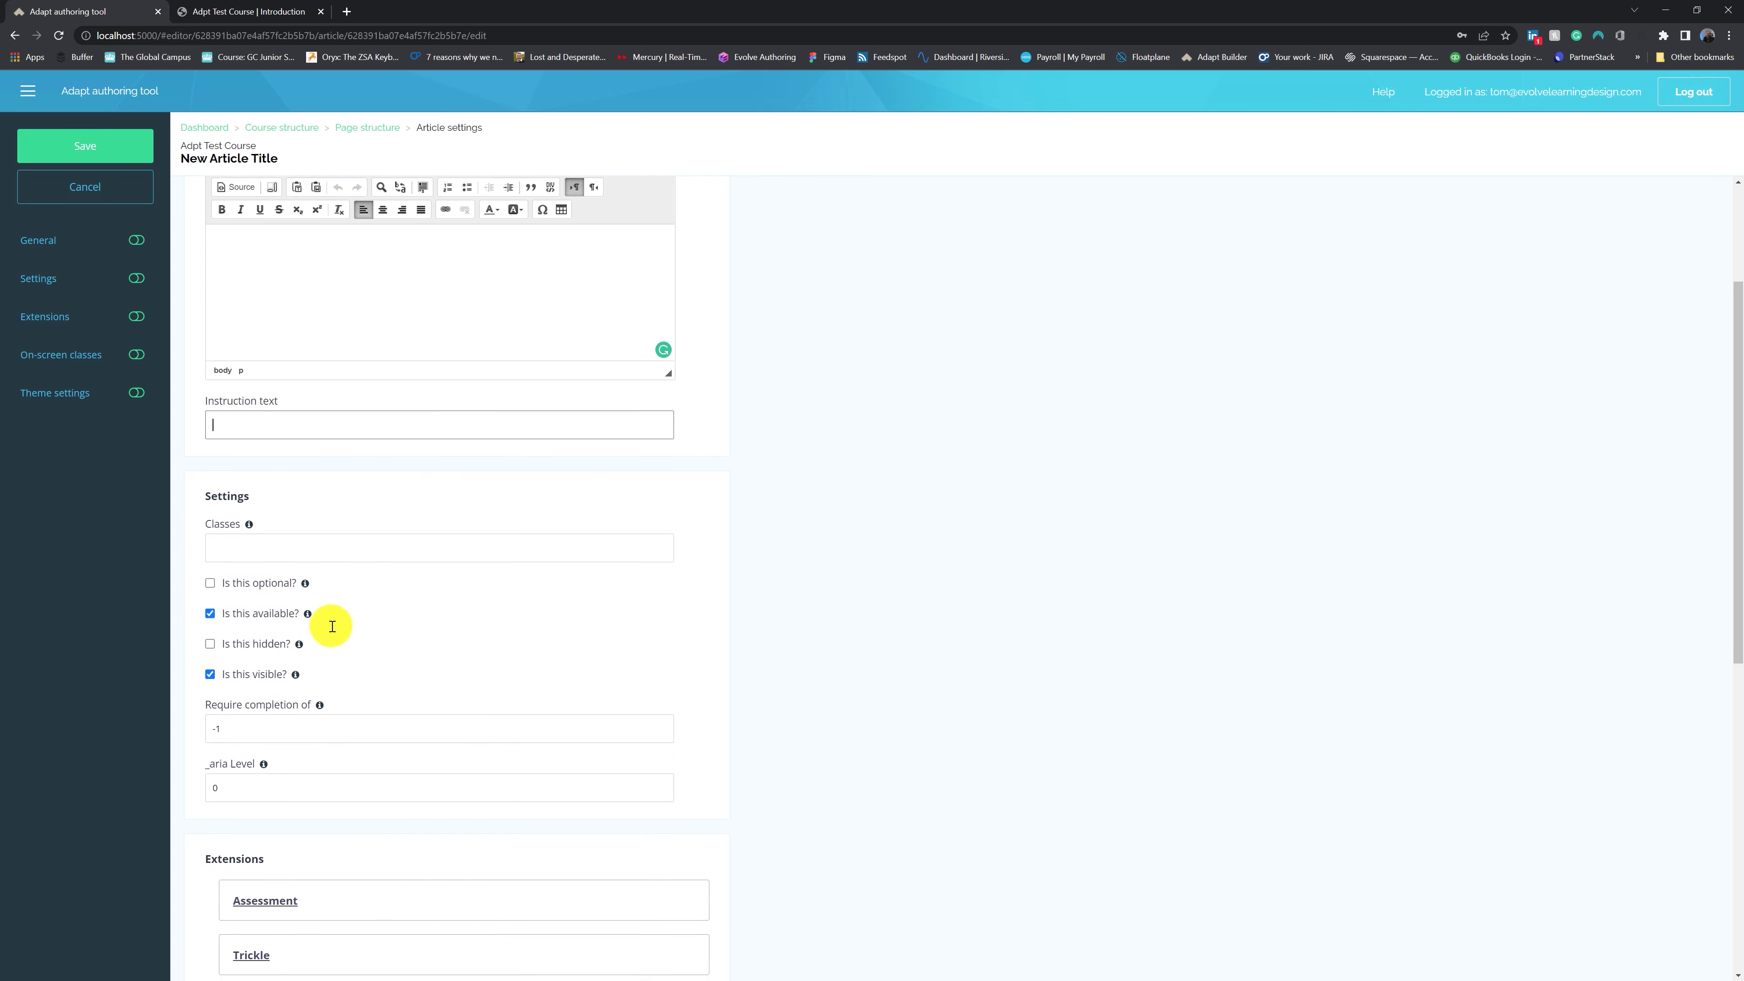
{"action": "scroll", "coordinate": [471, 606], "scroll_direction": "down", "scroll_amount": 7}
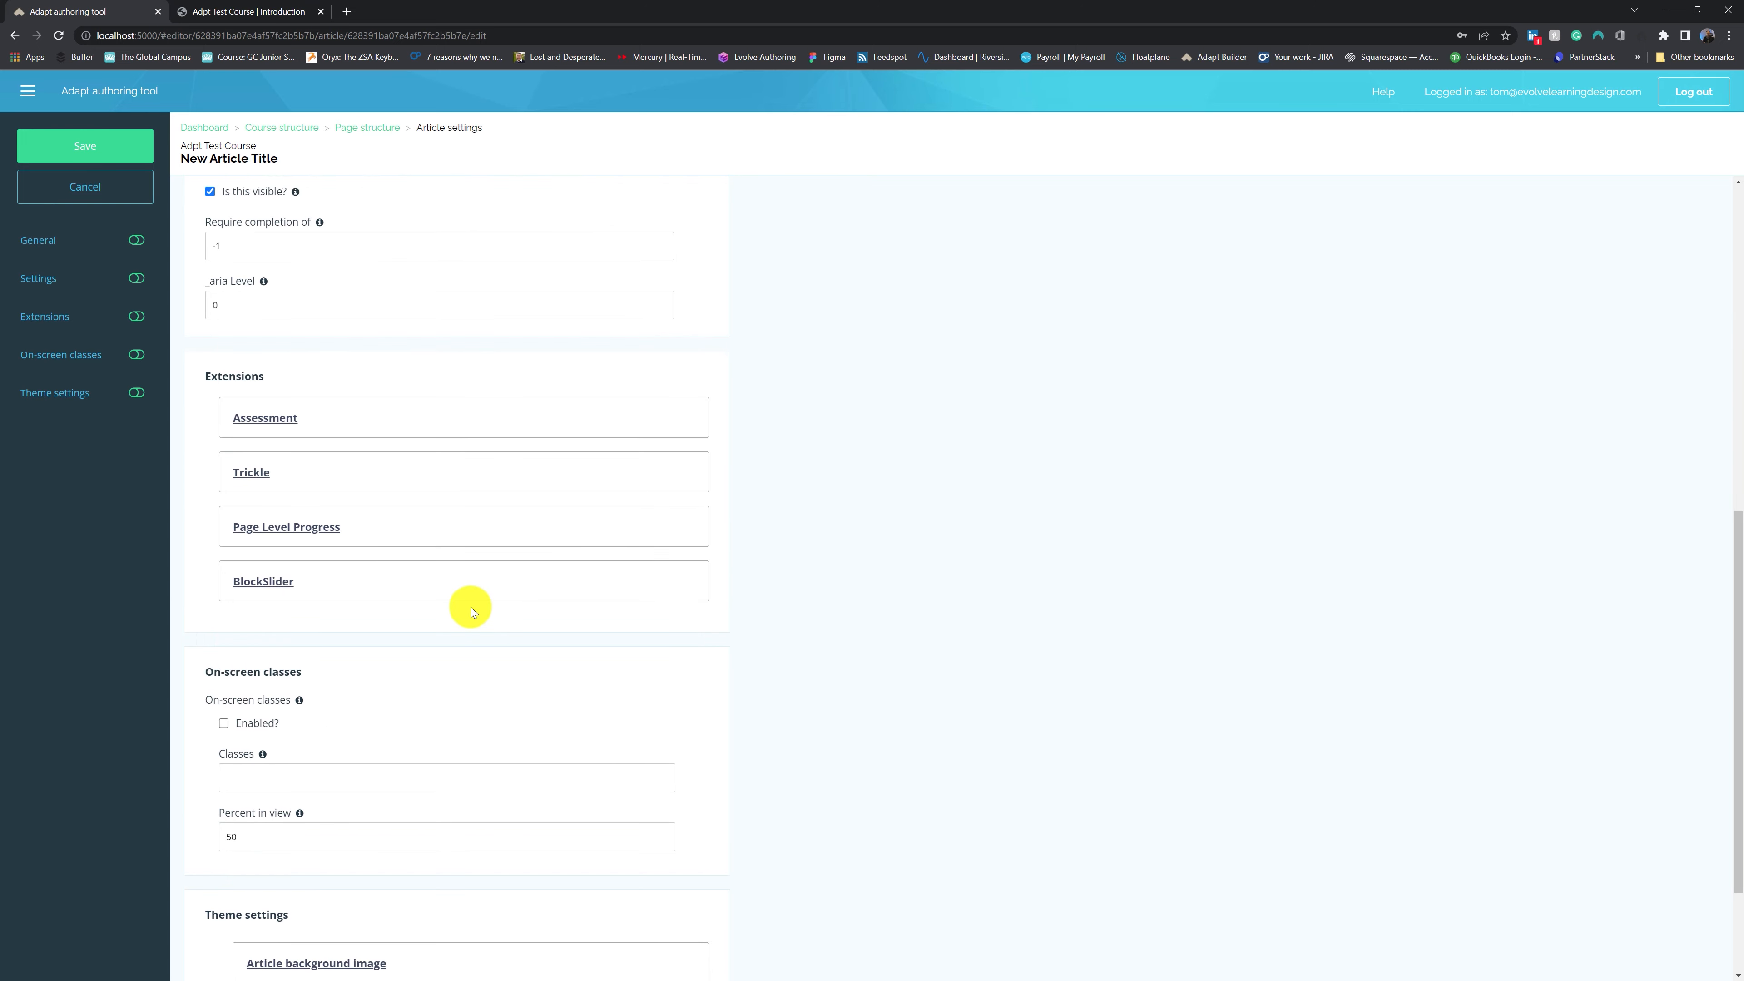
Examine the article's Assessment and BlockSlider extension options, then its on-screen classes and theme settings
{"action": "left_click", "coordinate": [383, 427]}
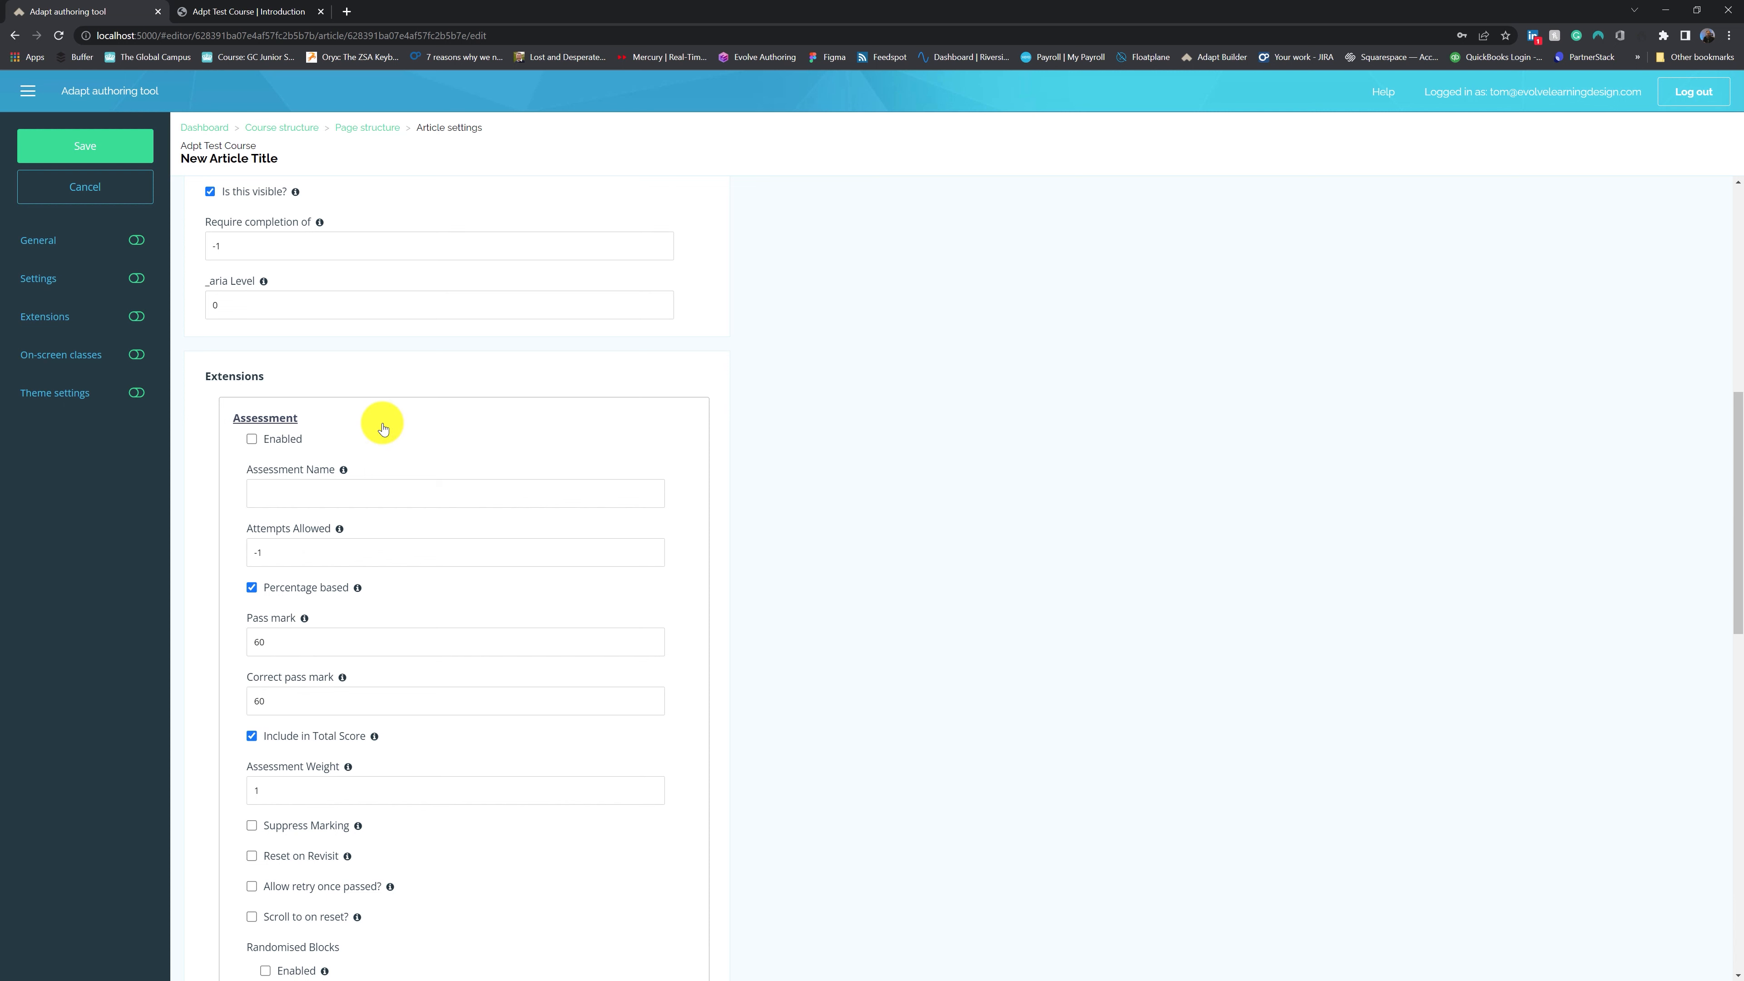
{"action": "scroll", "coordinate": [563, 746], "scroll_direction": "down", "scroll_amount": 3}
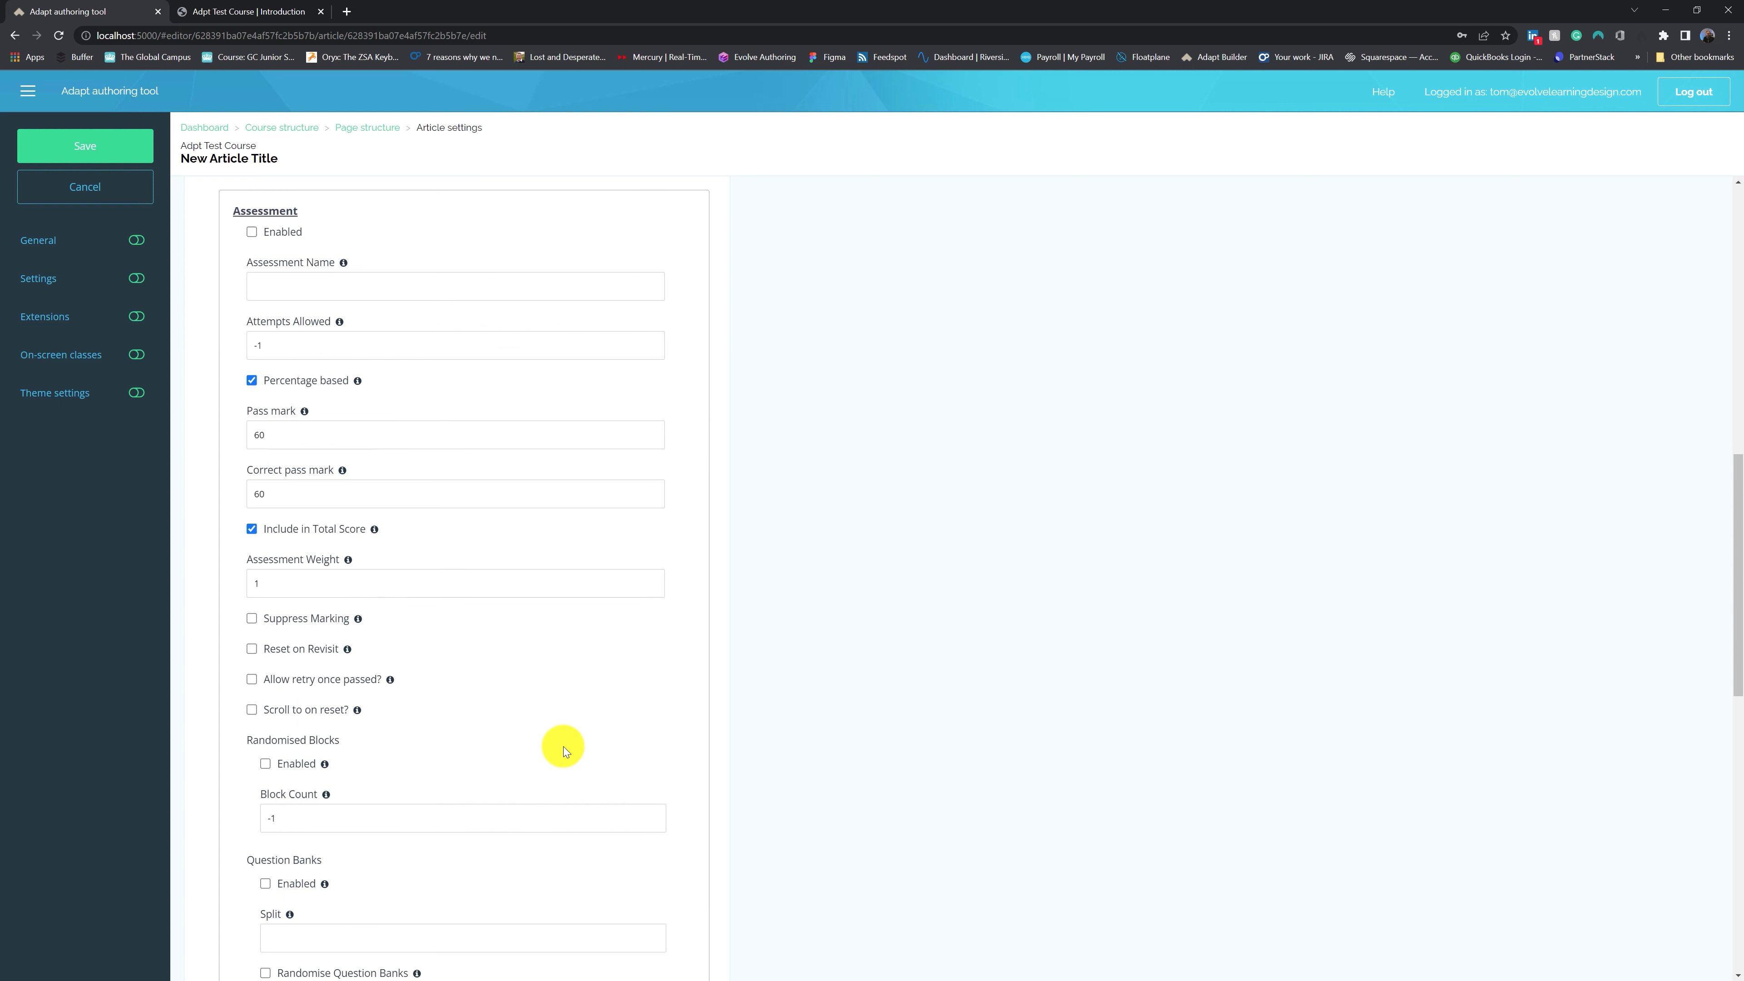
{"action": "scroll", "coordinate": [563, 747], "scroll_direction": "up", "scroll_amount": 3}
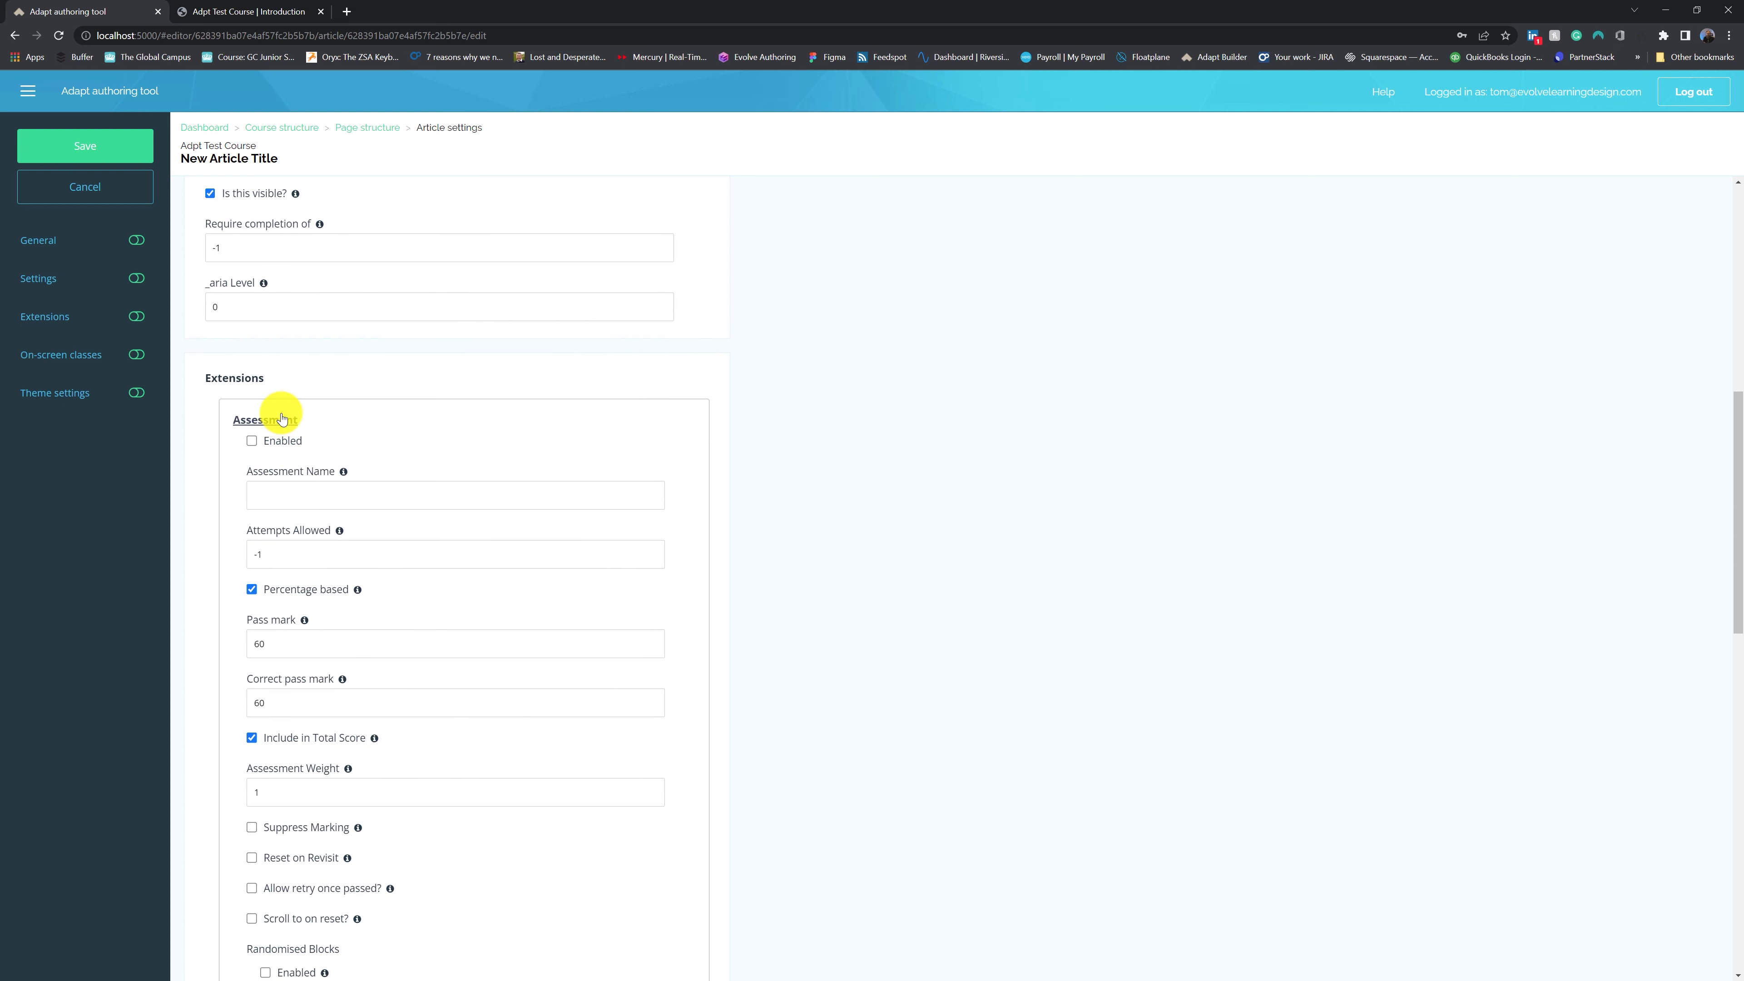
{"action": "left_click", "coordinate": [282, 419]}
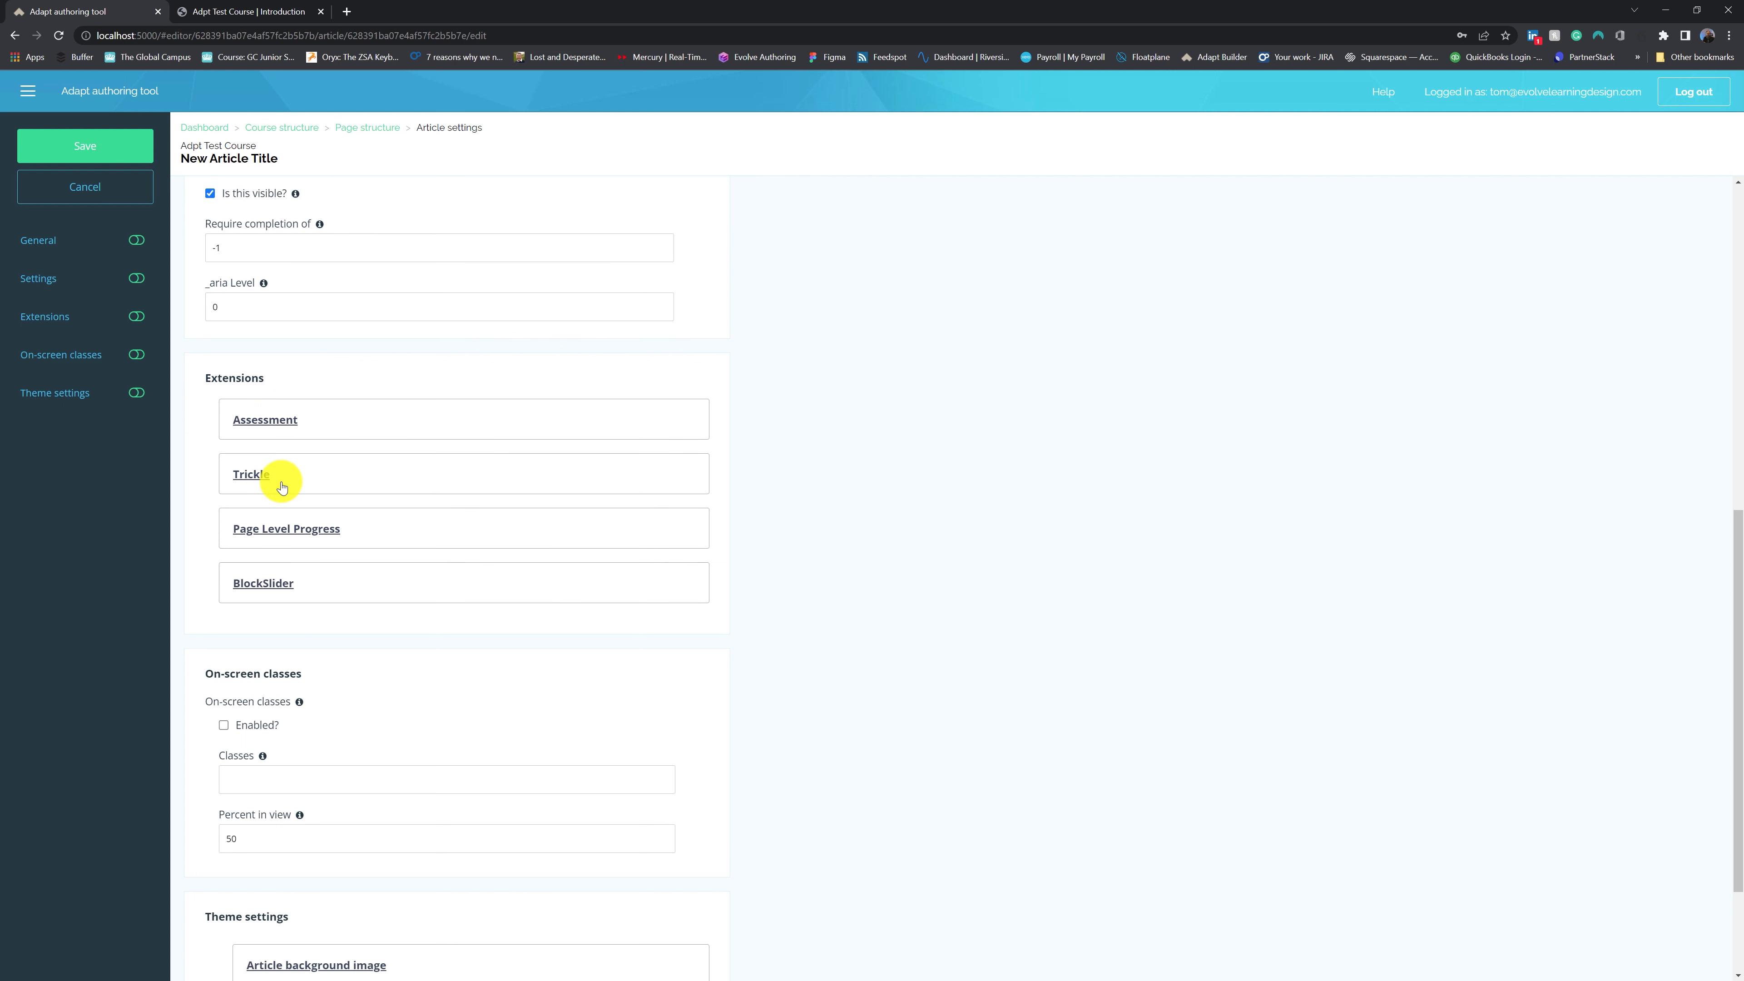
{"action": "left_click", "coordinate": [300, 591]}
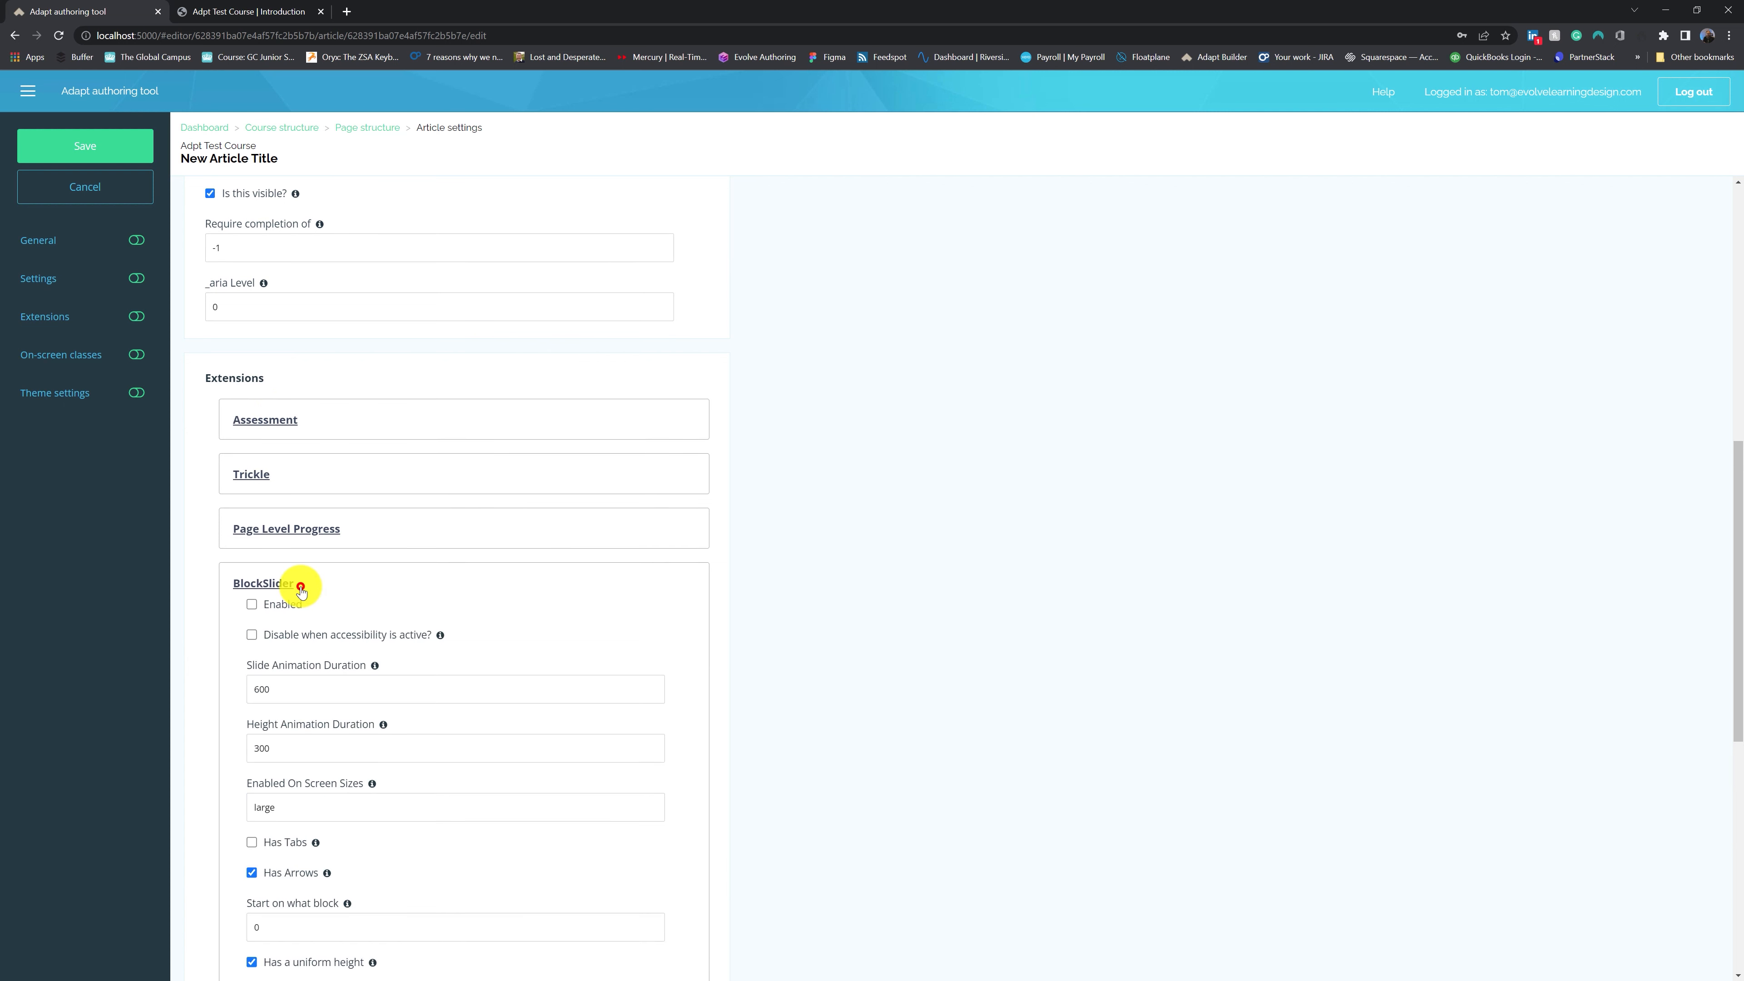
{"action": "left_click", "coordinate": [362, 594]}
{"action": "scroll", "coordinate": [569, 539], "scroll_direction": "down", "scroll_amount": 2}
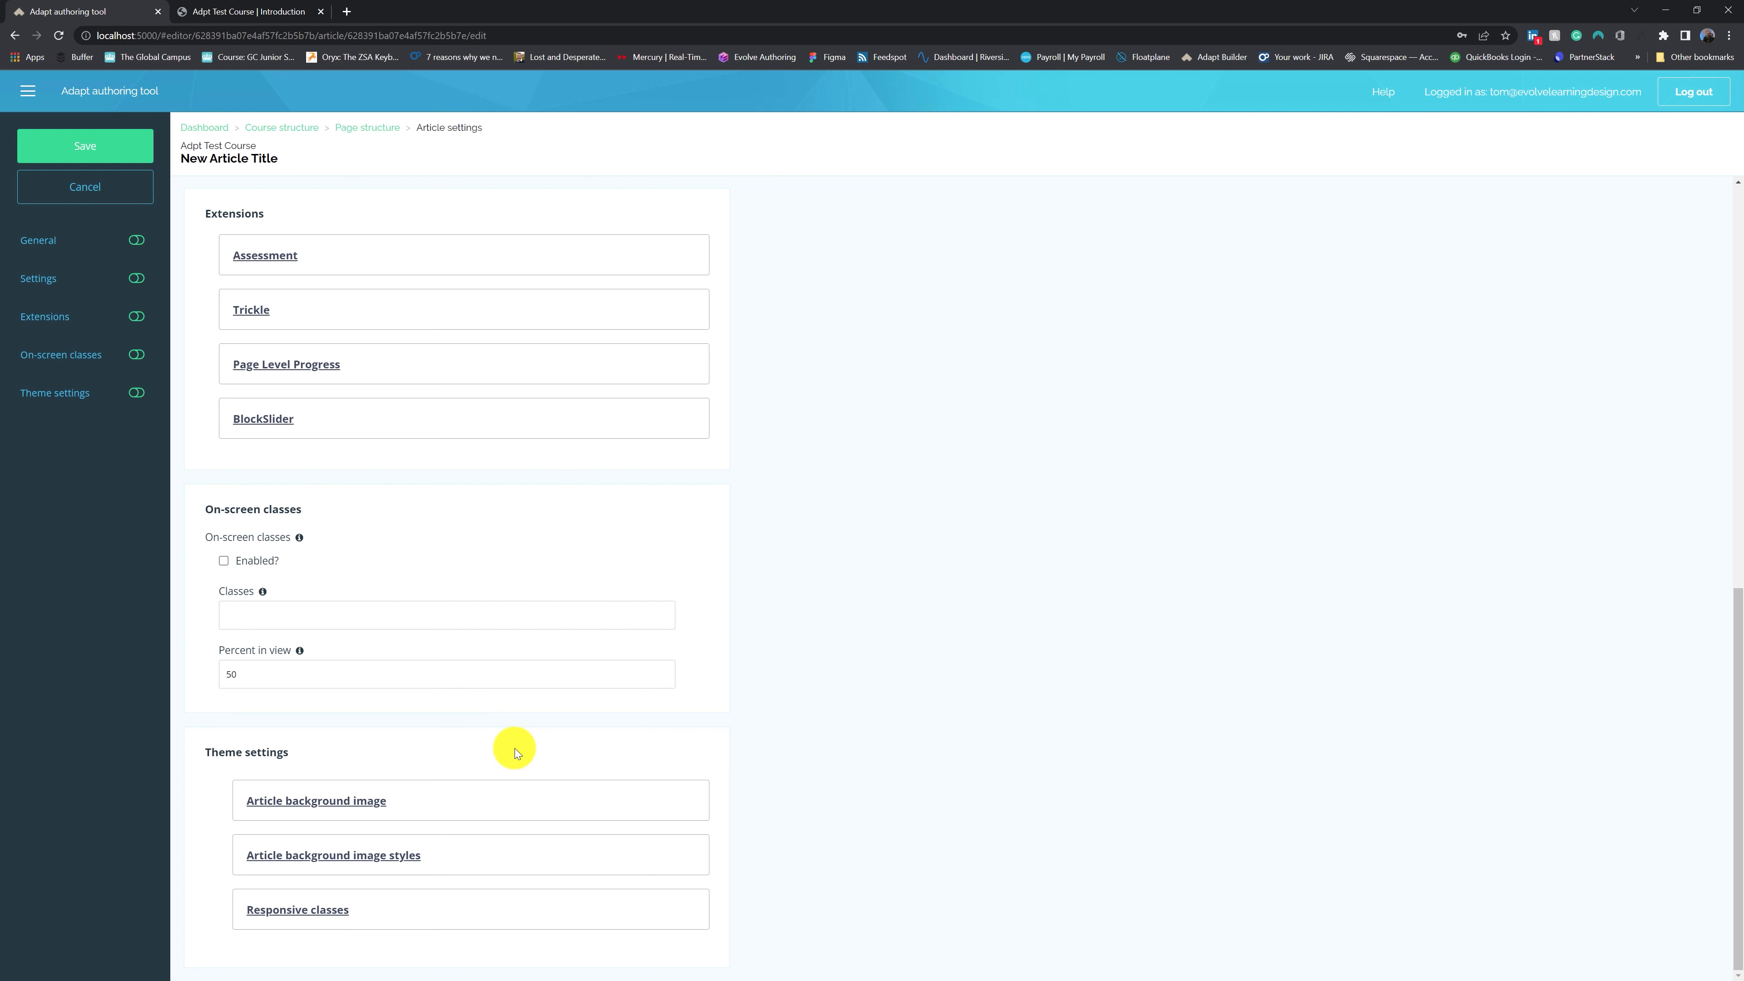
Save the article settings and open the settings of the block inside the Introduction Text article
{"action": "scroll", "coordinate": [516, 737], "scroll_direction": "up", "scroll_amount": 10}
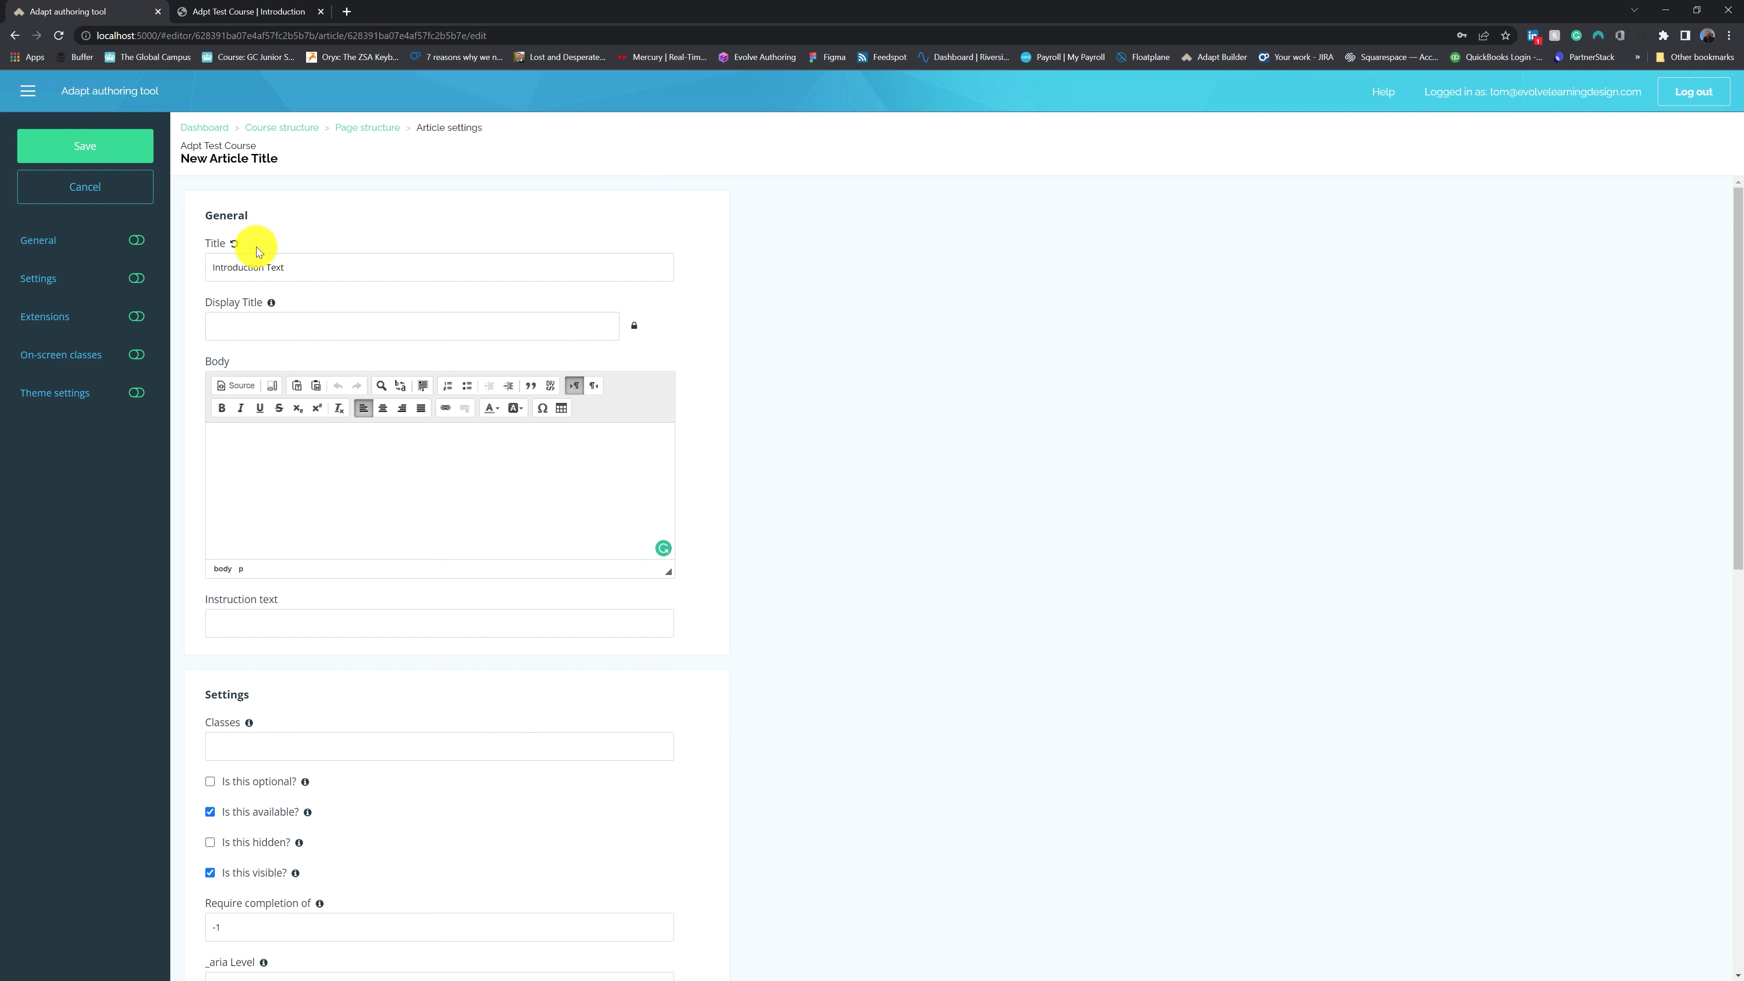
{"action": "left_click", "coordinate": [147, 161]}
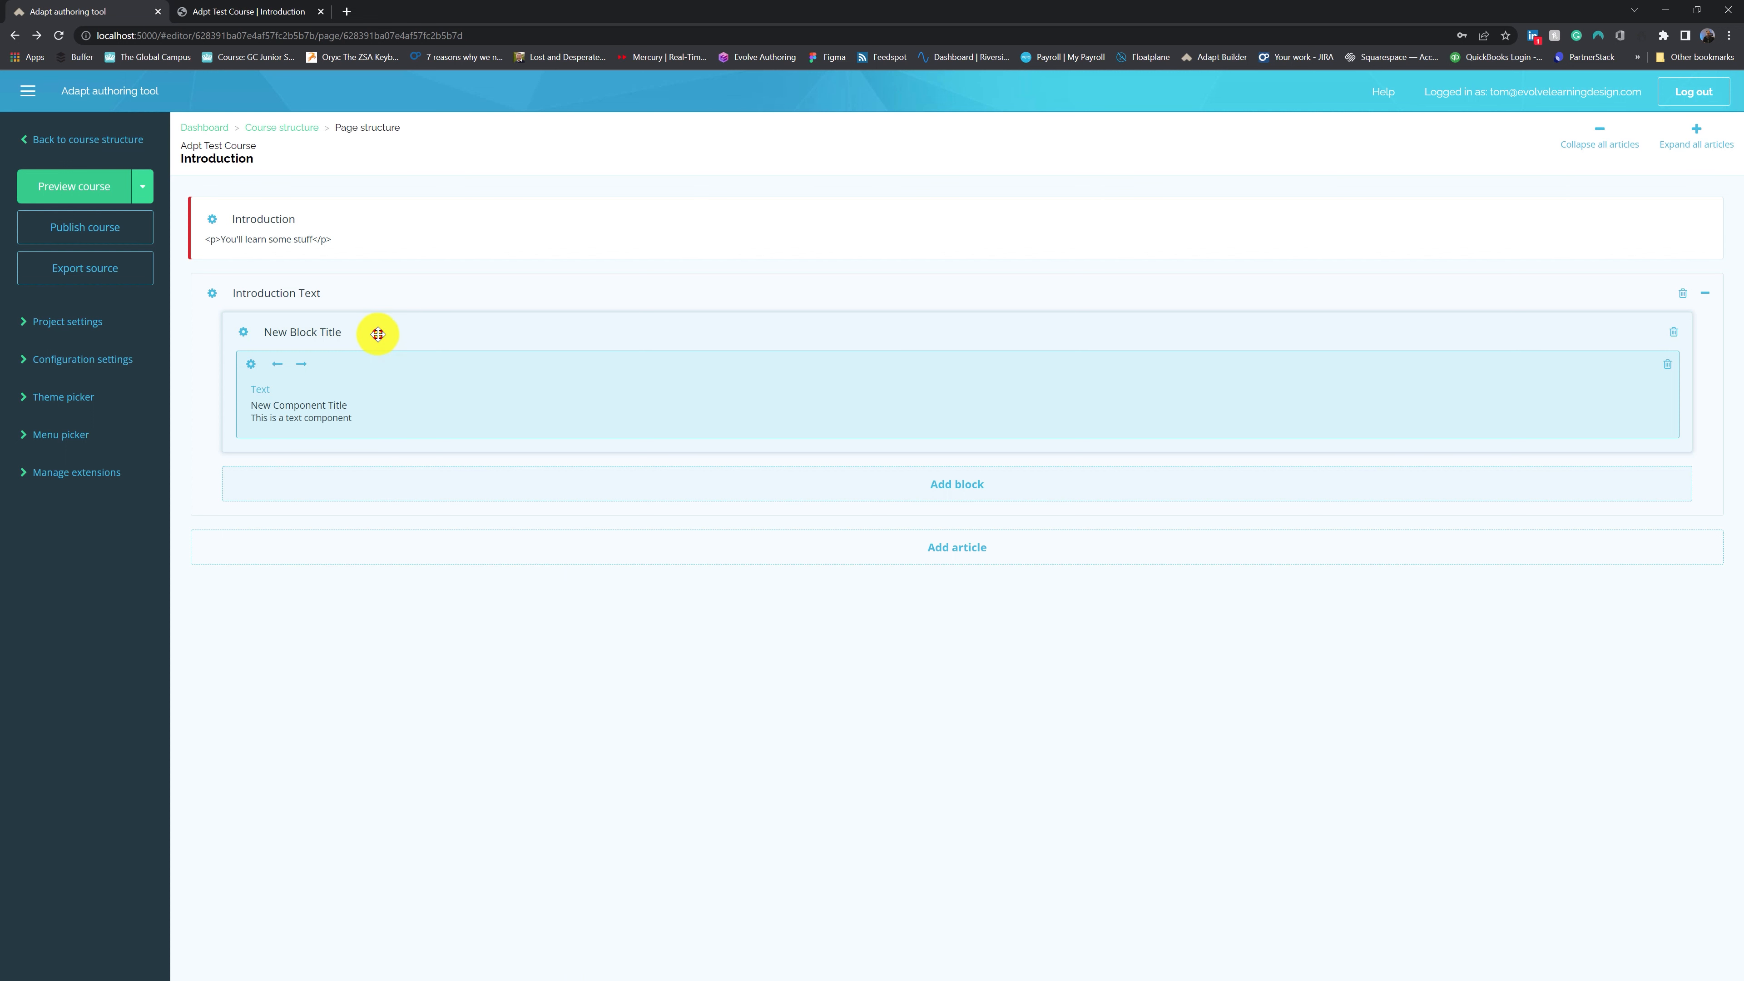
{"action": "left_click", "coordinate": [244, 337]}
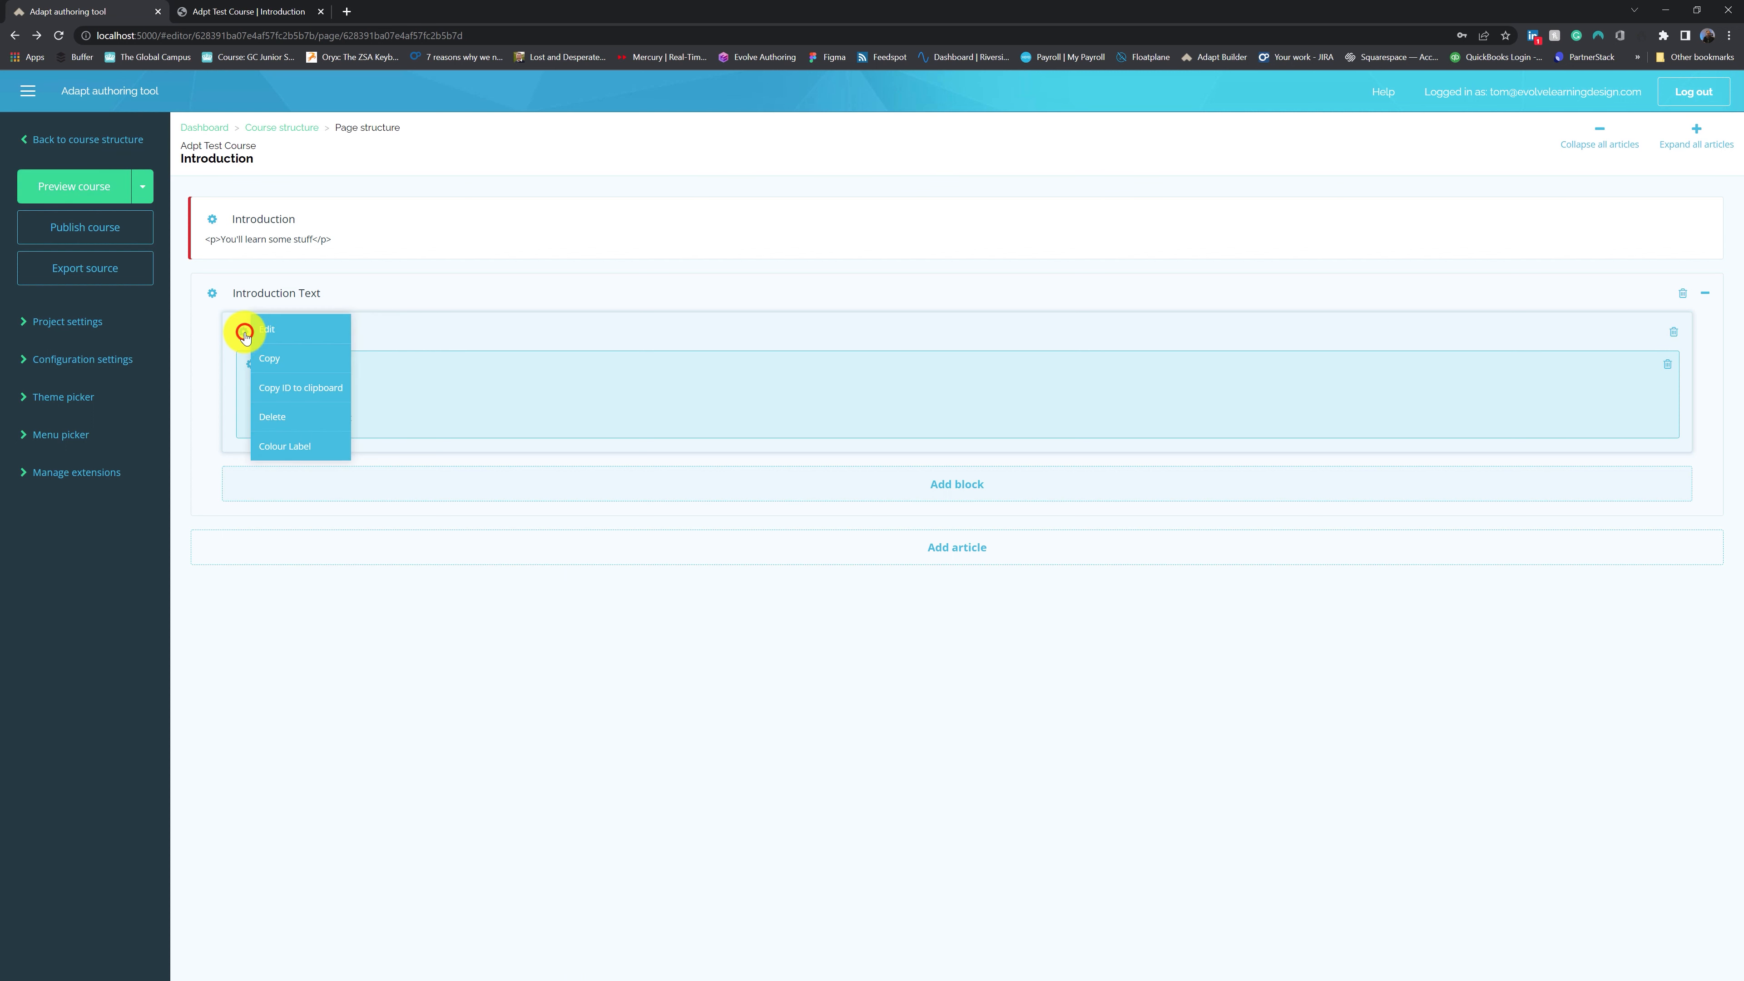
{"action": "left_click", "coordinate": [283, 335]}
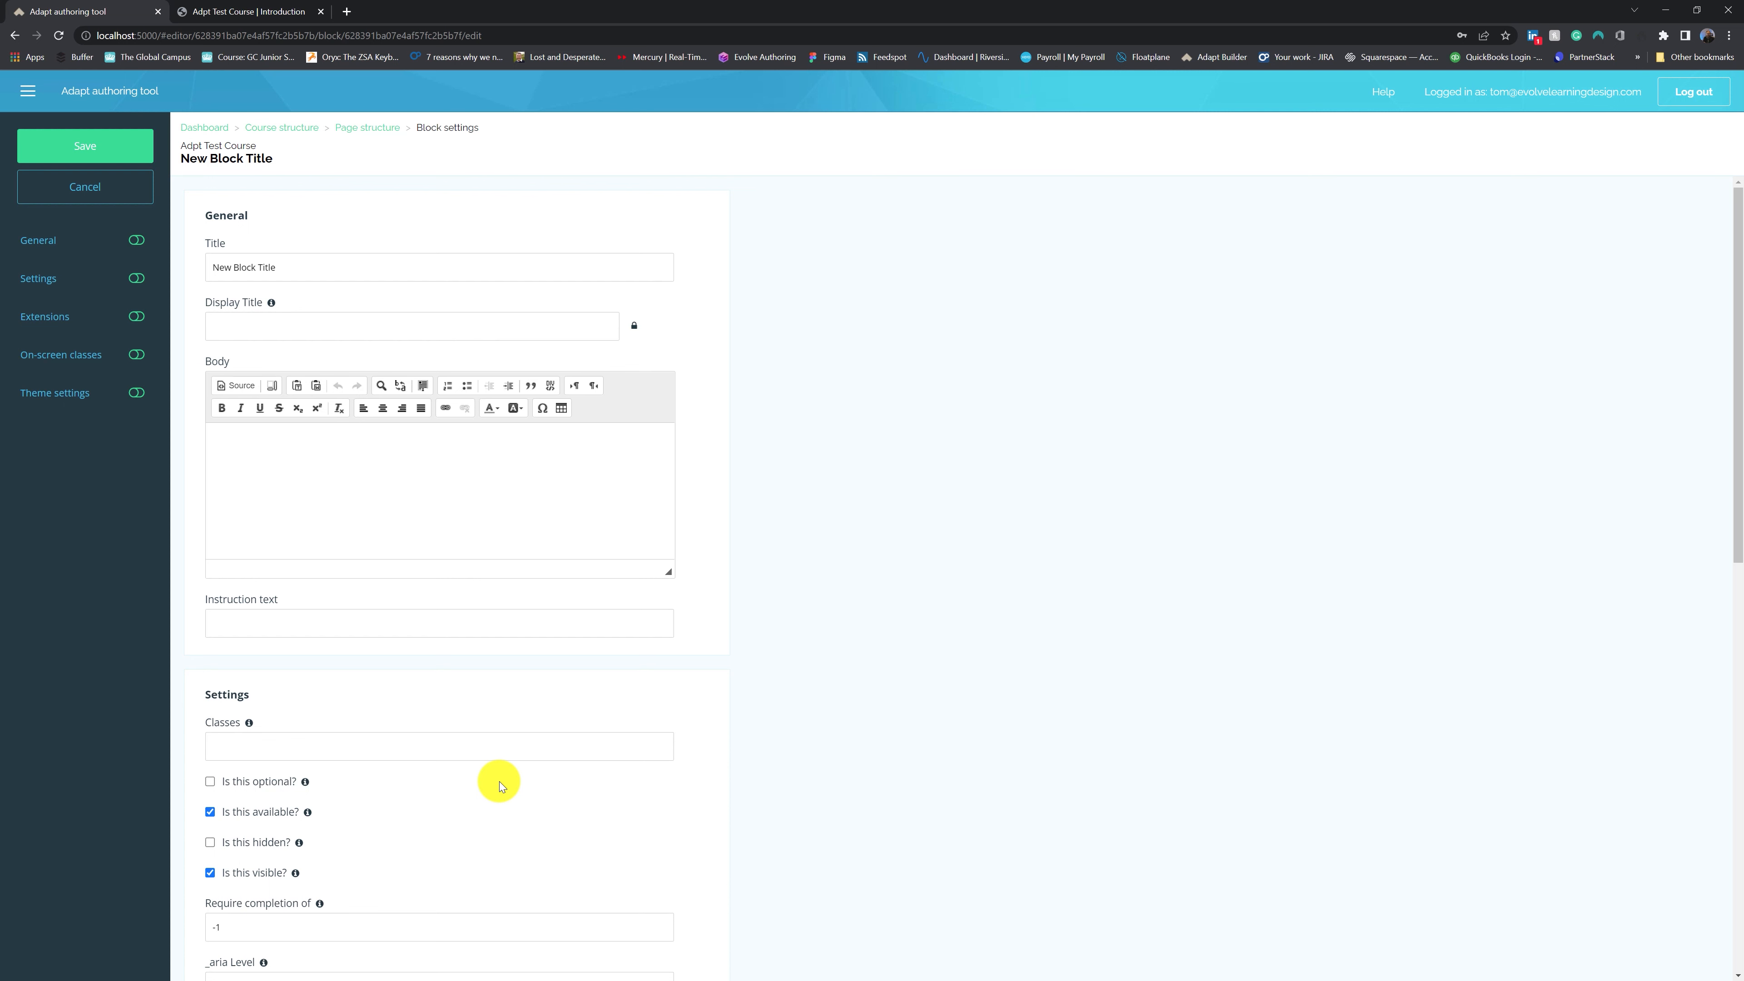
Examine the block's general settings, extensions, on-screen classes and theme settings down to the divider block option, and leave without saving
{"action": "scroll", "coordinate": [482, 721], "scroll_direction": "down", "scroll_amount": 2}
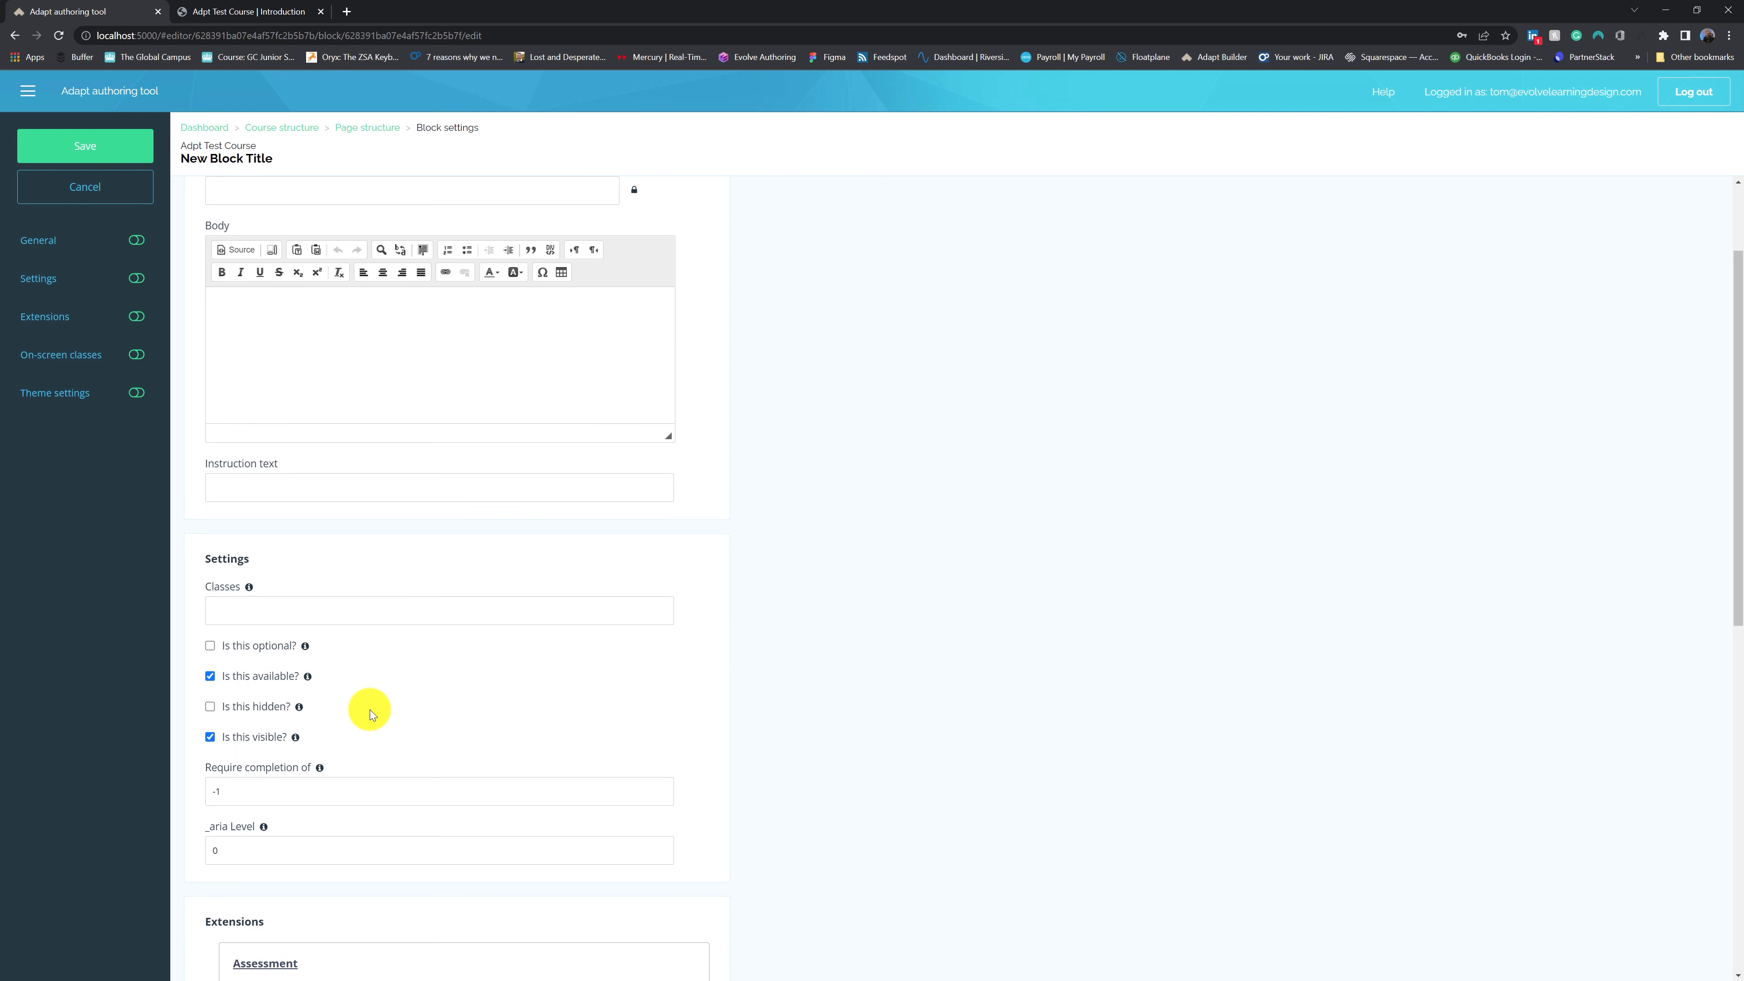
{"action": "scroll", "coordinate": [369, 711], "scroll_direction": "down", "scroll_amount": 5}
{"action": "scroll", "coordinate": [455, 682], "scroll_direction": "down", "scroll_amount": 5}
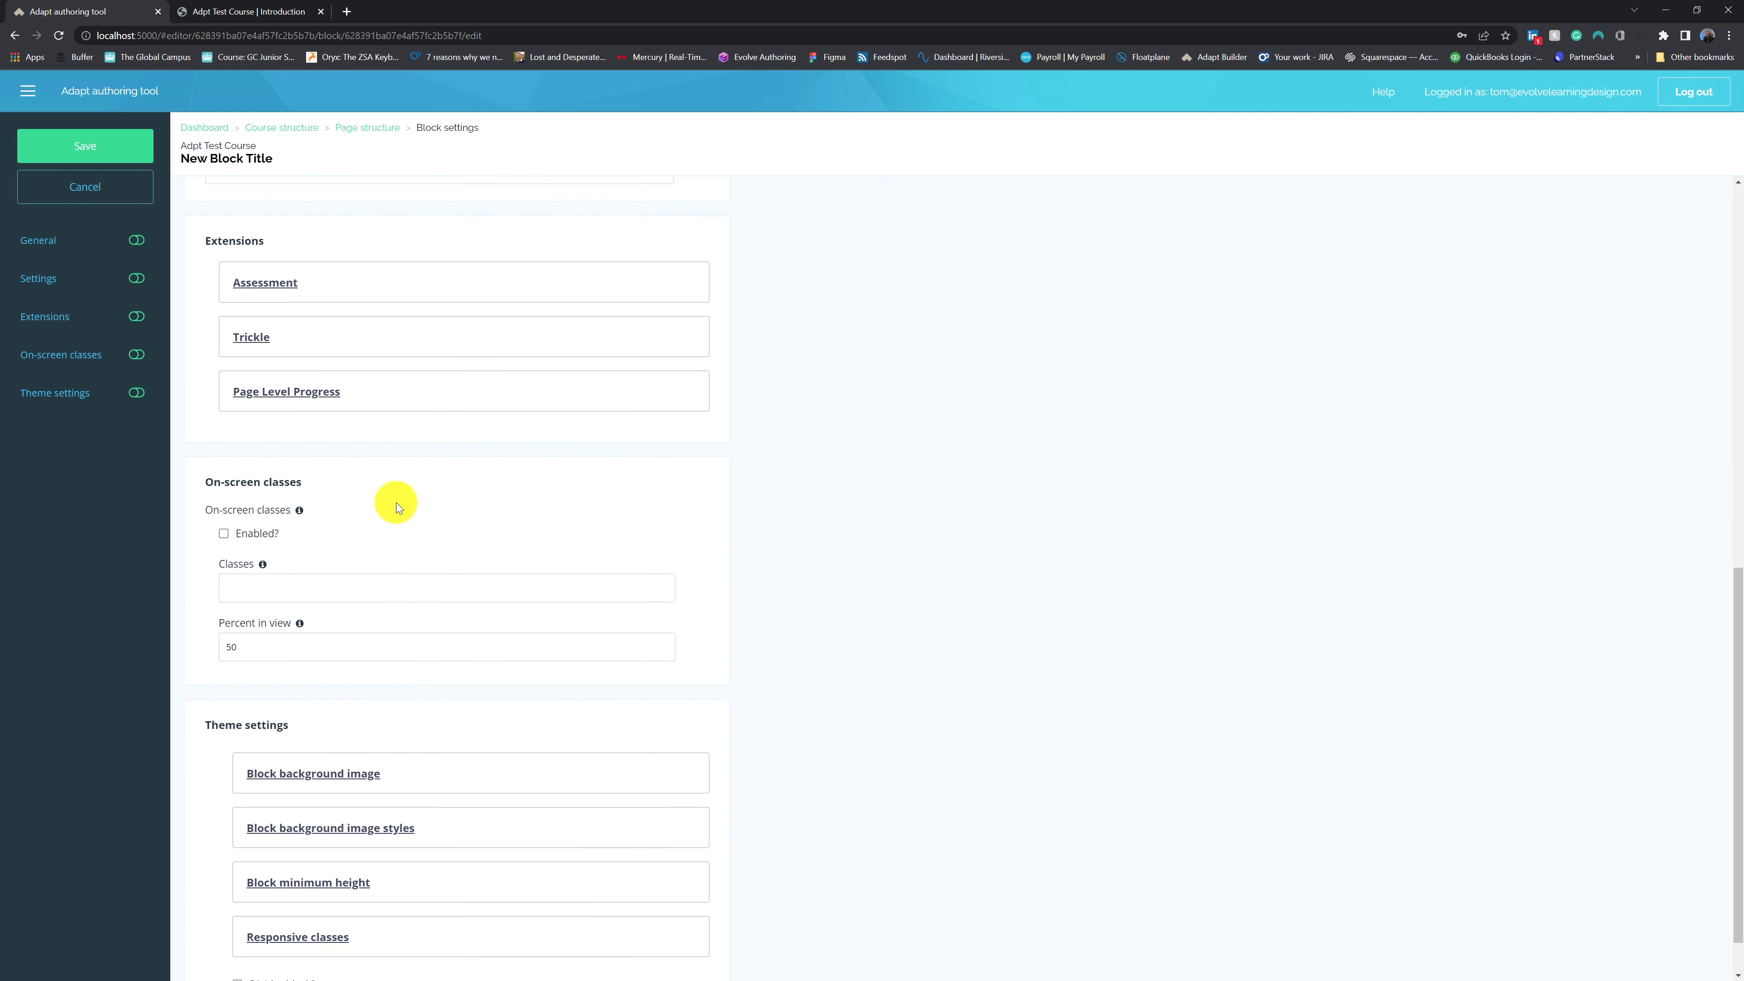
{"action": "scroll", "coordinate": [396, 503], "scroll_direction": "down", "scroll_amount": 2}
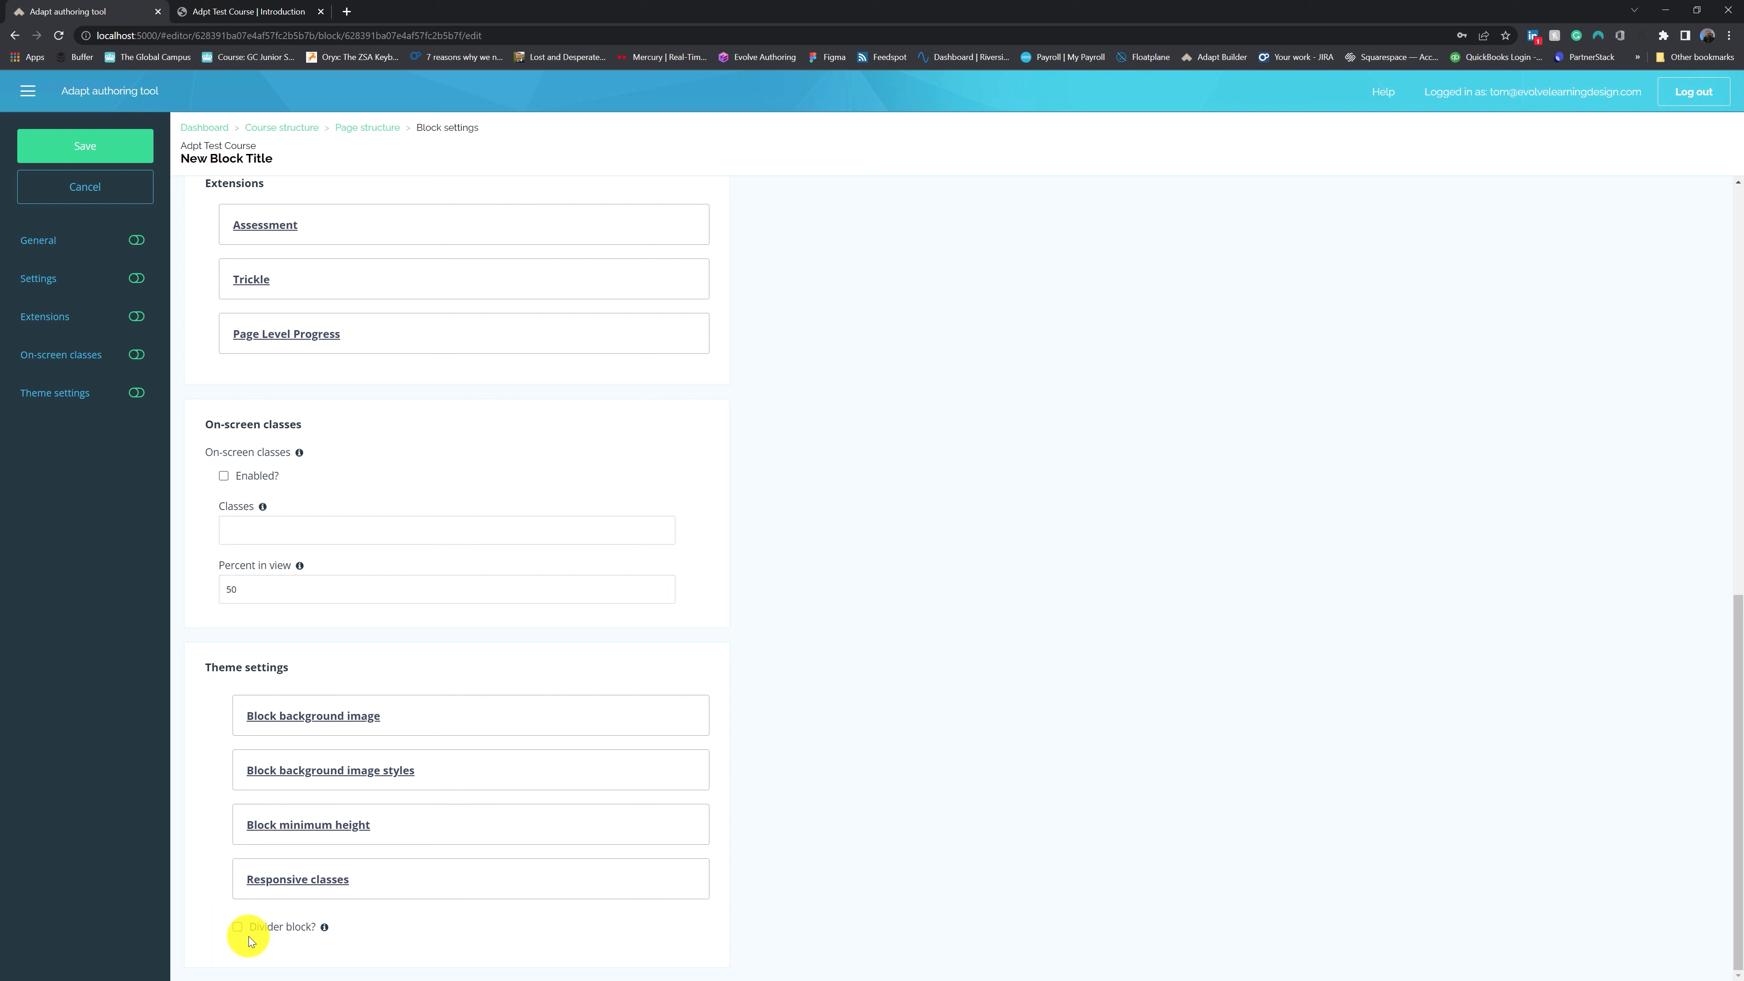
{"action": "mouse_move", "coordinate": [324, 928]}
{"action": "scroll", "coordinate": [396, 925], "scroll_direction": "up", "scroll_amount": 15}
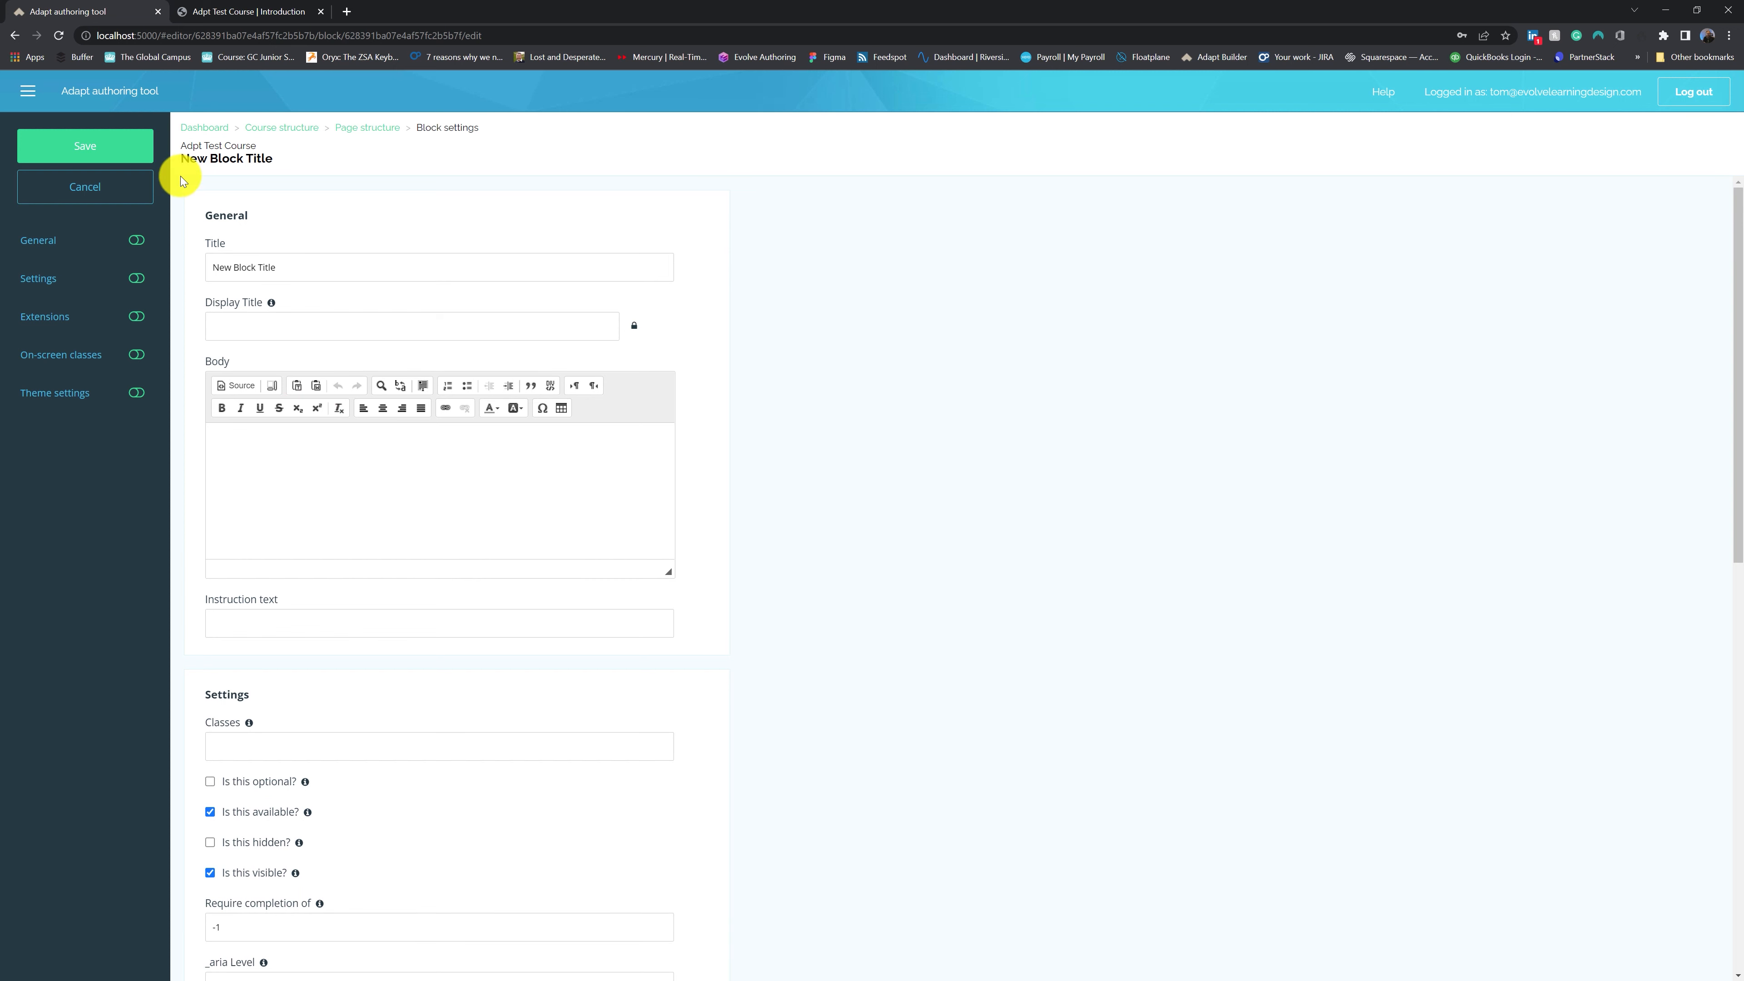
{"action": "left_click", "coordinate": [100, 184]}
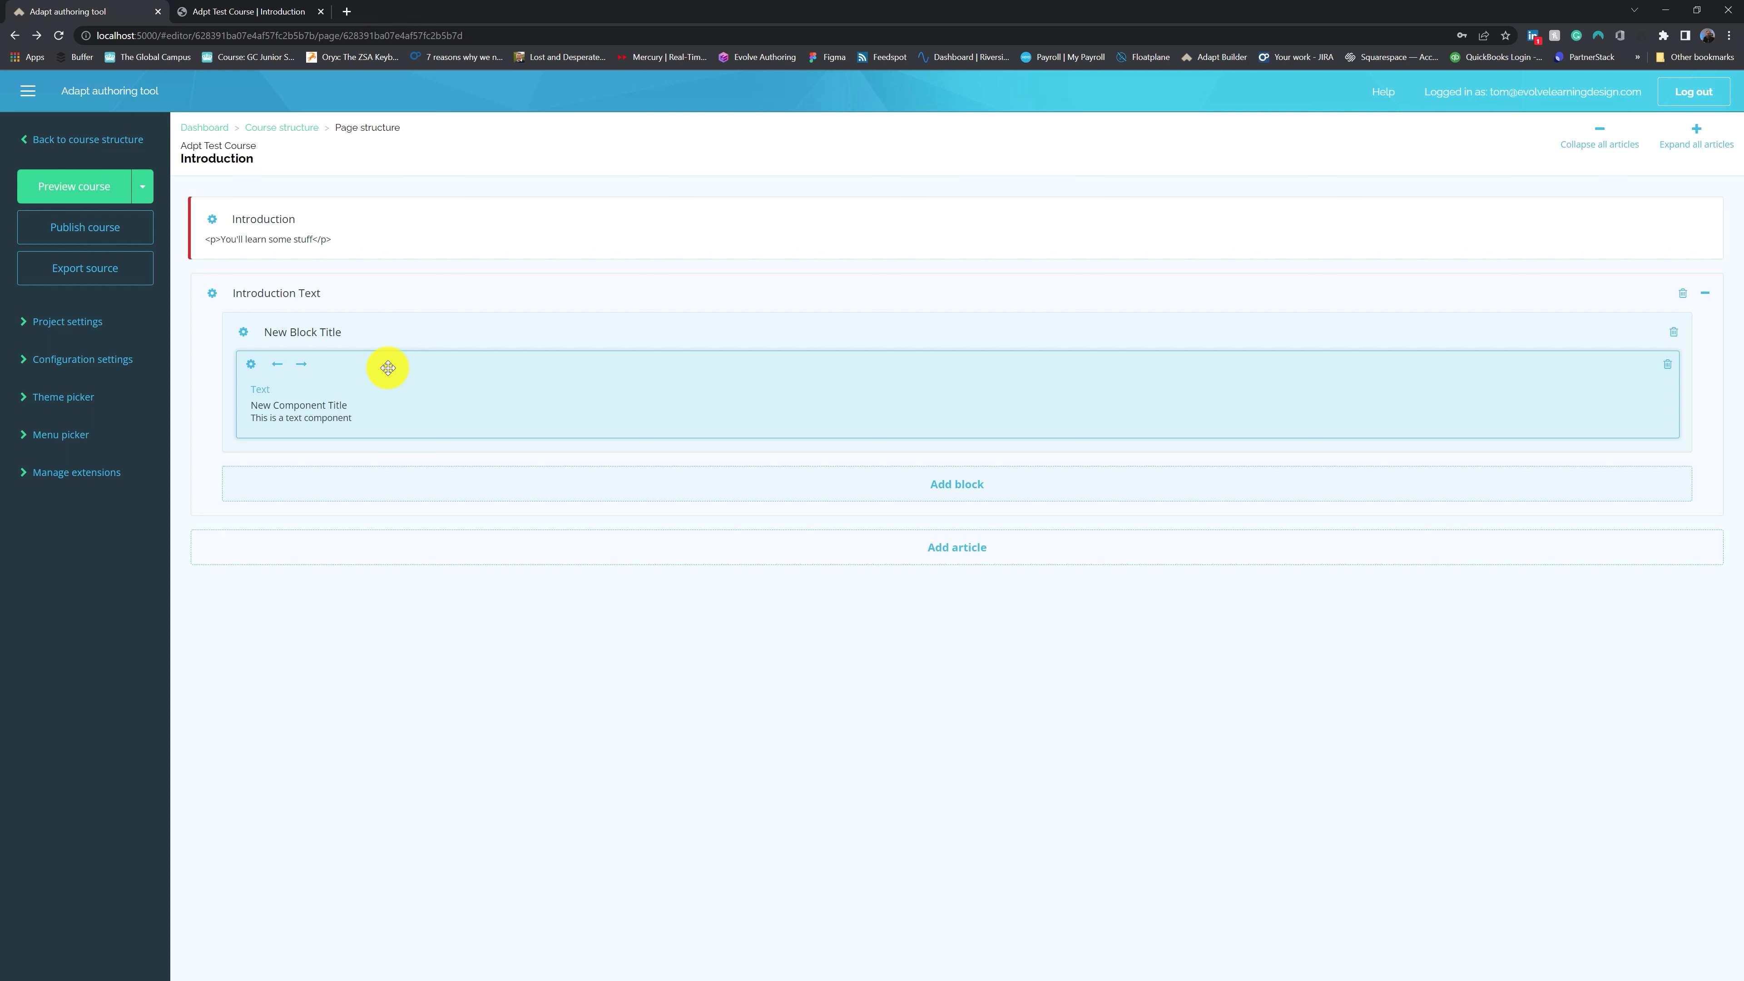
Try the text component in the block's left half and right half, and return it to full width
{"action": "left_click", "coordinate": [280, 369]}
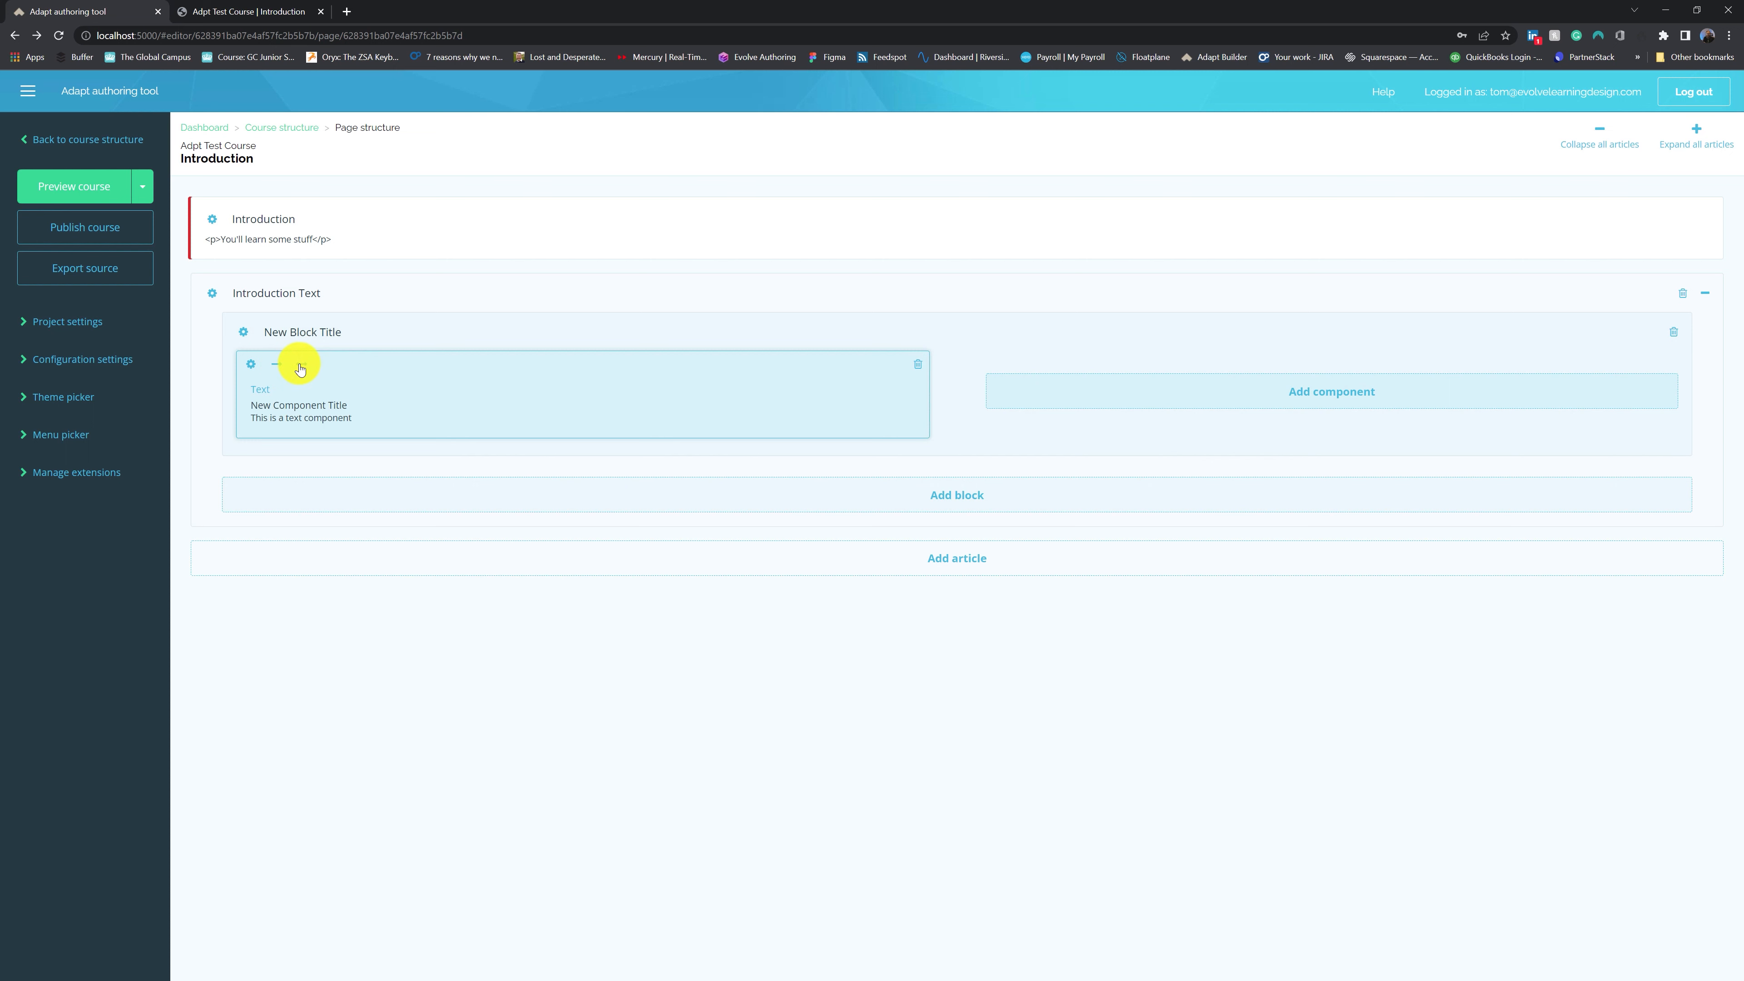
{"action": "left_click", "coordinate": [282, 363]}
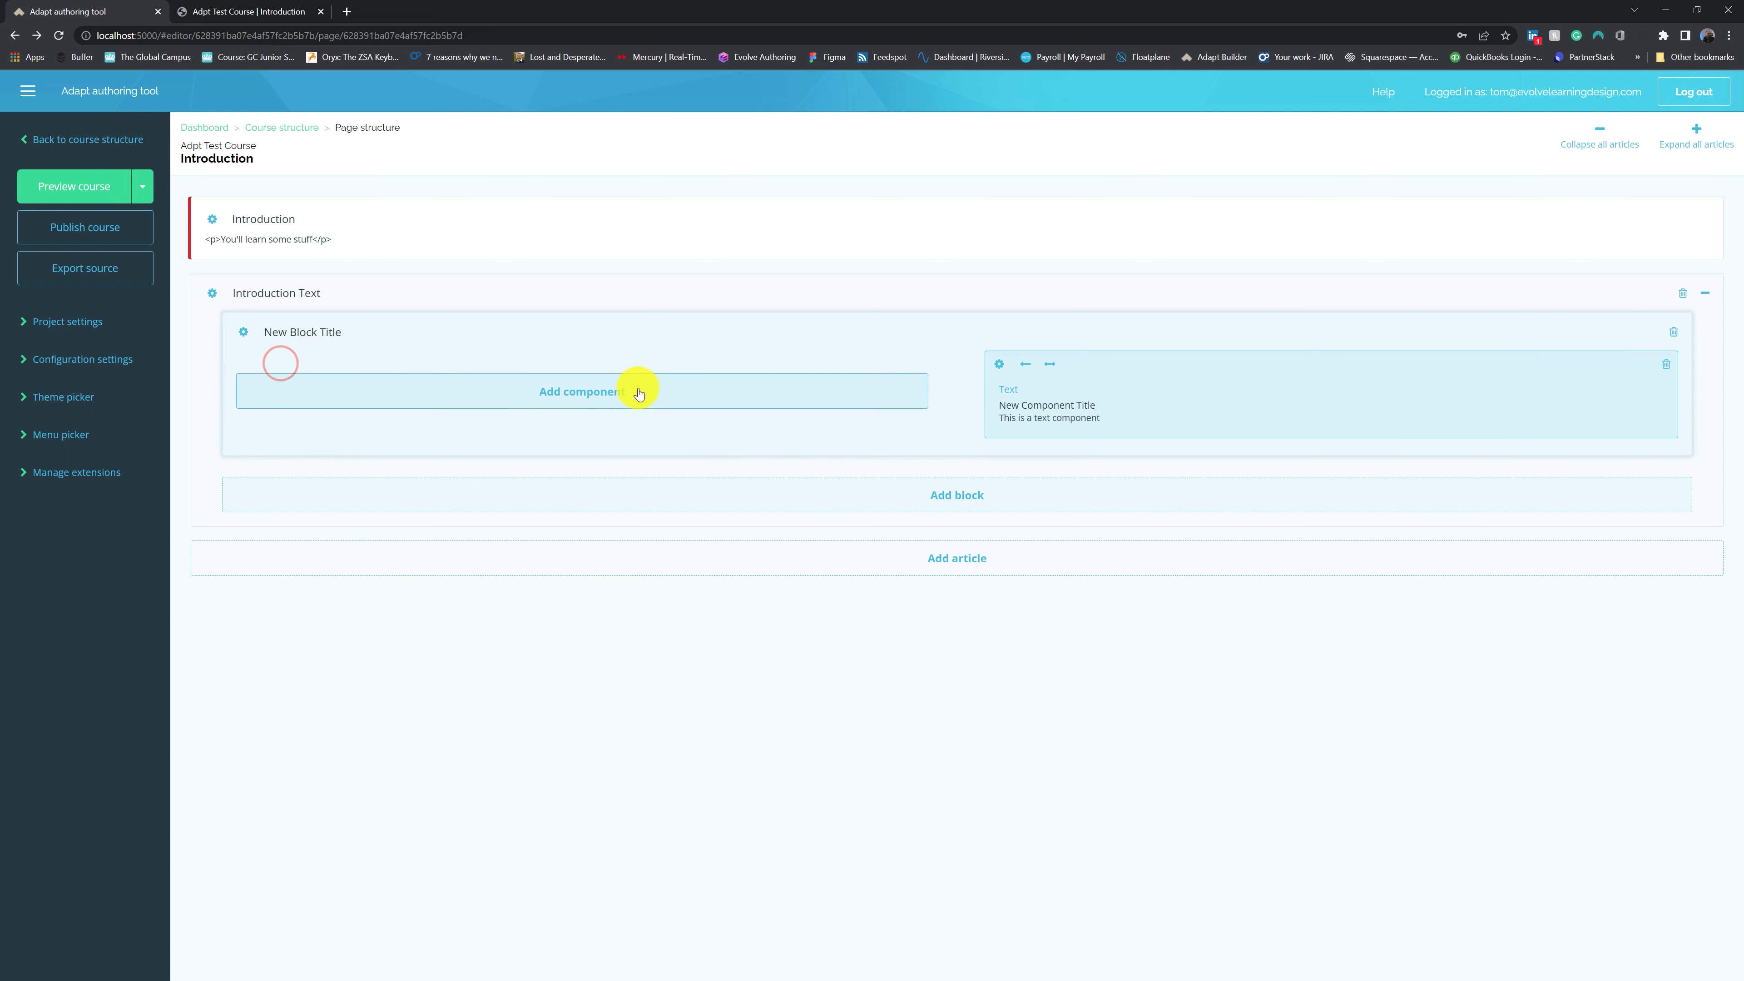
{"action": "left_click", "coordinate": [1049, 363]}
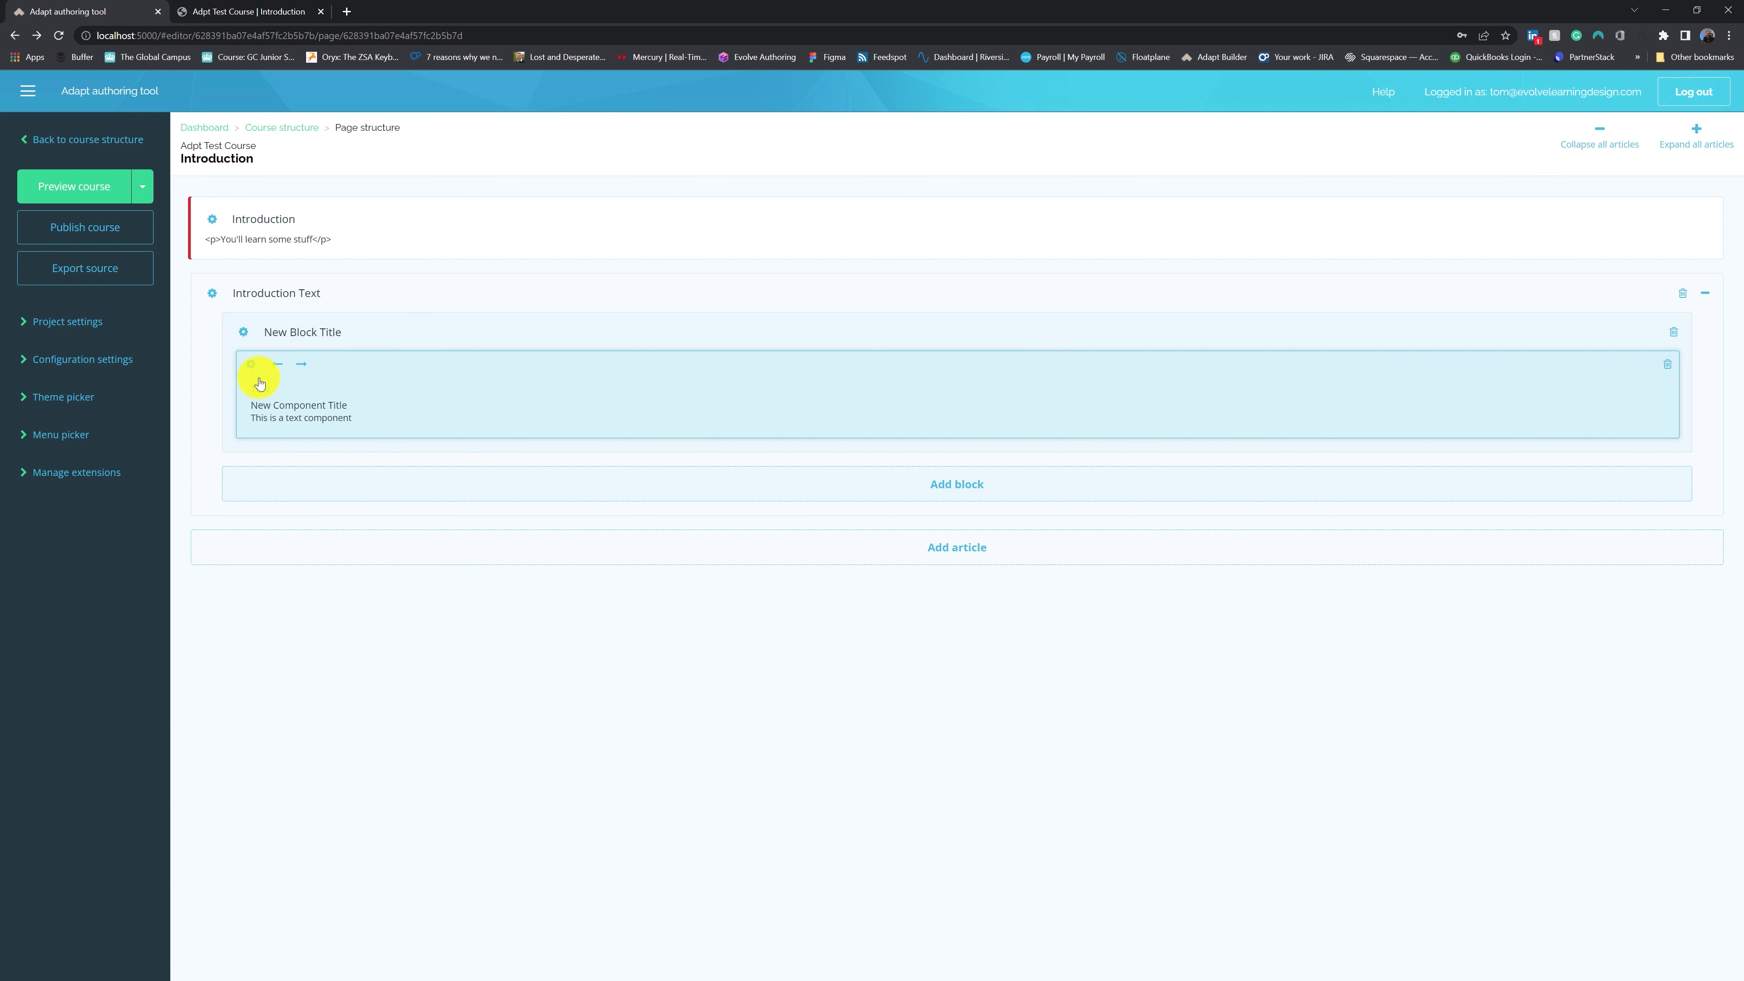
Open the text component's settings, unlock its display title, and set the title to "P01.A01.B01.C01 New Component Title"
{"action": "left_click", "coordinate": [251, 366]}
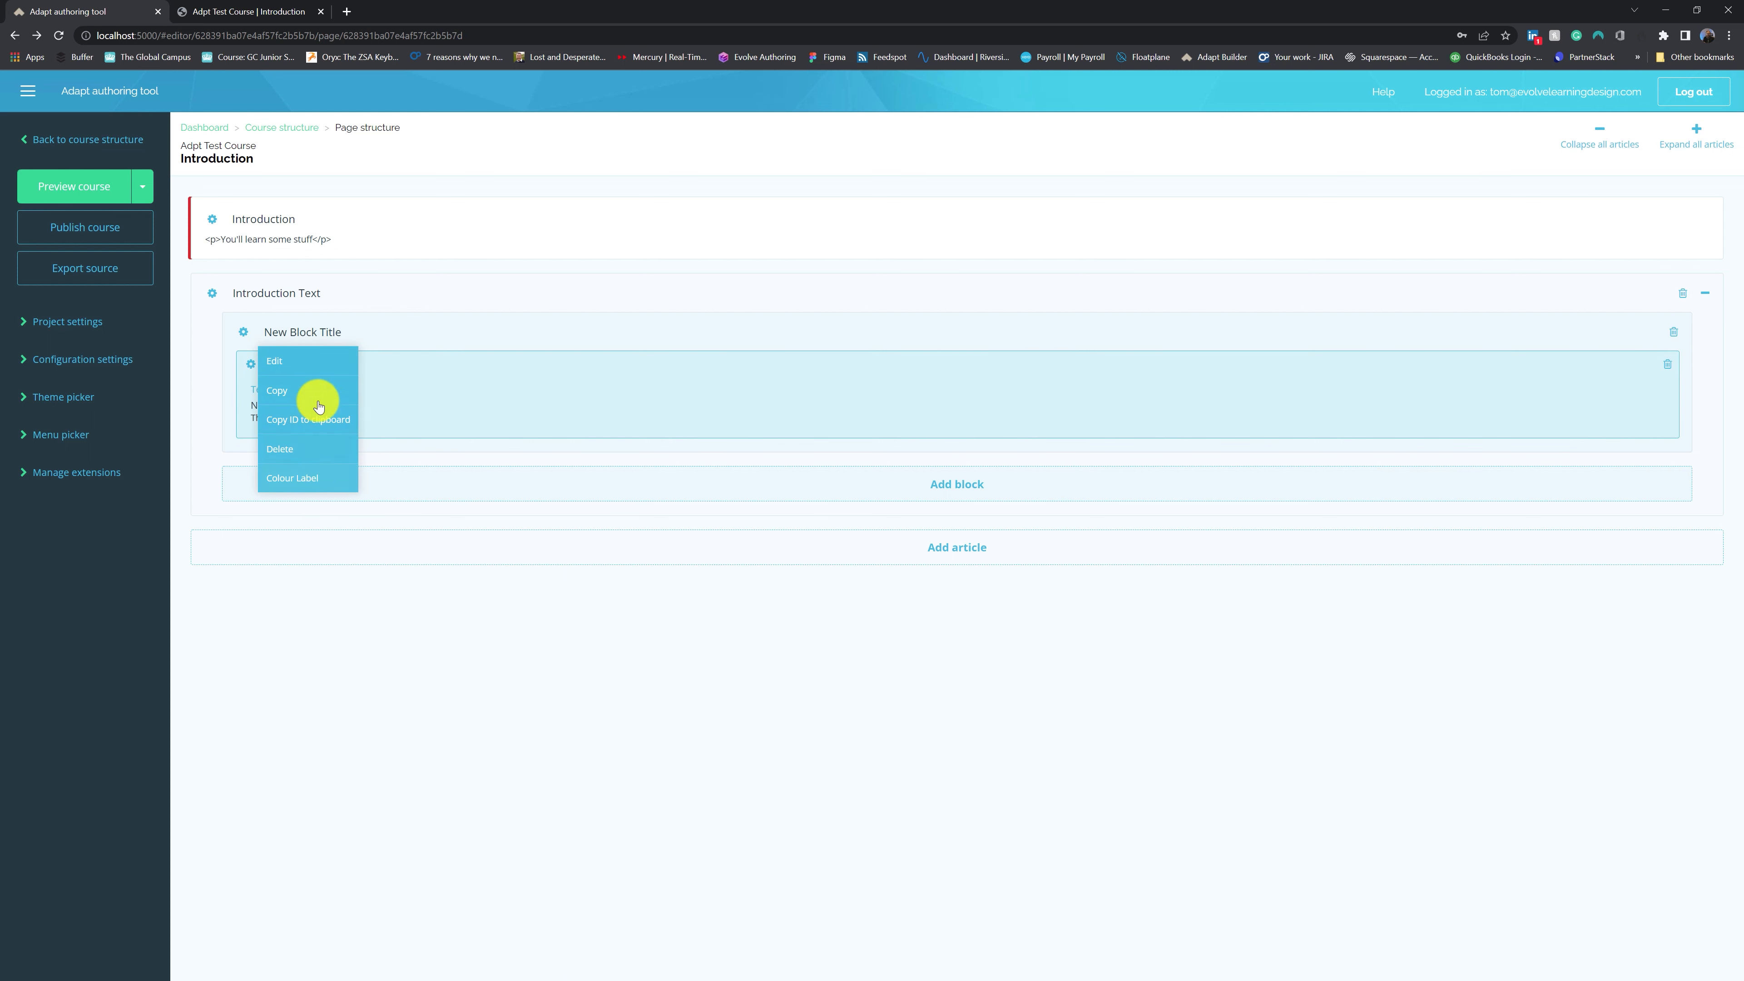
{"action": "left_click", "coordinate": [313, 362]}
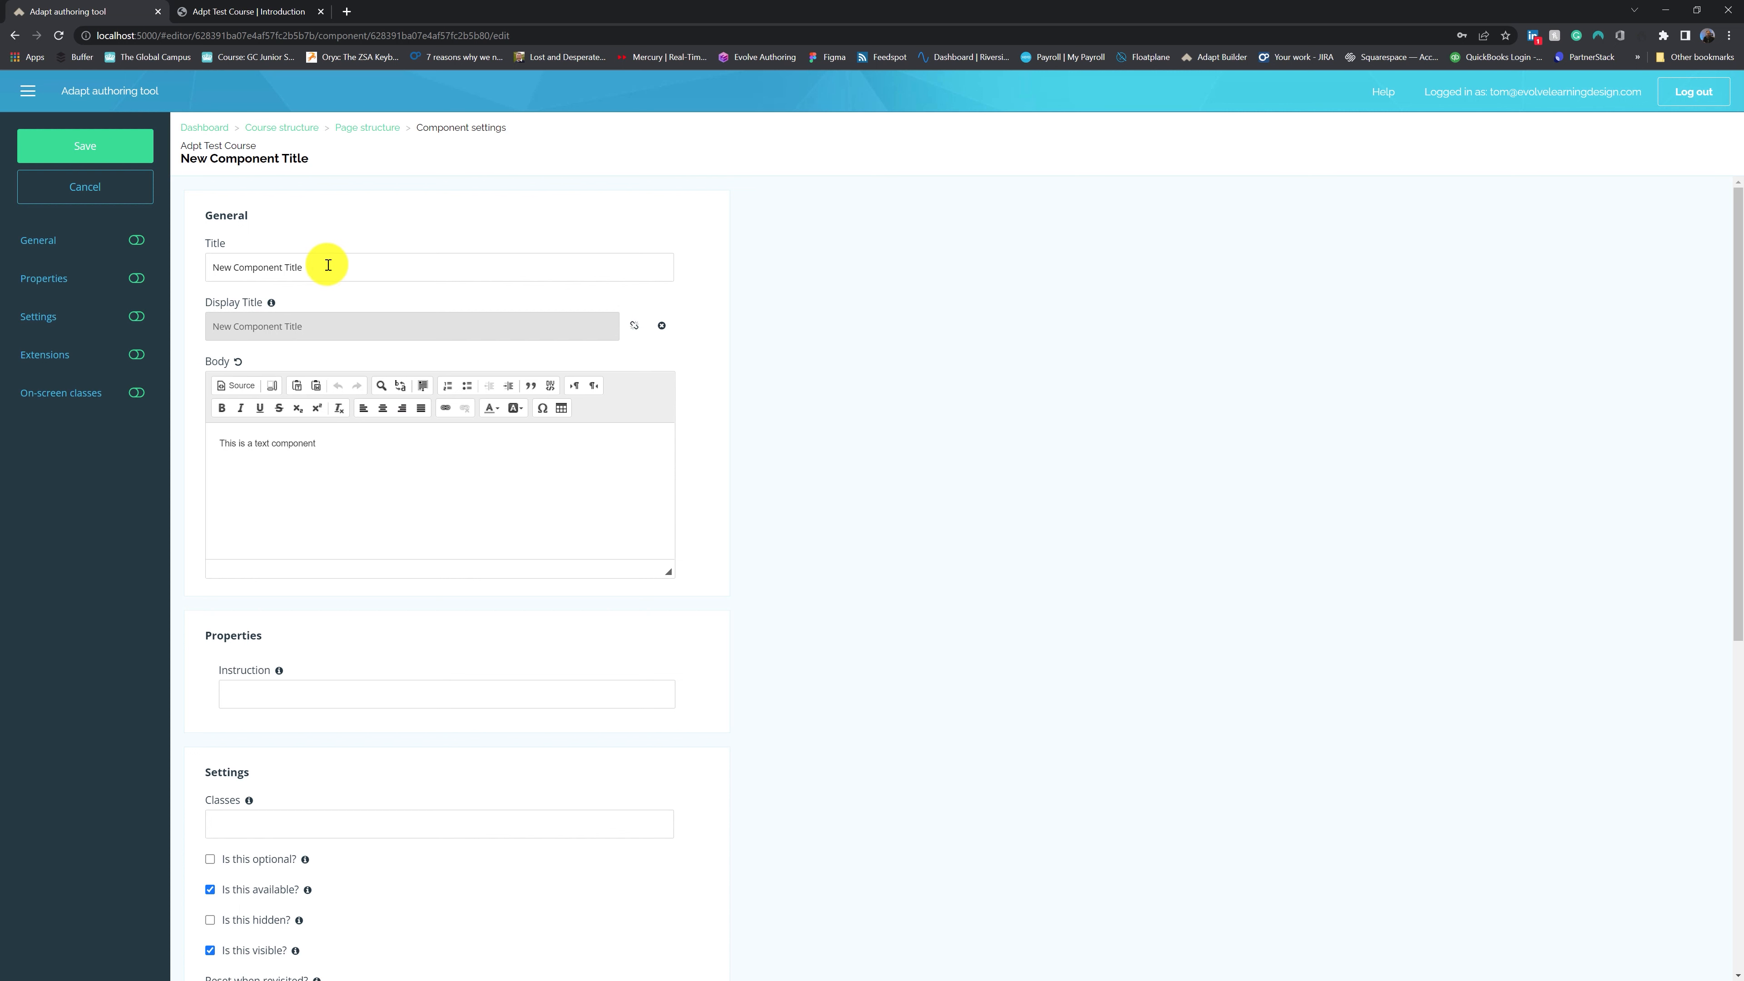
{"action": "left_click", "coordinate": [634, 329]}
{"action": "left_click", "coordinate": [663, 327]}
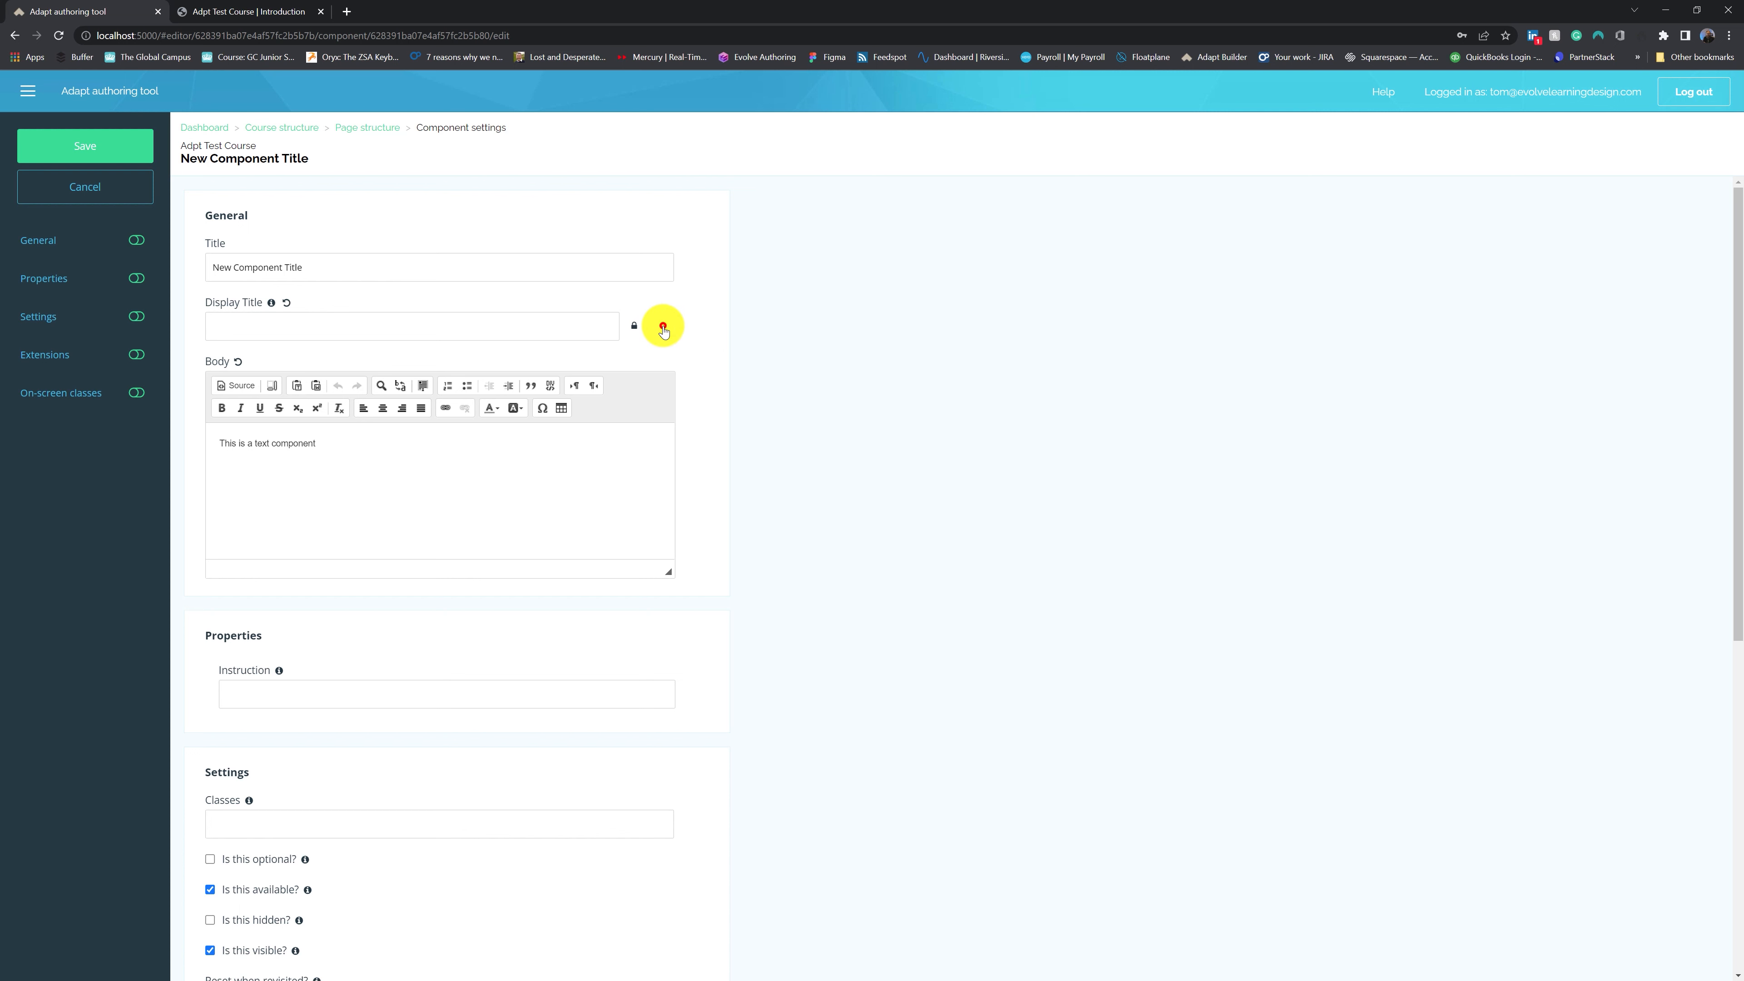
{"action": "left_click", "coordinate": [632, 331]}
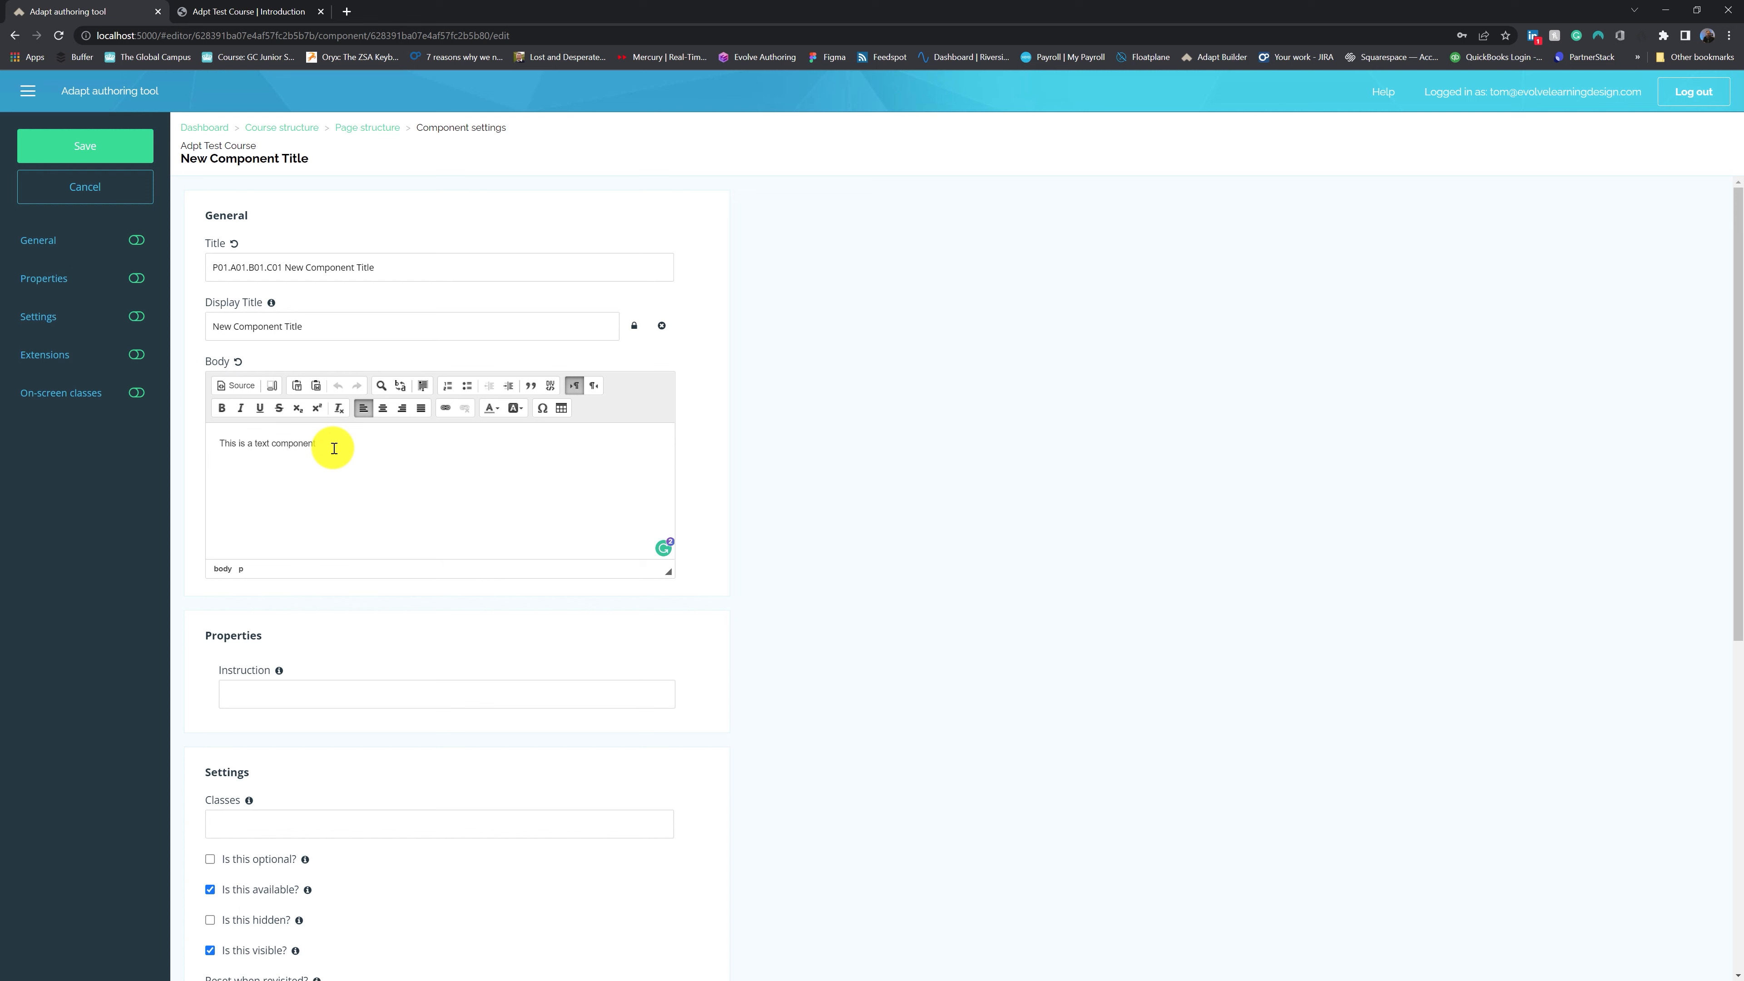
Examine the text component's instruction field, settings, extensions and on-screen classes, and save the component
{"action": "scroll", "coordinate": [412, 516], "scroll_direction": "down", "scroll_amount": 5}
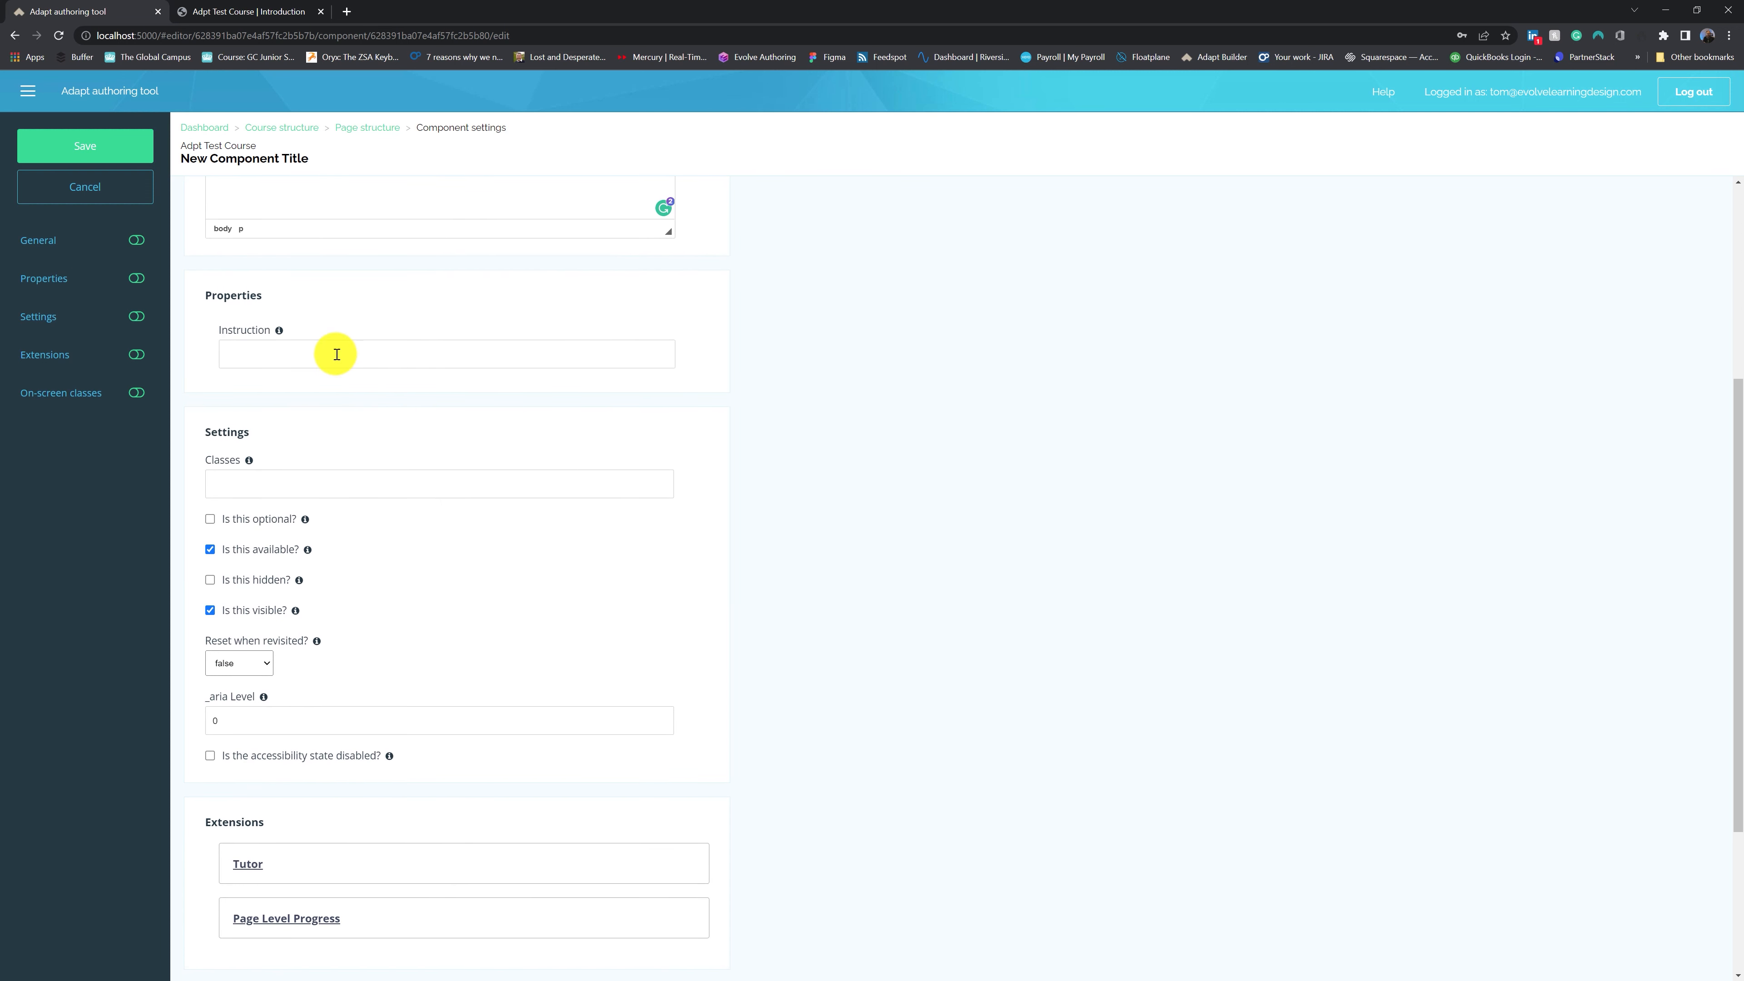
{"action": "left_click", "coordinate": [337, 354]}
{"action": "scroll", "coordinate": [331, 350], "scroll_direction": "up", "scroll_amount": 3}
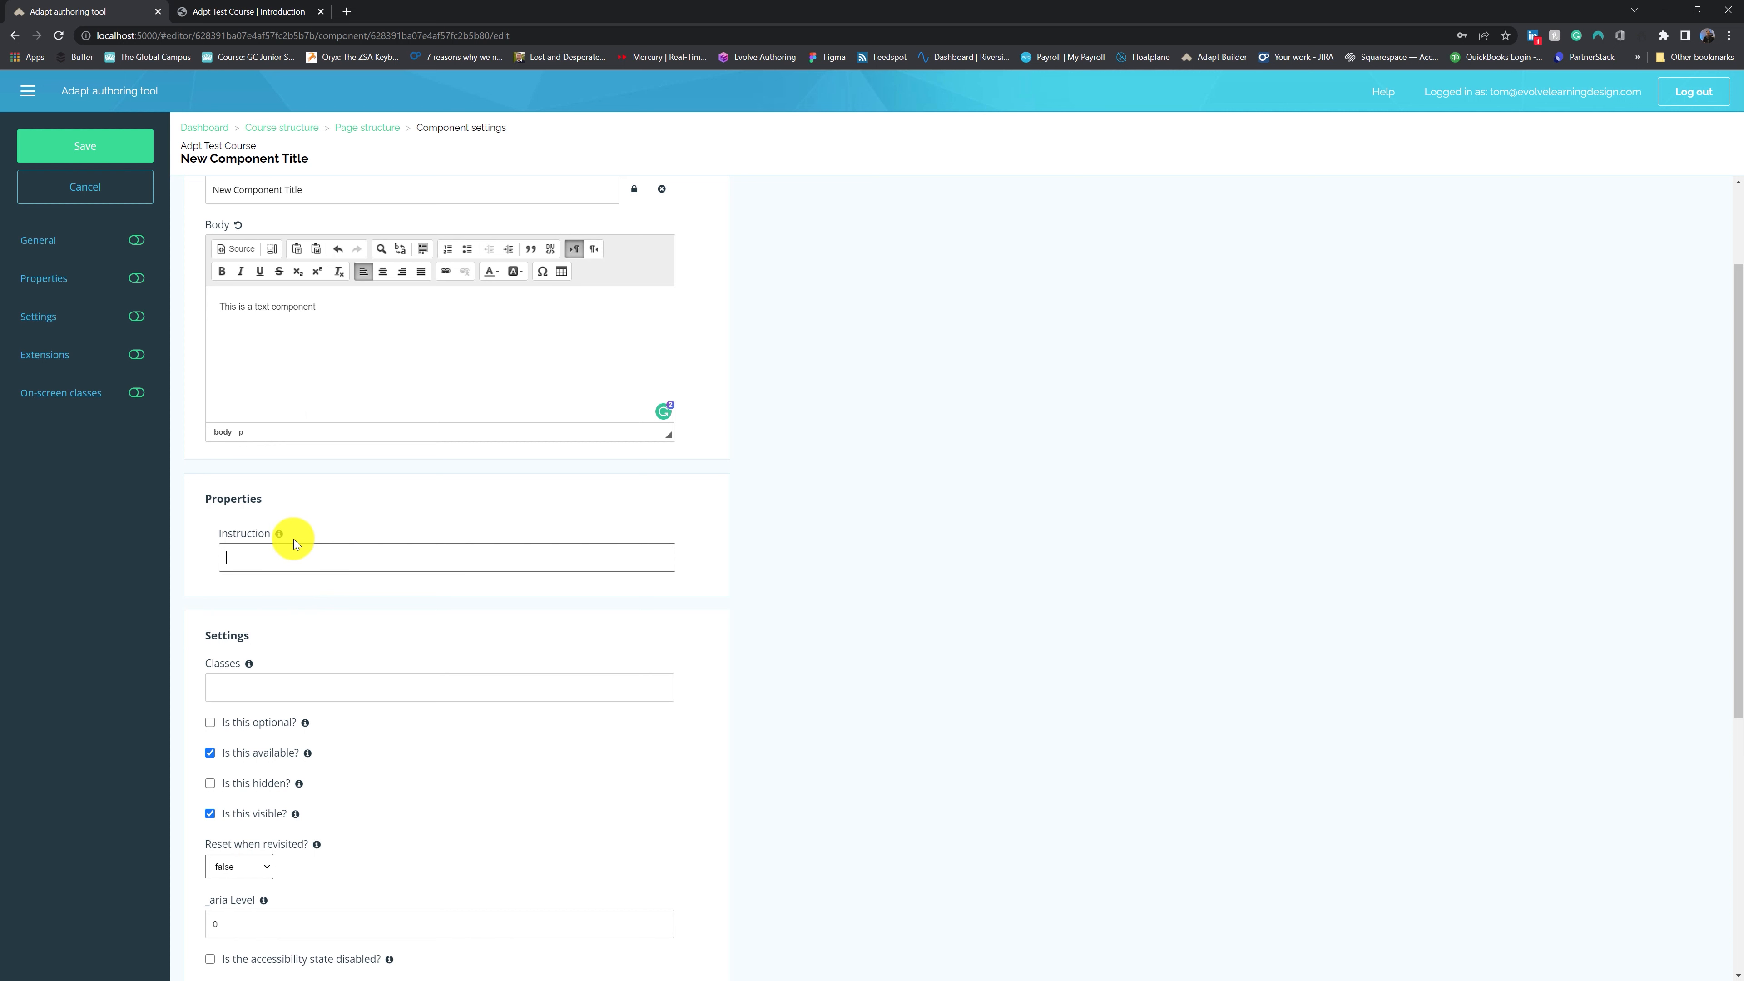
{"action": "scroll", "coordinate": [343, 598], "scroll_direction": "down", "scroll_amount": 3}
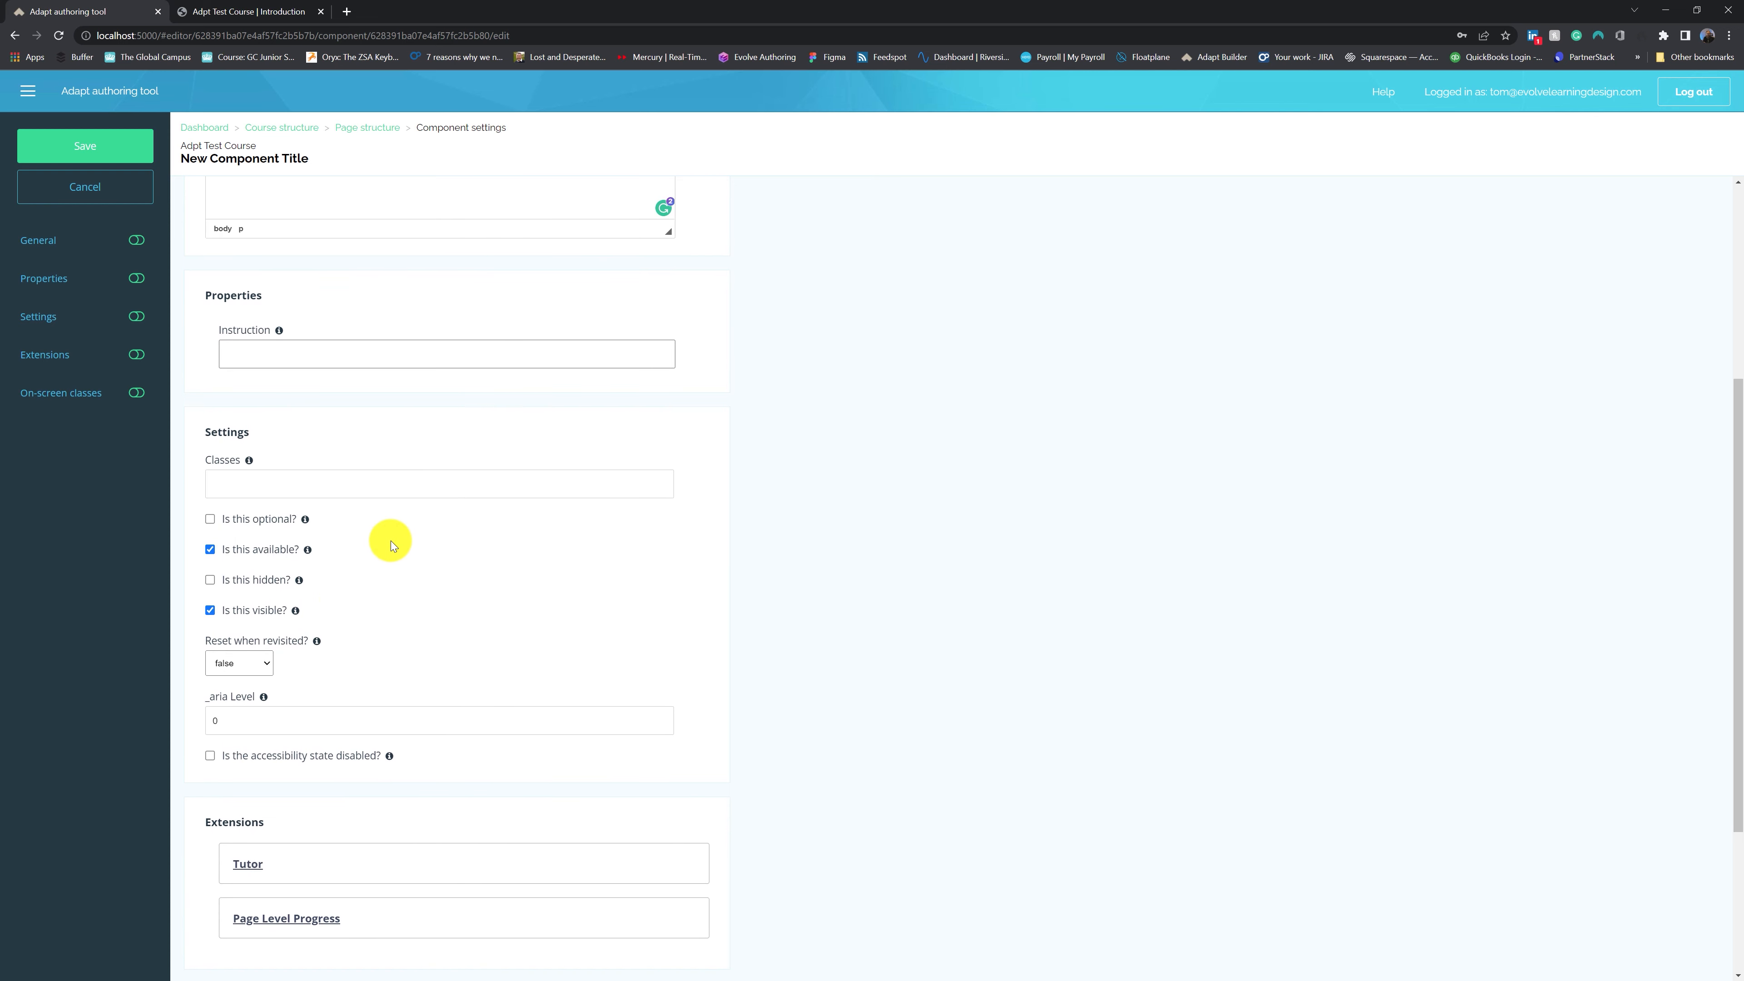
{"action": "scroll", "coordinate": [421, 584], "scroll_direction": "down", "scroll_amount": 4}
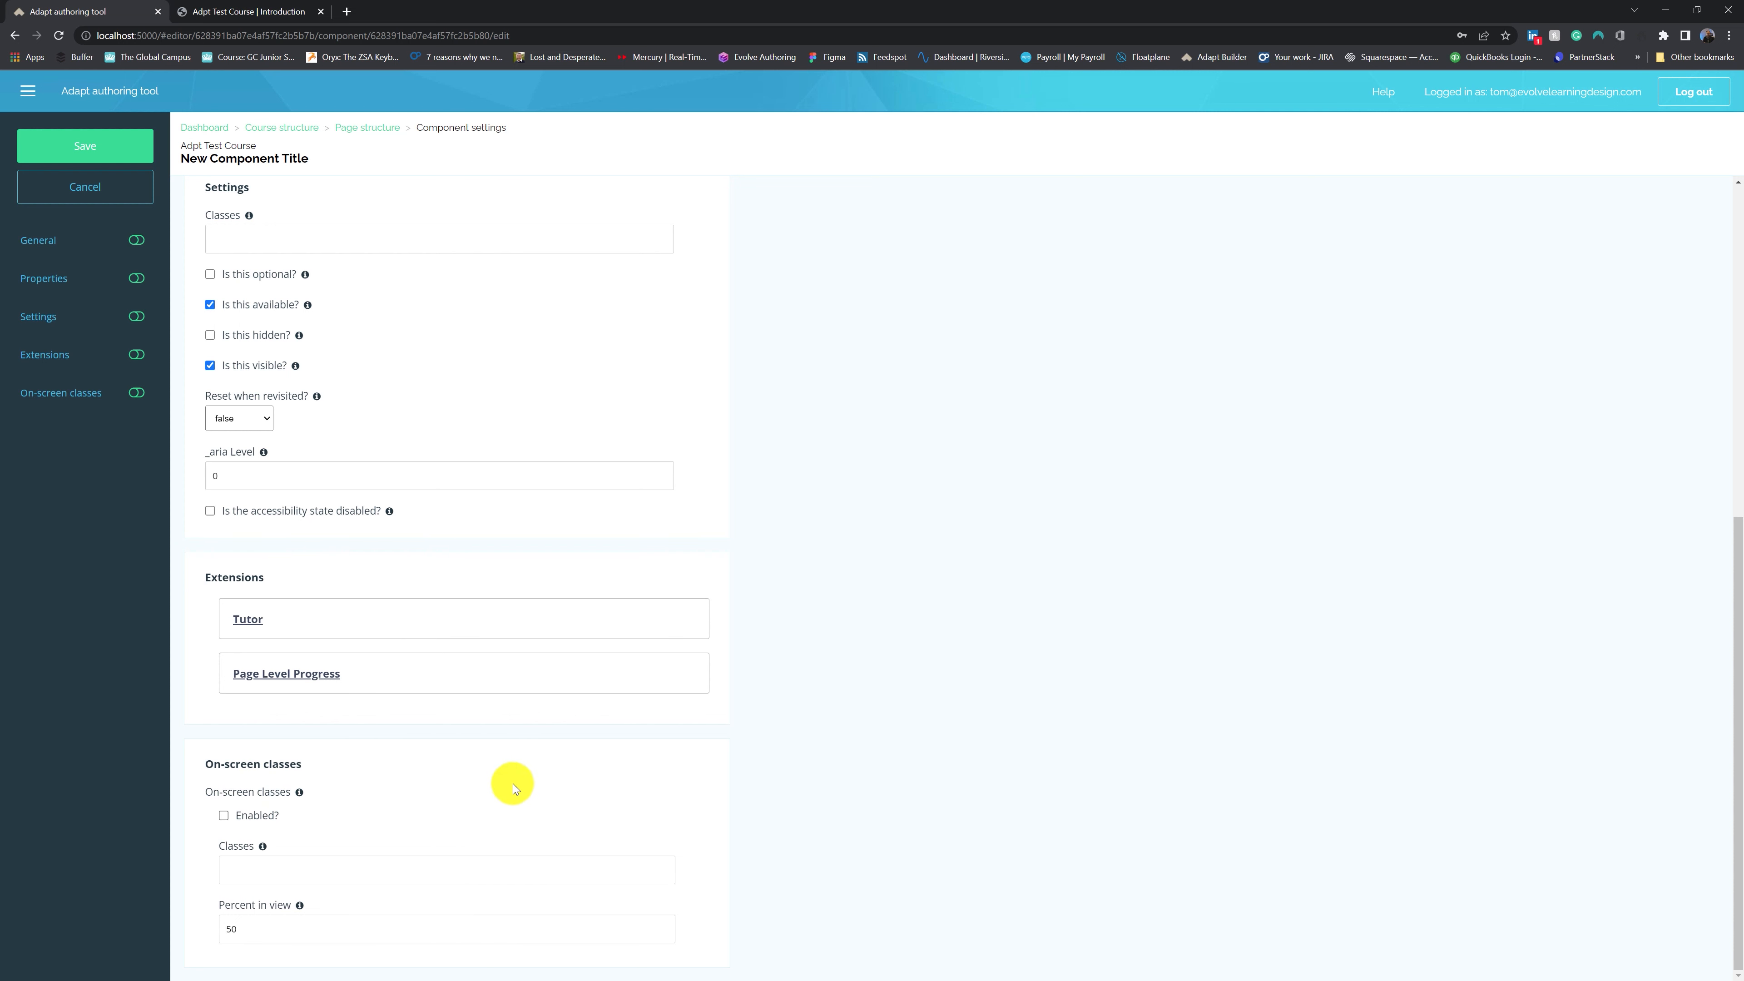
{"action": "scroll", "coordinate": [512, 784], "scroll_direction": "up", "scroll_amount": 10}
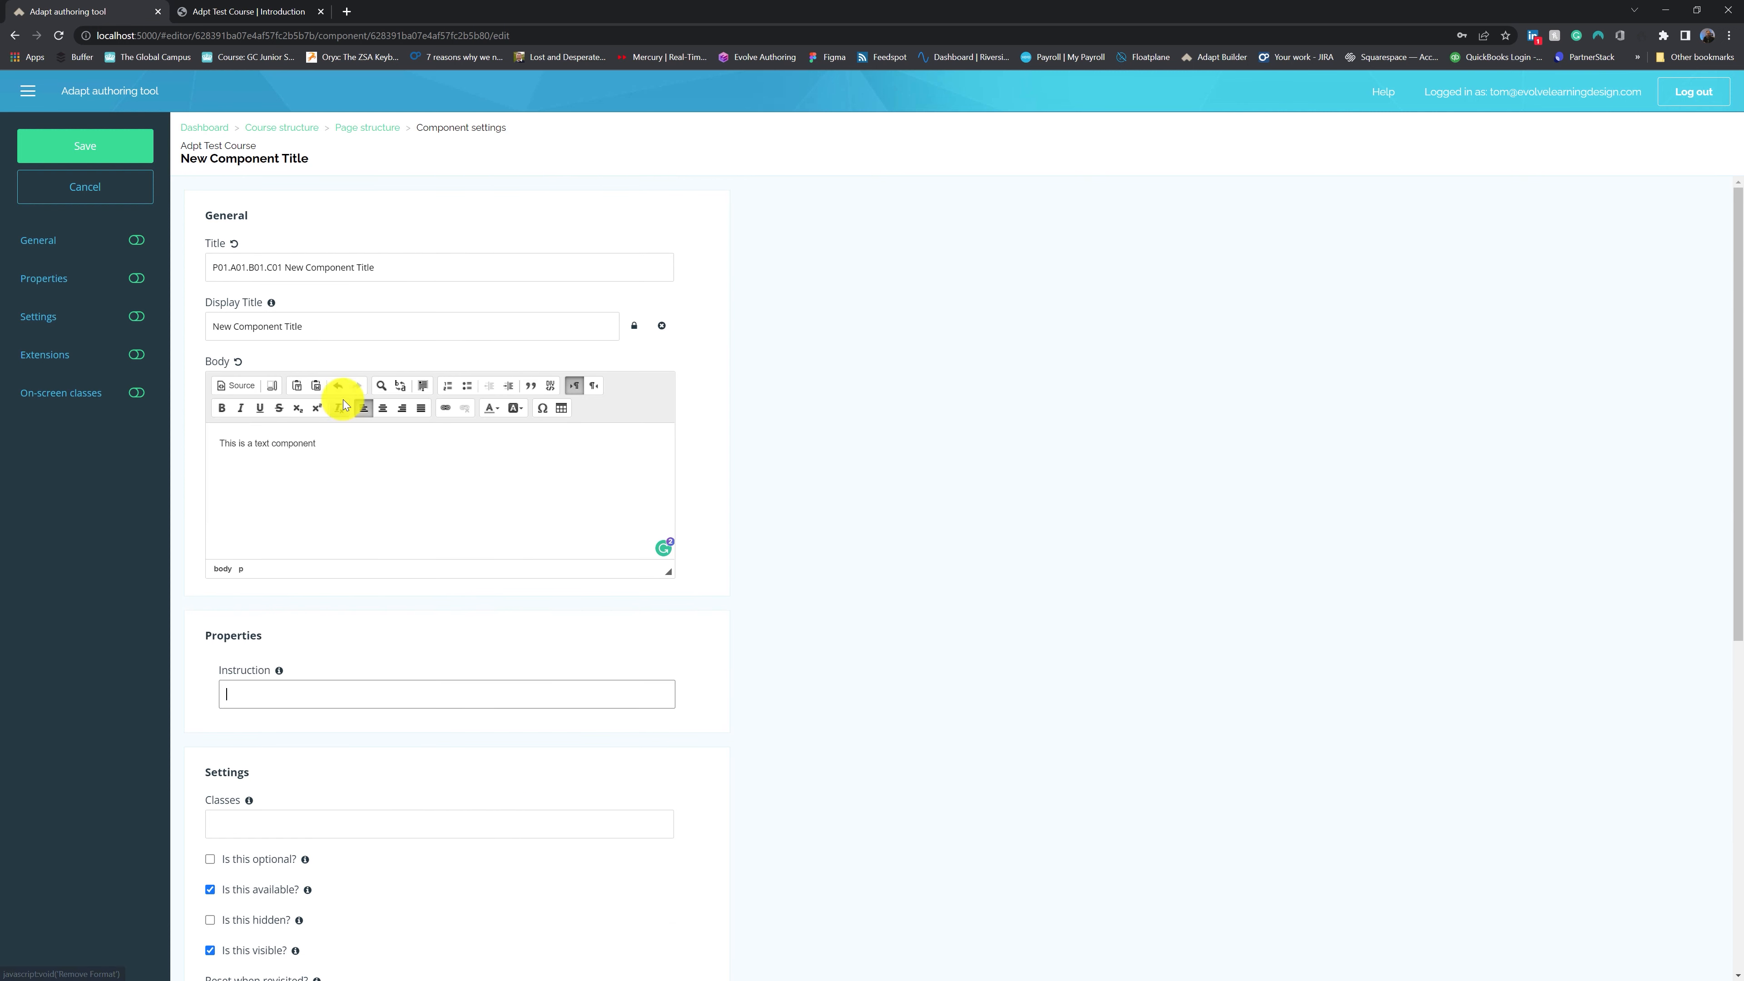
{"action": "left_click", "coordinate": [85, 151]}
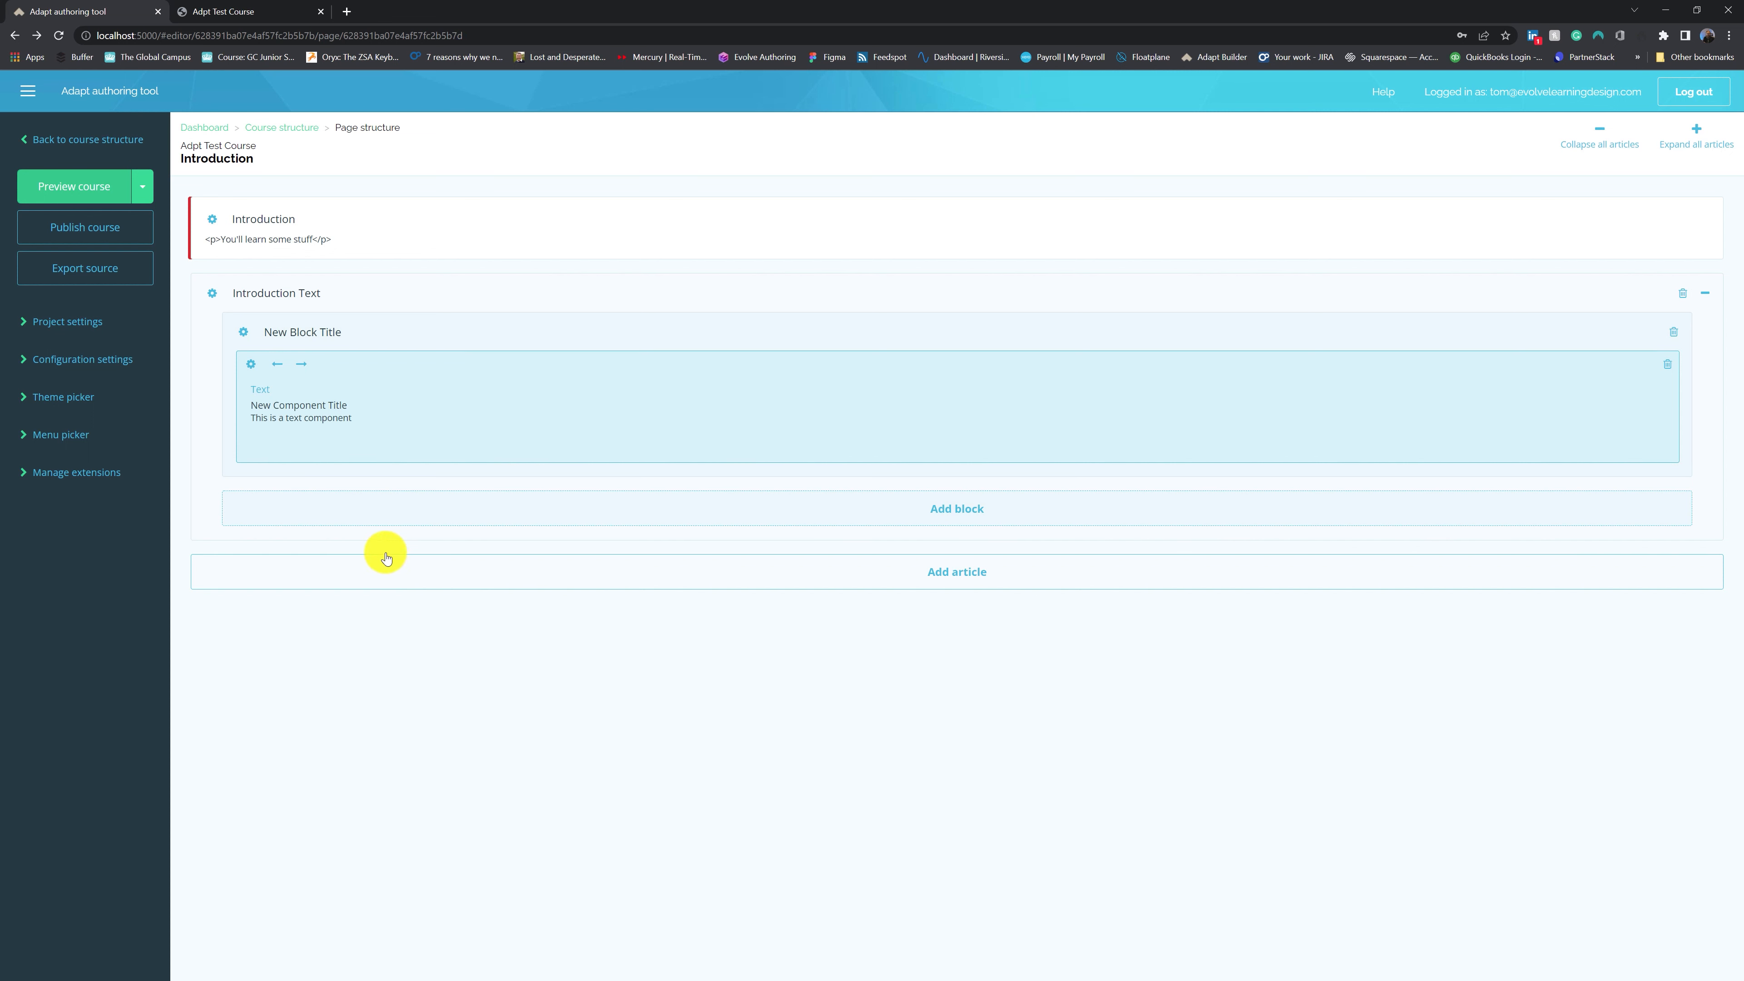
Add a second block to the Introduction Text article and browse the component types available for it
{"action": "left_click", "coordinate": [471, 516]}
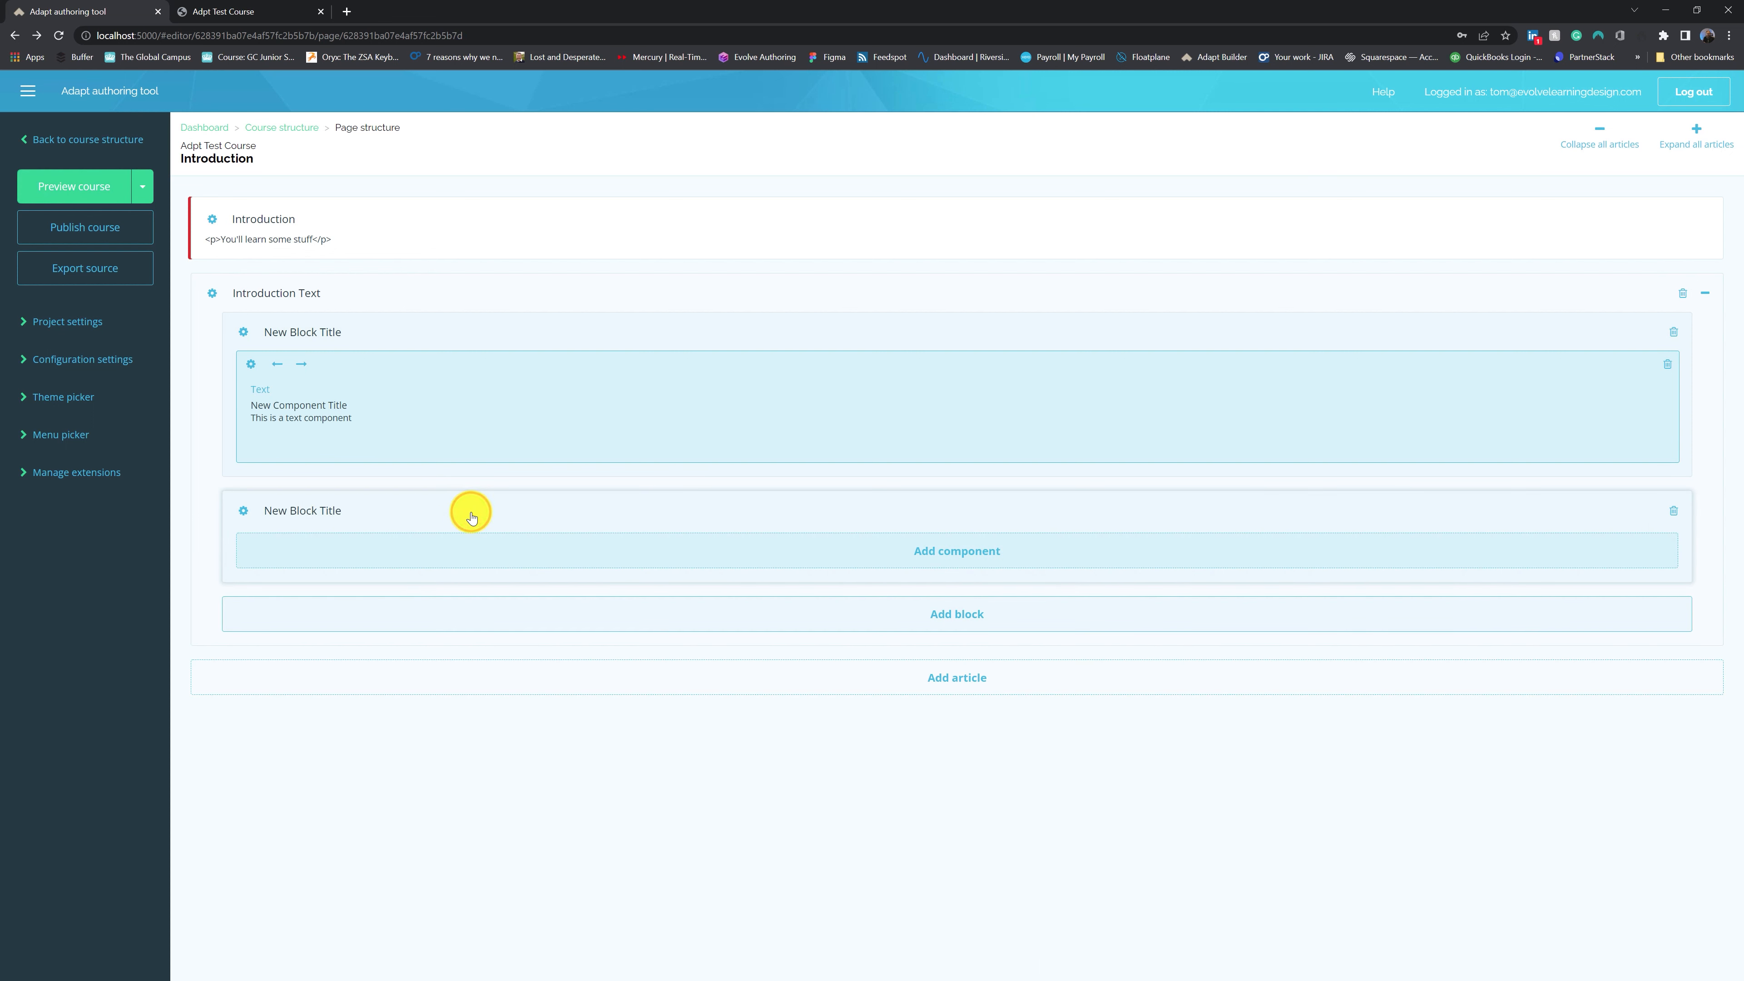
{"action": "left_click", "coordinate": [792, 557]}
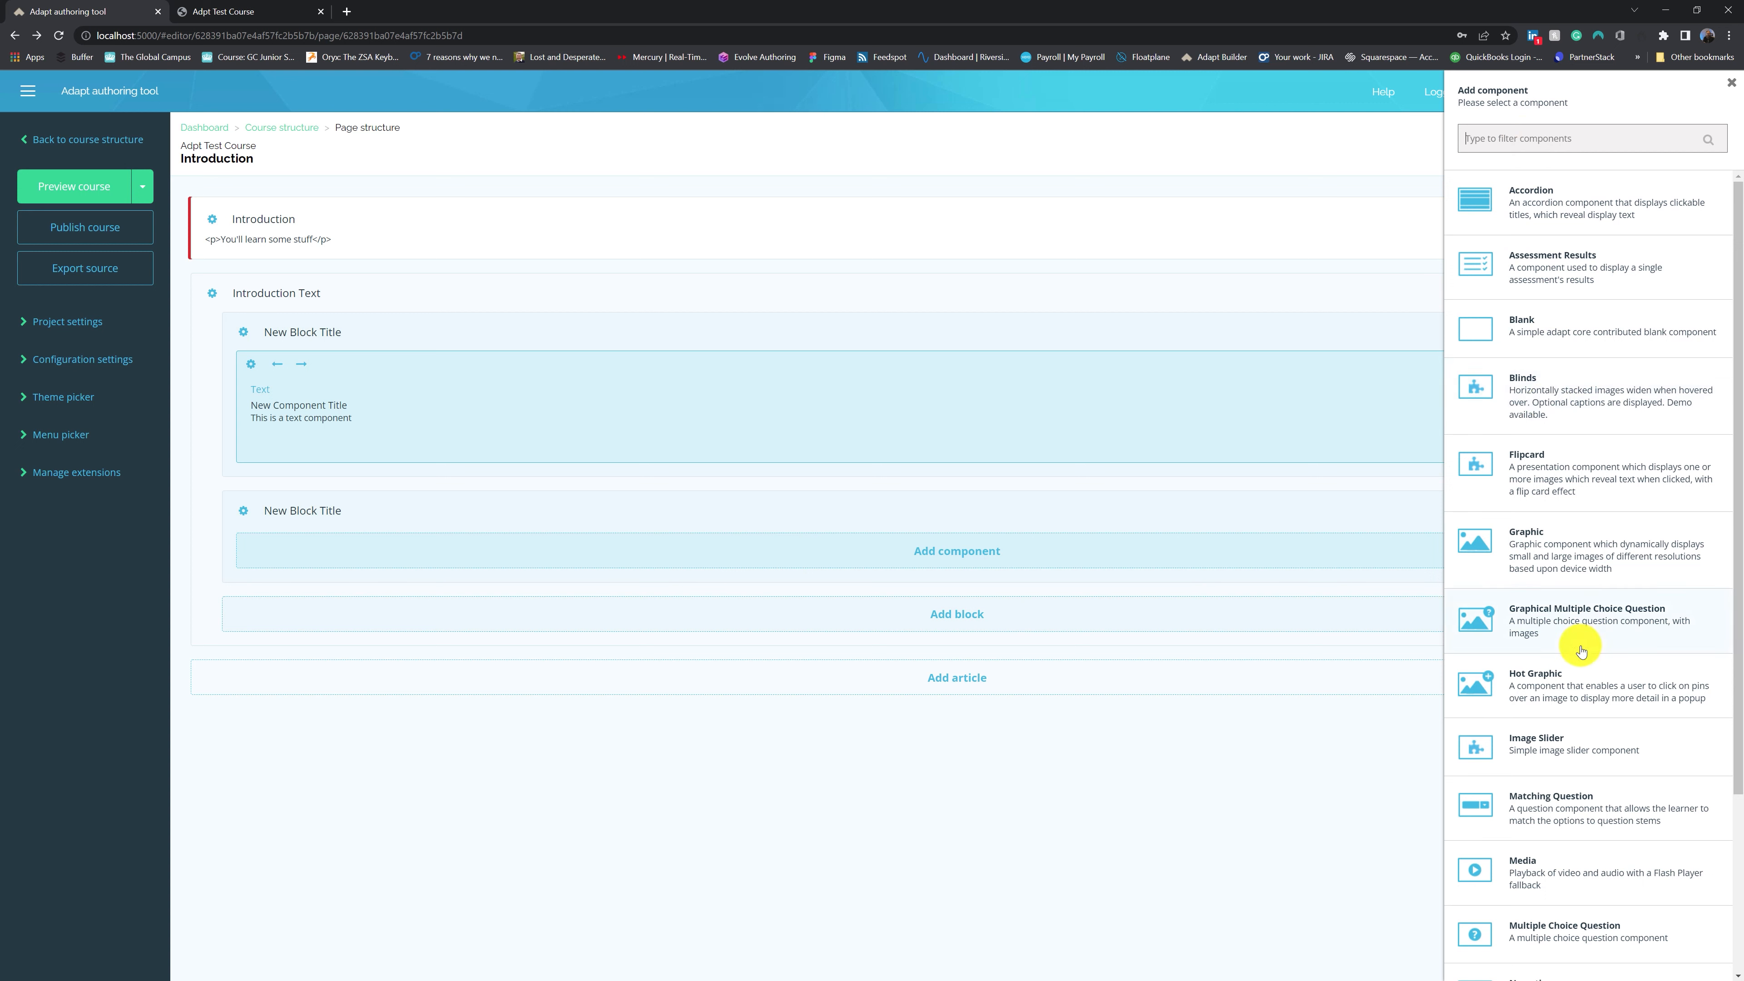
{"action": "scroll", "coordinate": [1581, 651], "scroll_direction": "down", "scroll_amount": 3}
{"action": "scroll", "coordinate": [1581, 651], "scroll_direction": "up", "scroll_amount": 3}
{"action": "scroll", "coordinate": [1581, 651], "scroll_direction": "down", "scroll_amount": 3}
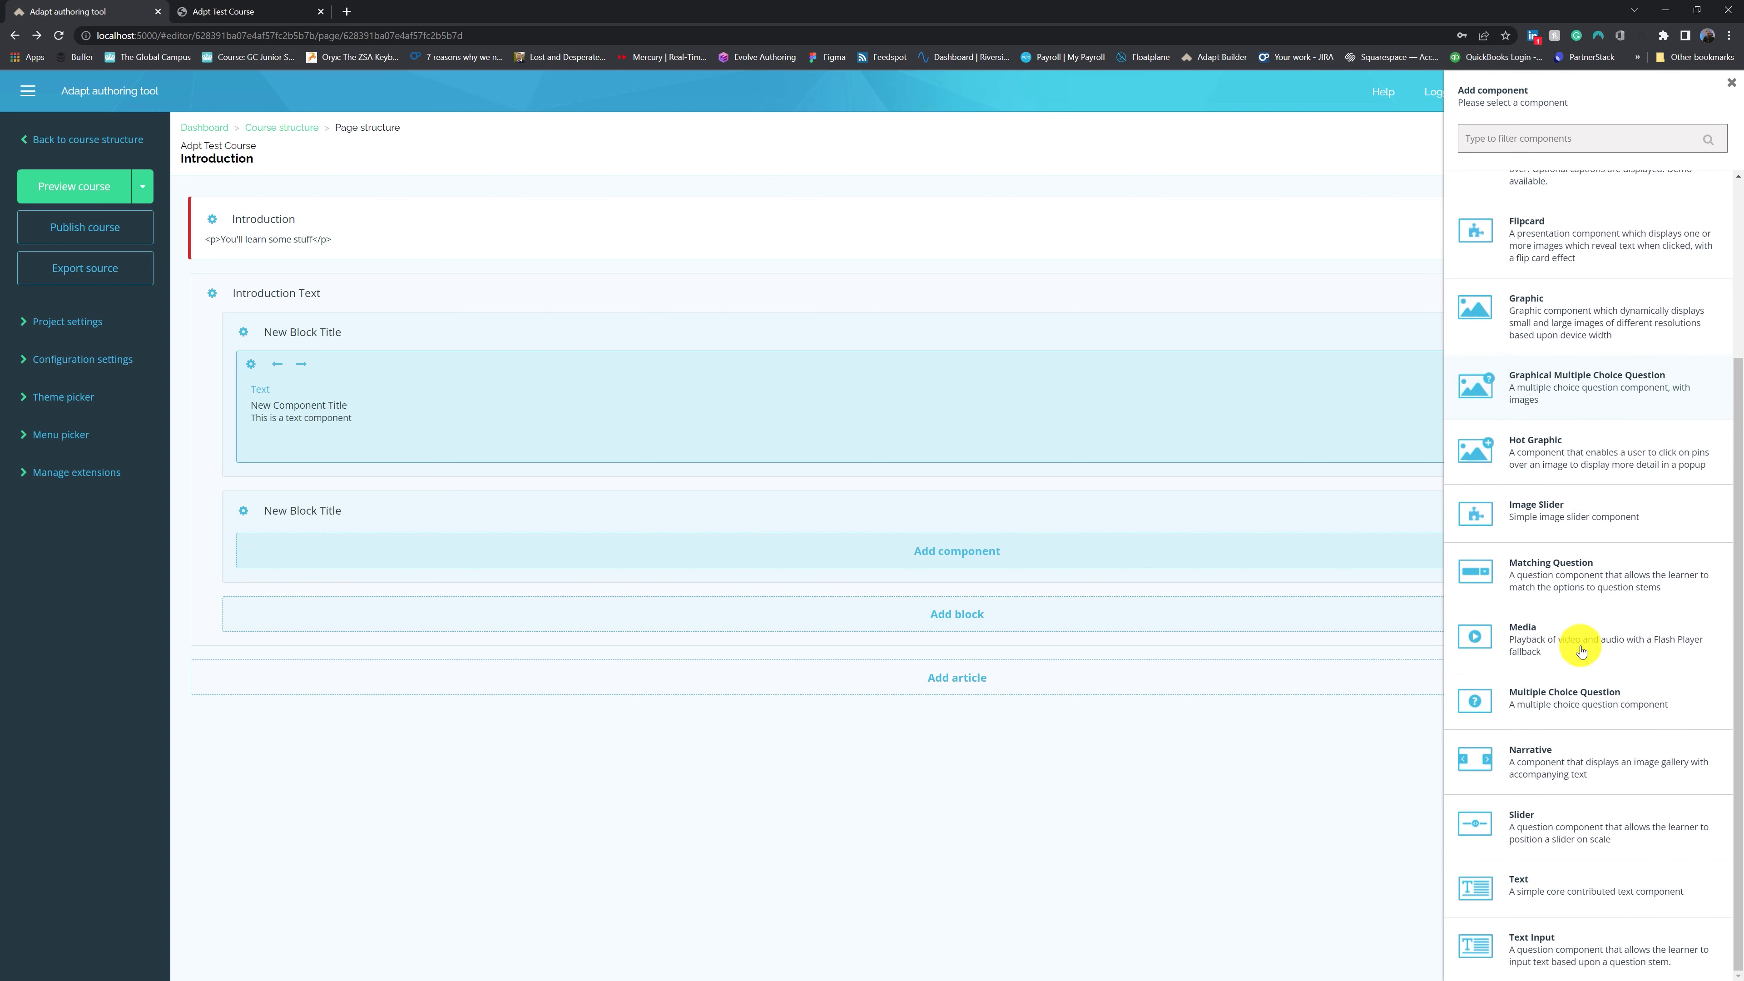
{"action": "scroll", "coordinate": [1581, 651], "scroll_direction": "up", "scroll_amount": 3}
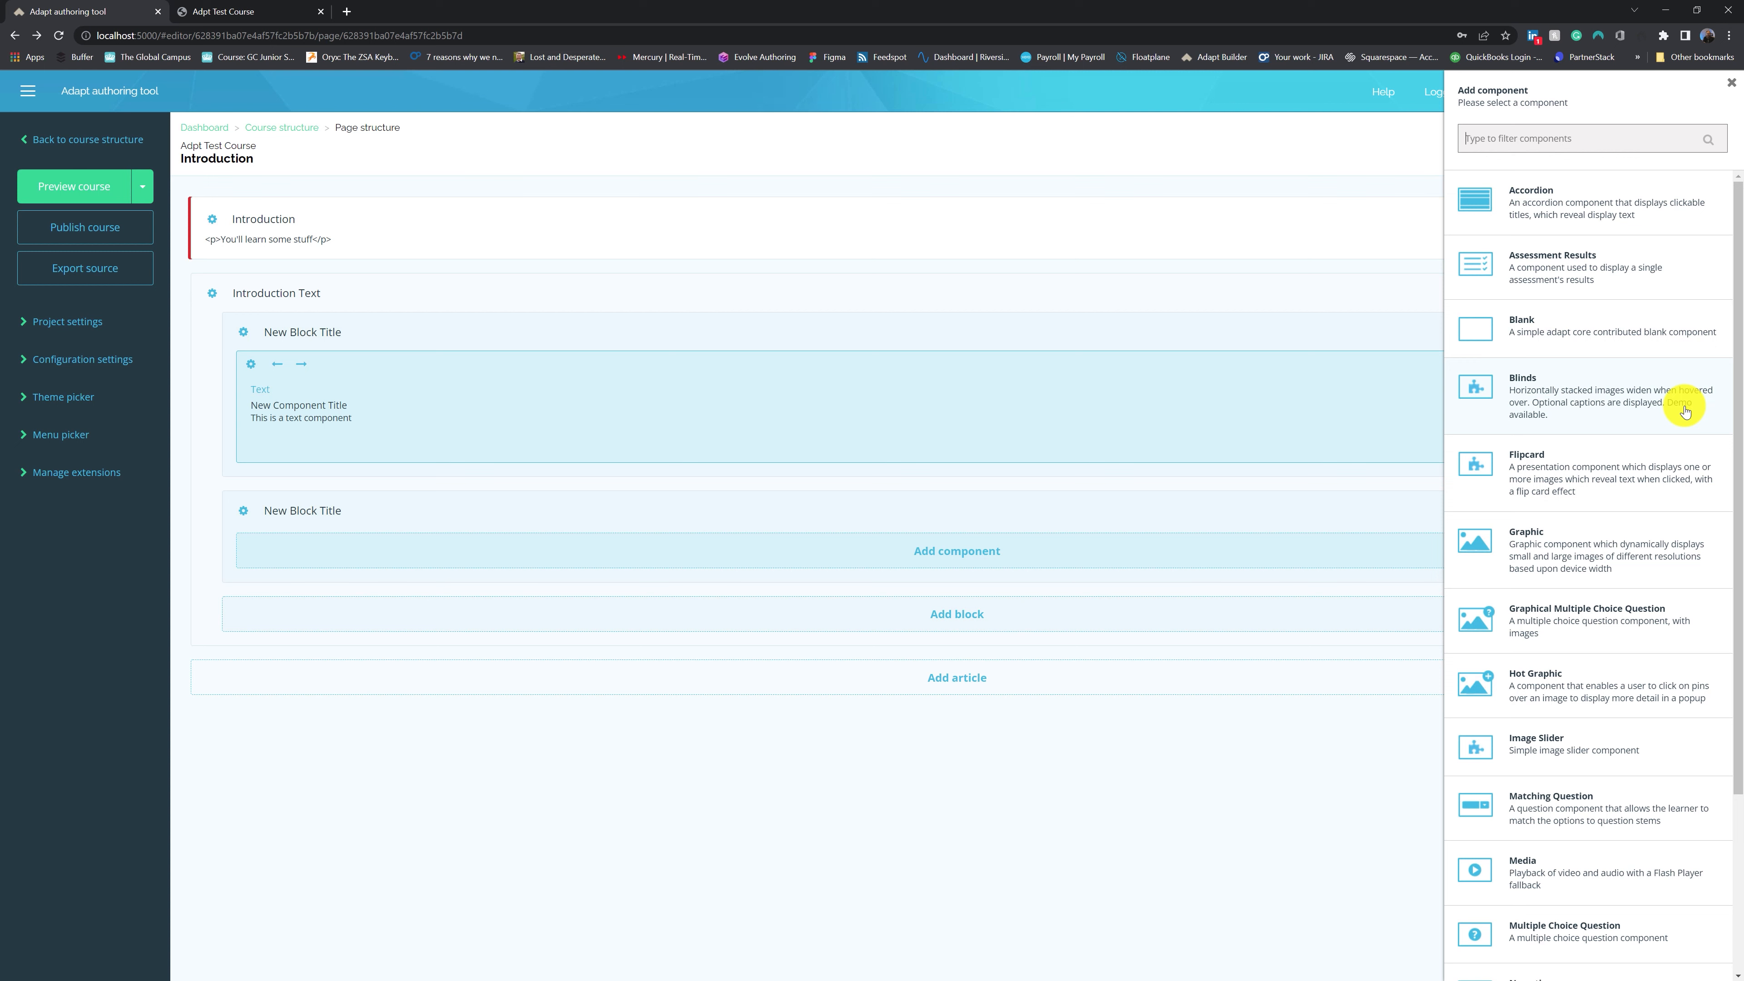
{"action": "scroll", "coordinate": [1684, 411], "scroll_direction": "down", "scroll_amount": 3}
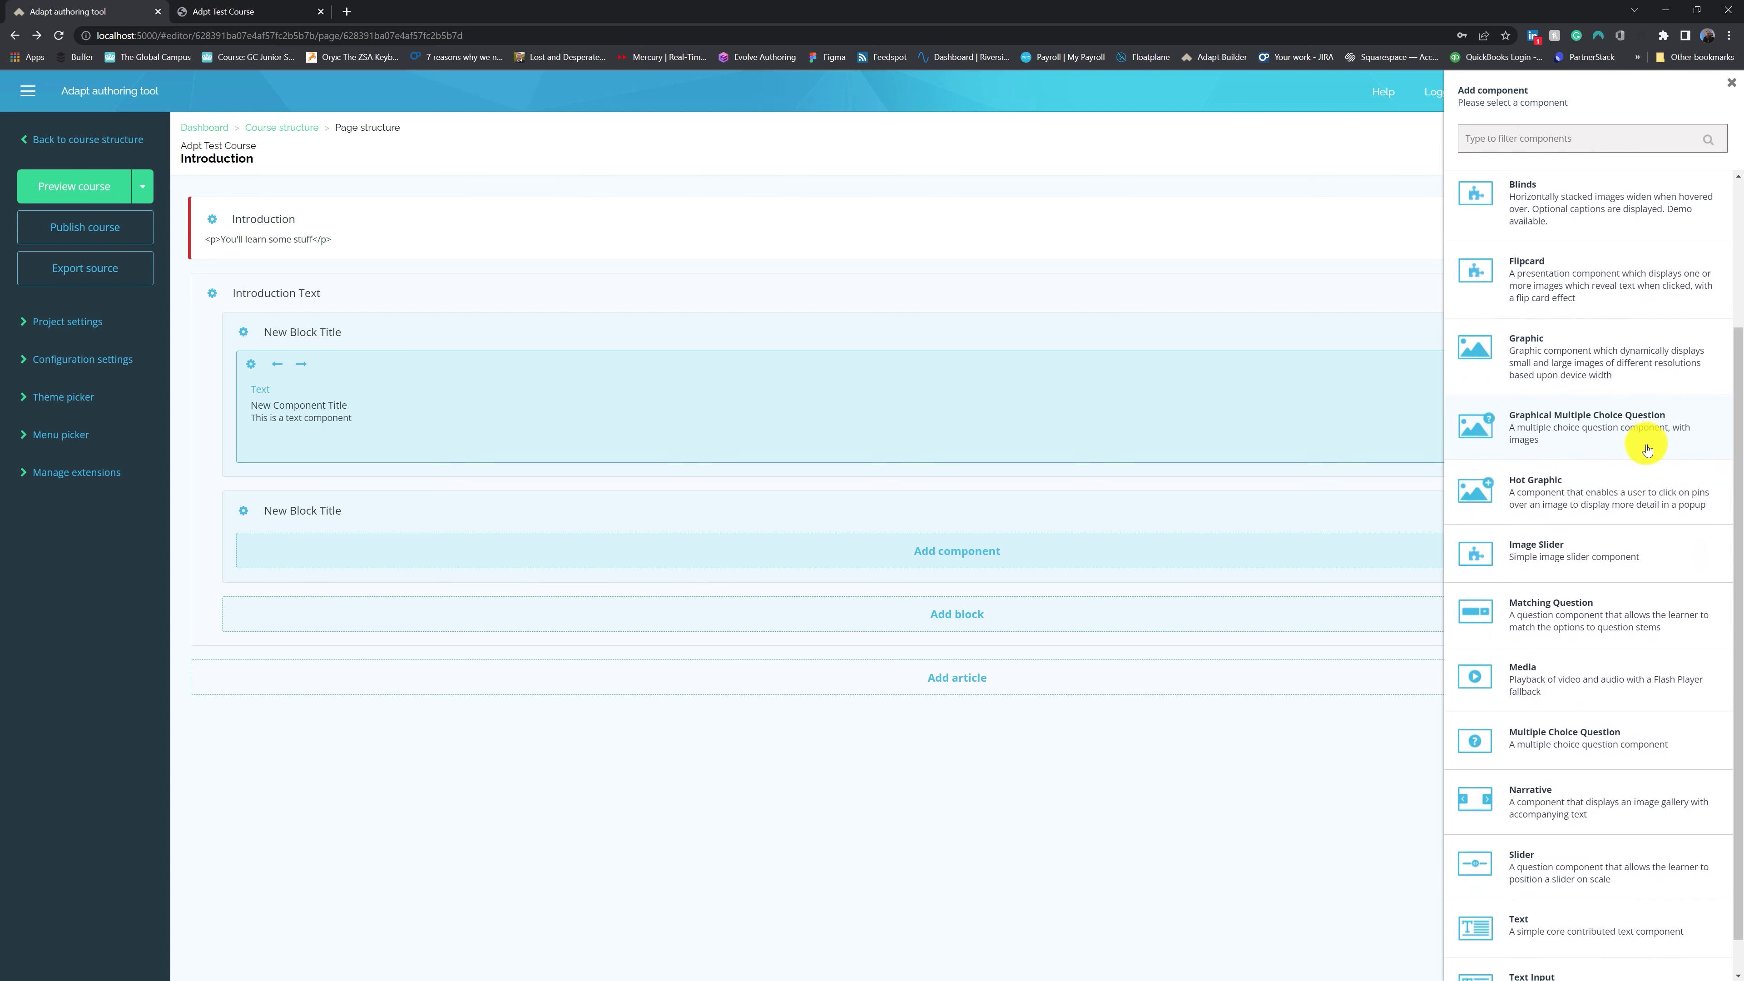
{"action": "scroll", "coordinate": [1631, 463], "scroll_direction": "down", "scroll_amount": 1}
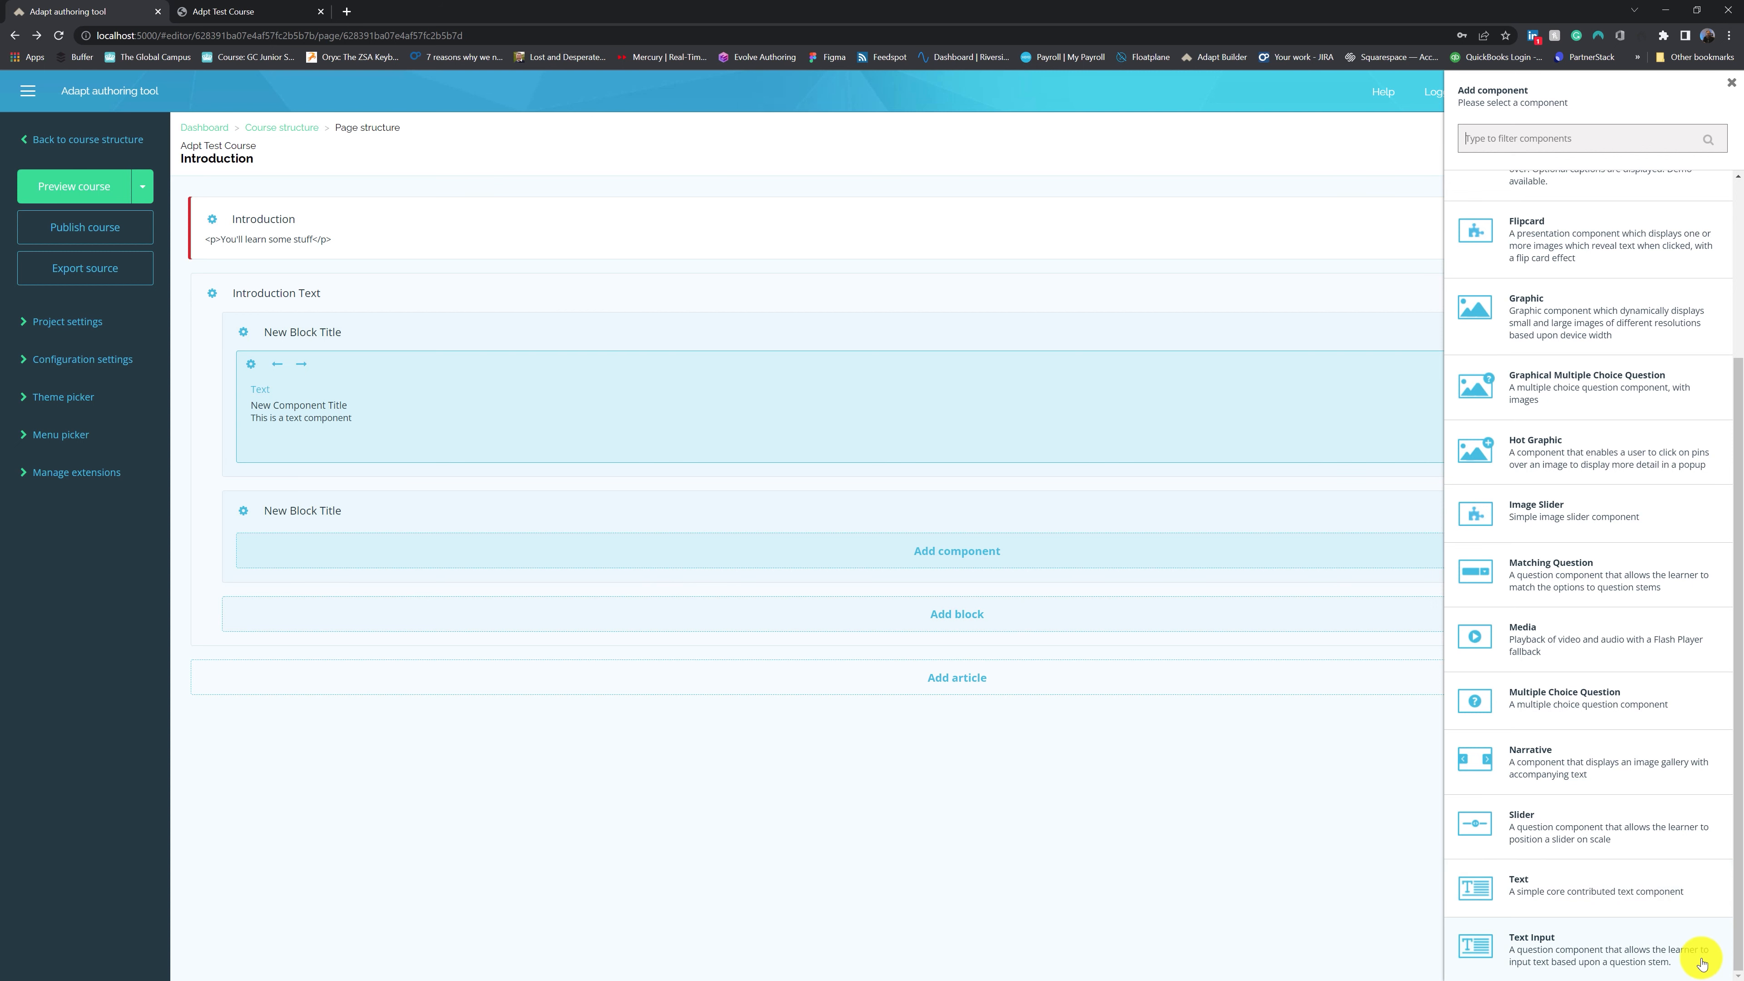
{"action": "scroll", "coordinate": [1653, 785], "scroll_direction": "up", "scroll_amount": 3}
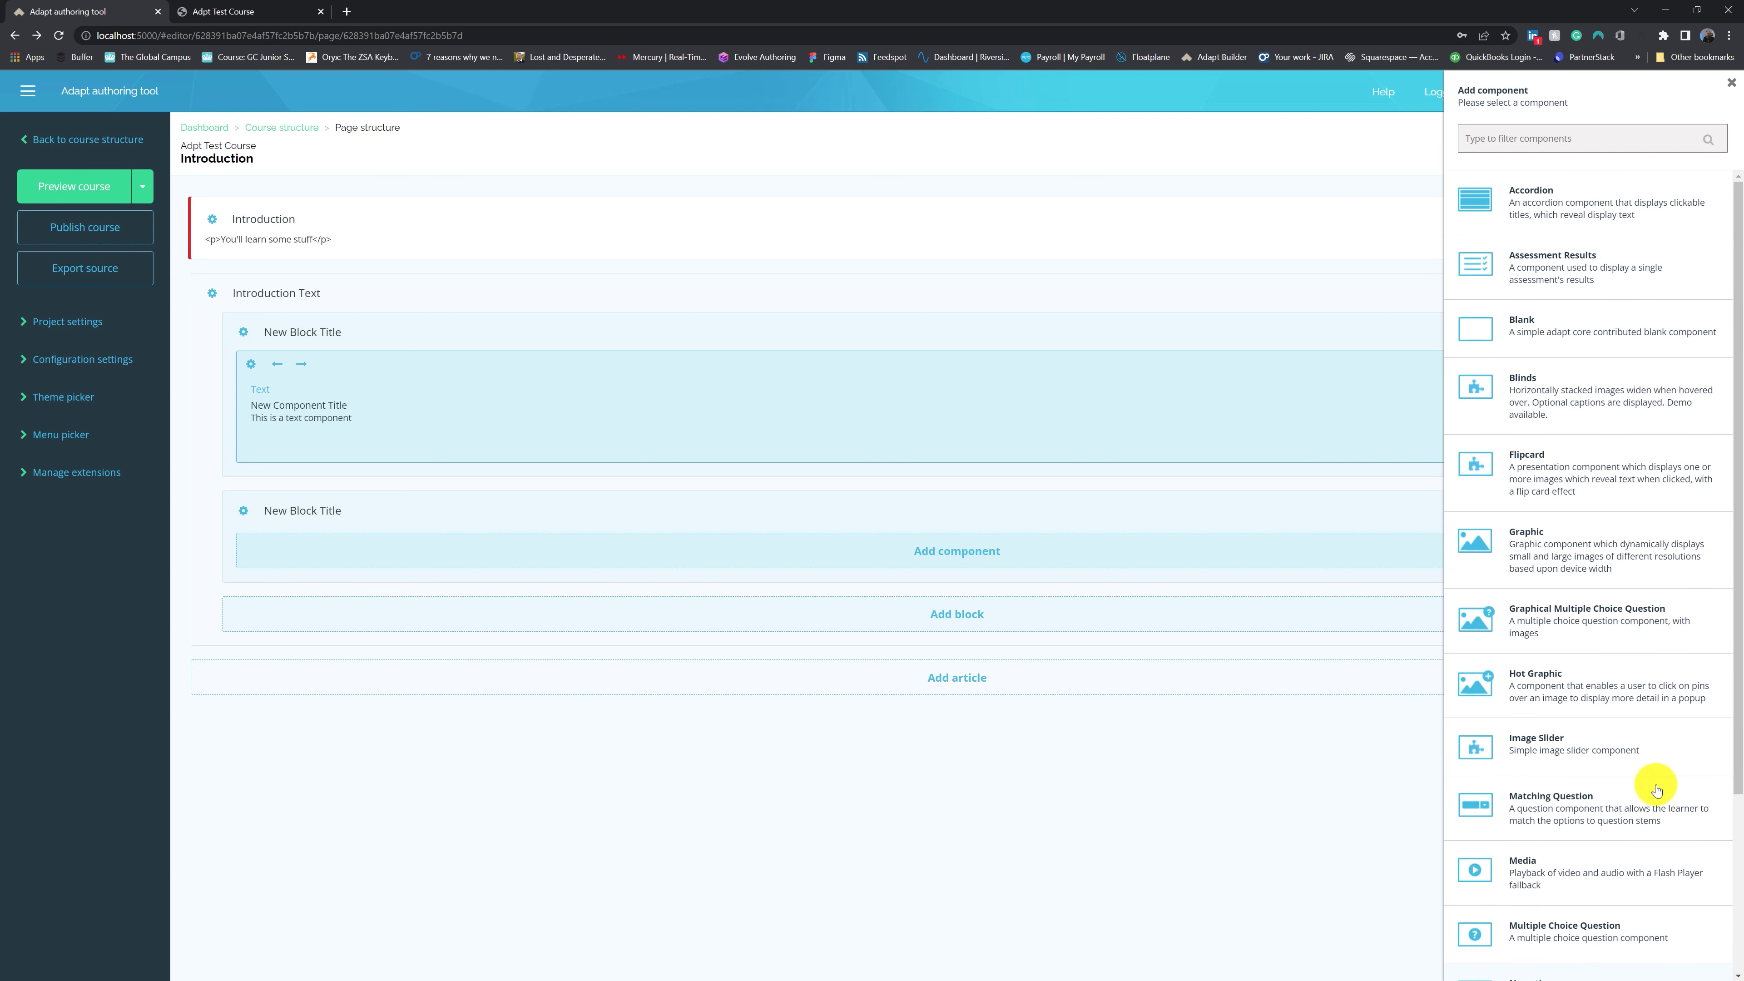
Add an Accordion component to the left half of the new block and open its settings
{"action": "left_click", "coordinate": [1591, 210]}
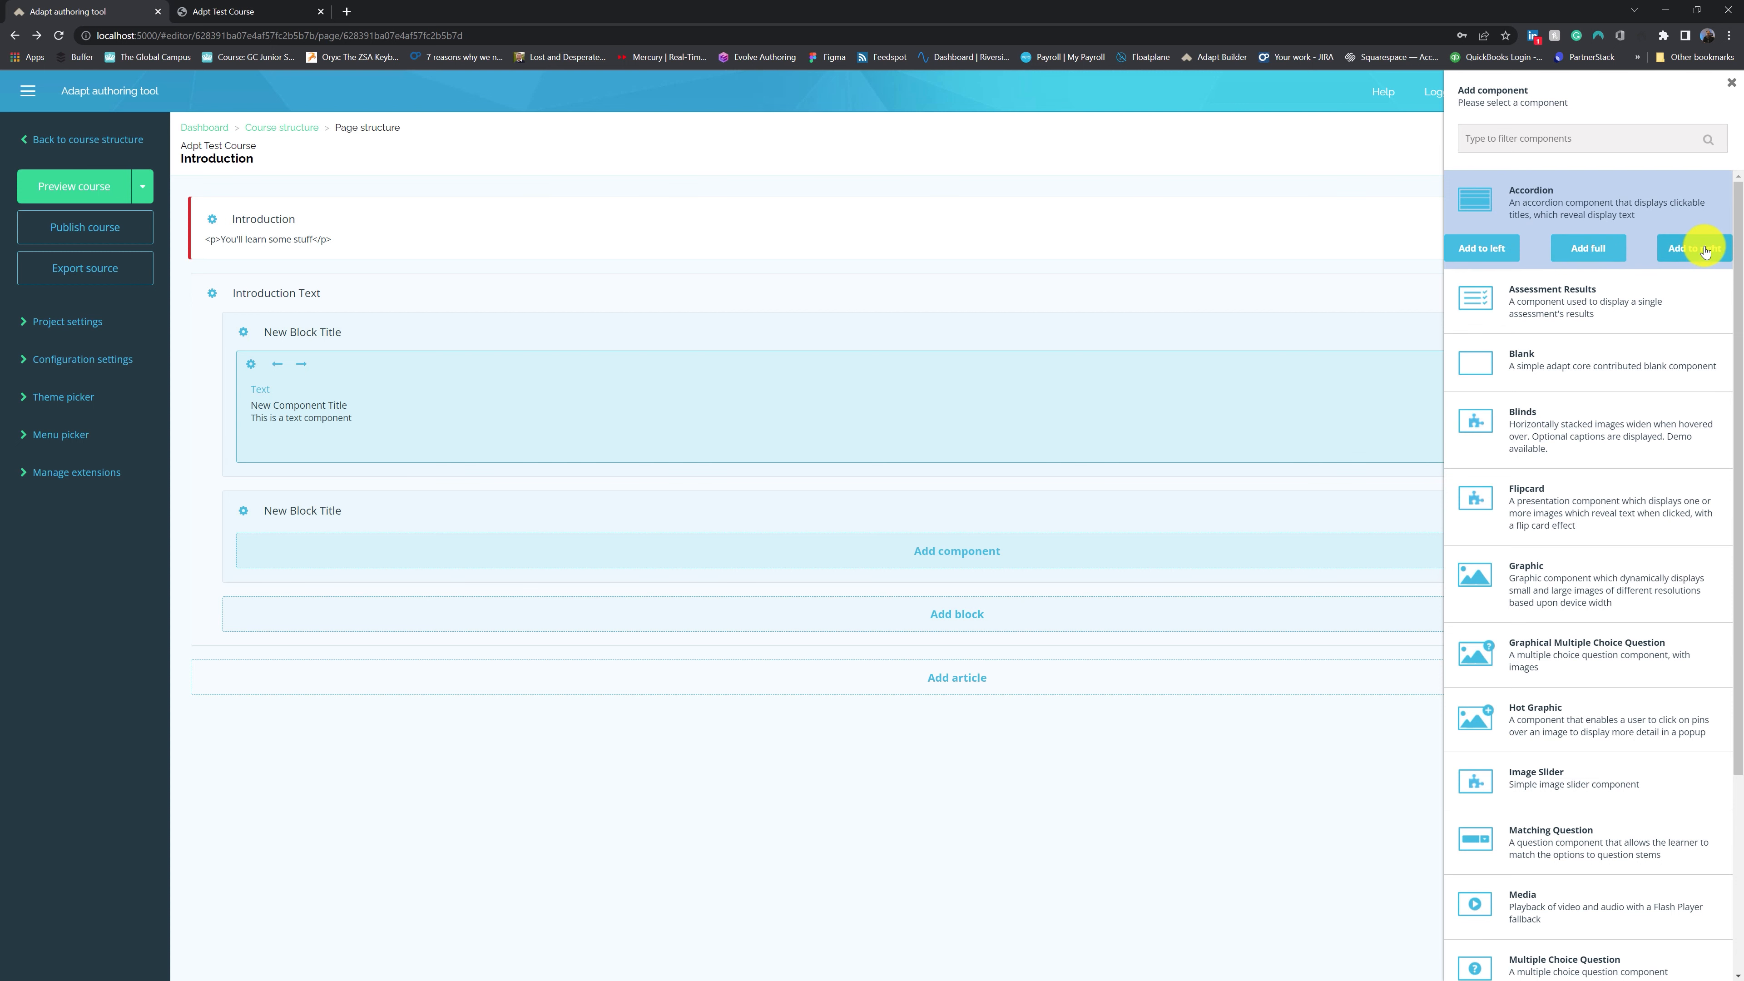
{"action": "left_click", "coordinate": [1486, 252]}
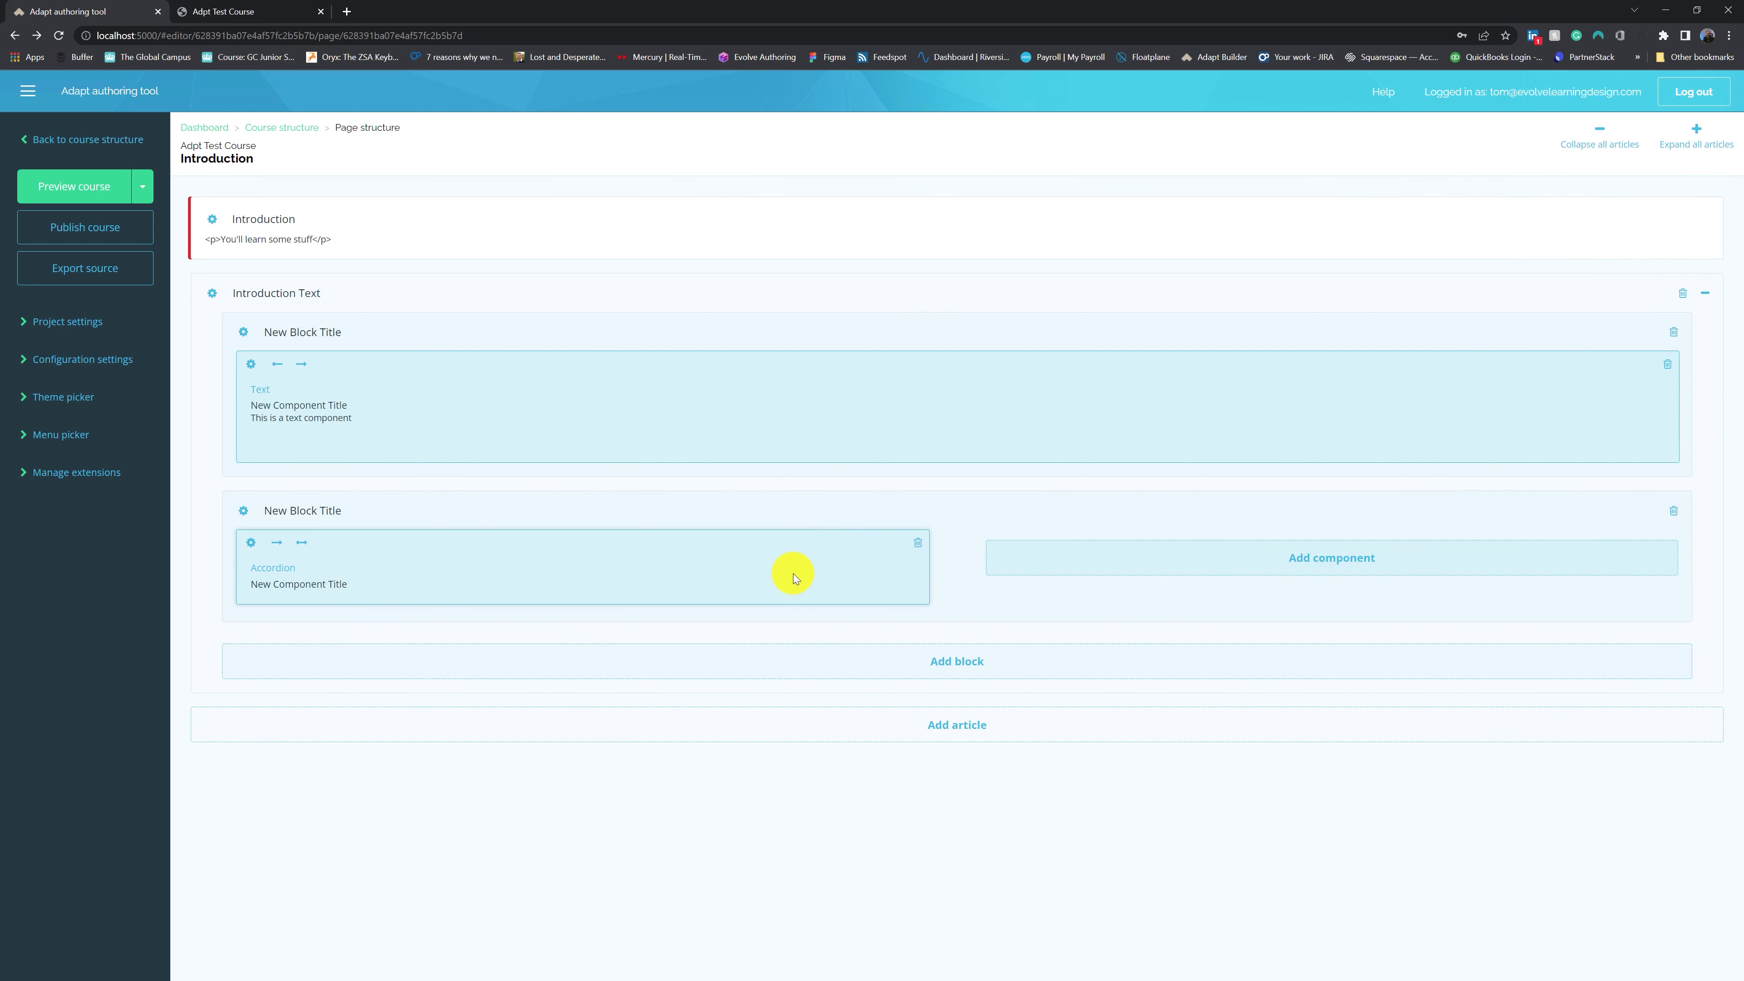
{"action": "double_click", "coordinate": [441, 558]}
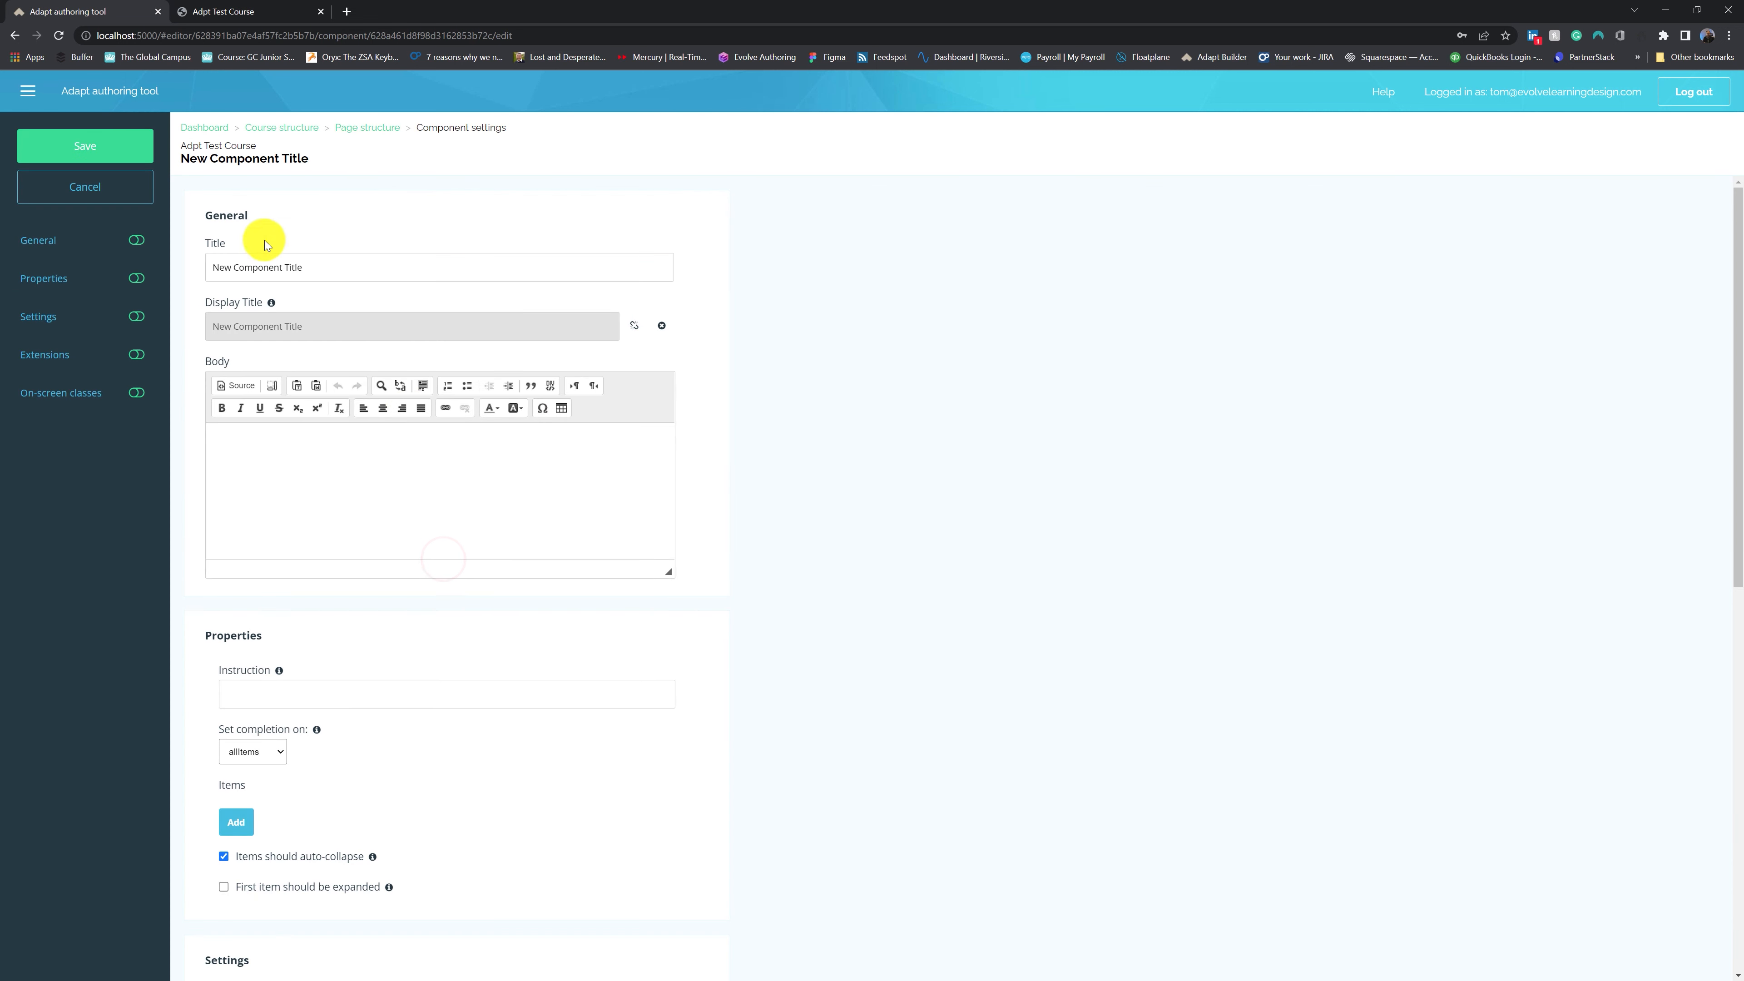
Title the accordion "Stumpy accordions" and enter "Introduction to this section" as its body text, correcting the spelling
{"action": "triple_click", "coordinate": [346, 267]}
{"action": "type", "text": "S"}
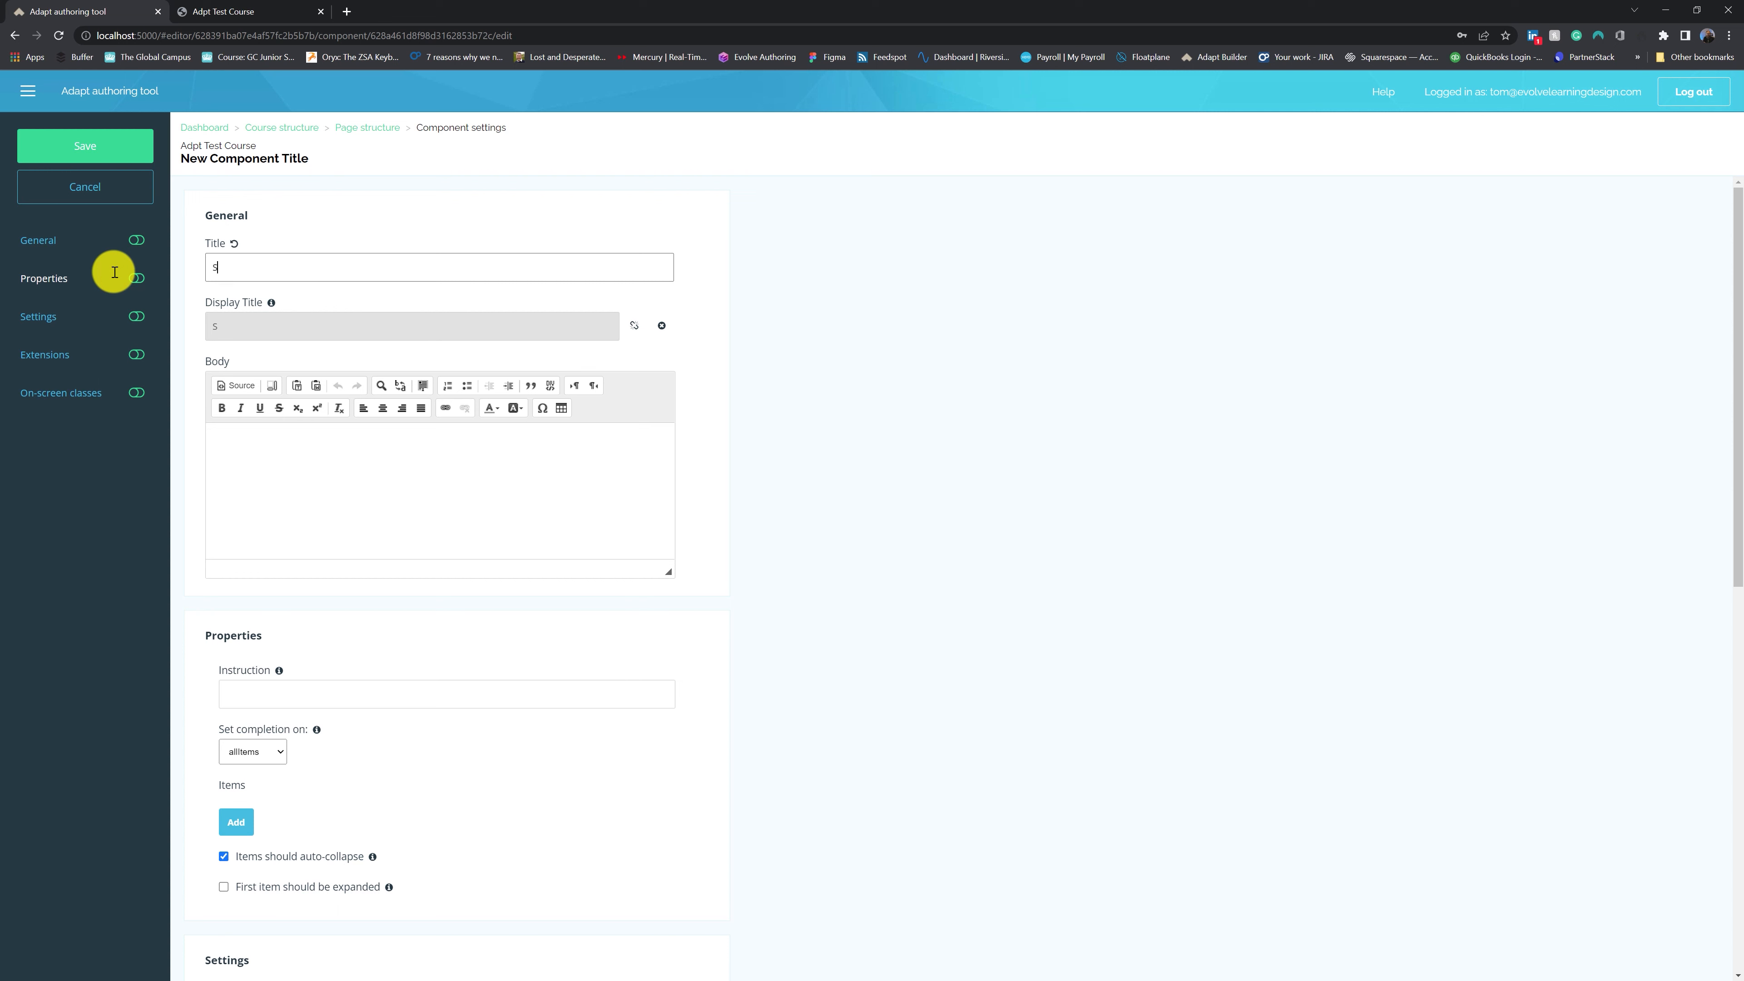
{"action": "type", "text": "tumpy accordions"}
{"action": "left_click", "coordinate": [351, 508]}
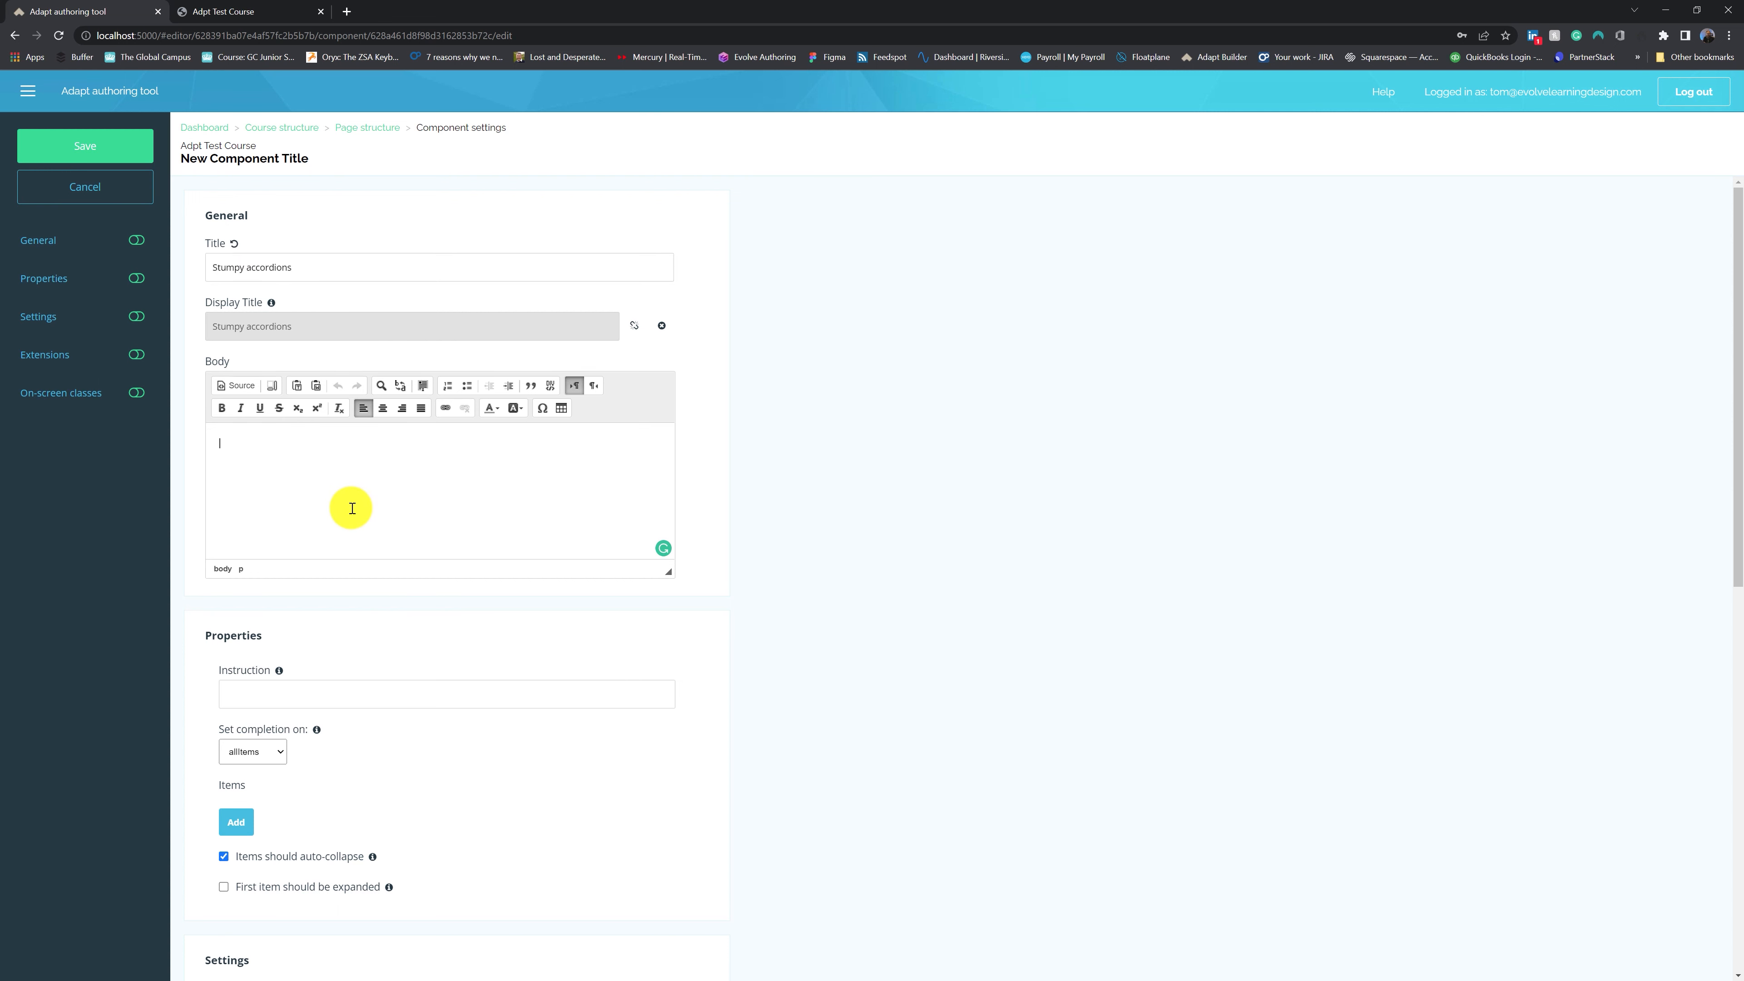
{"action": "type", "text": "Introduxion to this section"}
{"action": "left_click", "coordinate": [262, 457]}
{"action": "left_click", "coordinate": [358, 458]}
Set the accordion's instruction to "click to open the accordians" and review its remaining settings, extensions and on-screen classes
{"action": "scroll", "coordinate": [434, 597], "scroll_direction": "down", "scroll_amount": 2}
{"action": "left_click", "coordinate": [426, 560]}
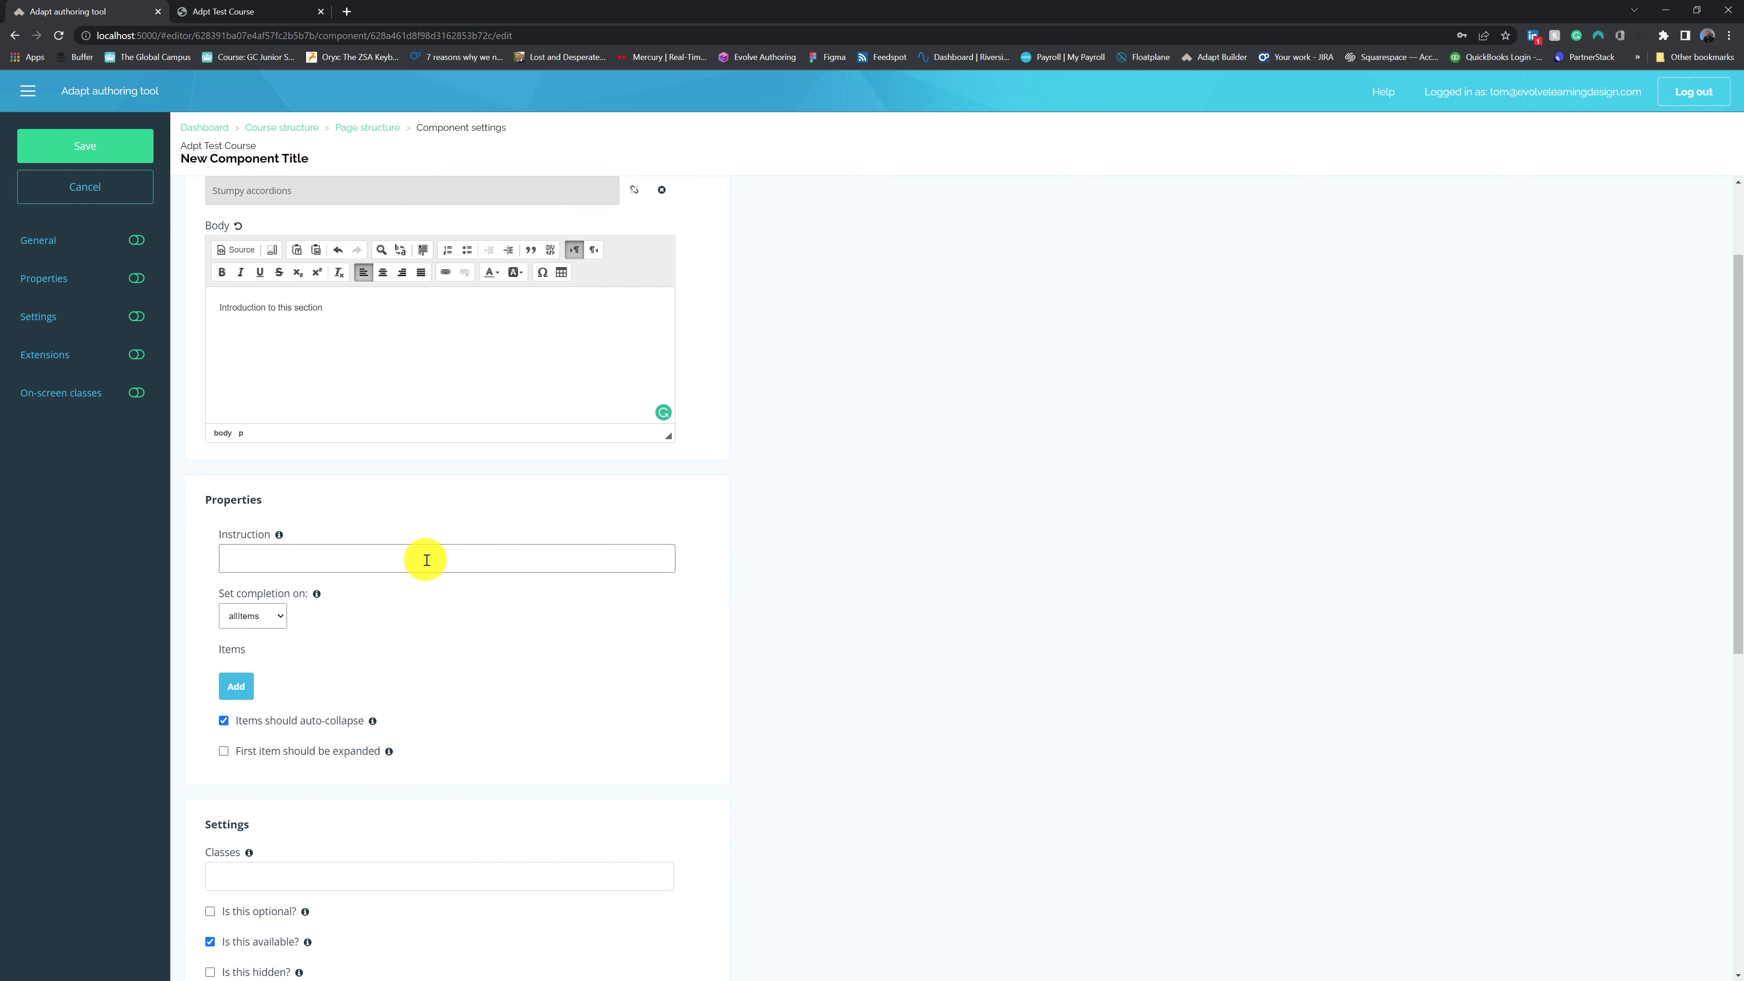
{"action": "type", "text": "click to open the accordians"}
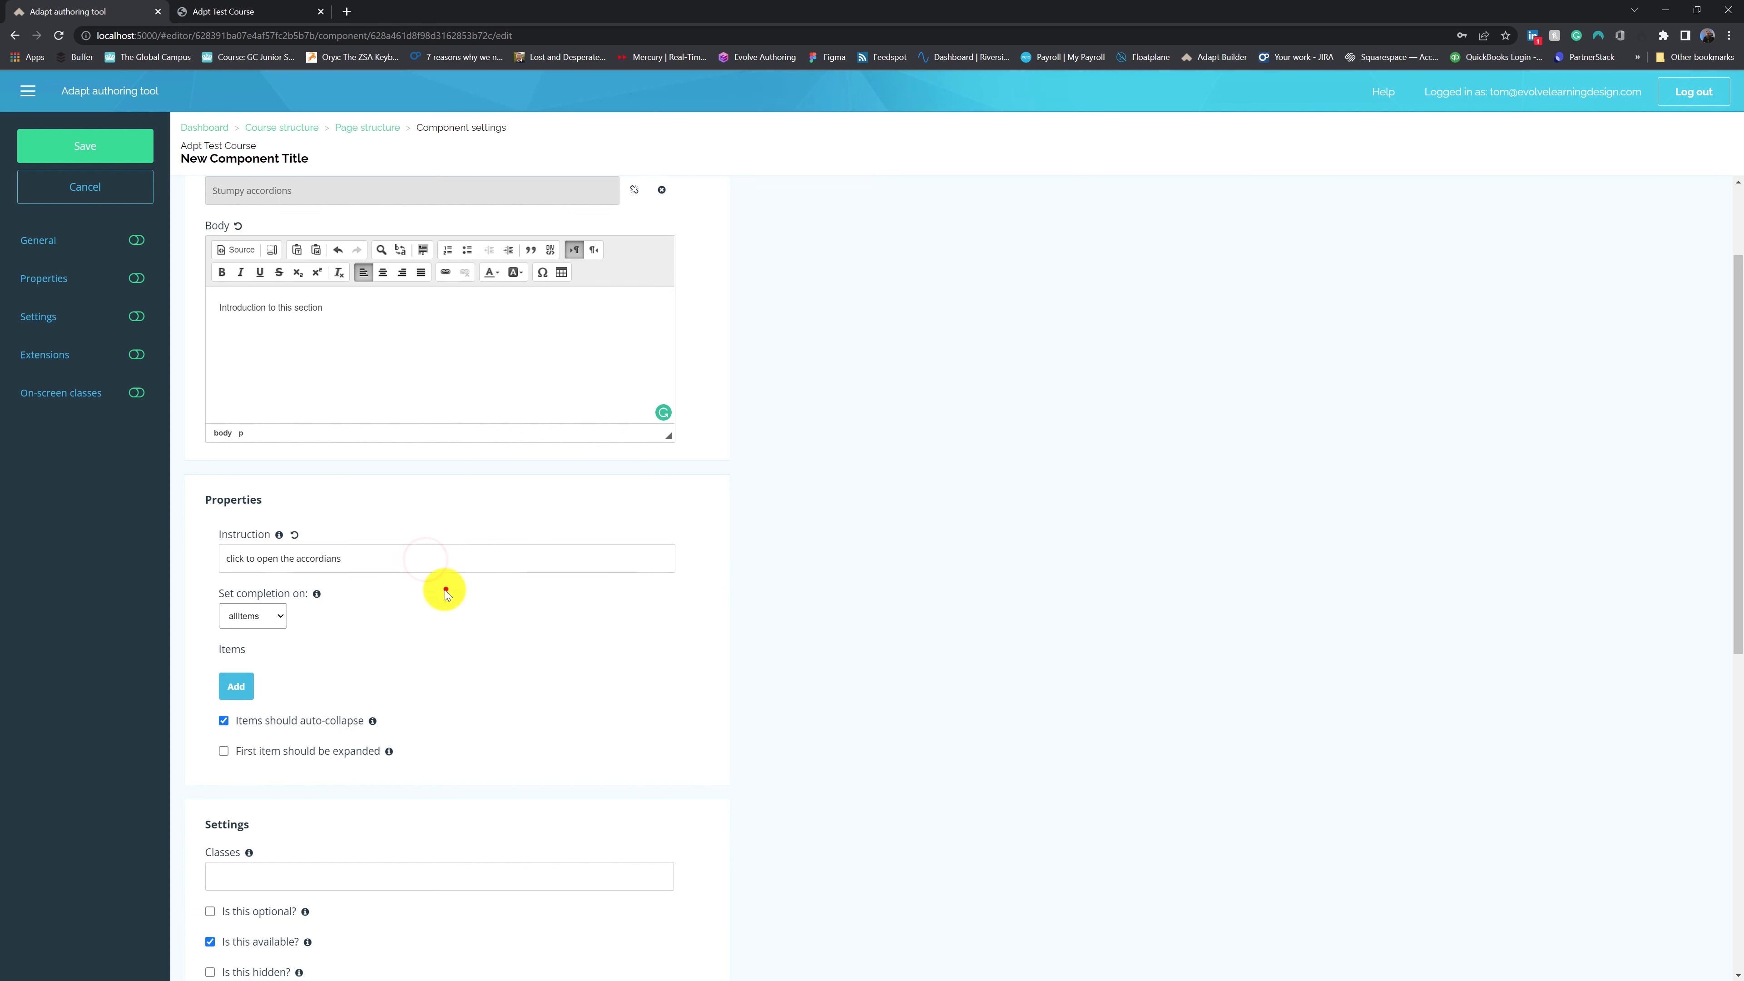
{"action": "scroll", "coordinate": [448, 583], "scroll_direction": "down", "scroll_amount": 5}
{"action": "scroll", "coordinate": [537, 507], "scroll_direction": "down", "scroll_amount": 4}
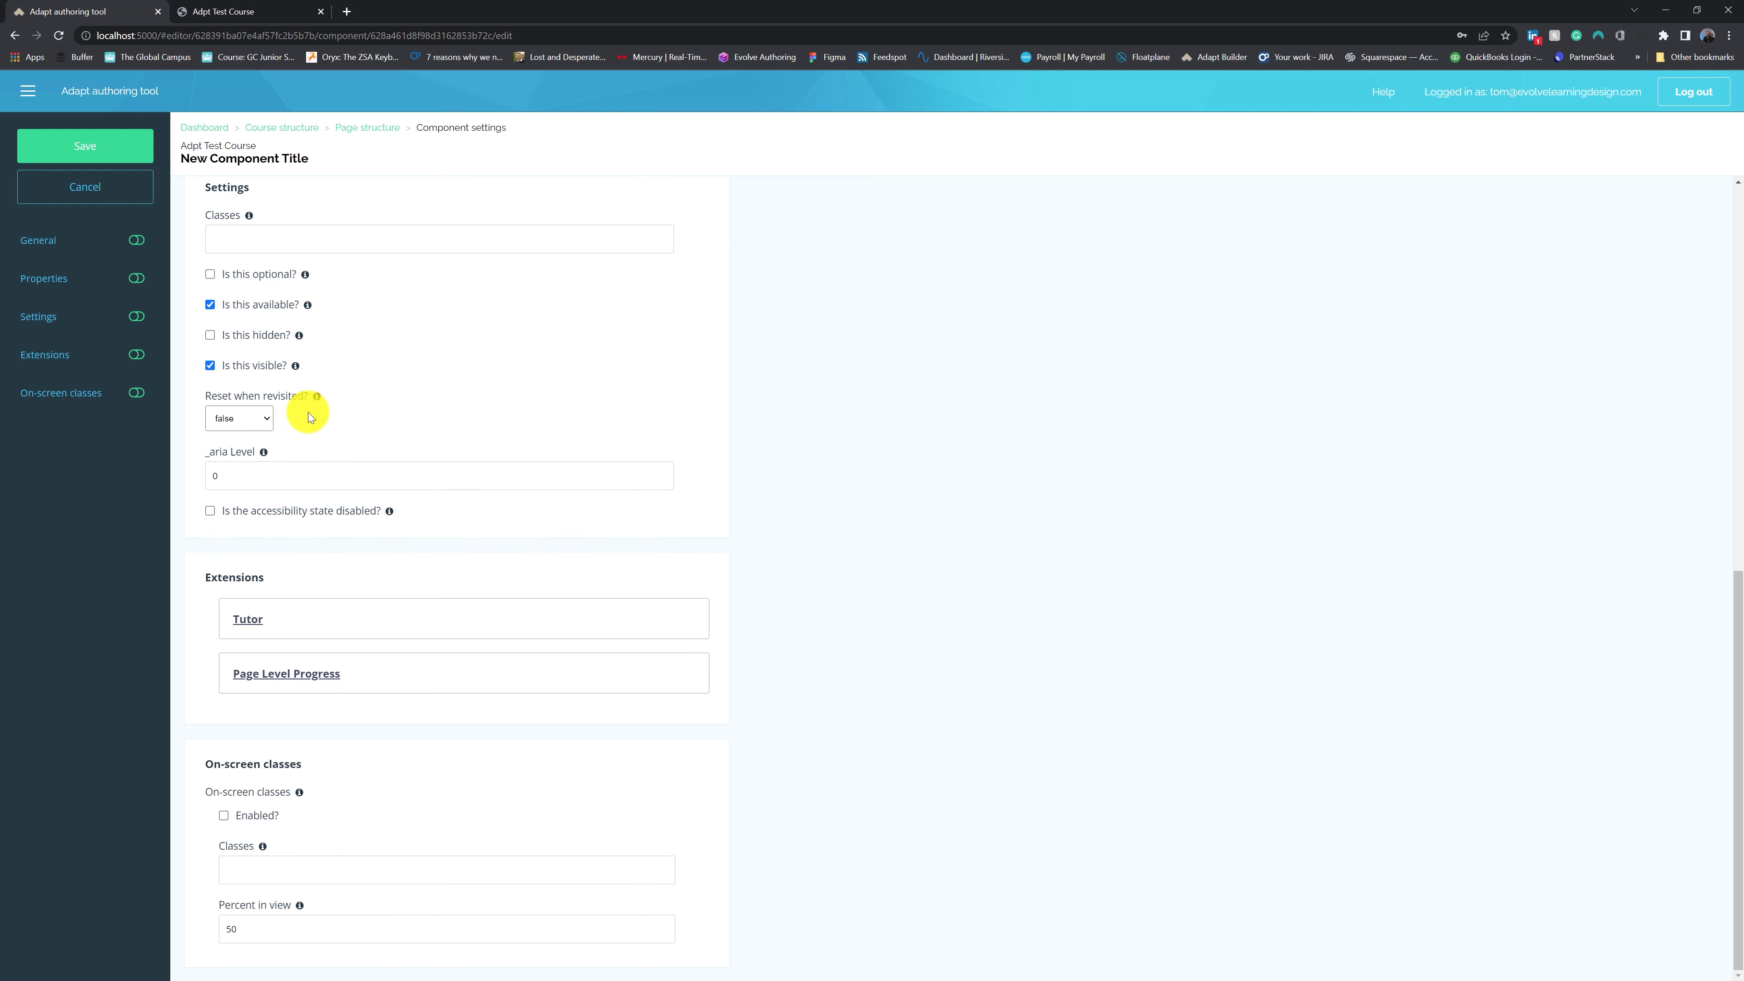
{"action": "scroll", "coordinate": [417, 797], "scroll_direction": "up", "scroll_amount": 8}
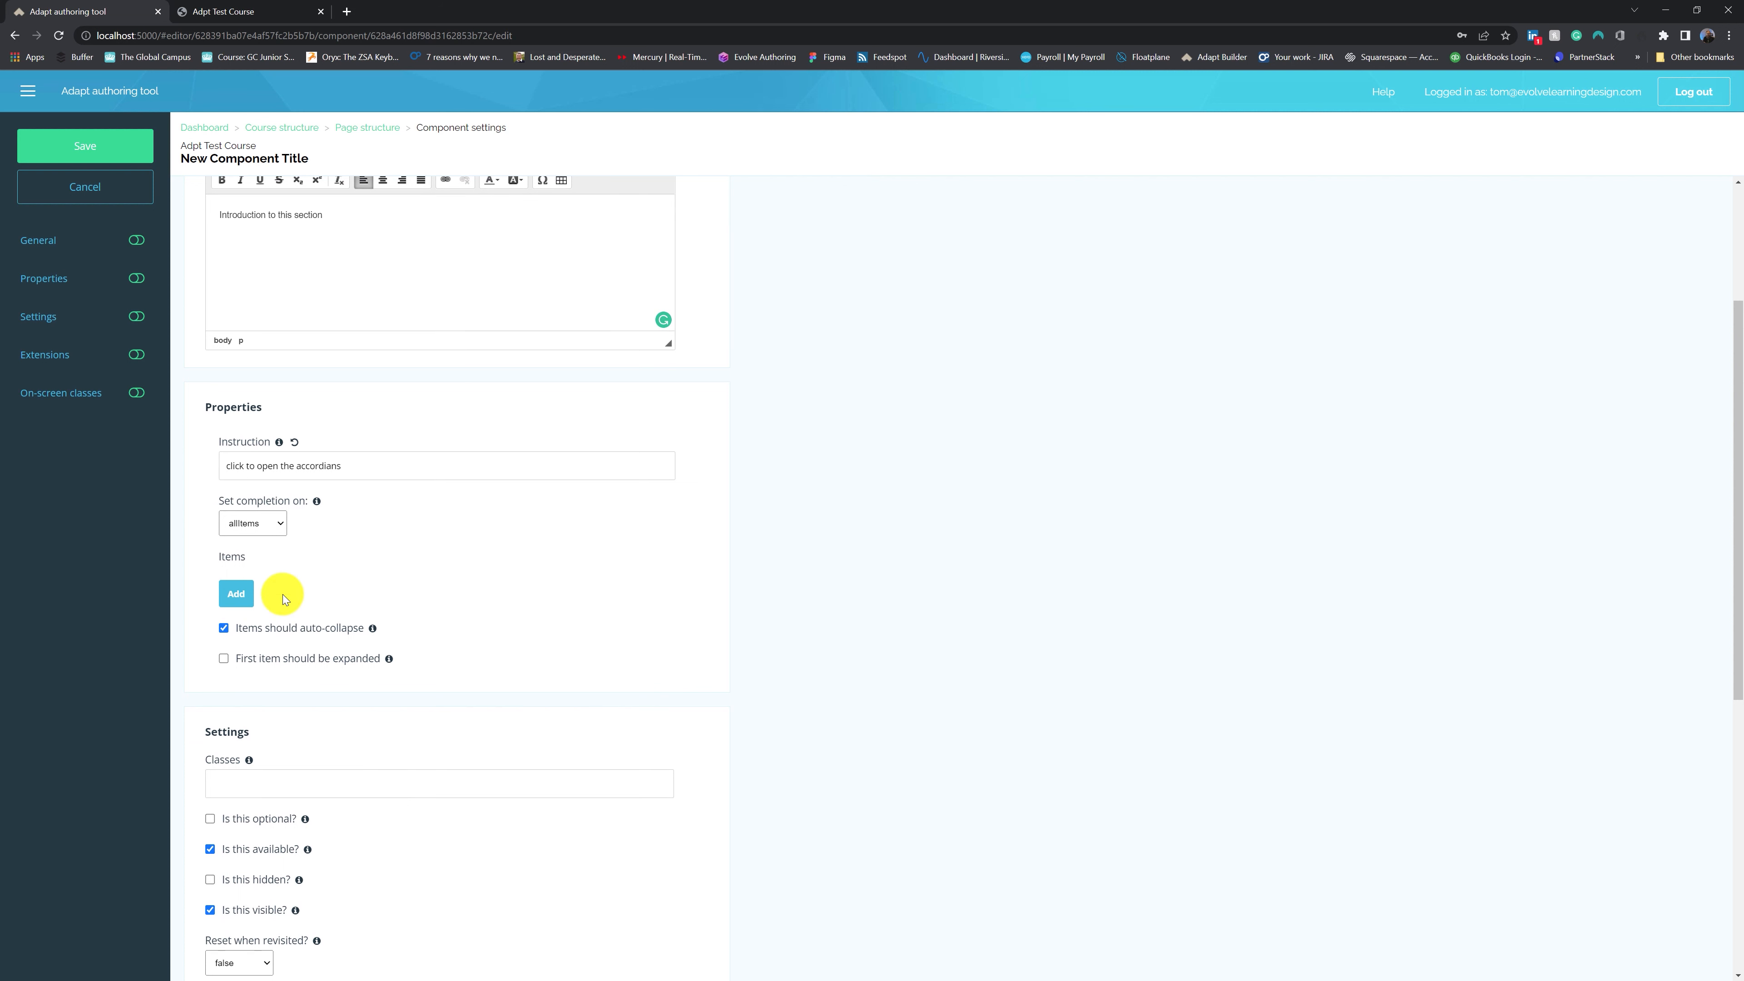
Add an item to the accordion titled "step one" with the body text "this is soem text"
{"action": "left_click", "coordinate": [235, 595]}
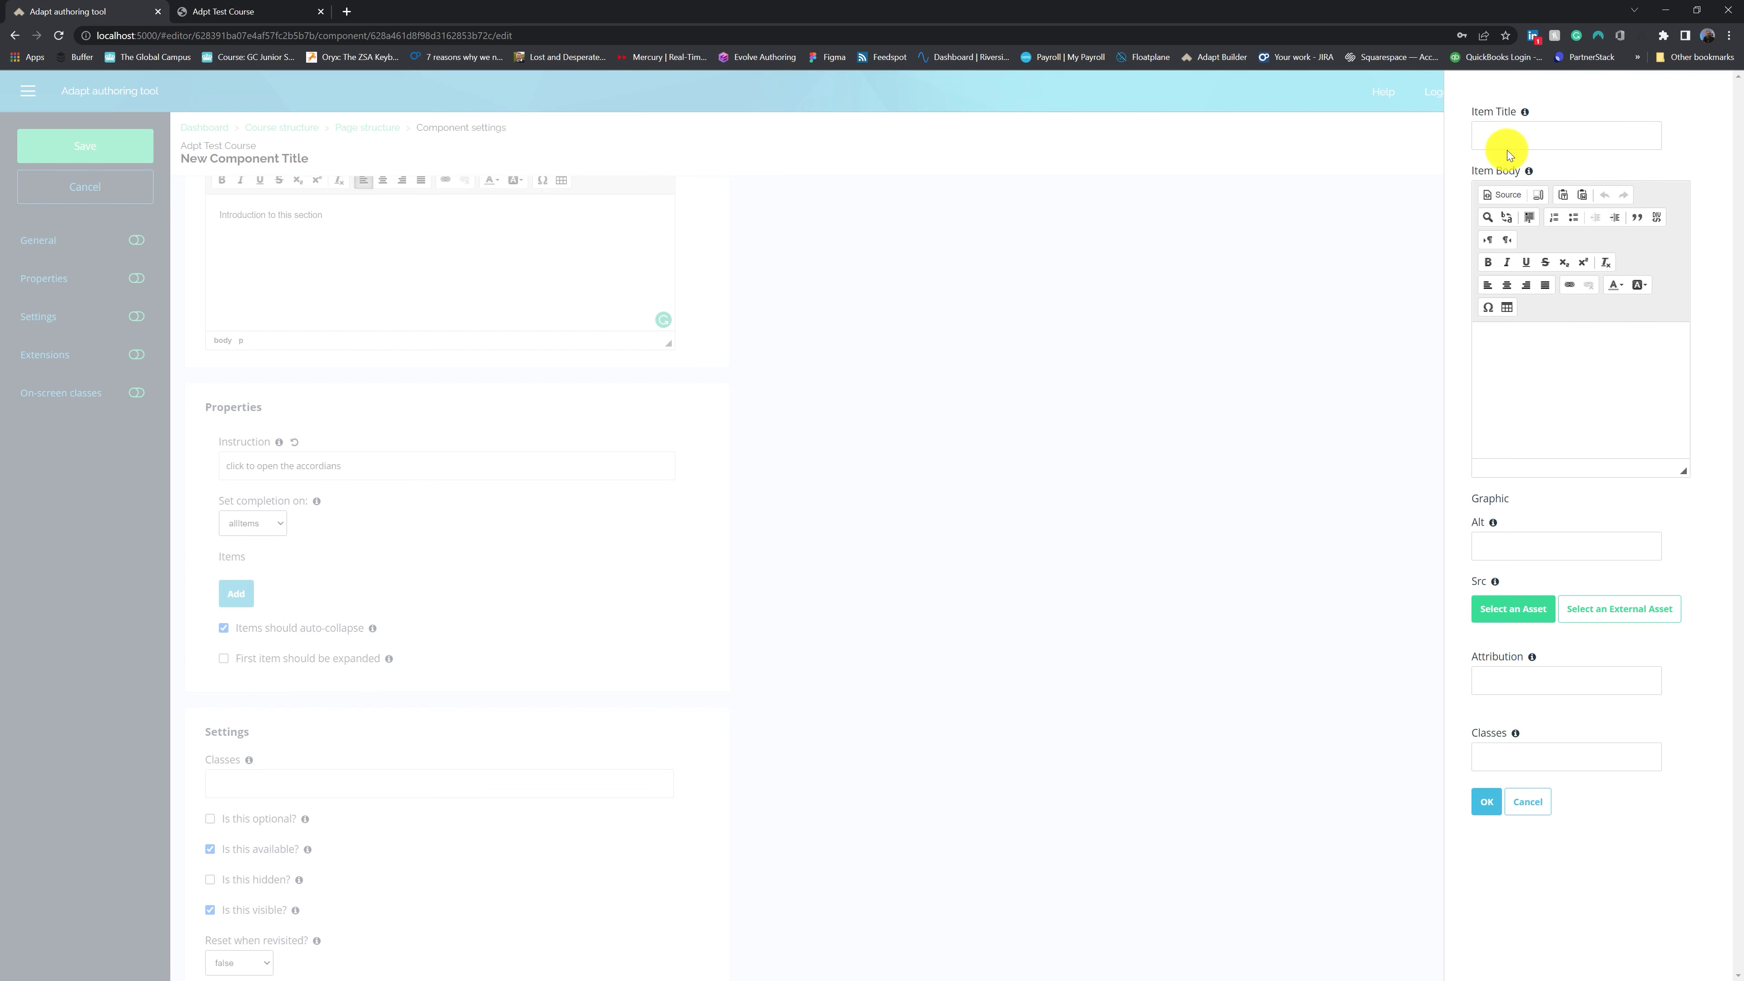
{"action": "left_click", "coordinate": [1520, 135]}
{"action": "type", "text": "step one"}
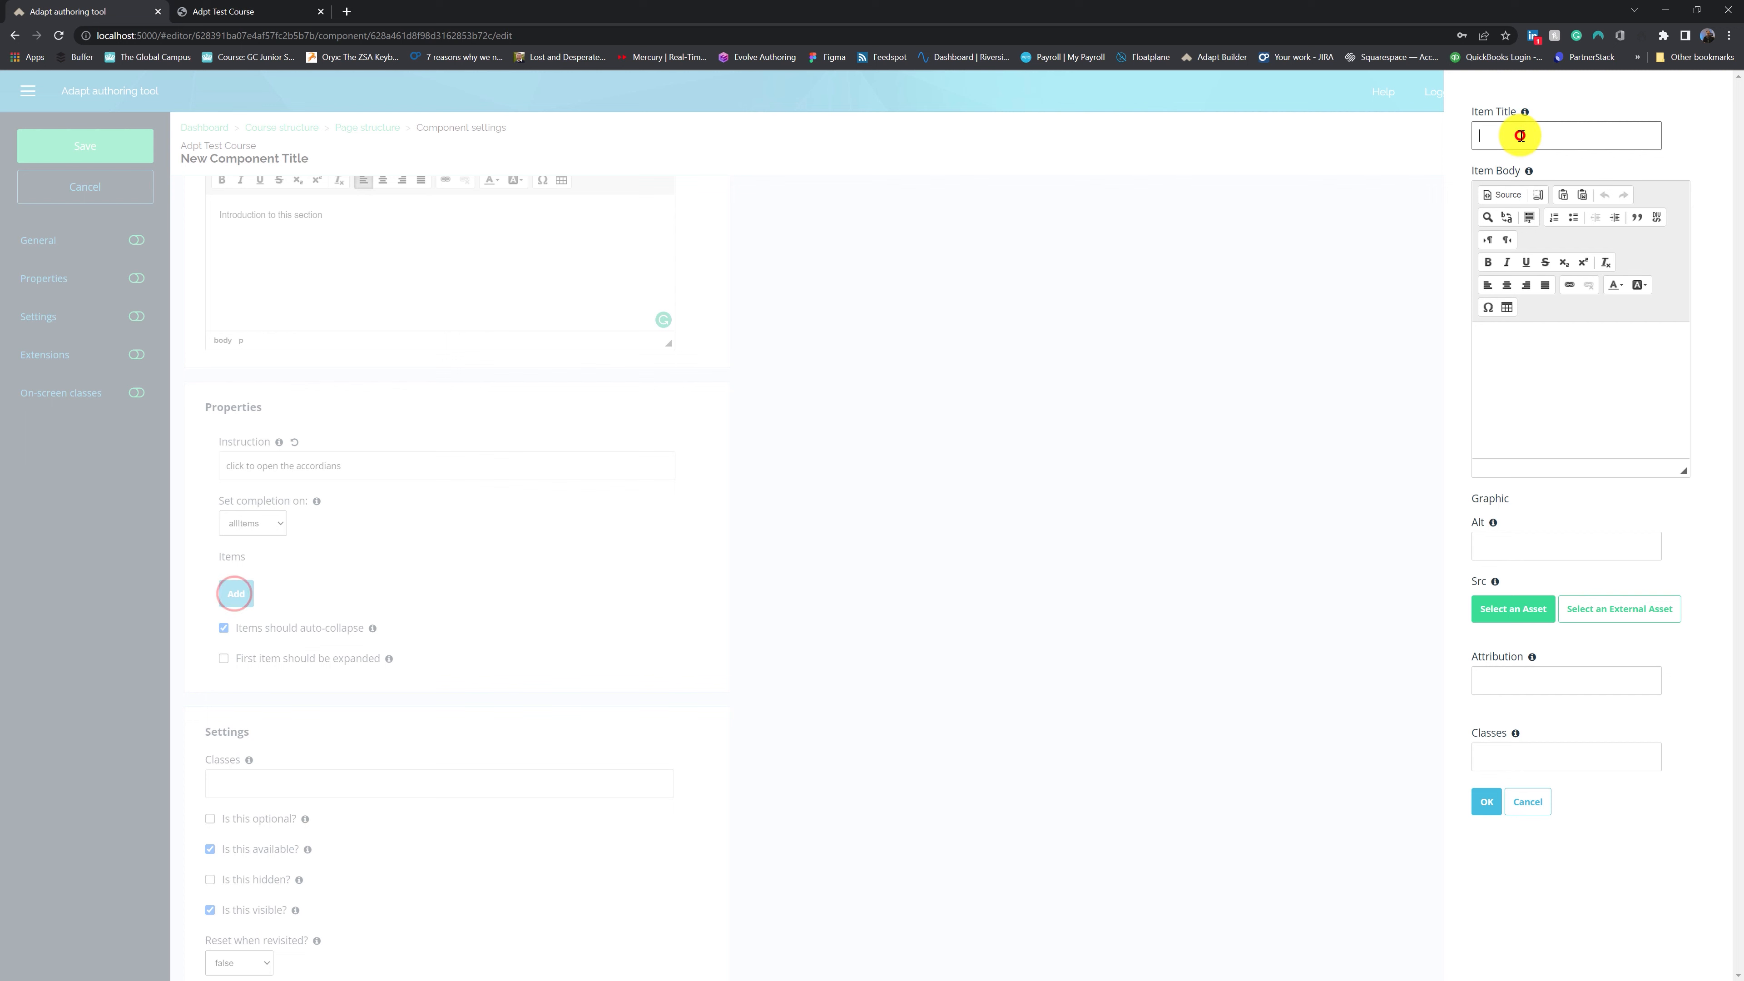
{"action": "left_click", "coordinate": [1587, 377]}
{"action": "type", "text": "this is step one"}
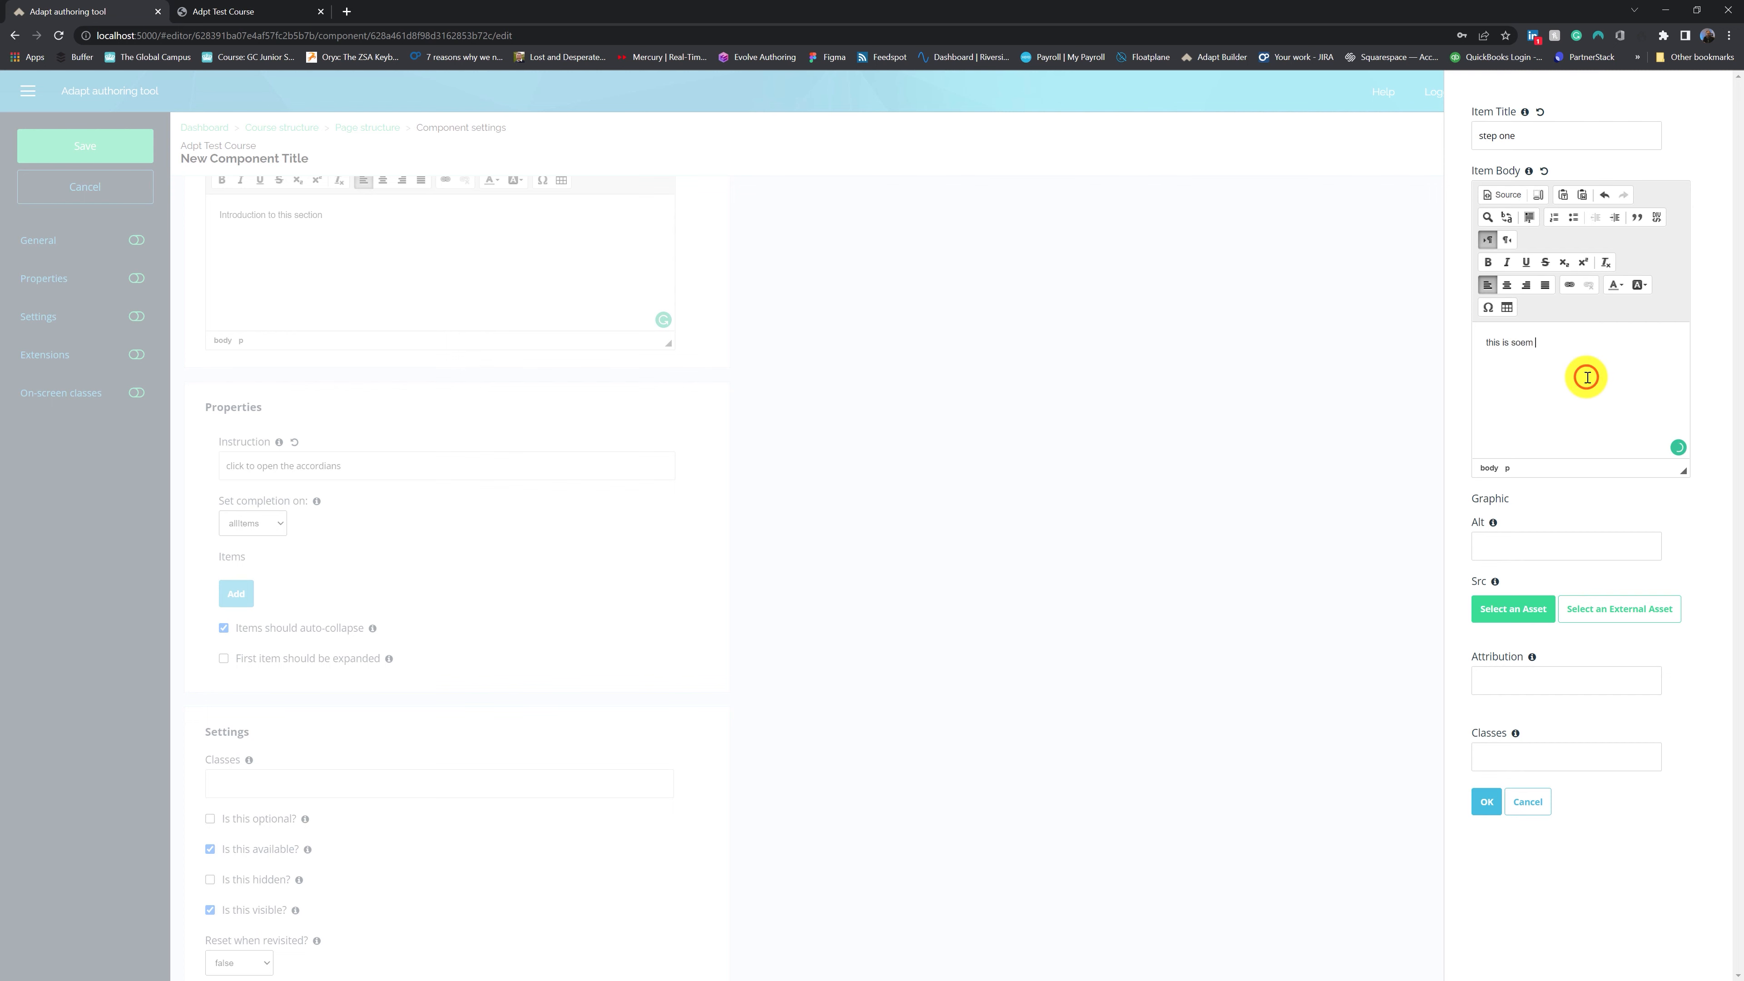
Use placeholder portrait.jpg as the accordion item's graphic and set its alt text to "snazzy looking chap"
{"action": "left_click", "coordinate": [1507, 605]}
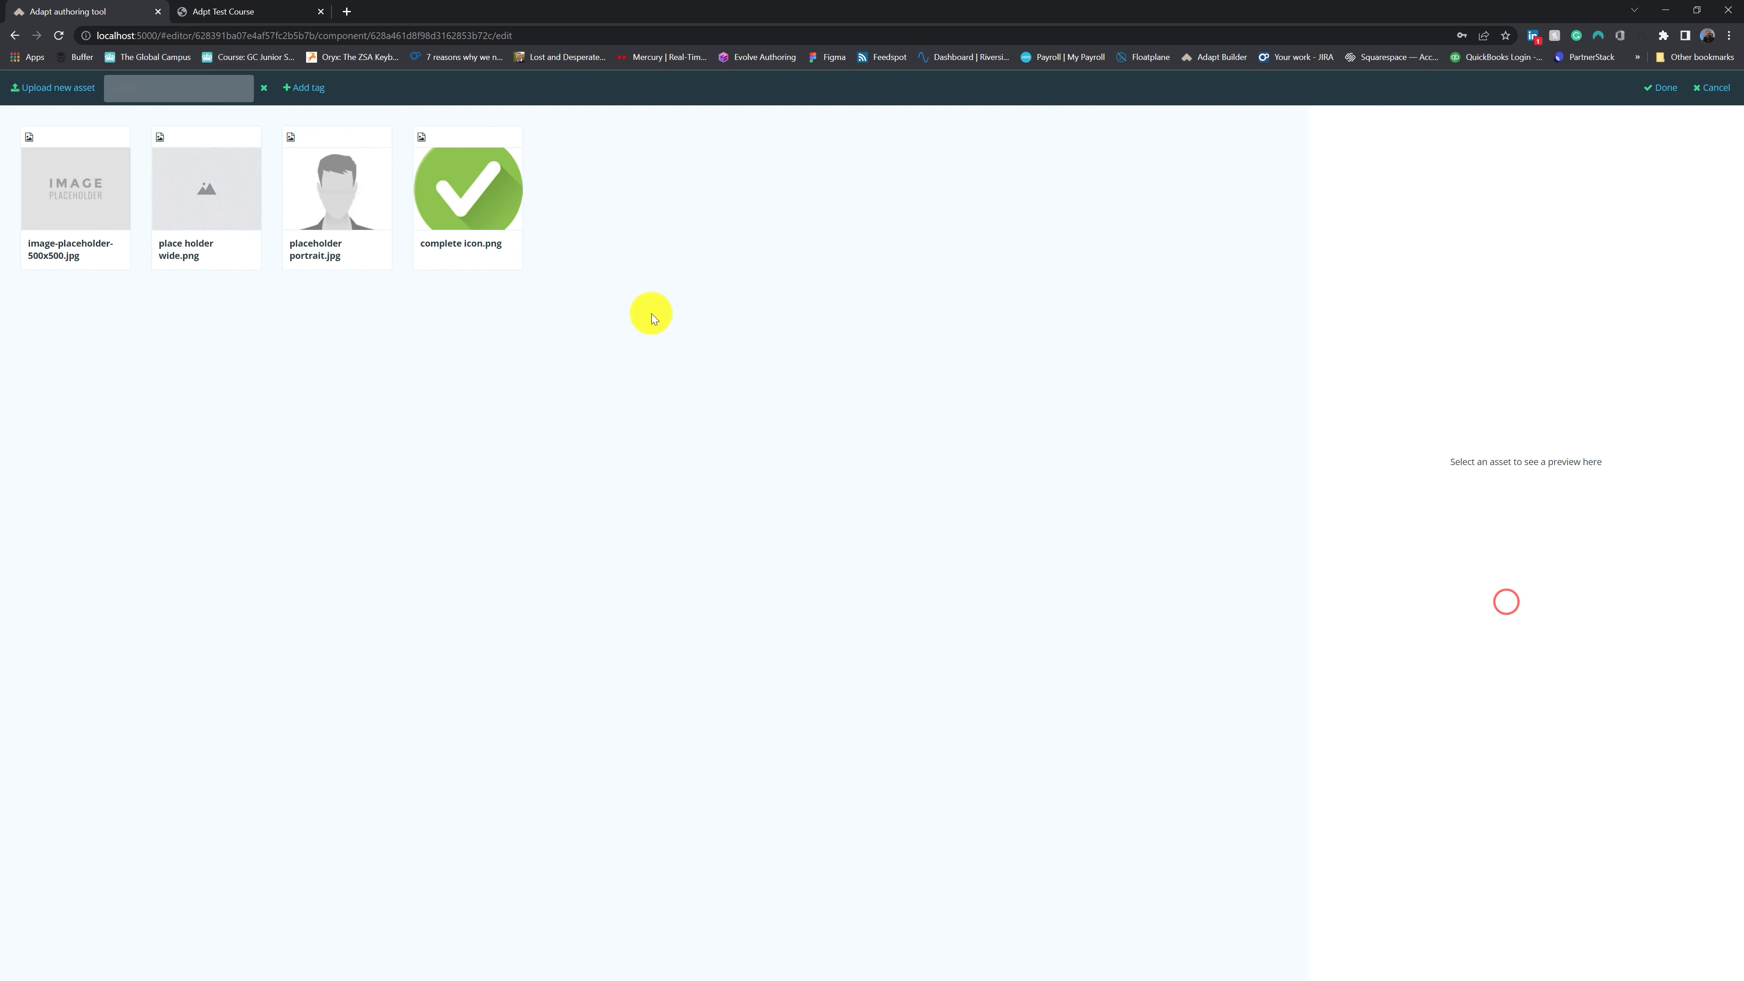
{"action": "left_click", "coordinate": [342, 202]}
{"action": "left_click", "coordinate": [1660, 88]}
{"action": "left_click", "coordinate": [1537, 544]}
{"action": "type", "text": "snazzy looking chap"}
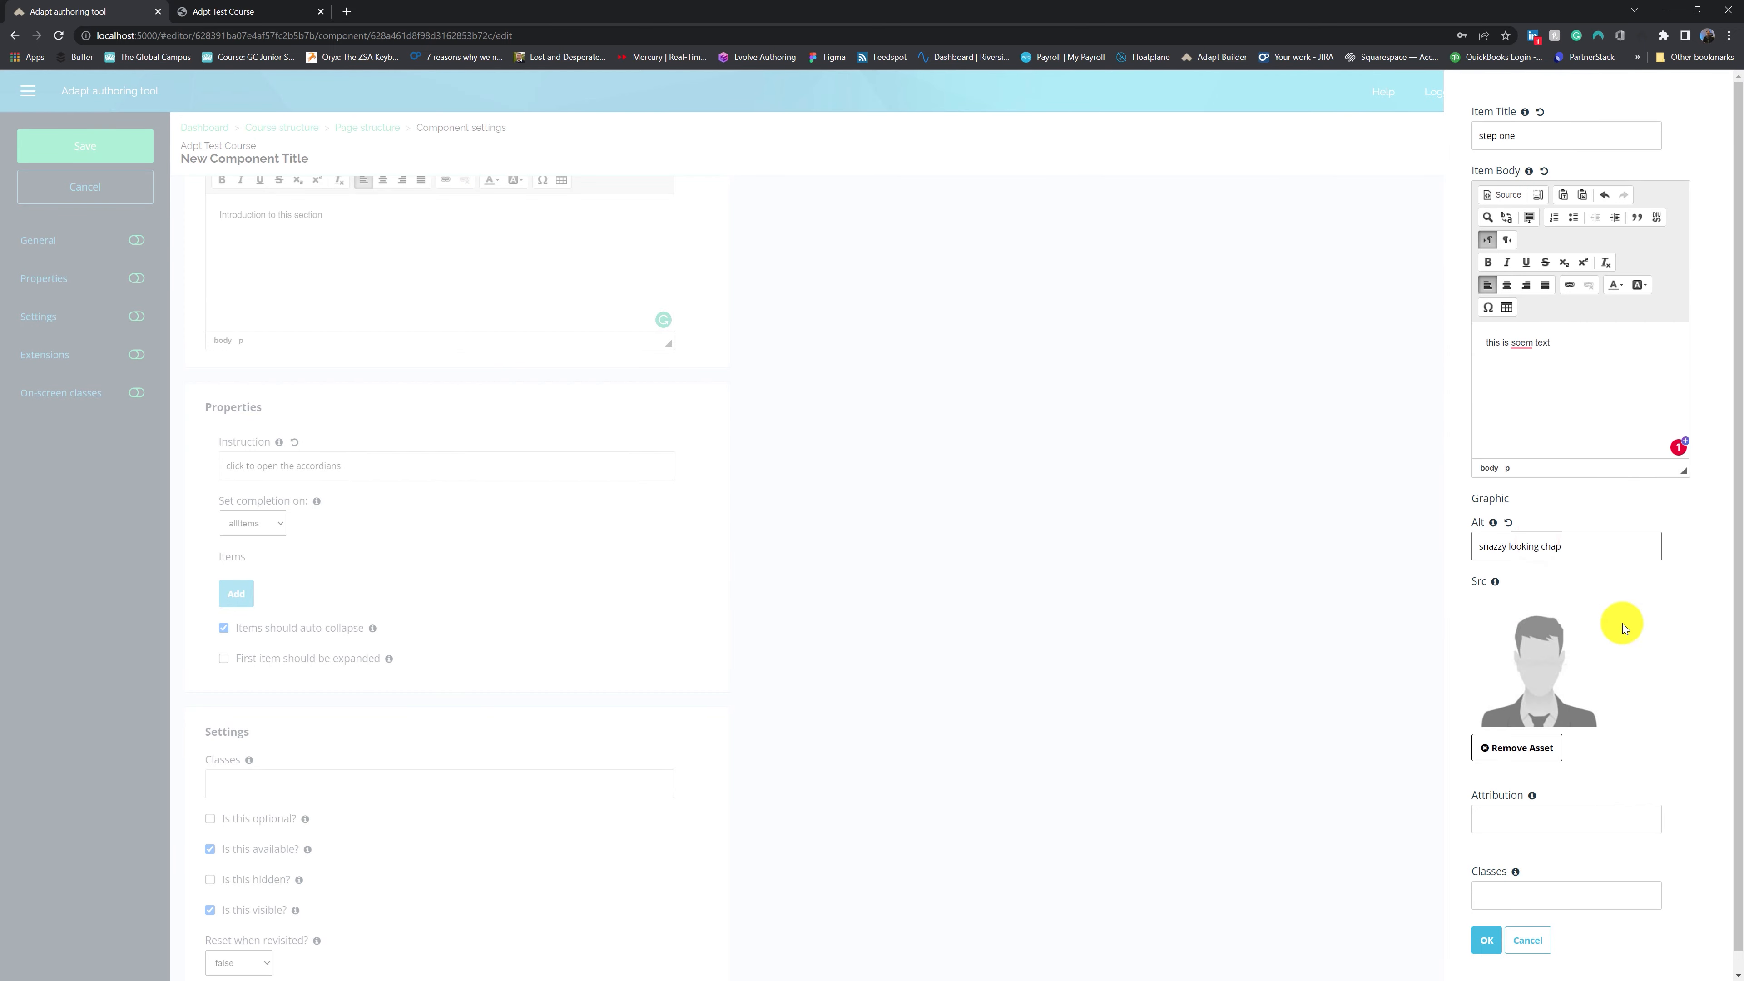
Correct the item's body text to "this is some text" and accept the accordion item
{"action": "scroll", "coordinate": [1615, 623], "scroll_direction": "down", "scroll_amount": 1}
{"action": "left_click", "coordinate": [1613, 799]}
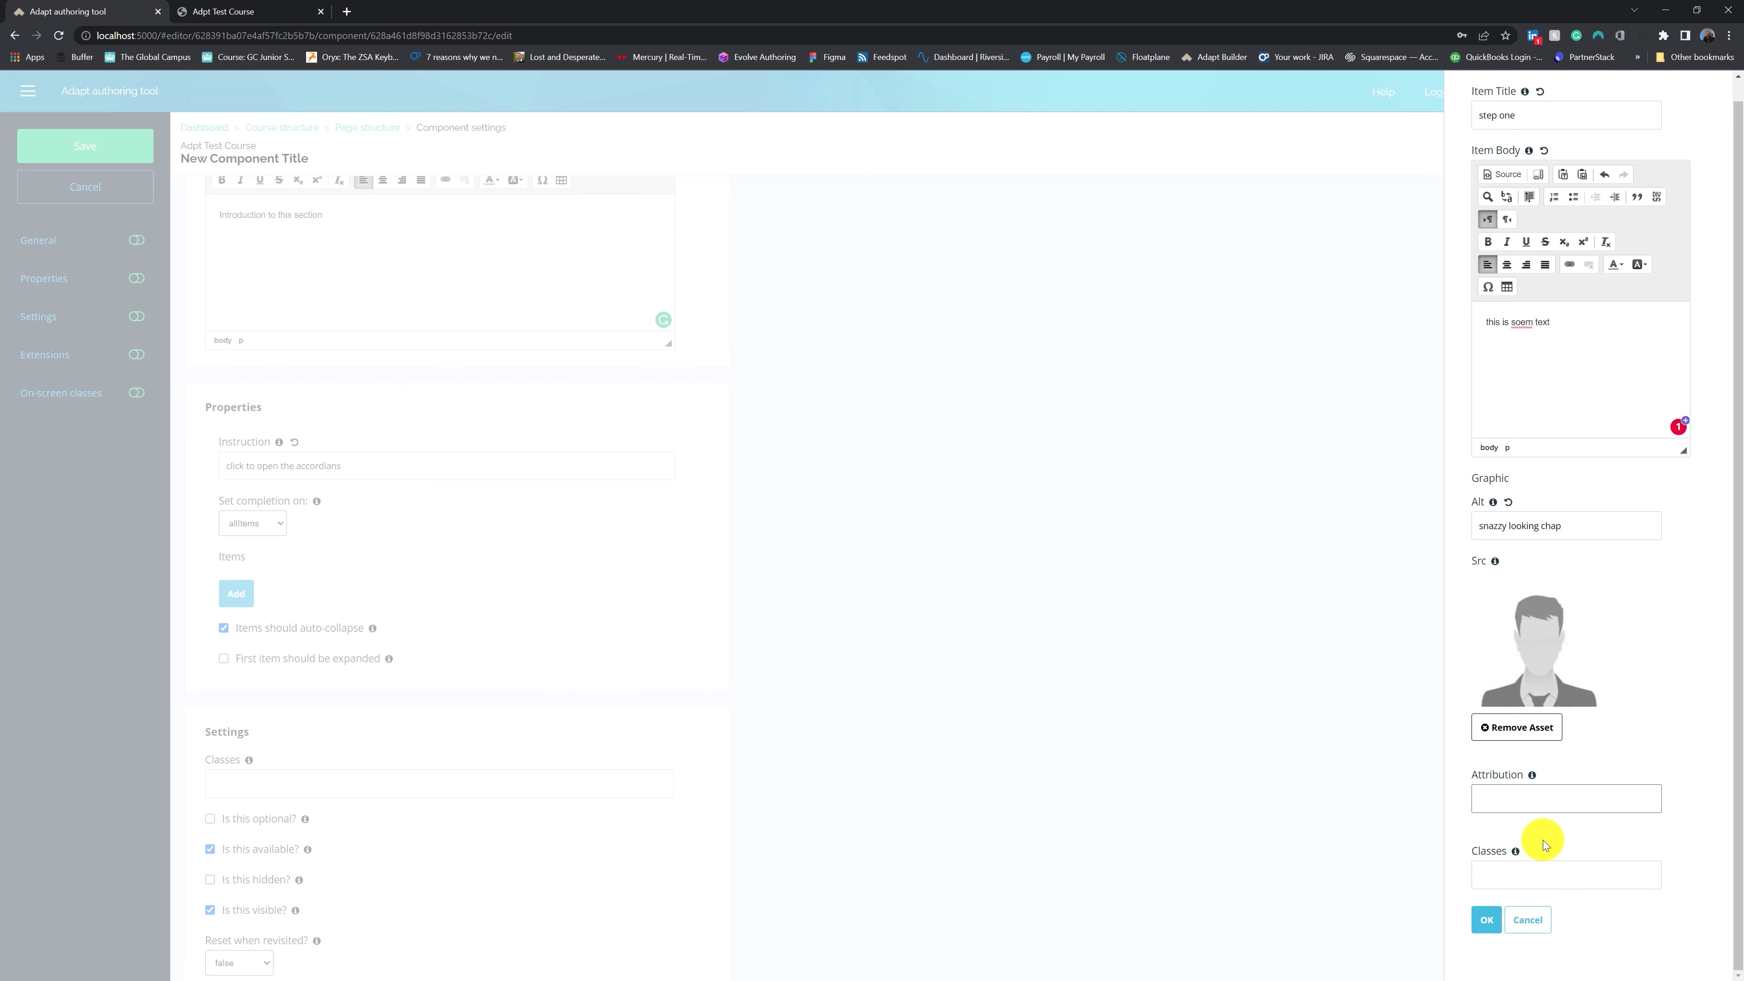
{"action": "left_click", "coordinate": [1501, 875]}
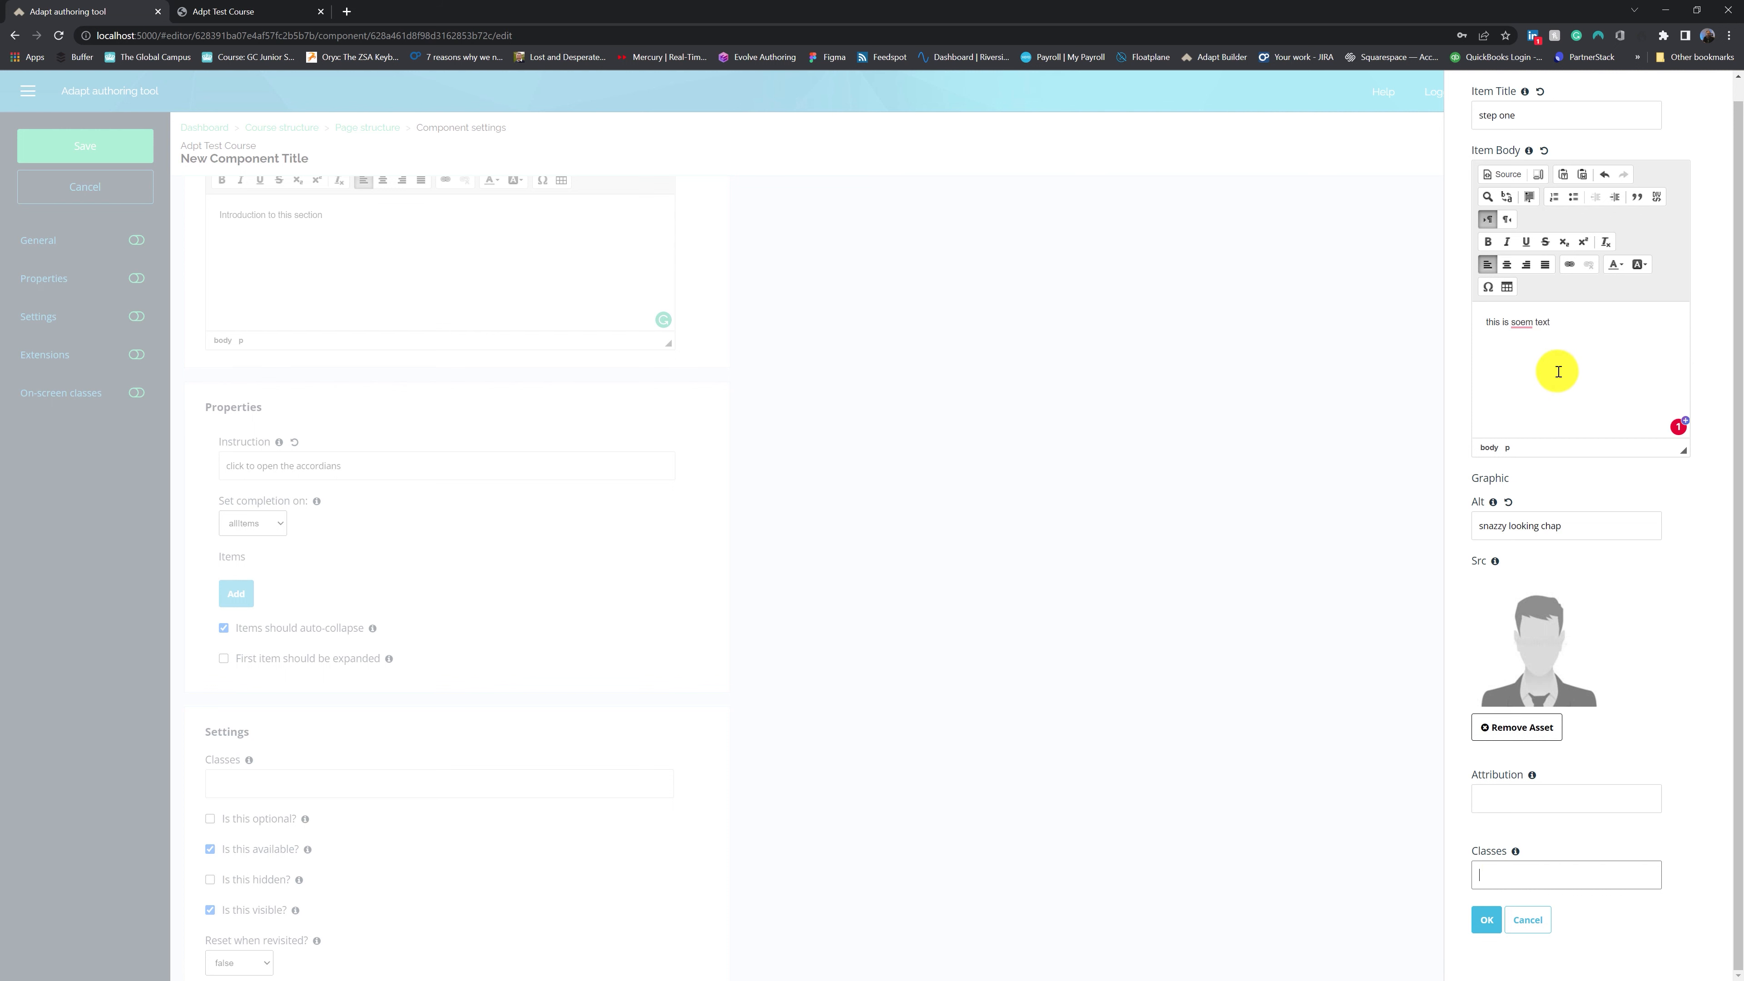
{"action": "left_click", "coordinate": [1527, 322]}
{"action": "left_click", "coordinate": [1527, 346]}
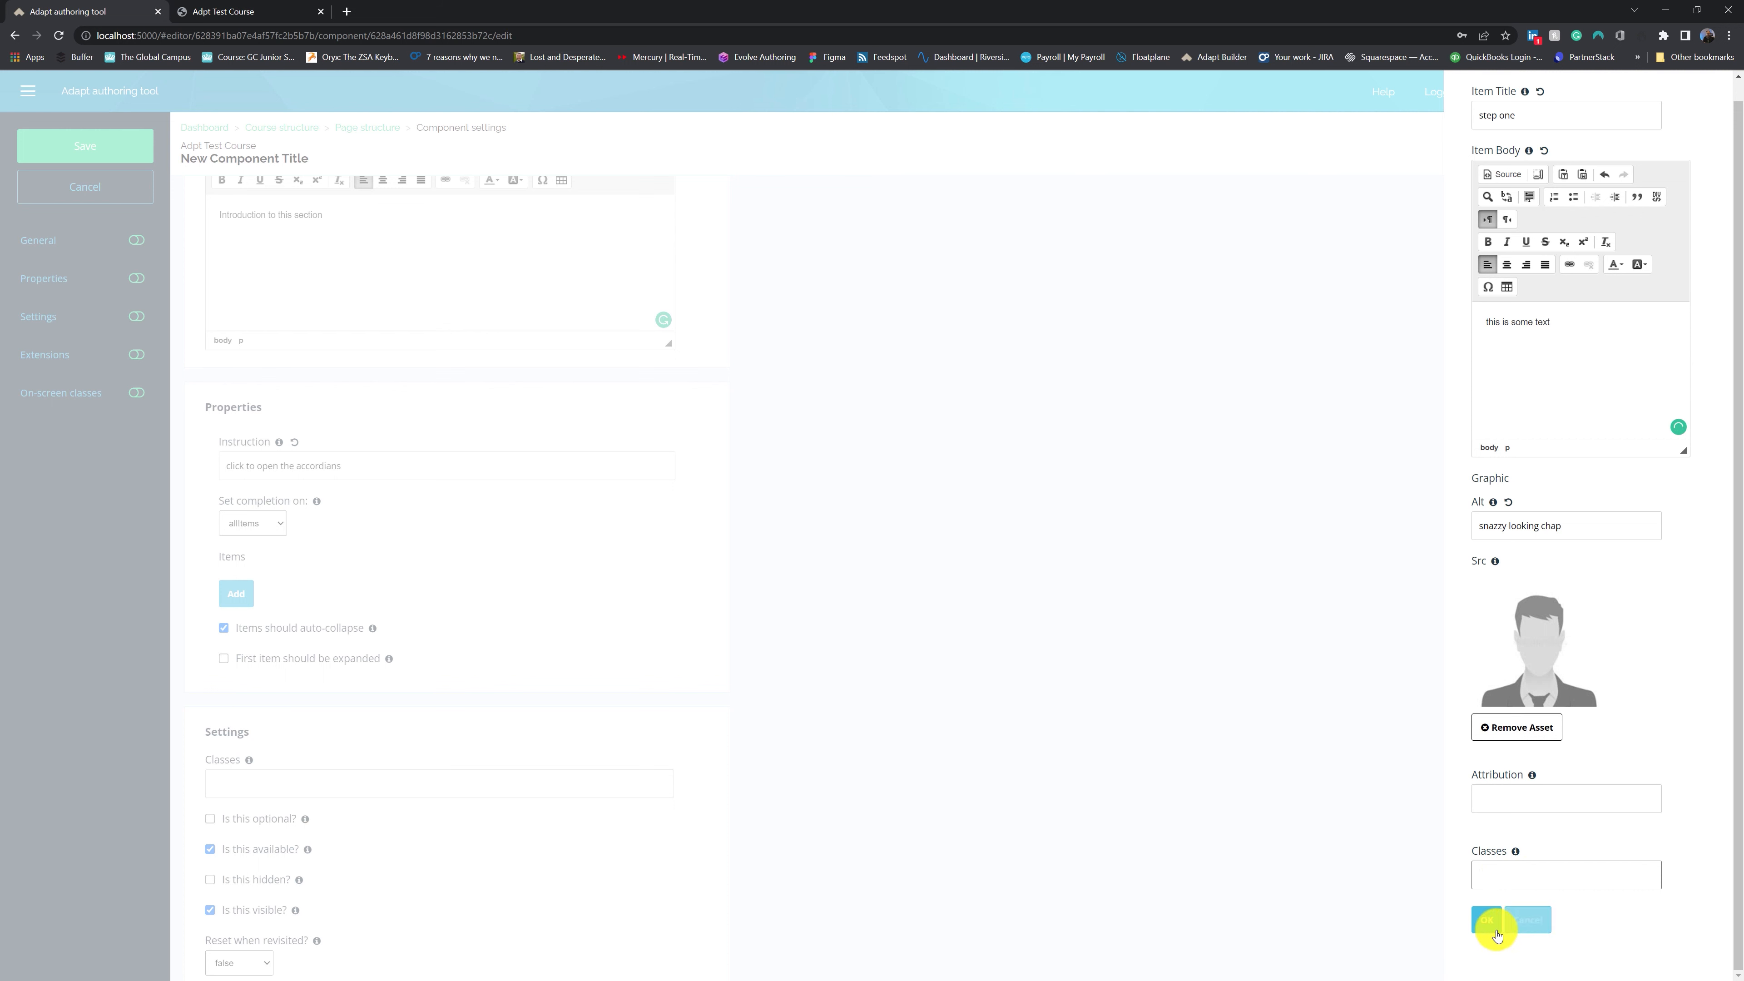
{"action": "left_click", "coordinate": [1486, 920]}
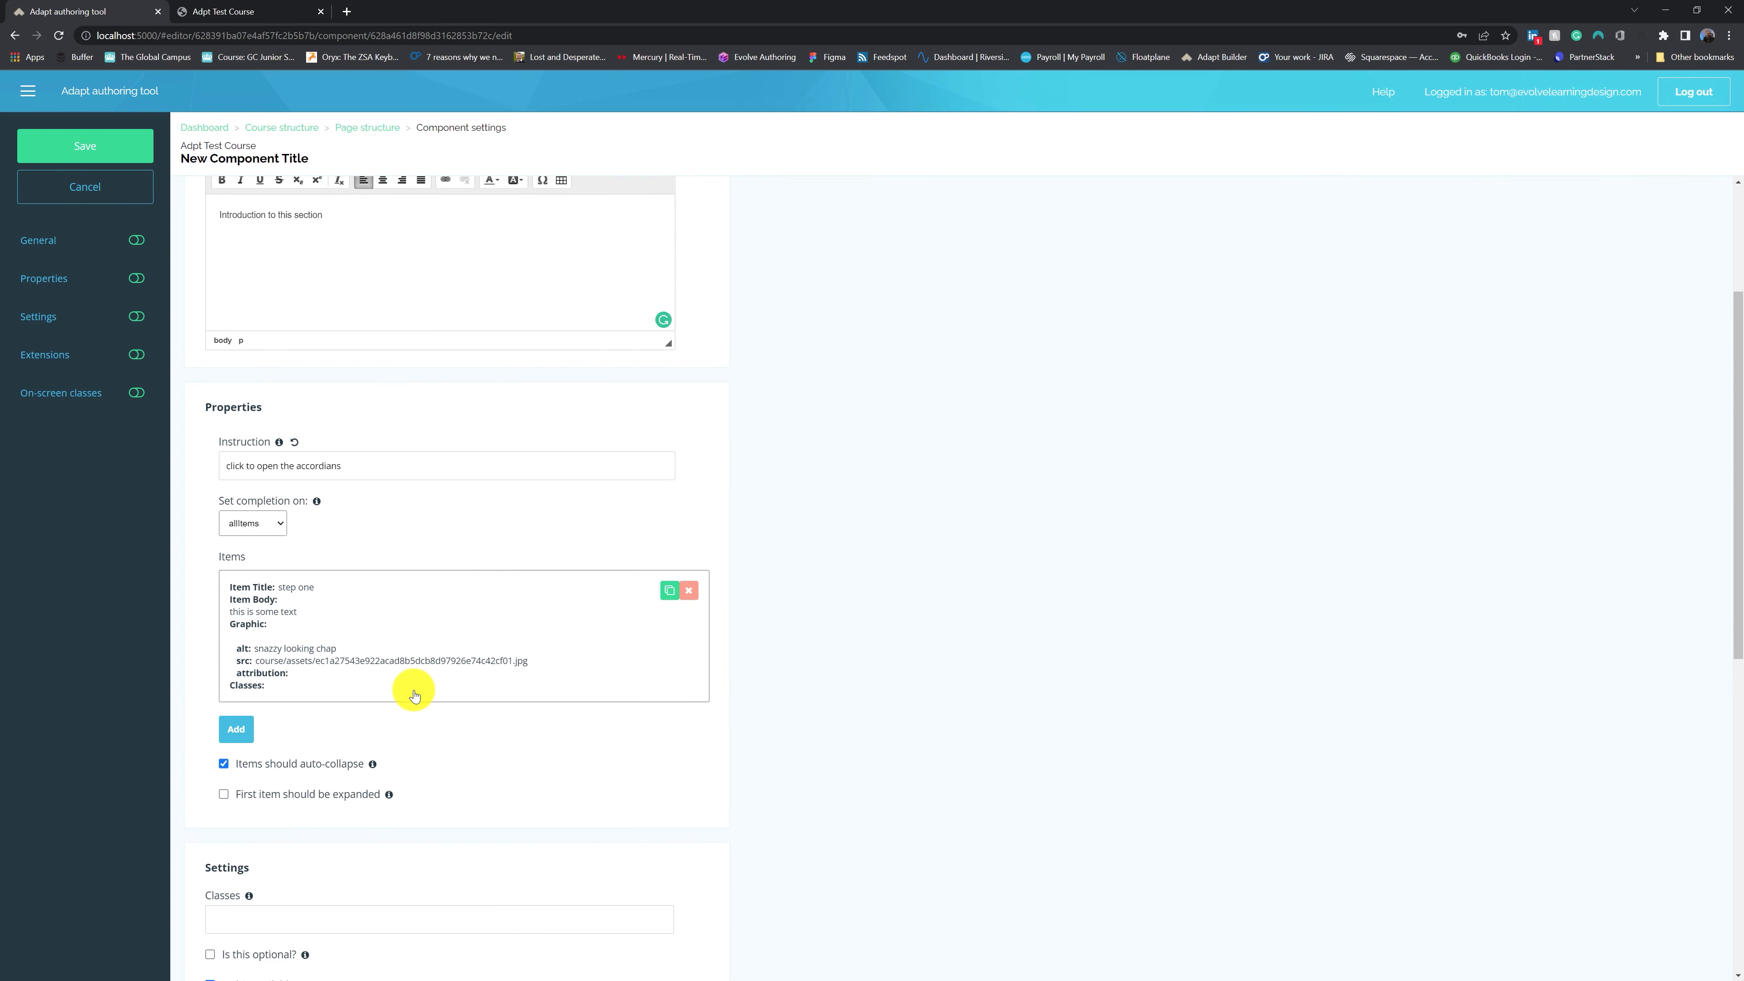
Review the accordion's auto-collapse and first-item options and save the component
{"action": "scroll", "coordinate": [415, 695], "scroll_direction": "down", "scroll_amount": 1}
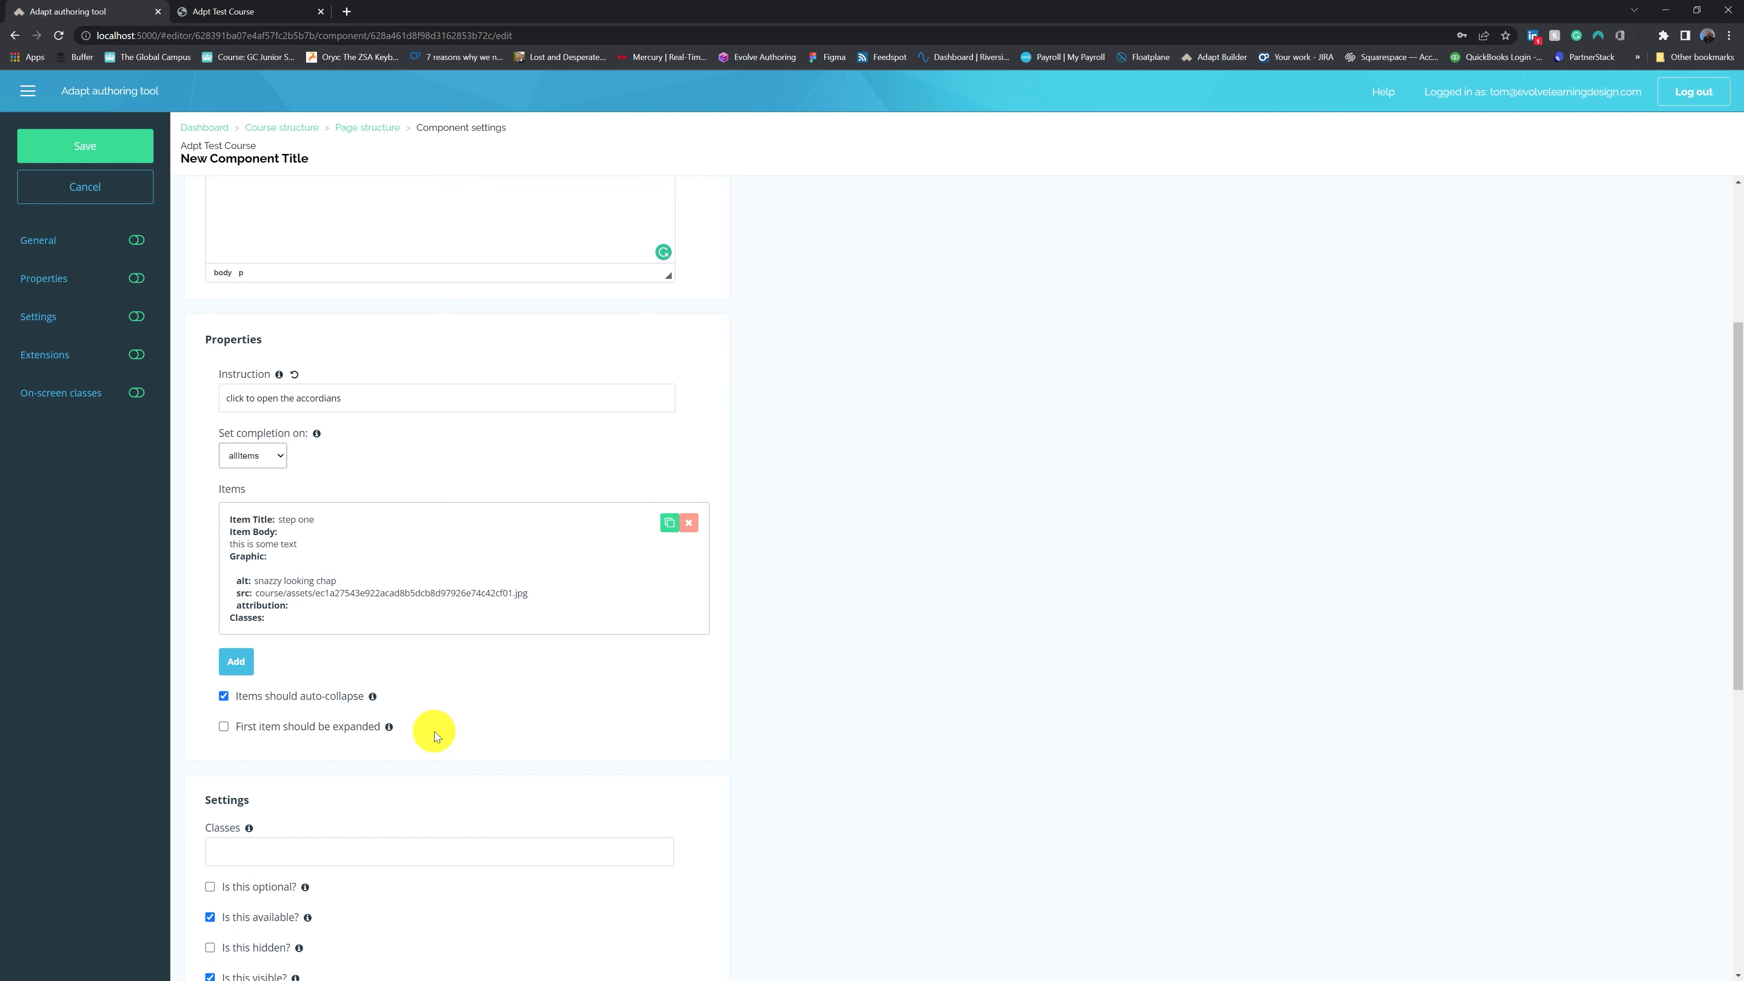
{"action": "mouse_move", "coordinate": [368, 696]}
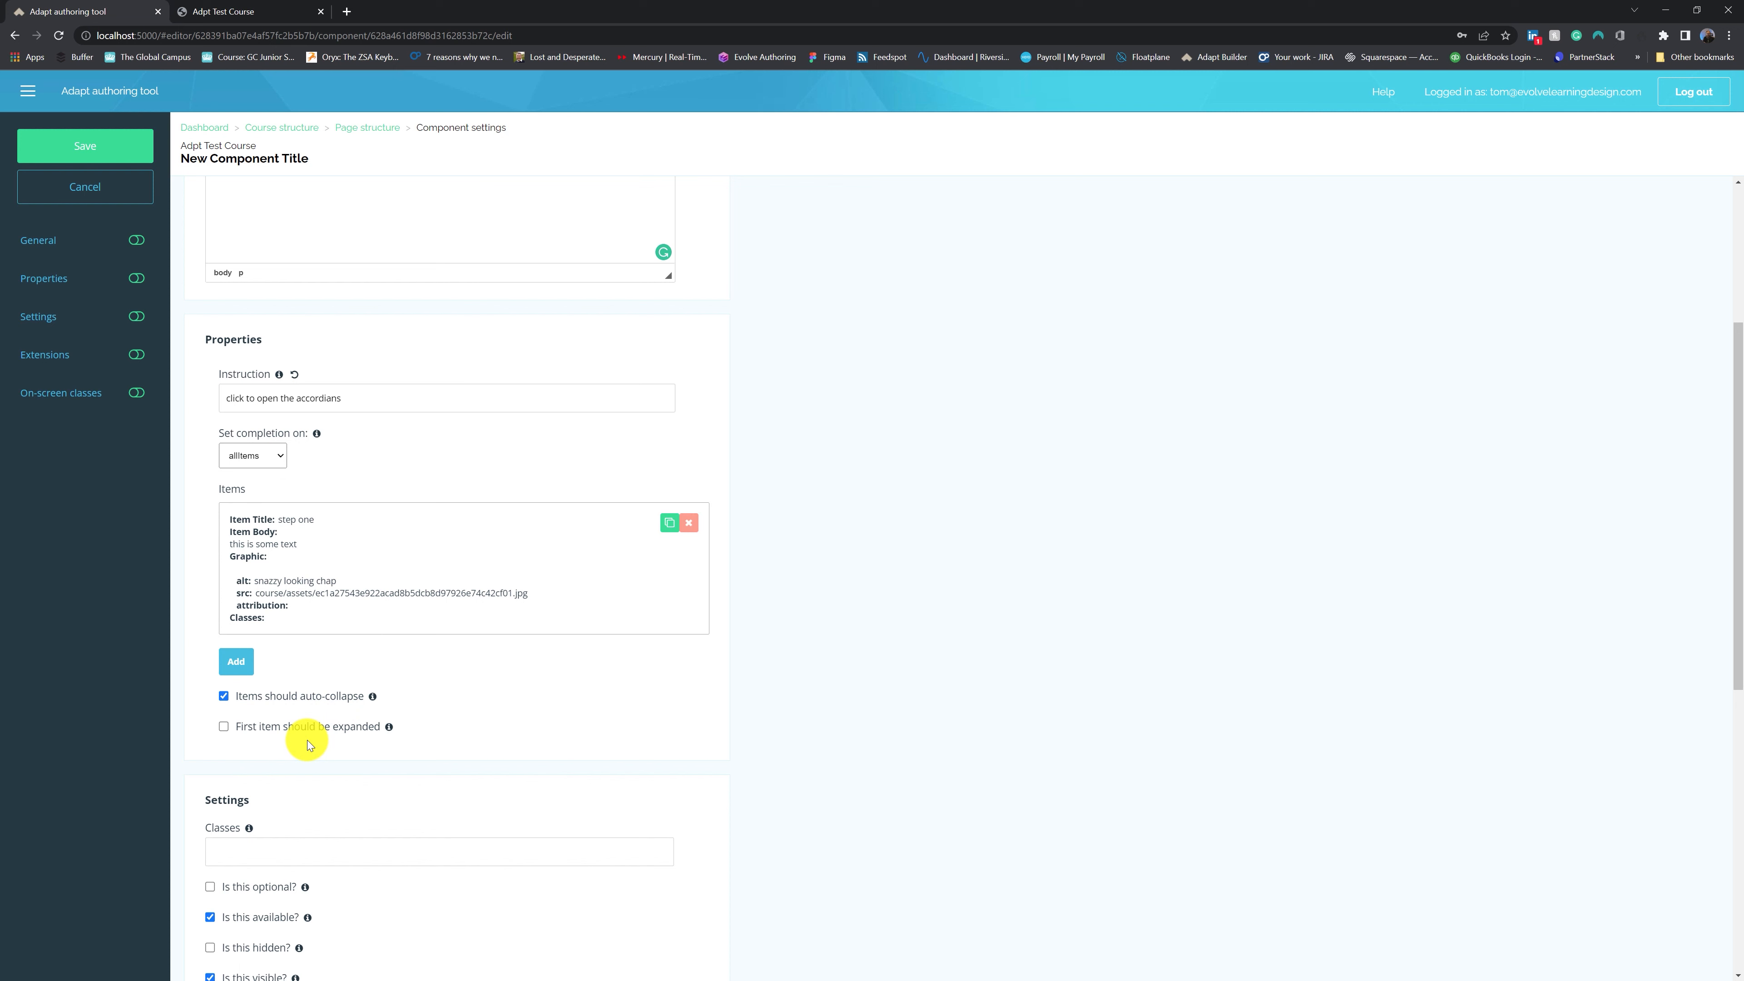
{"action": "left_click", "coordinate": [110, 152]}
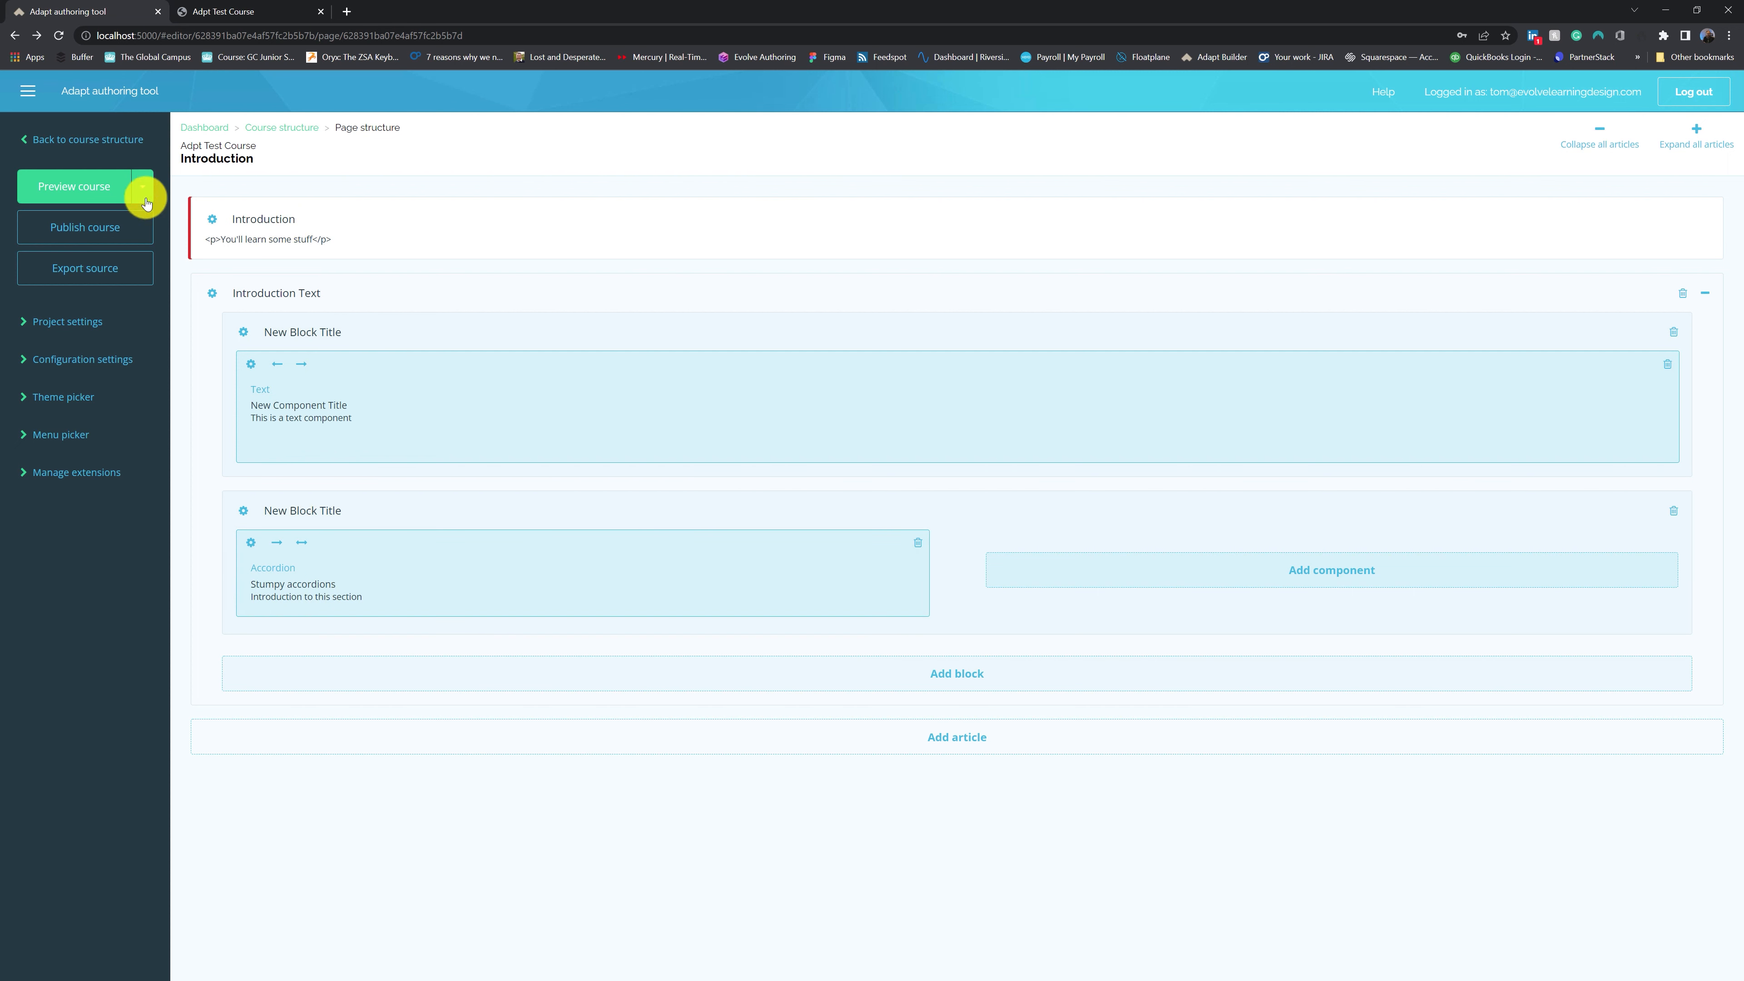
Preview the course, expand and collapse the "step one" accordion item on the Introduction page, and return to the authoring tool
{"action": "left_click", "coordinate": [90, 184]}
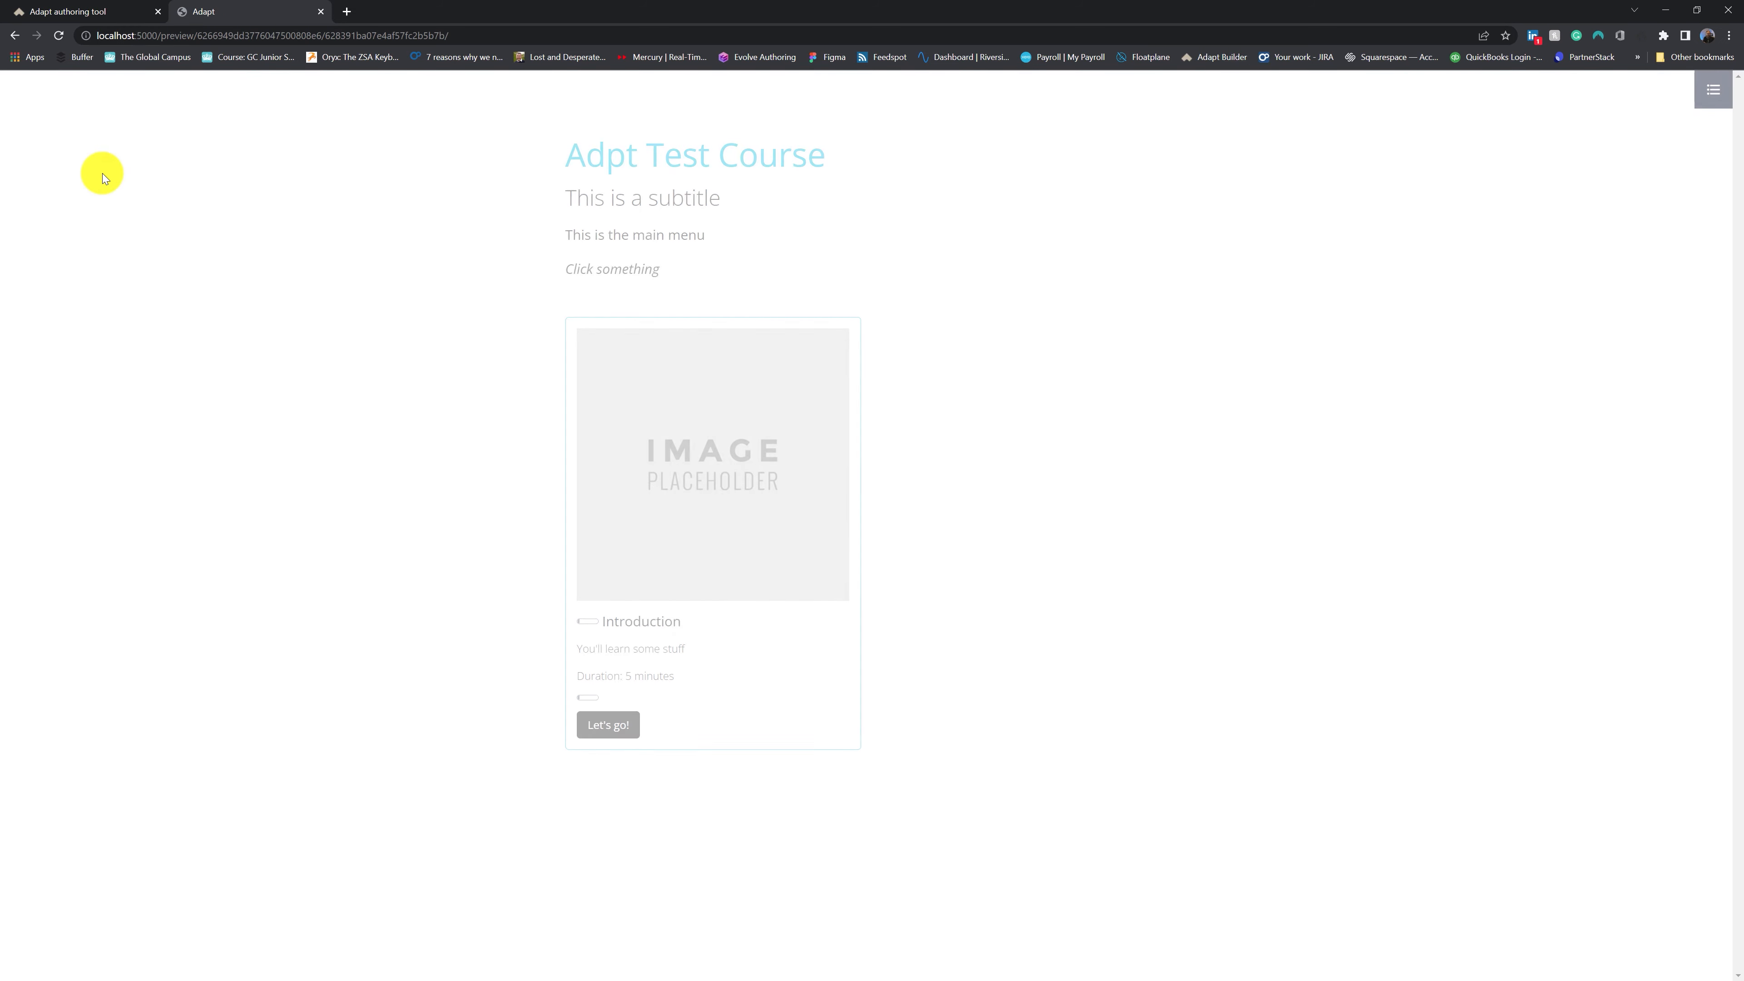
{"action": "left_click", "coordinate": [580, 722]}
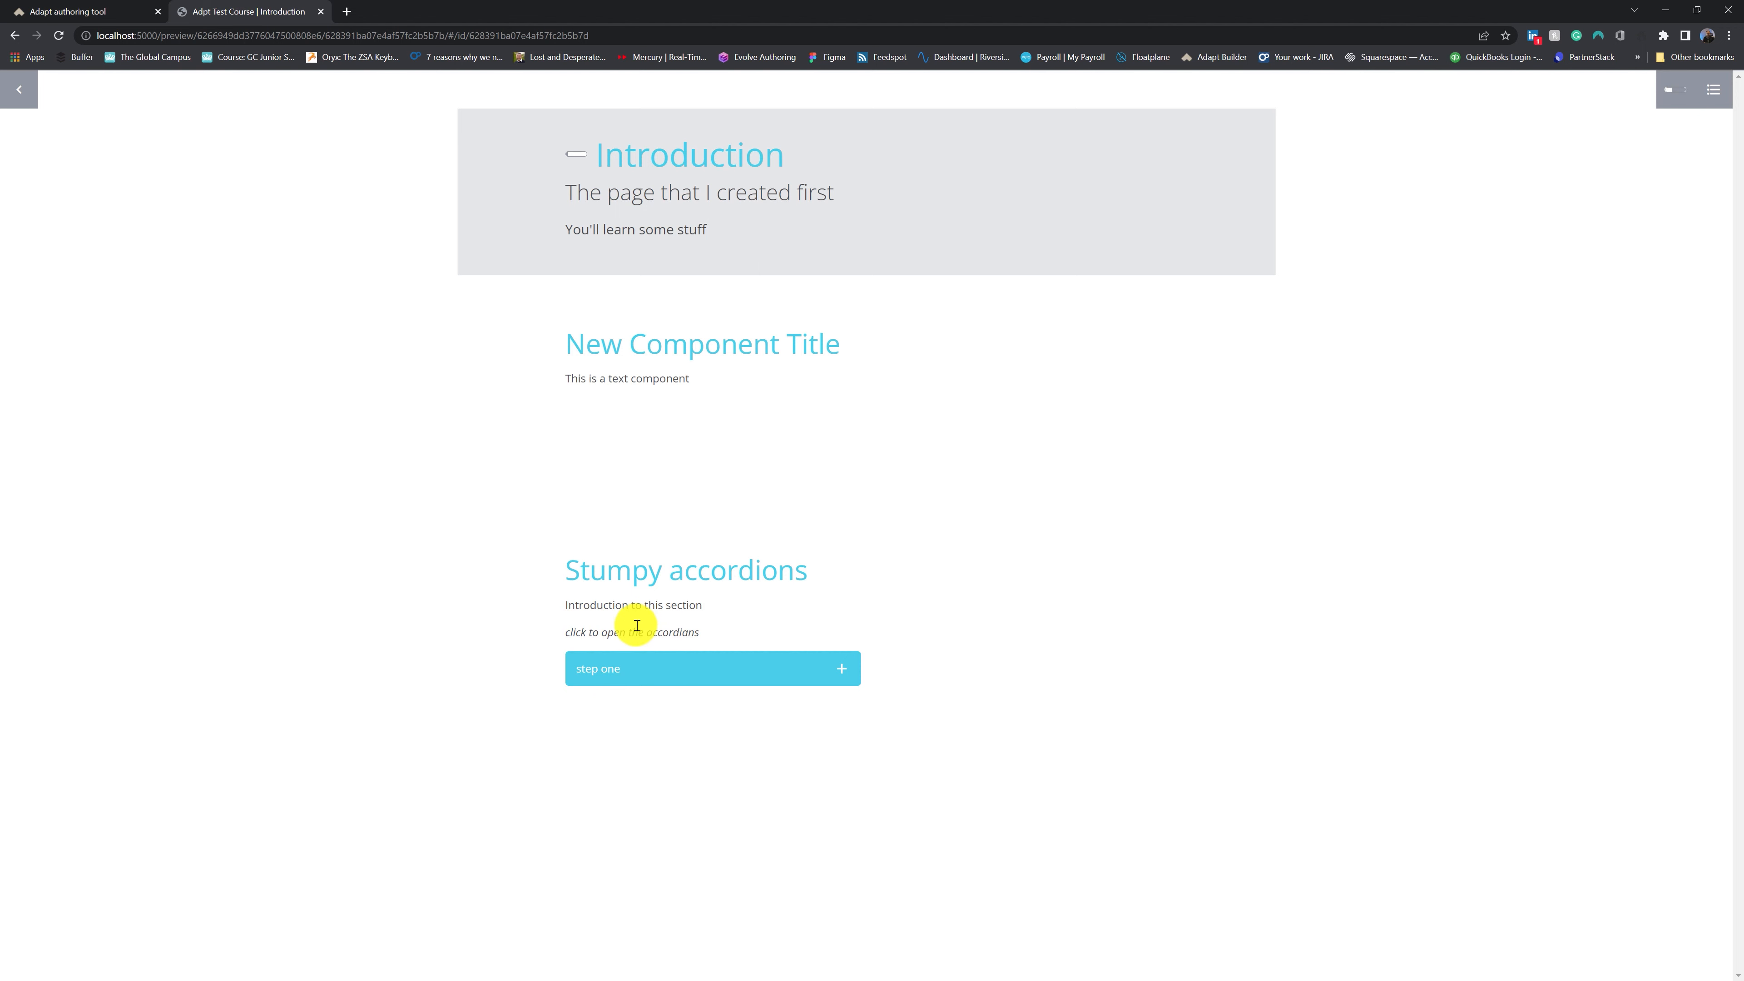
{"action": "left_click", "coordinate": [671, 664]}
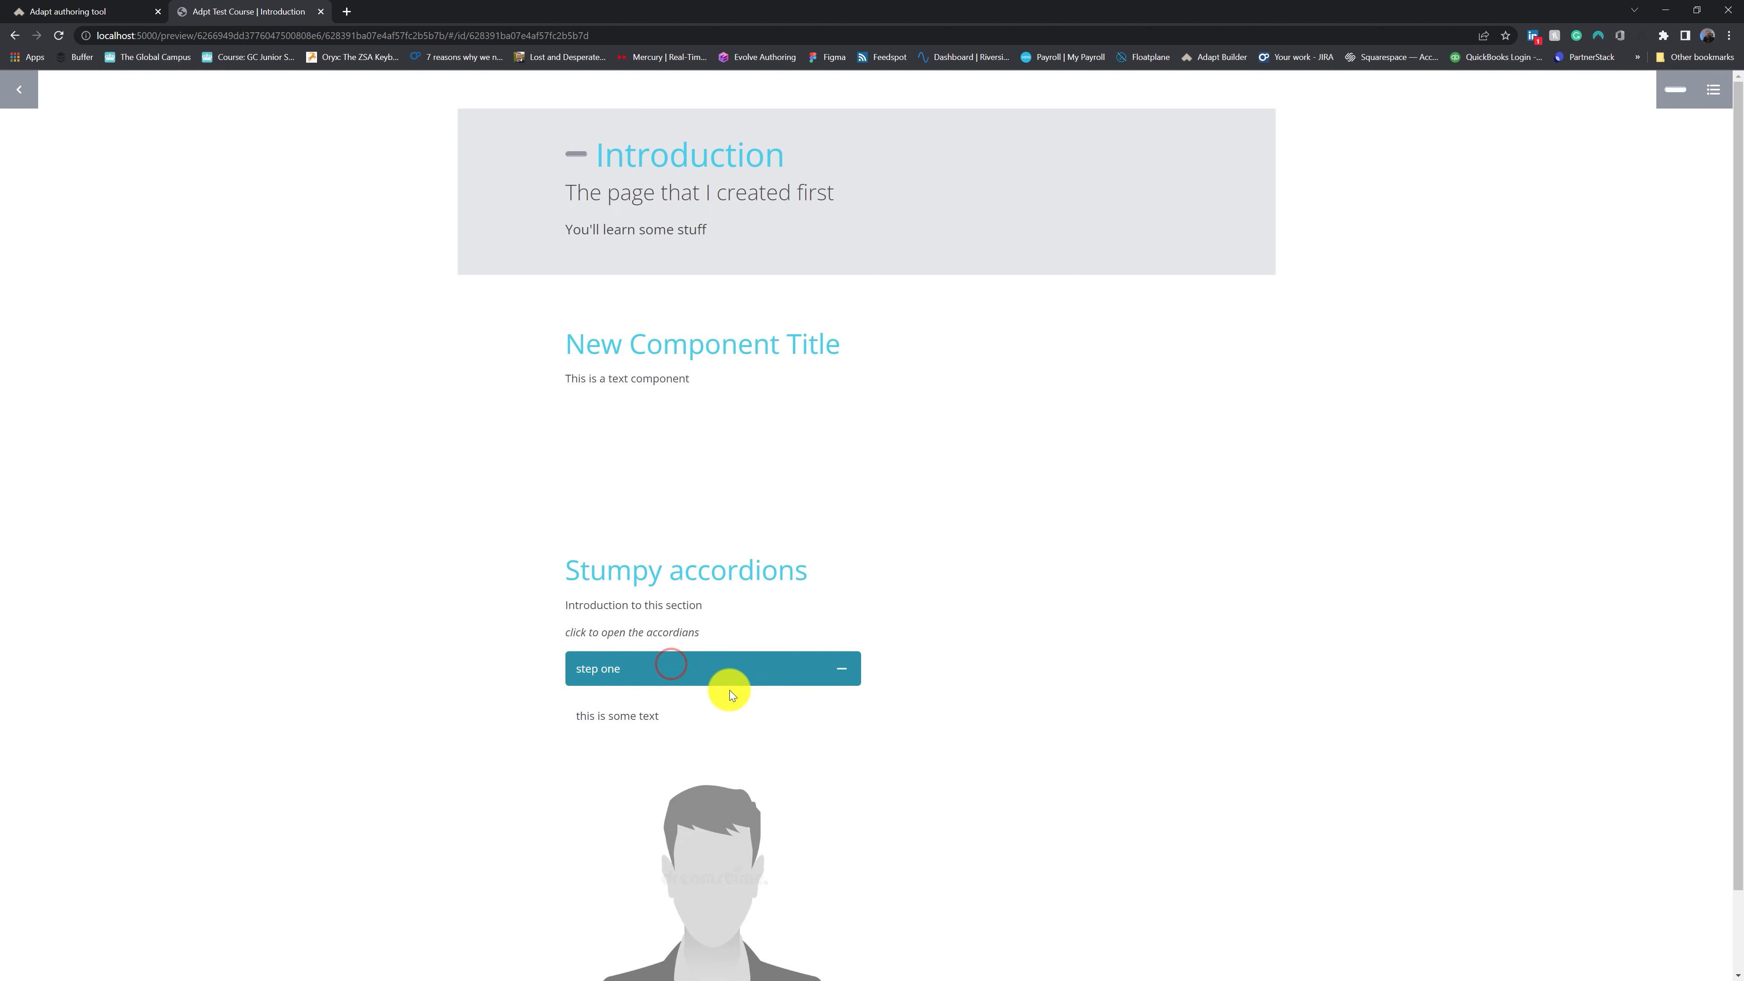
{"action": "scroll", "coordinate": [729, 690], "scroll_direction": "down", "scroll_amount": 1}
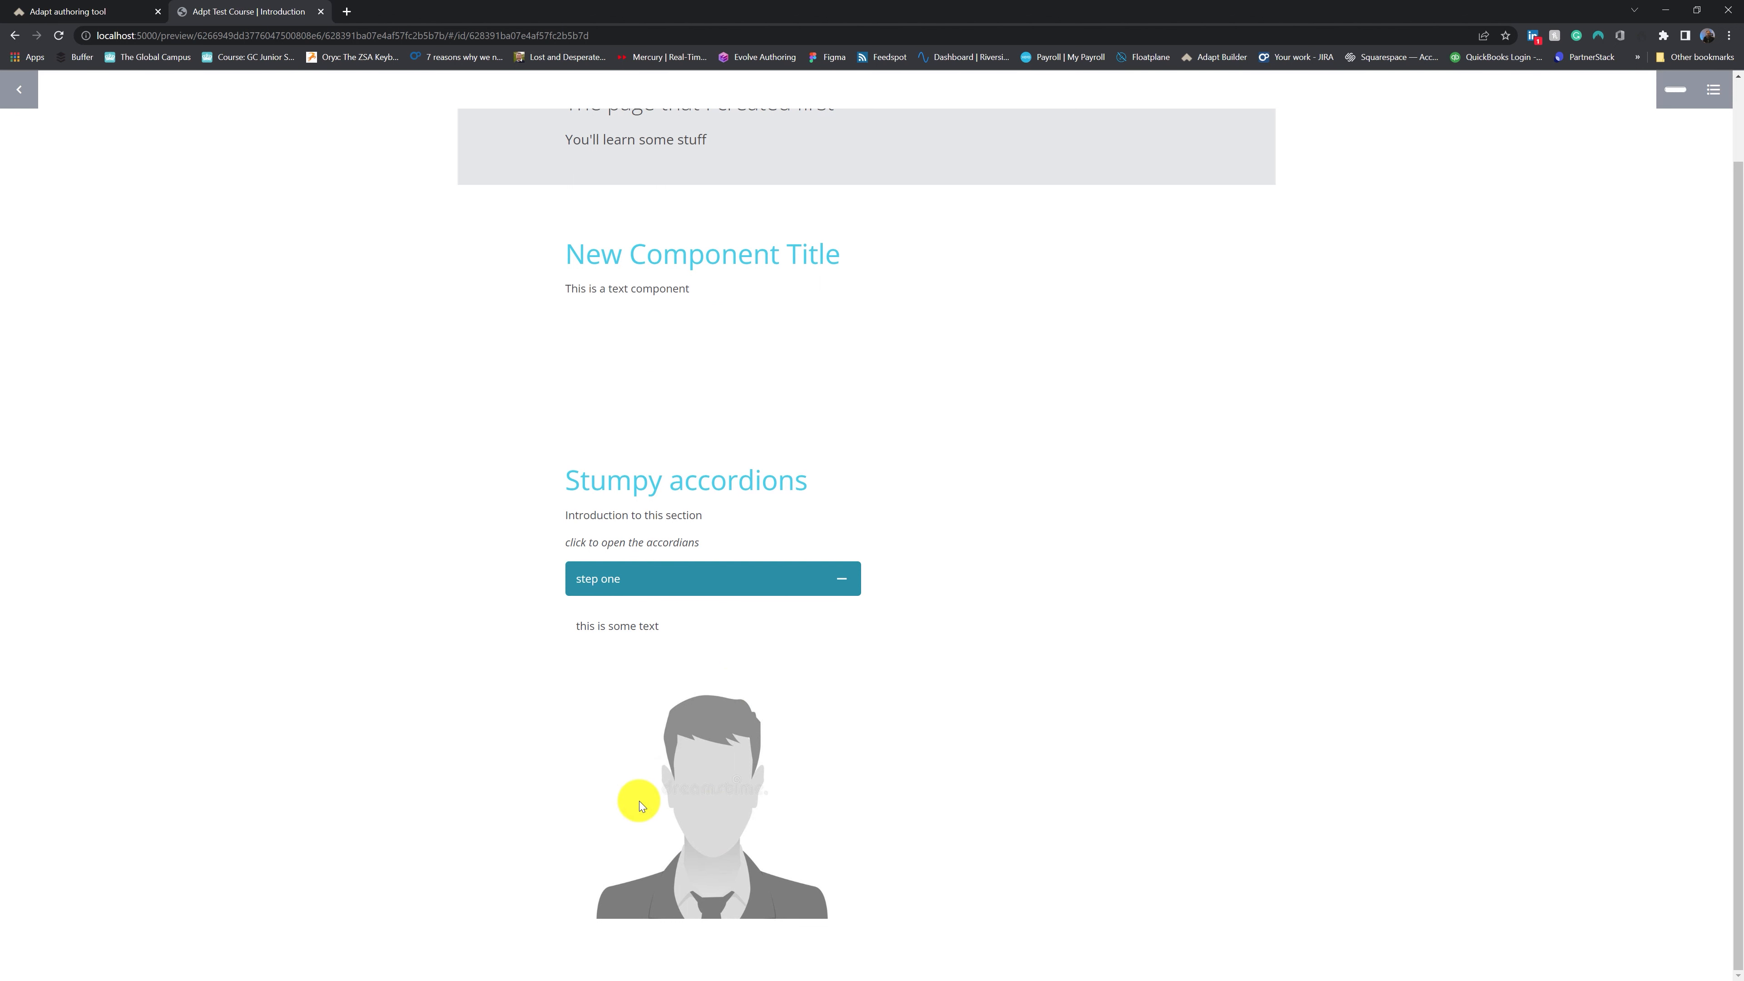
{"action": "left_click", "coordinate": [824, 578]}
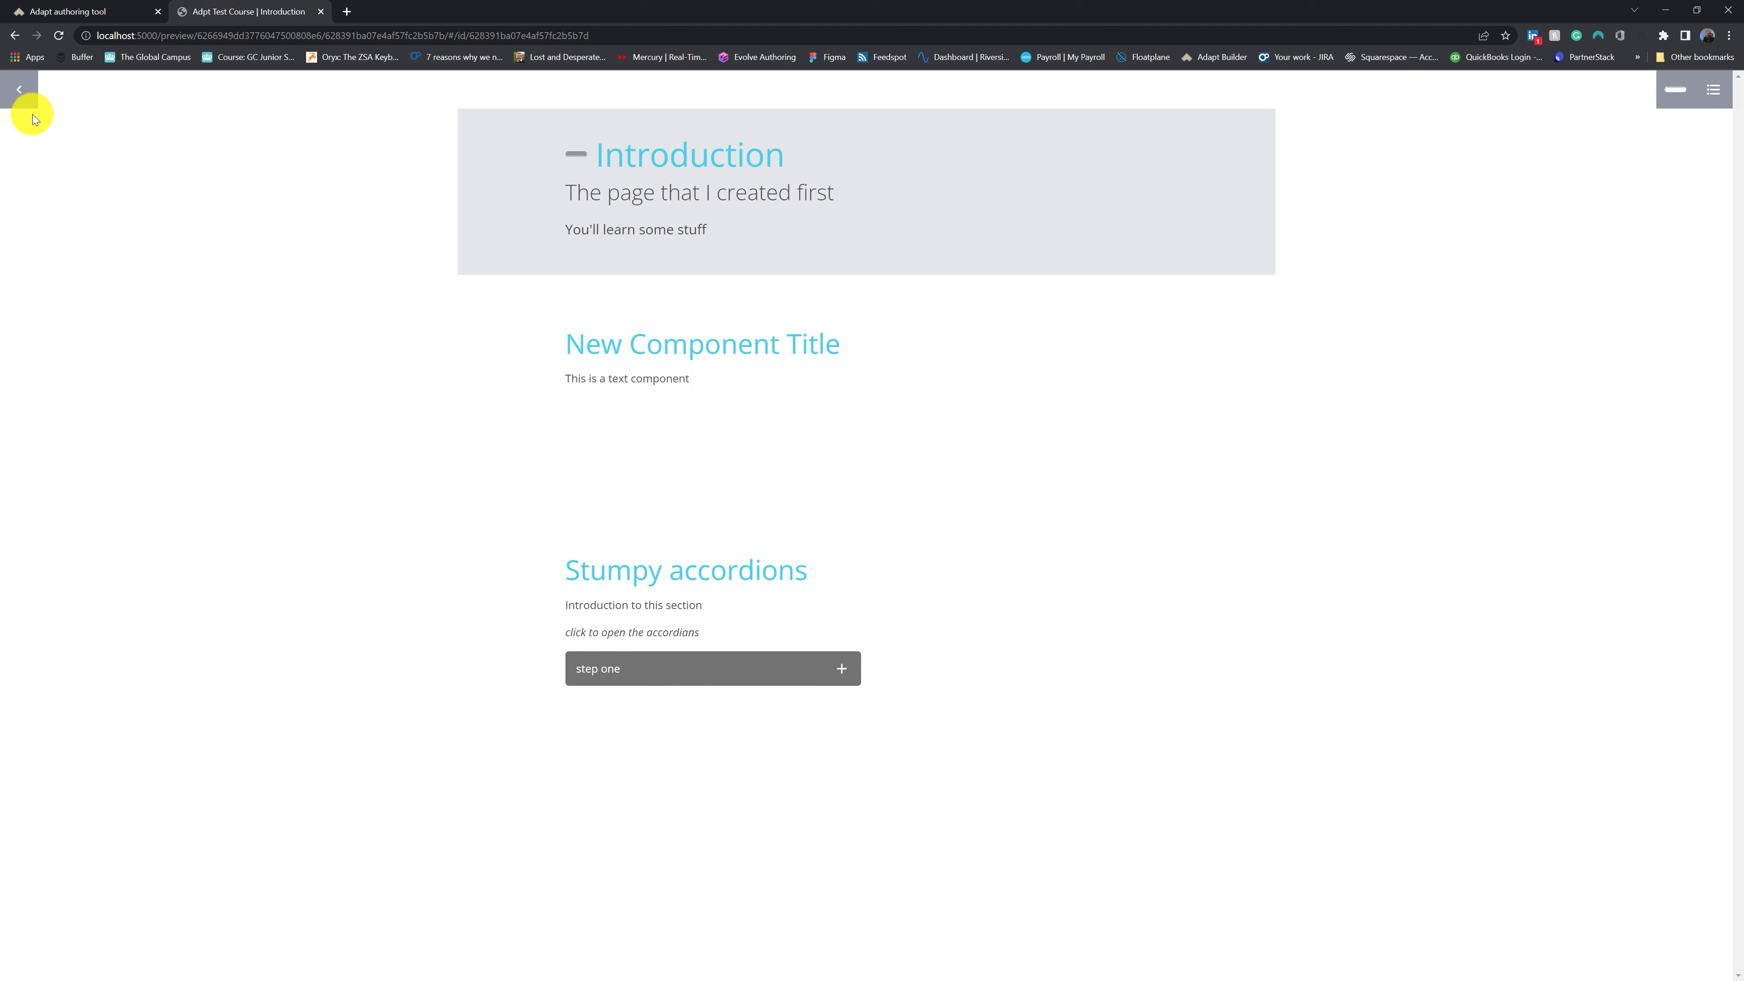
{"action": "left_click", "coordinate": [23, 102]}
{"action": "left_click", "coordinate": [65, 10]}
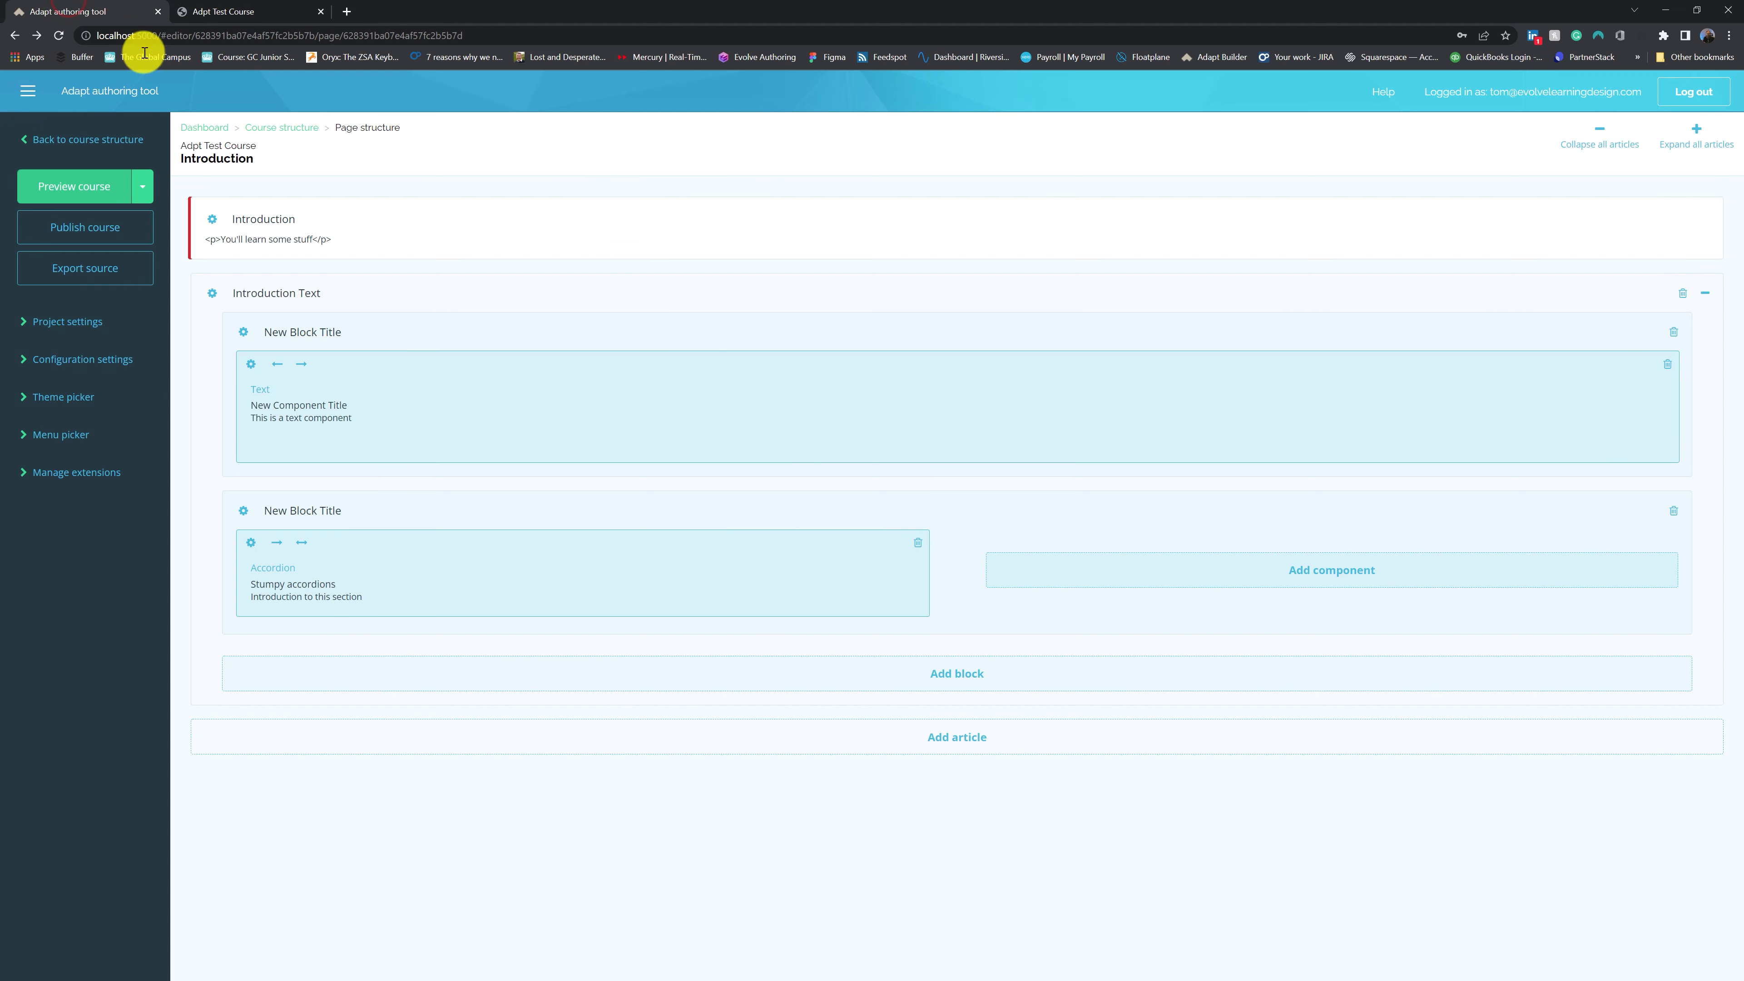
Add a Flipcard component to the right half of the second block and open its settings
{"action": "left_click", "coordinate": [1331, 569]}
{"action": "left_click", "coordinate": [1519, 479]}
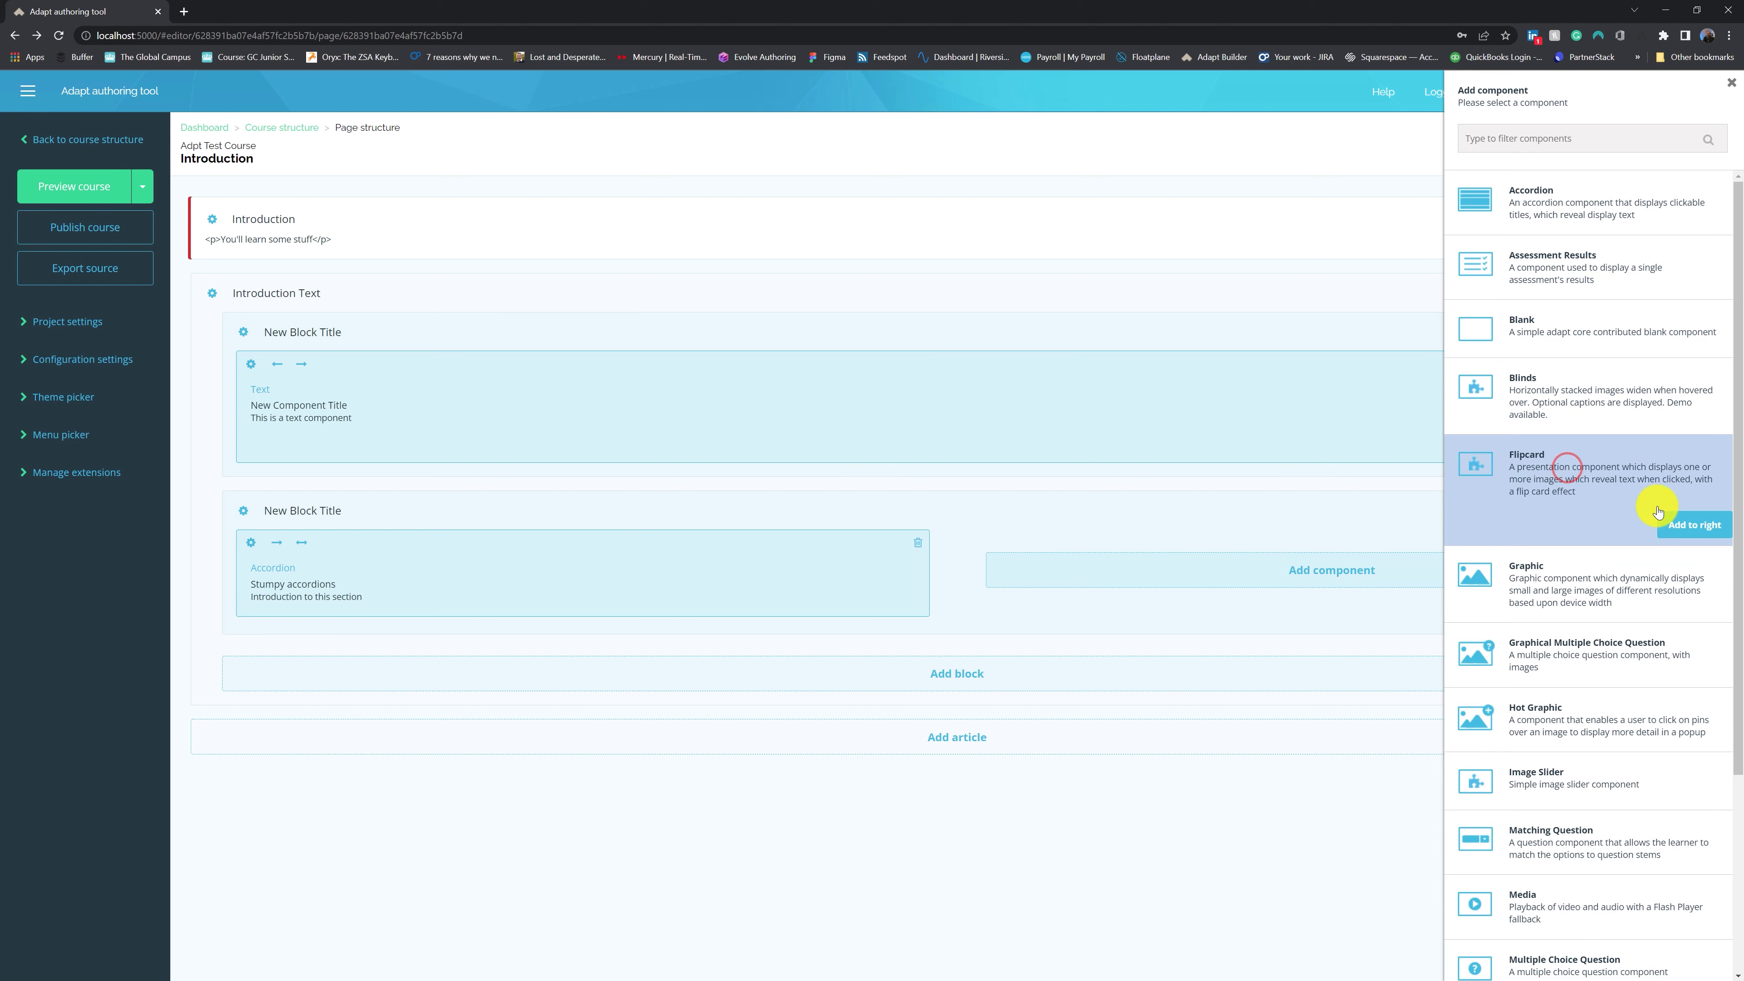
{"action": "left_click", "coordinate": [1693, 525]}
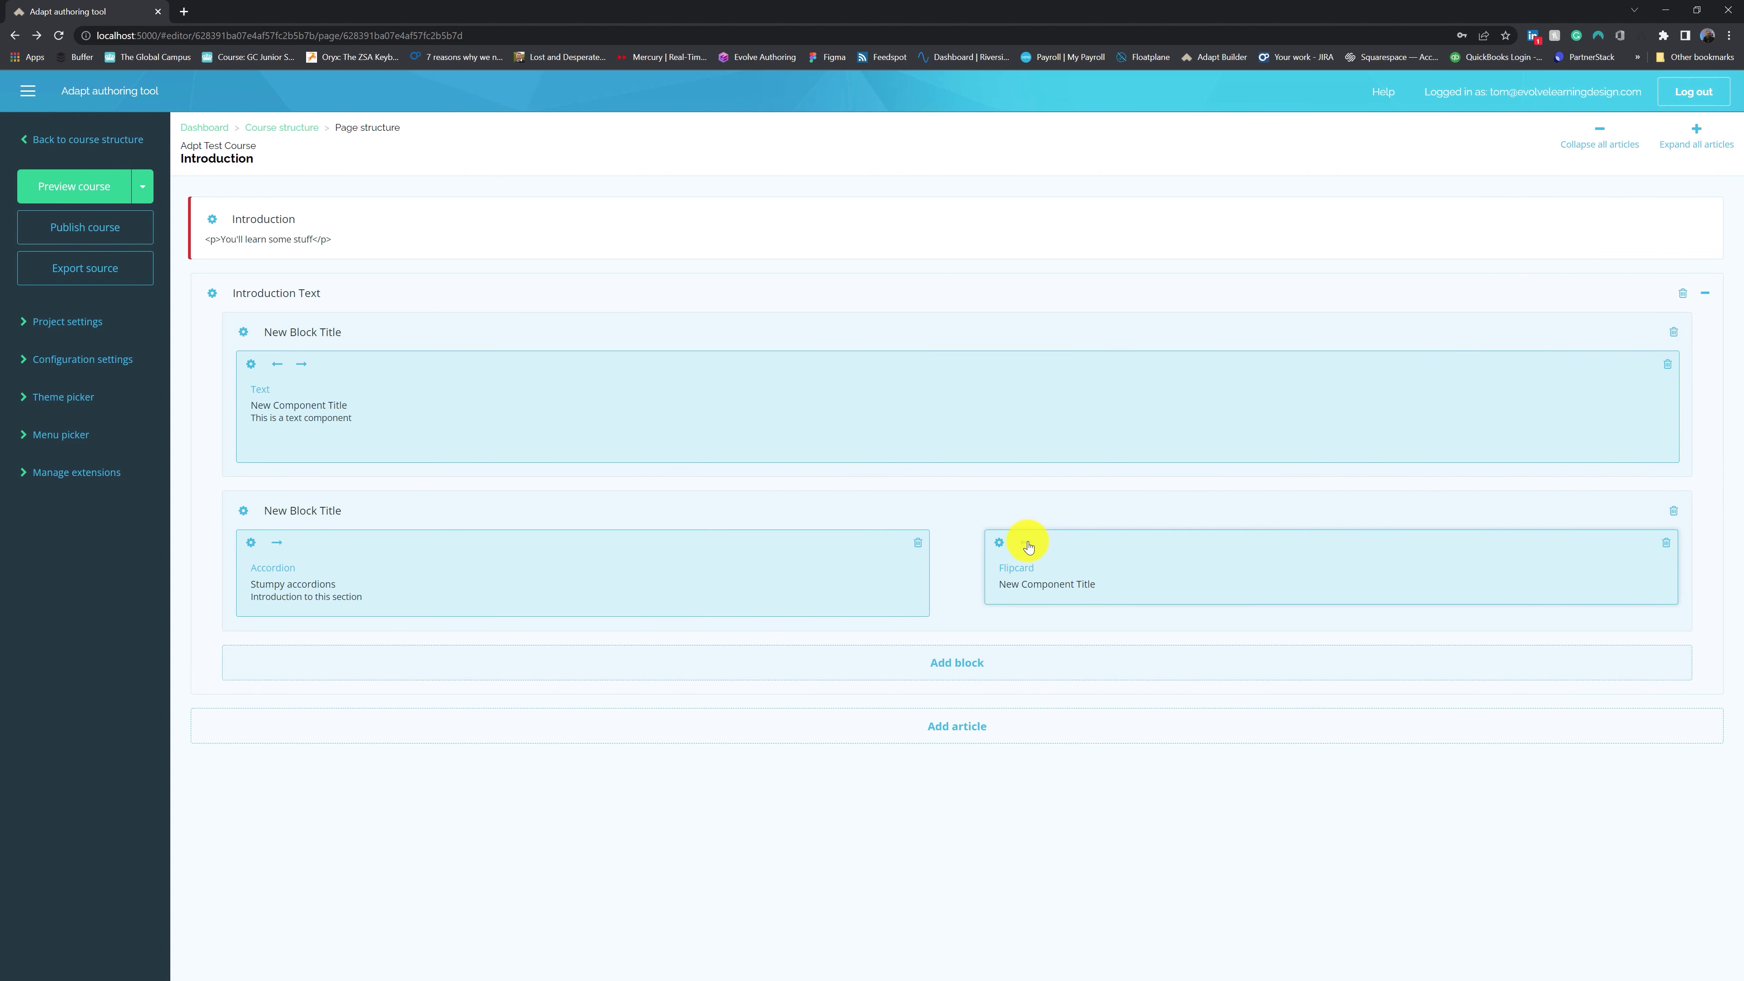
{"action": "left_click", "coordinate": [998, 547]}
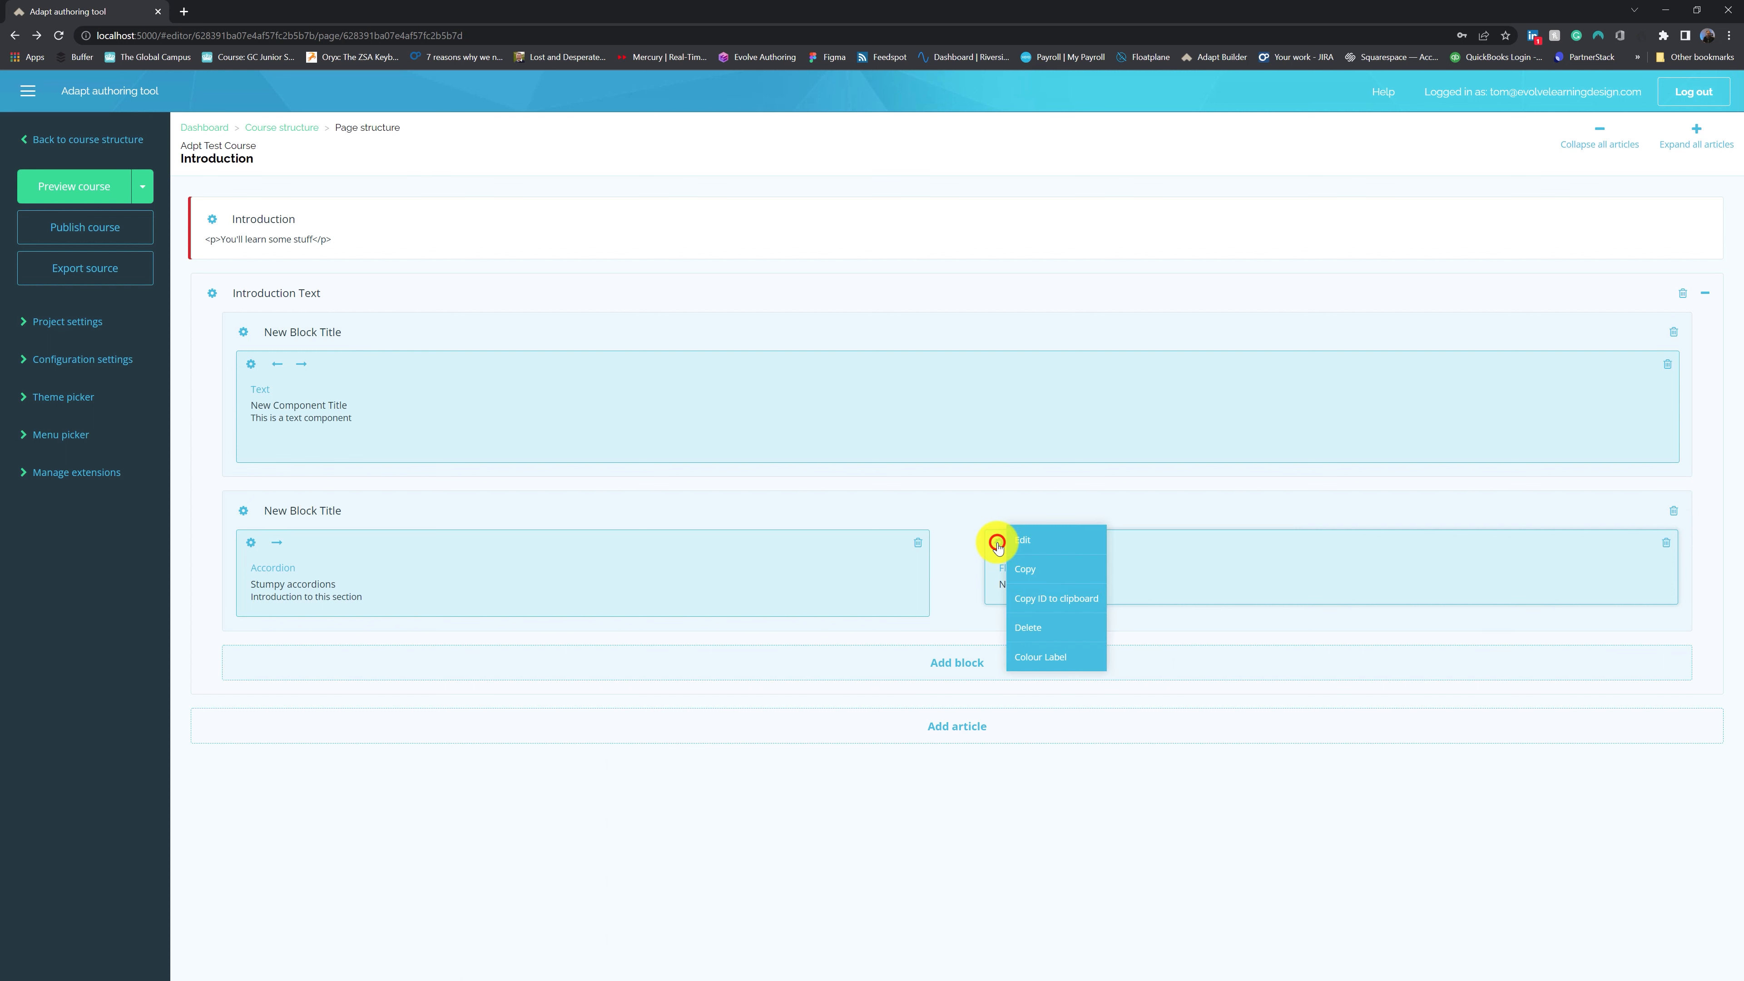
{"action": "left_click", "coordinate": [1022, 546]}
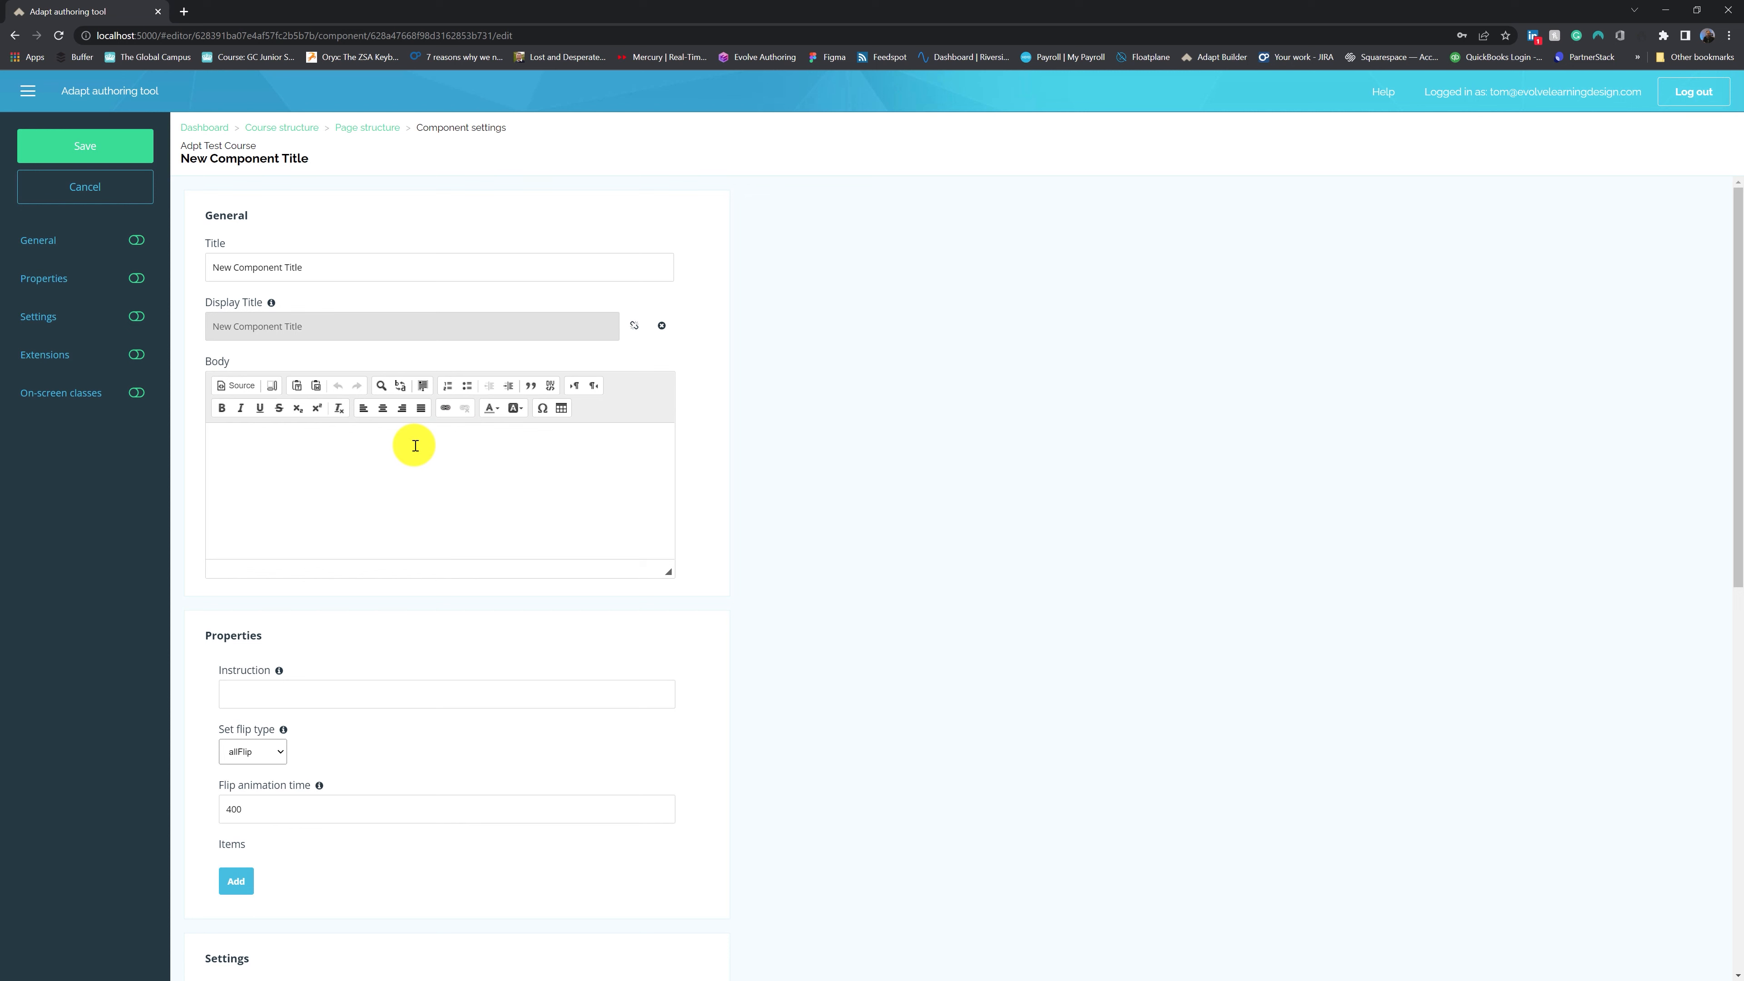
Title the flipcard "flipper cards", enter "flip some cards" as its body and set its instruction to "flip them!"
{"action": "triple_click", "coordinate": [334, 267]}
{"action": "type", "text": "flipper cards"}
{"action": "left_click", "coordinate": [248, 456]}
{"action": "type", "text": "flip some cards"}
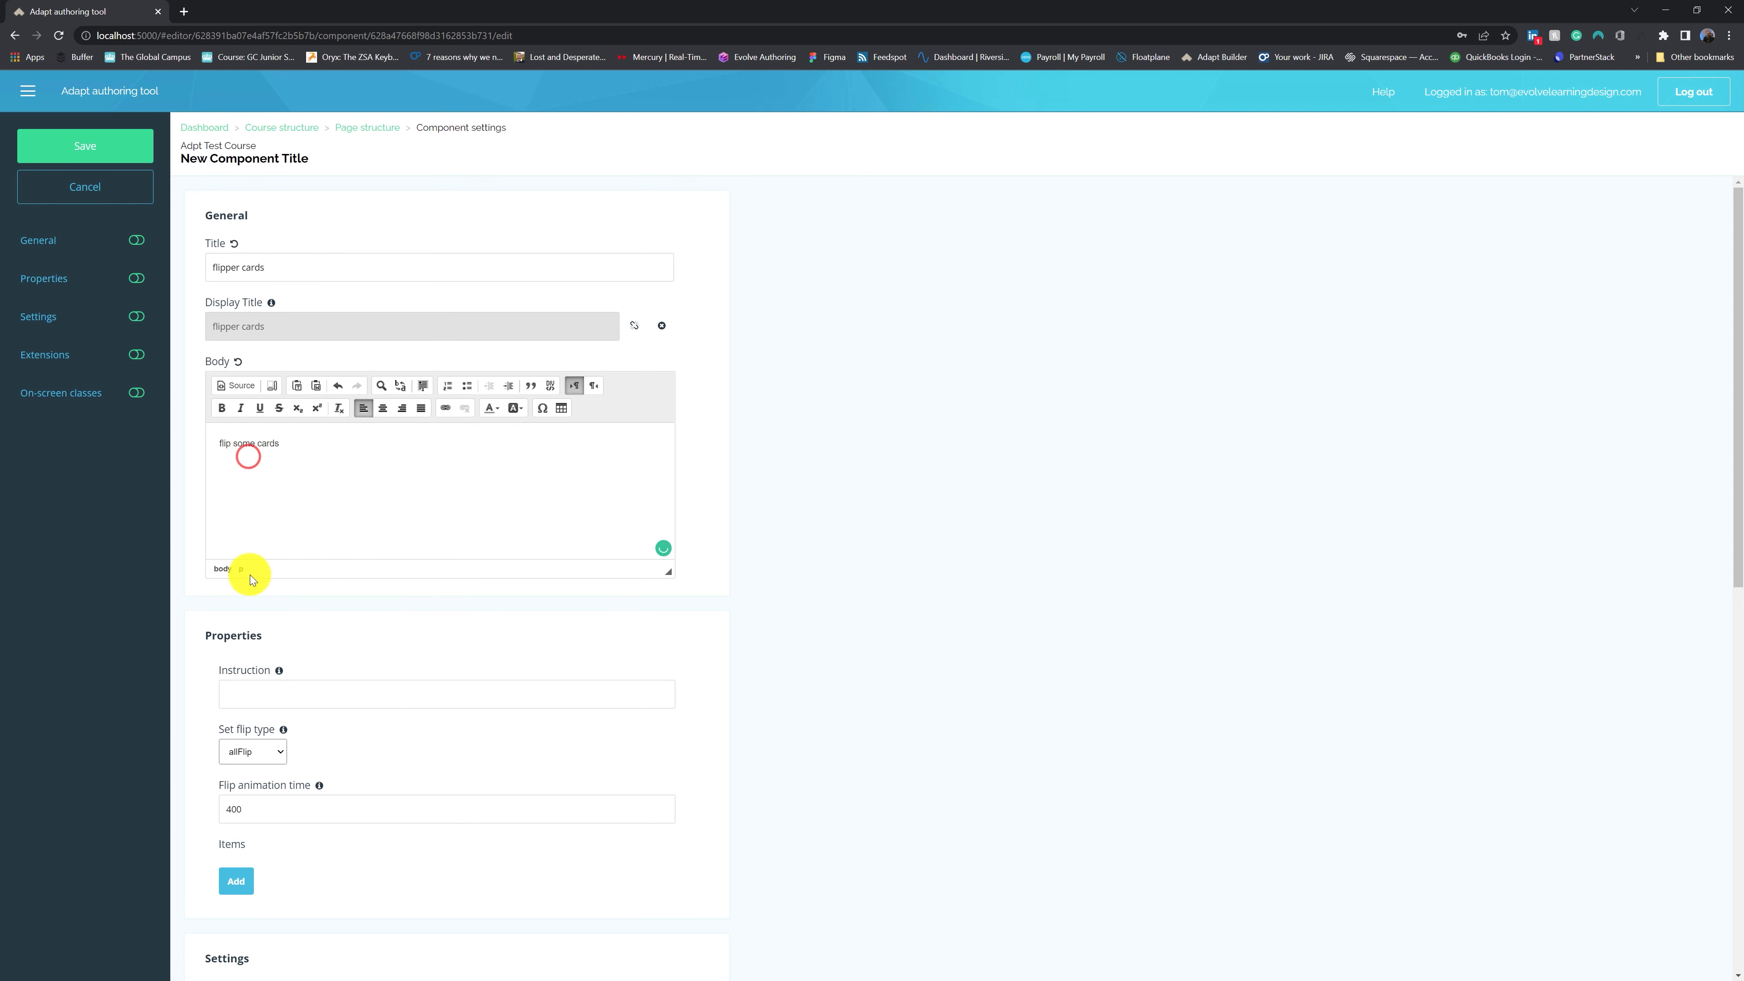
{"action": "left_click", "coordinate": [280, 693]}
{"action": "type", "text": "flip them!"}
Add an item to the flipcard and use complete icon.png as its graphic
{"action": "scroll", "coordinate": [356, 677], "scroll_direction": "down", "scroll_amount": 3}
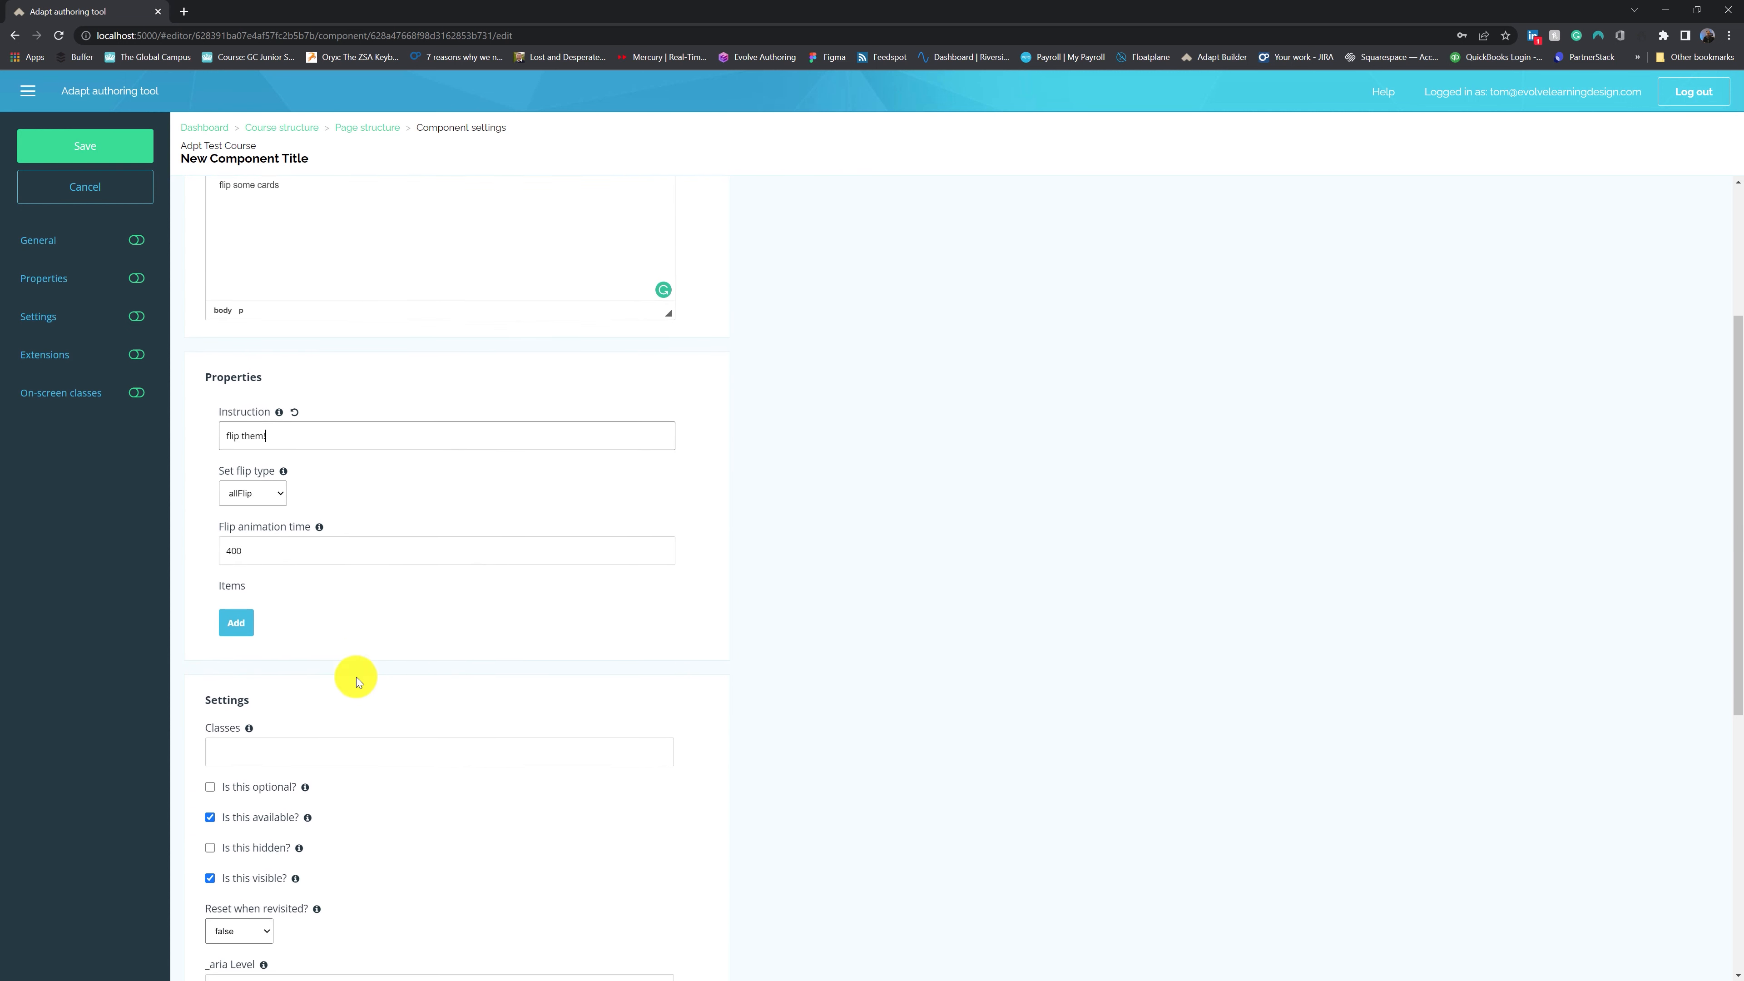
{"action": "left_click", "coordinate": [236, 609]}
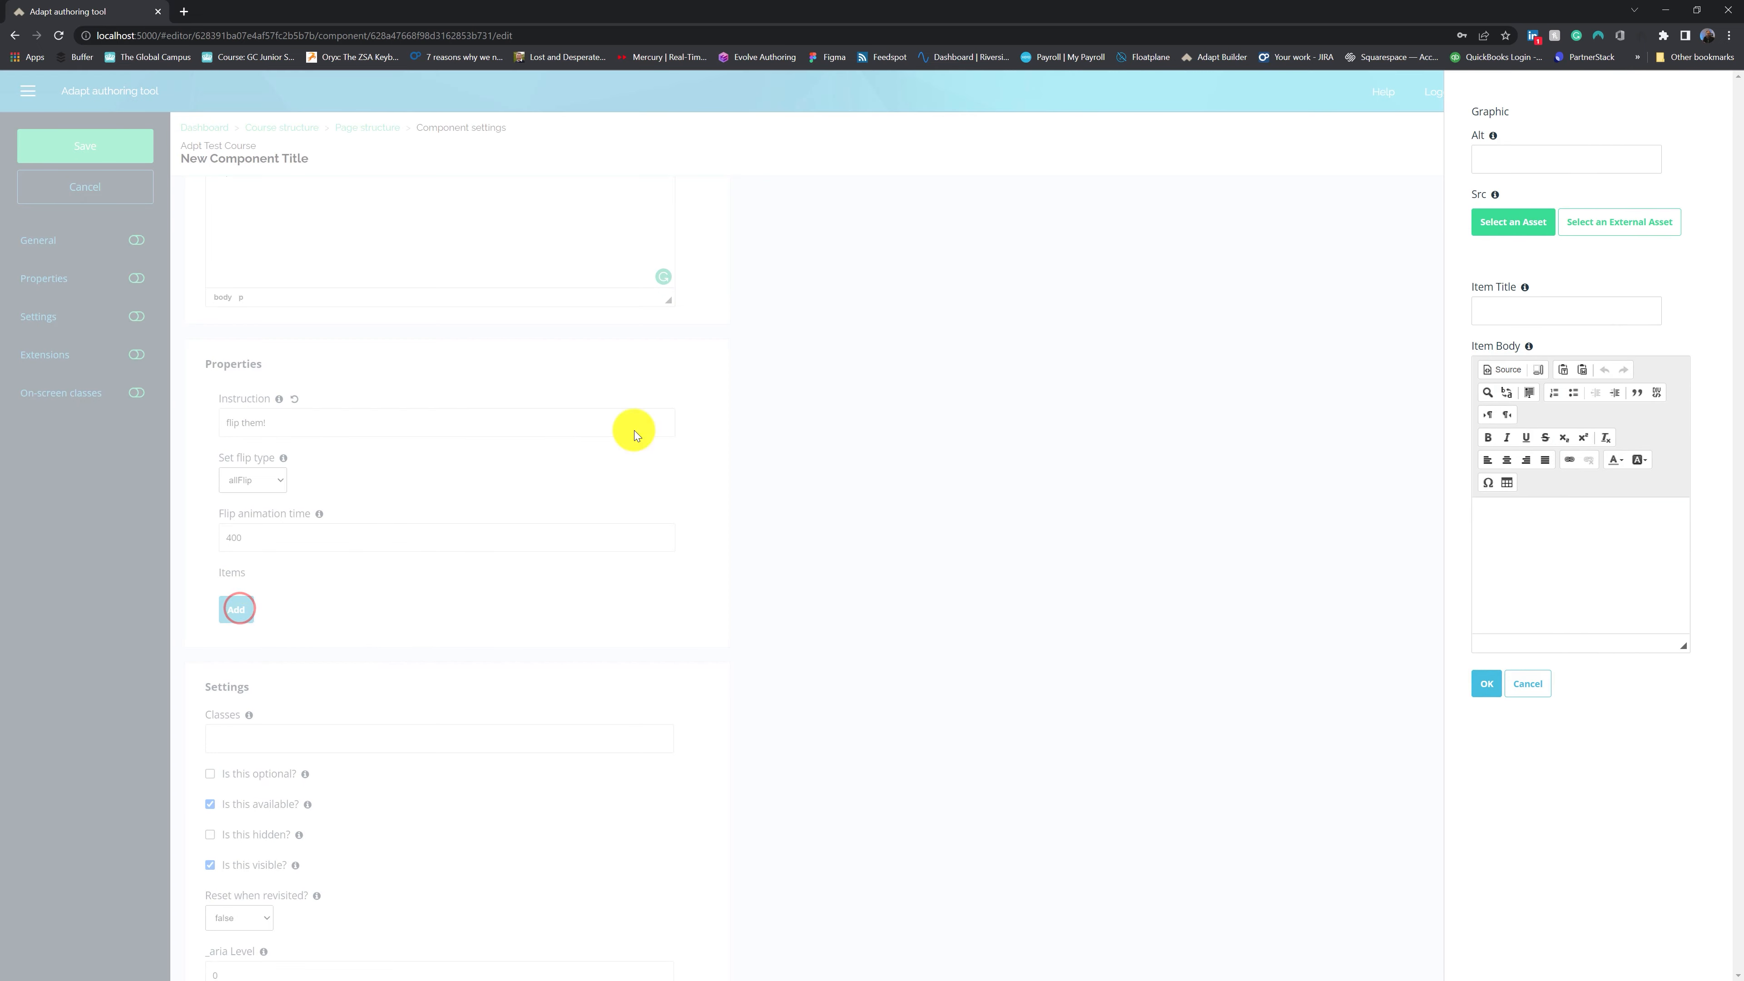
{"action": "left_click", "coordinate": [1523, 164]}
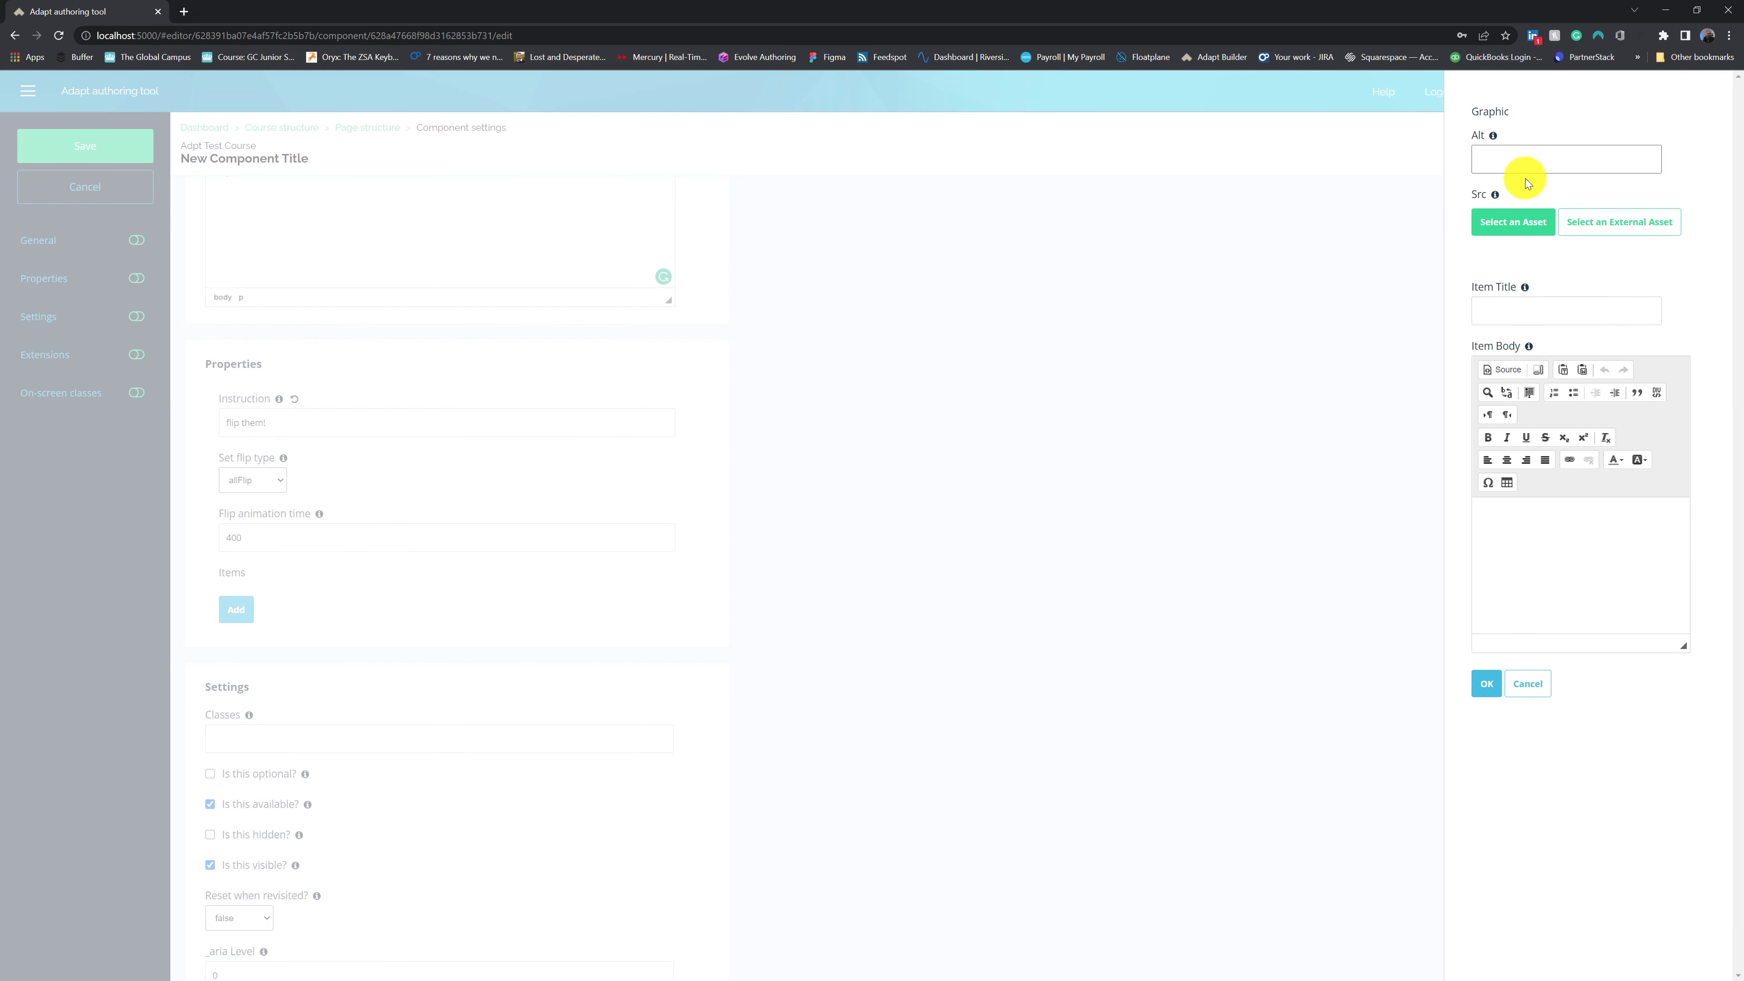
{"action": "left_click", "coordinate": [1513, 222]}
{"action": "left_click", "coordinate": [475, 221]}
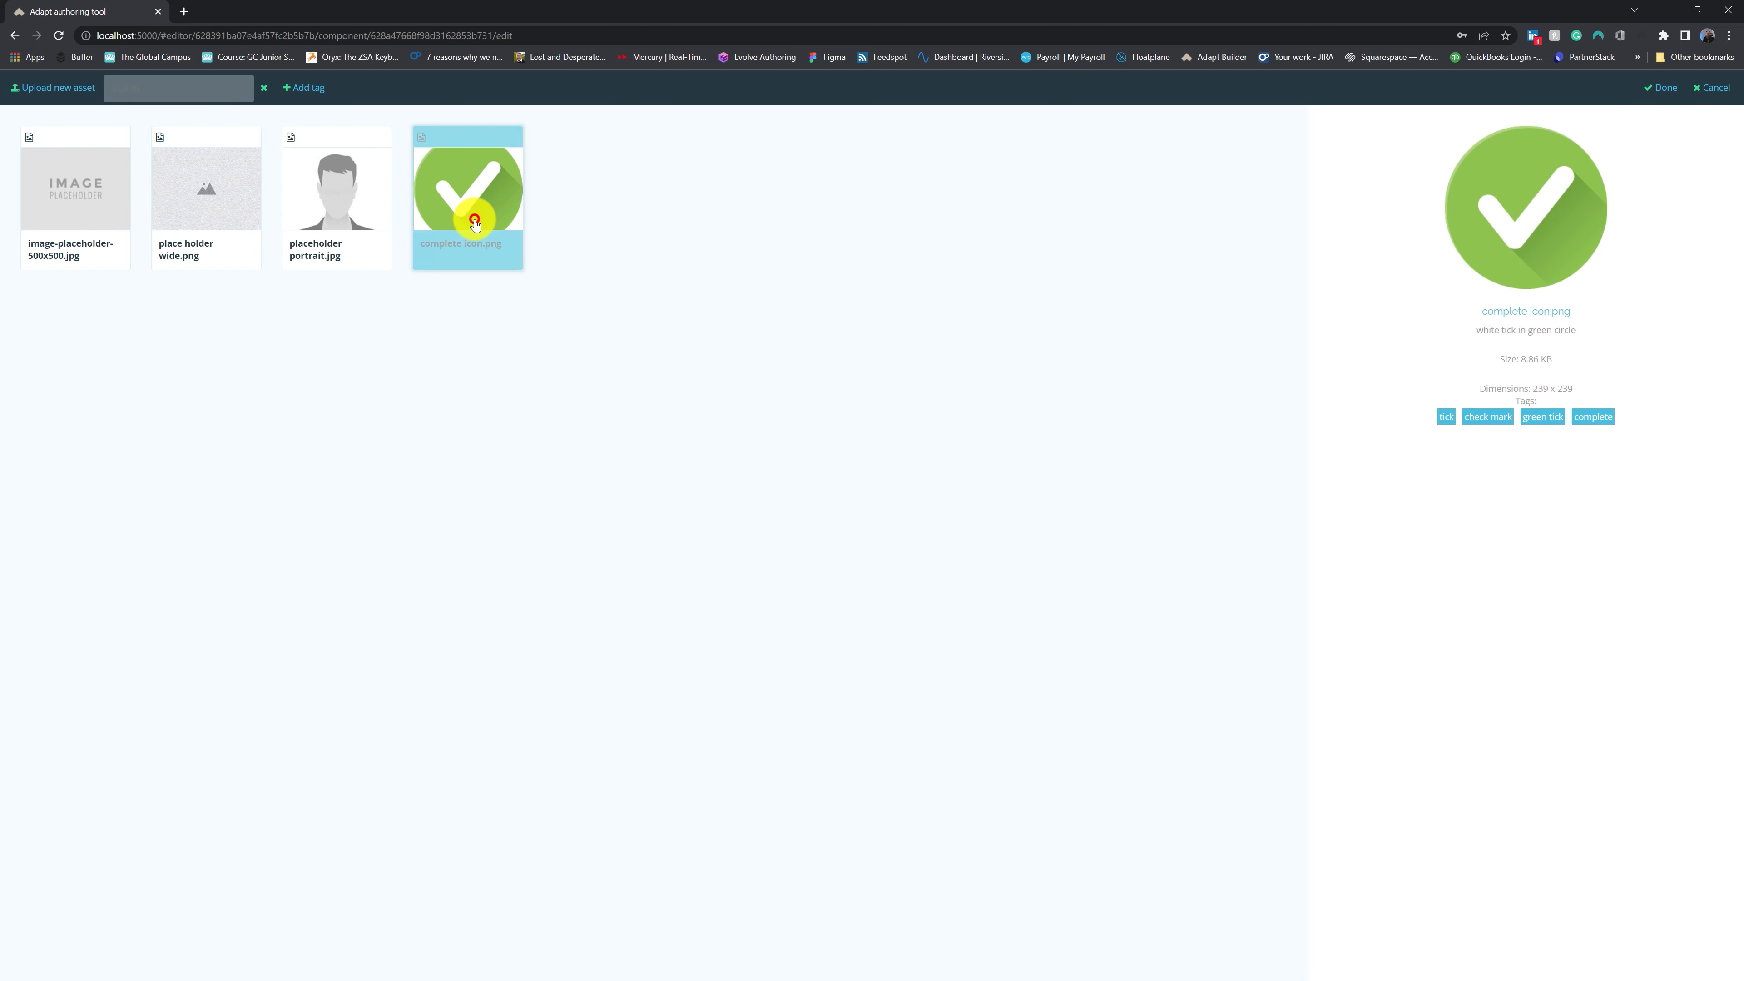
{"action": "left_click", "coordinate": [1658, 87]}
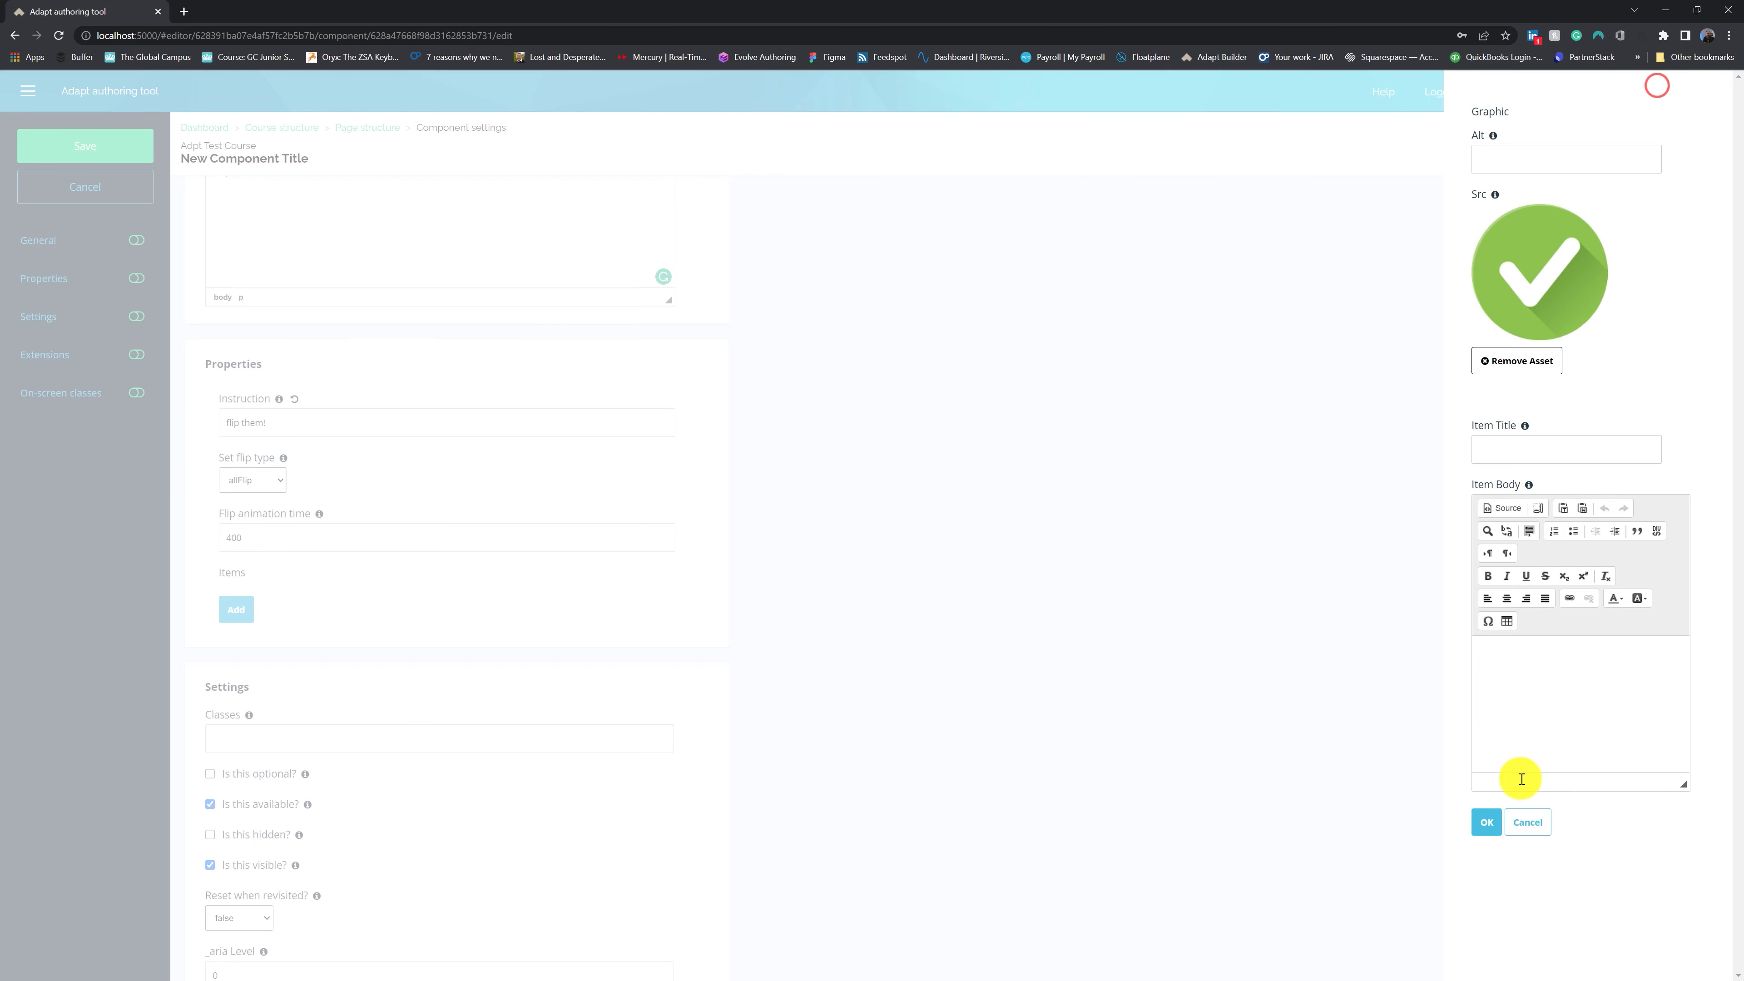
Give the flipcard item the body "some text" and the title "title", accept it and review the component's remaining settings
{"action": "left_click", "coordinate": [1573, 672]}
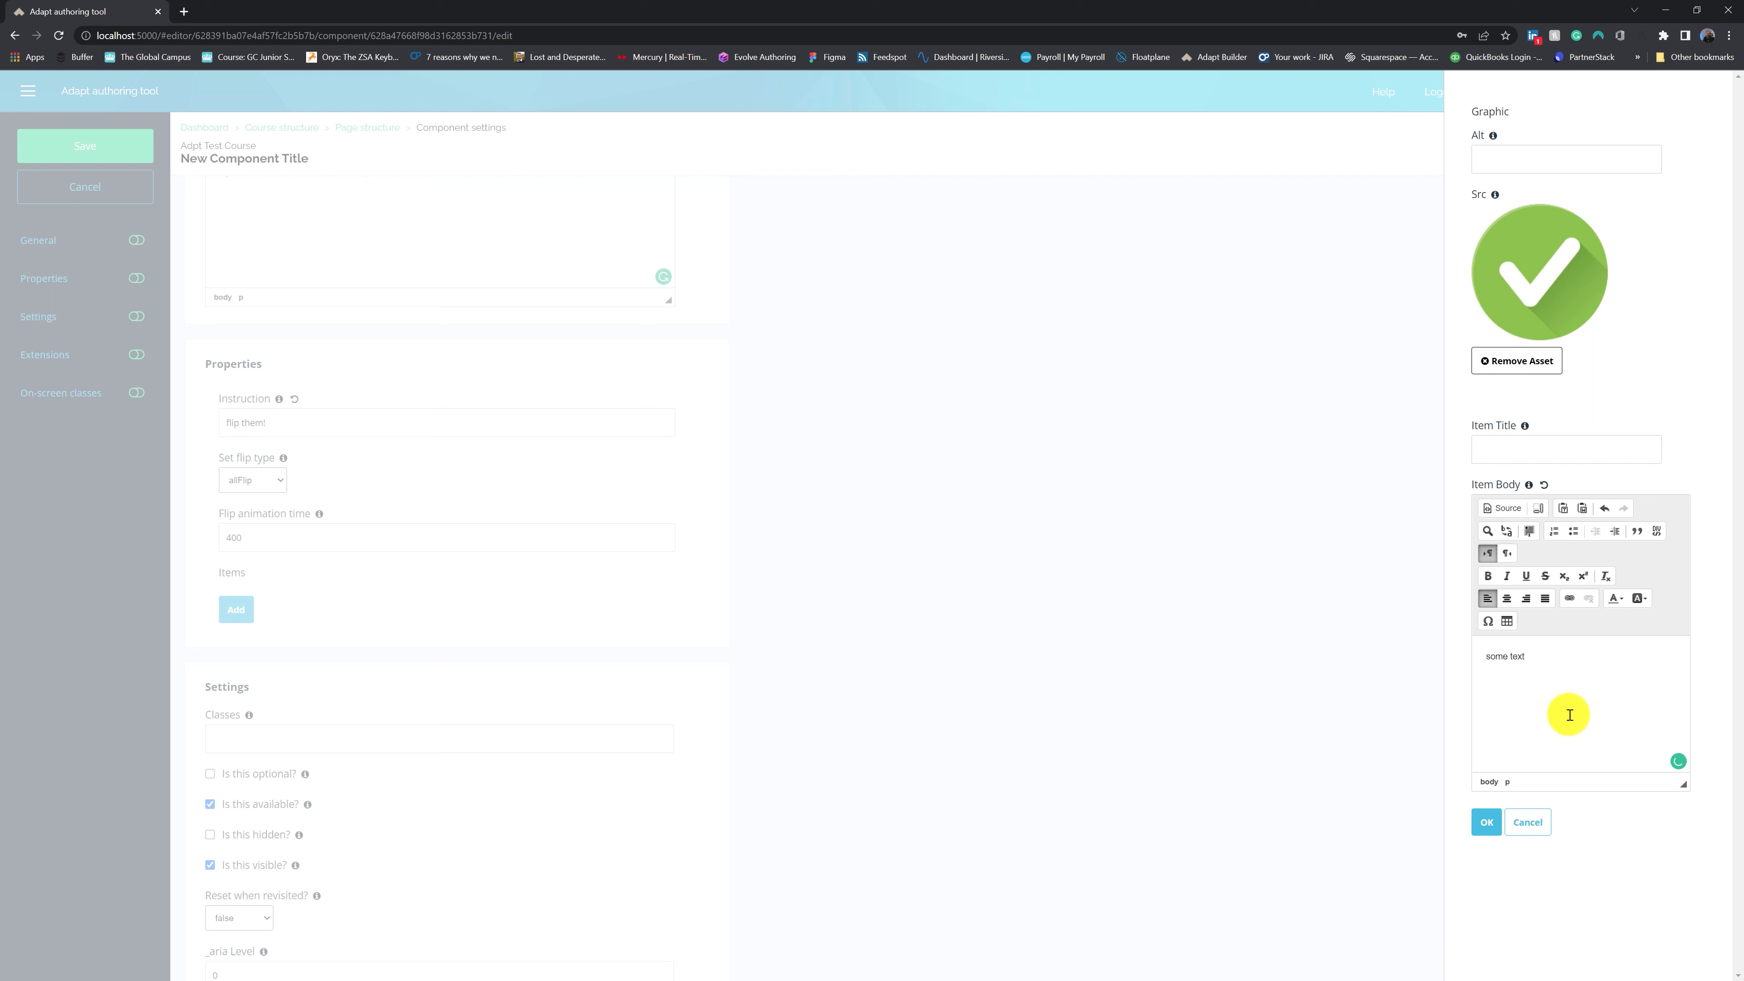
{"action": "left_click", "coordinate": [1558, 451]}
{"action": "type", "text": "title"}
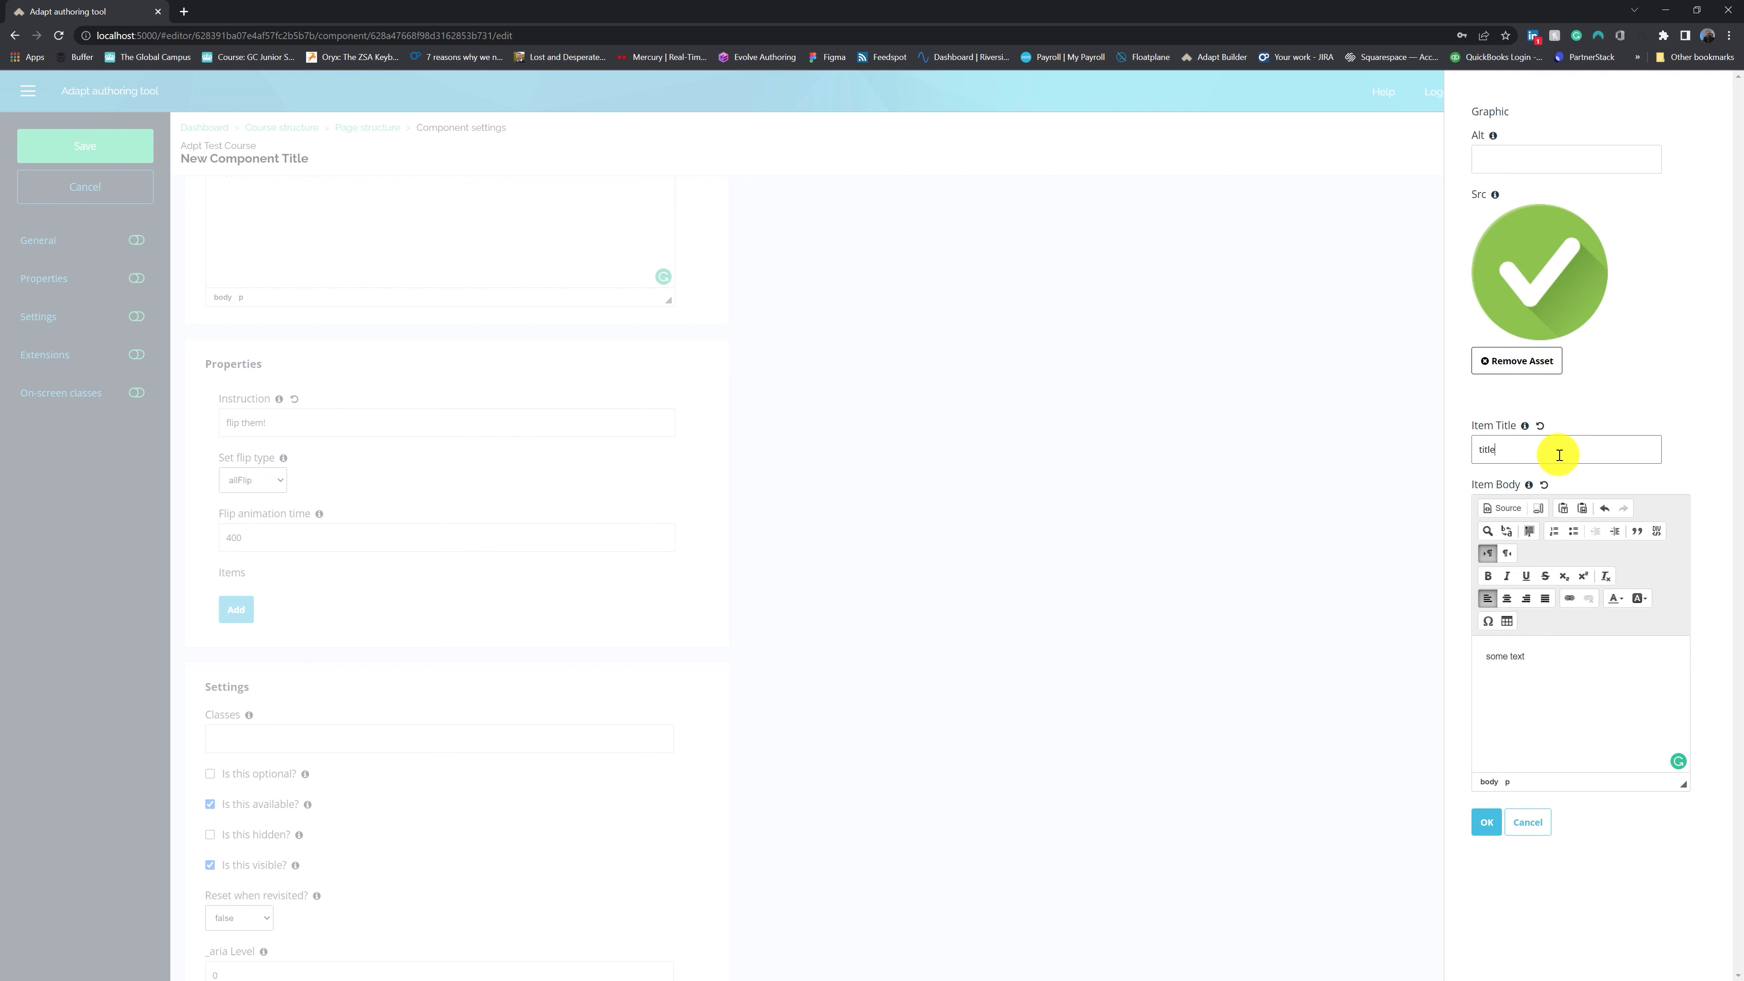
{"action": "left_click", "coordinate": [1515, 159]}
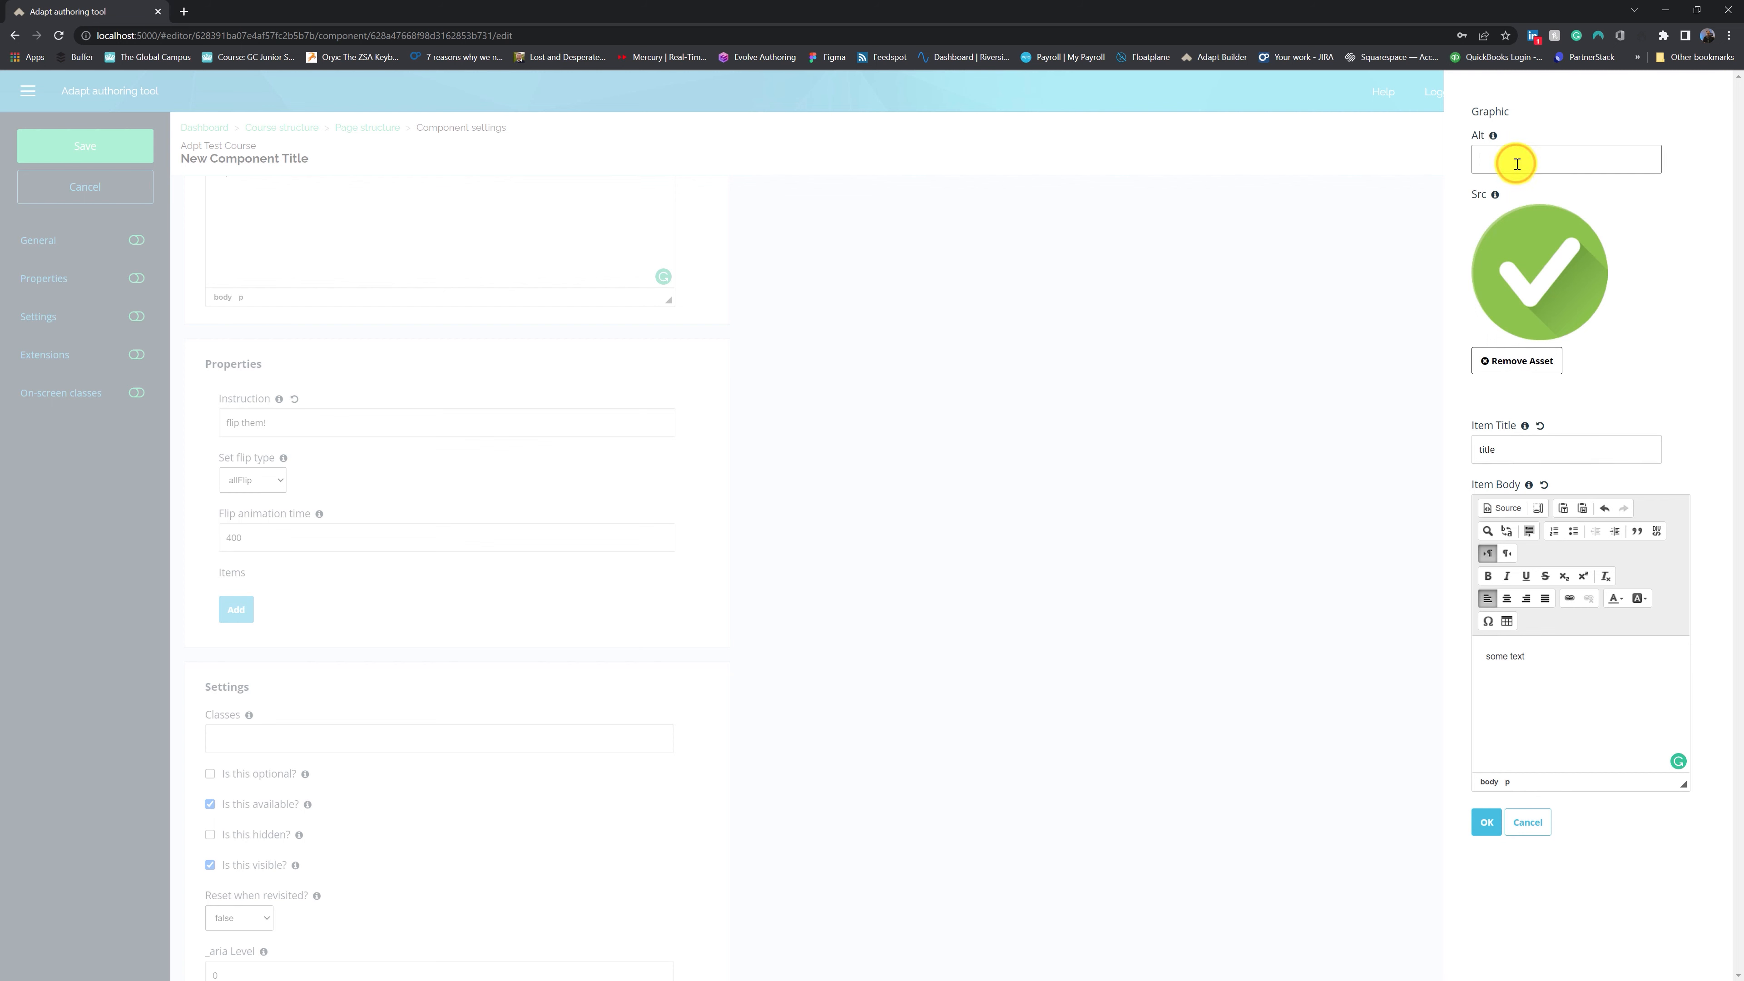
{"action": "left_click", "coordinate": [1486, 822]}
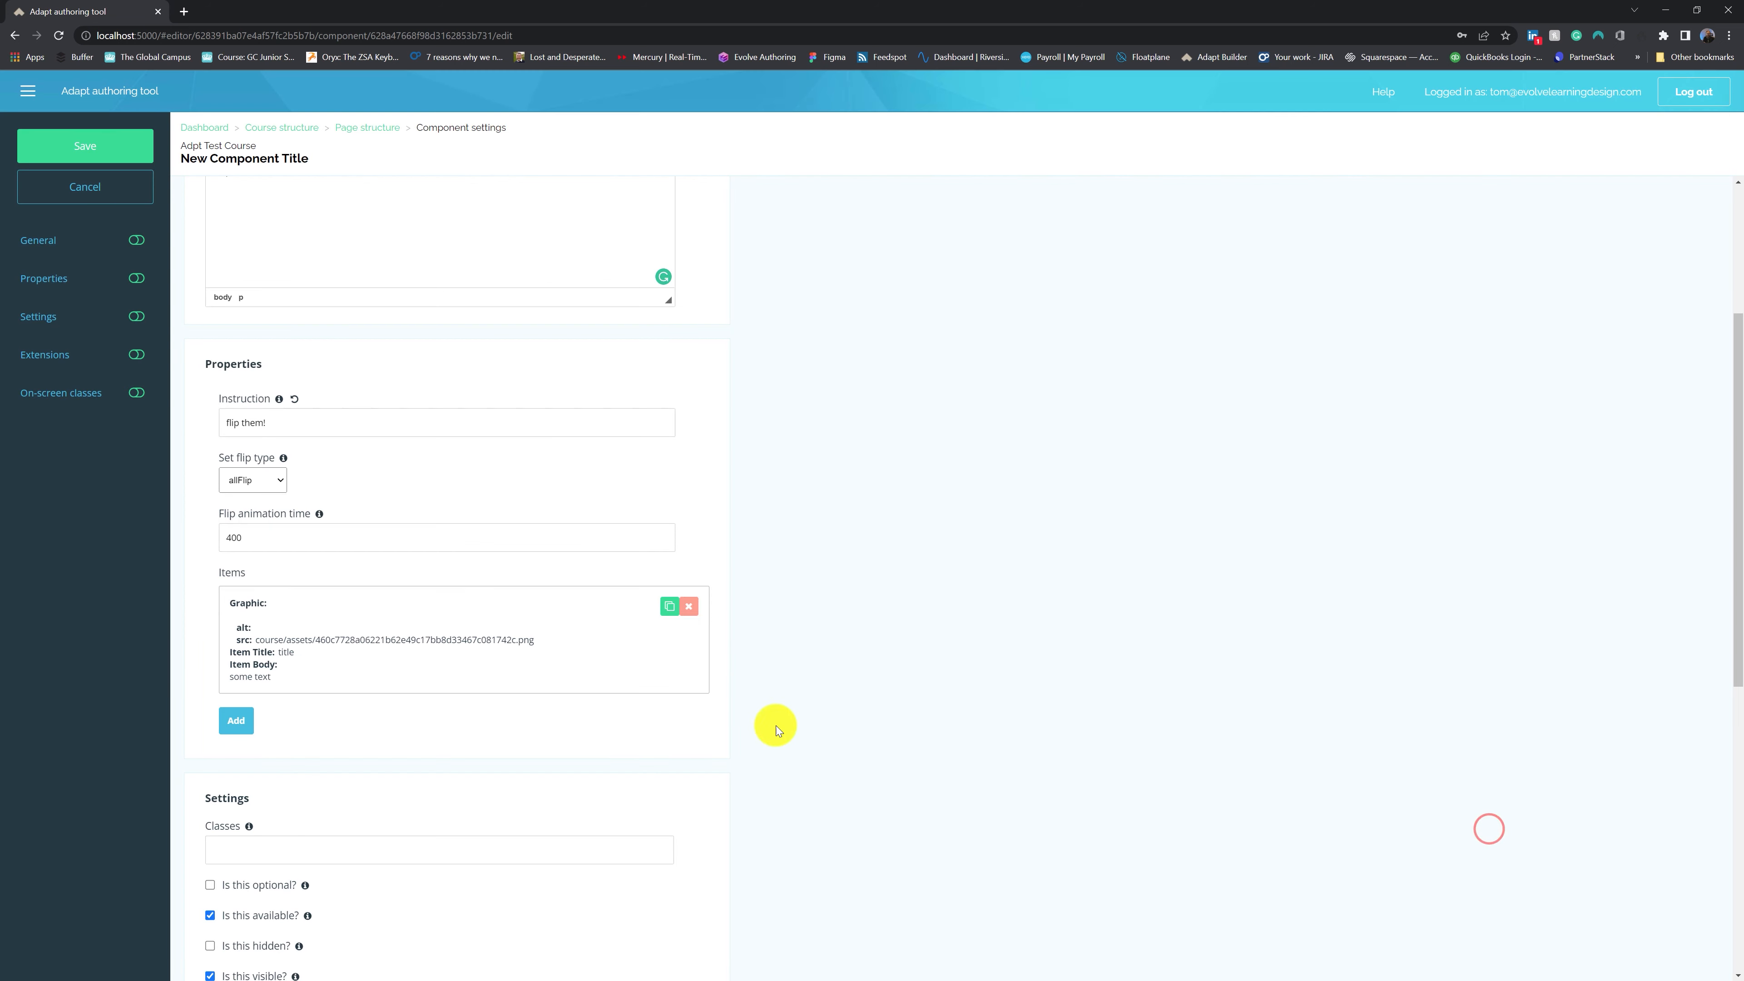
{"action": "scroll", "coordinate": [529, 705], "scroll_direction": "down", "scroll_amount": 4}
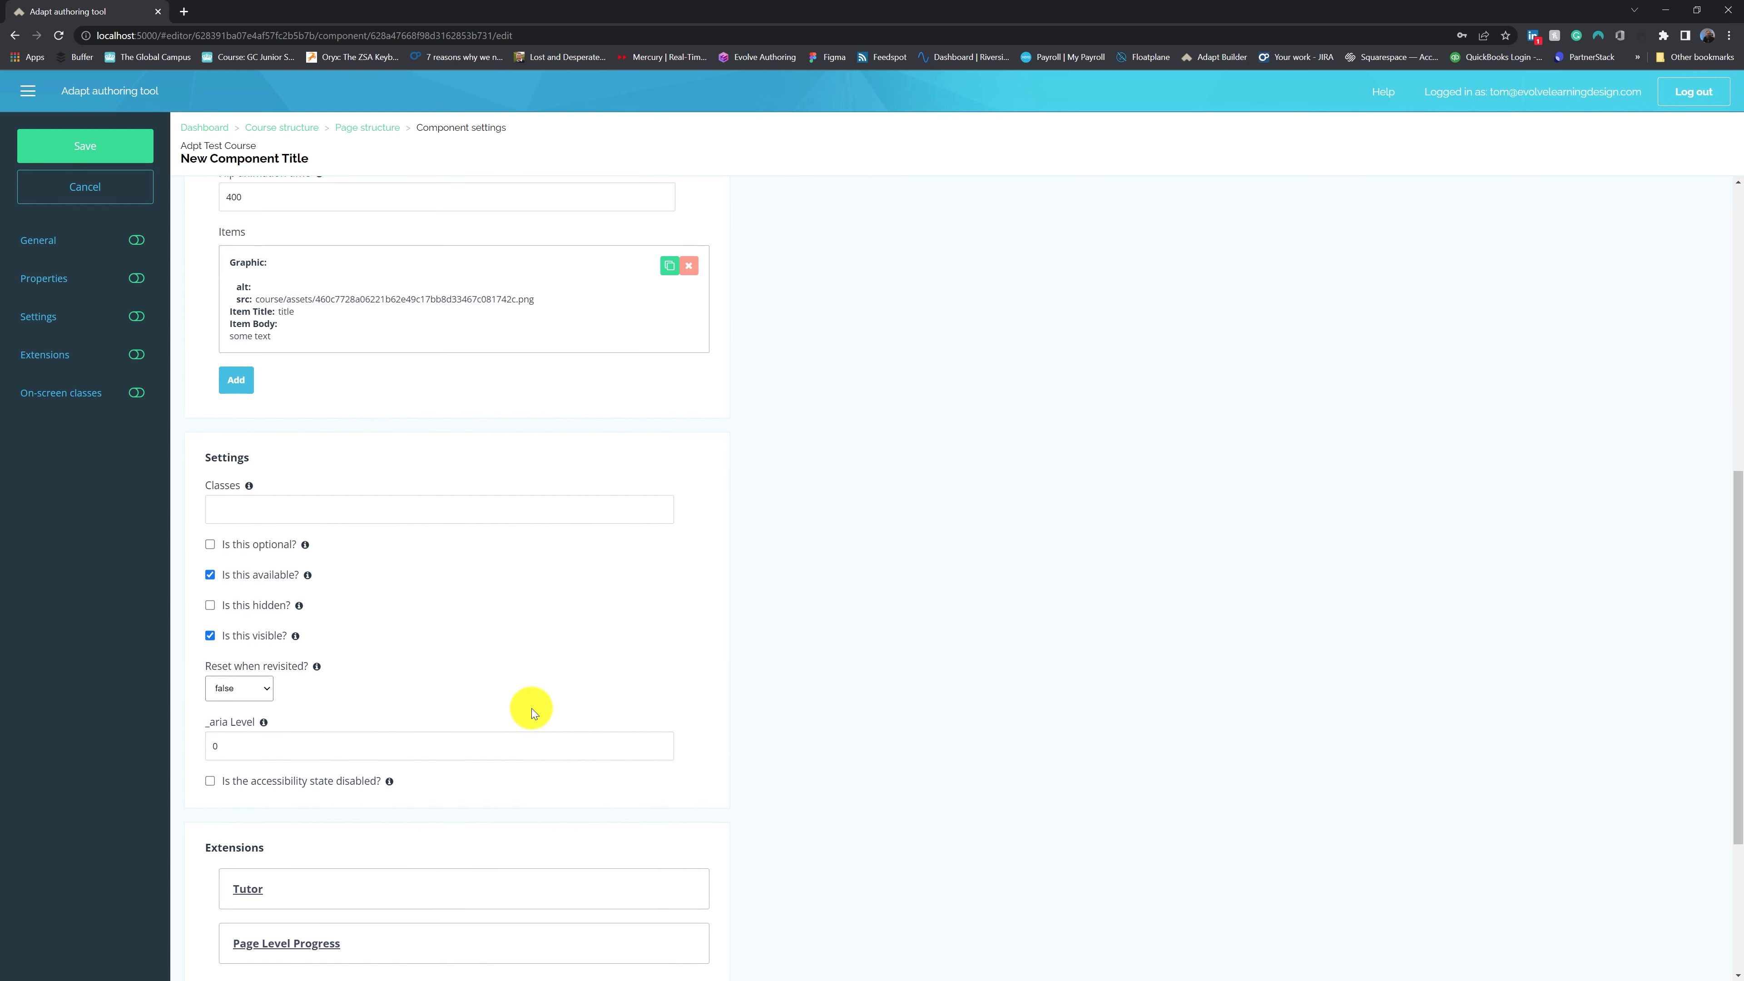
{"action": "scroll", "coordinate": [410, 659], "scroll_direction": "down", "scroll_amount": 4}
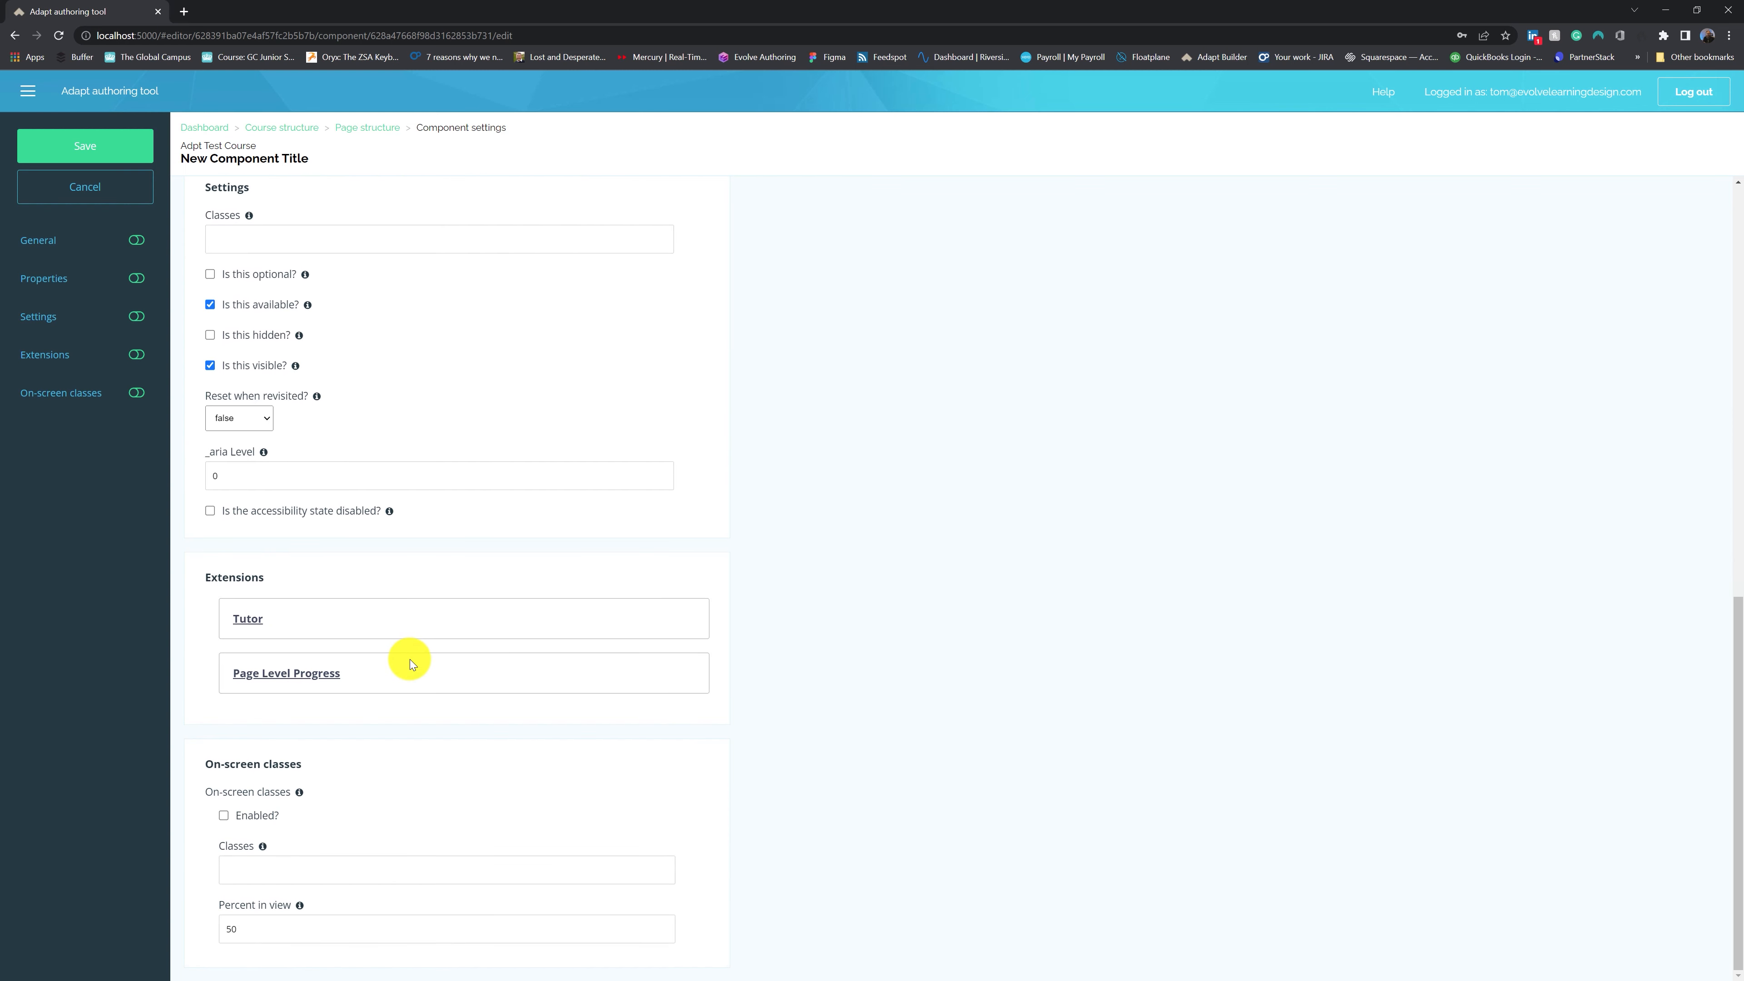
{"action": "scroll", "coordinate": [427, 794], "scroll_direction": "up", "scroll_amount": 8}
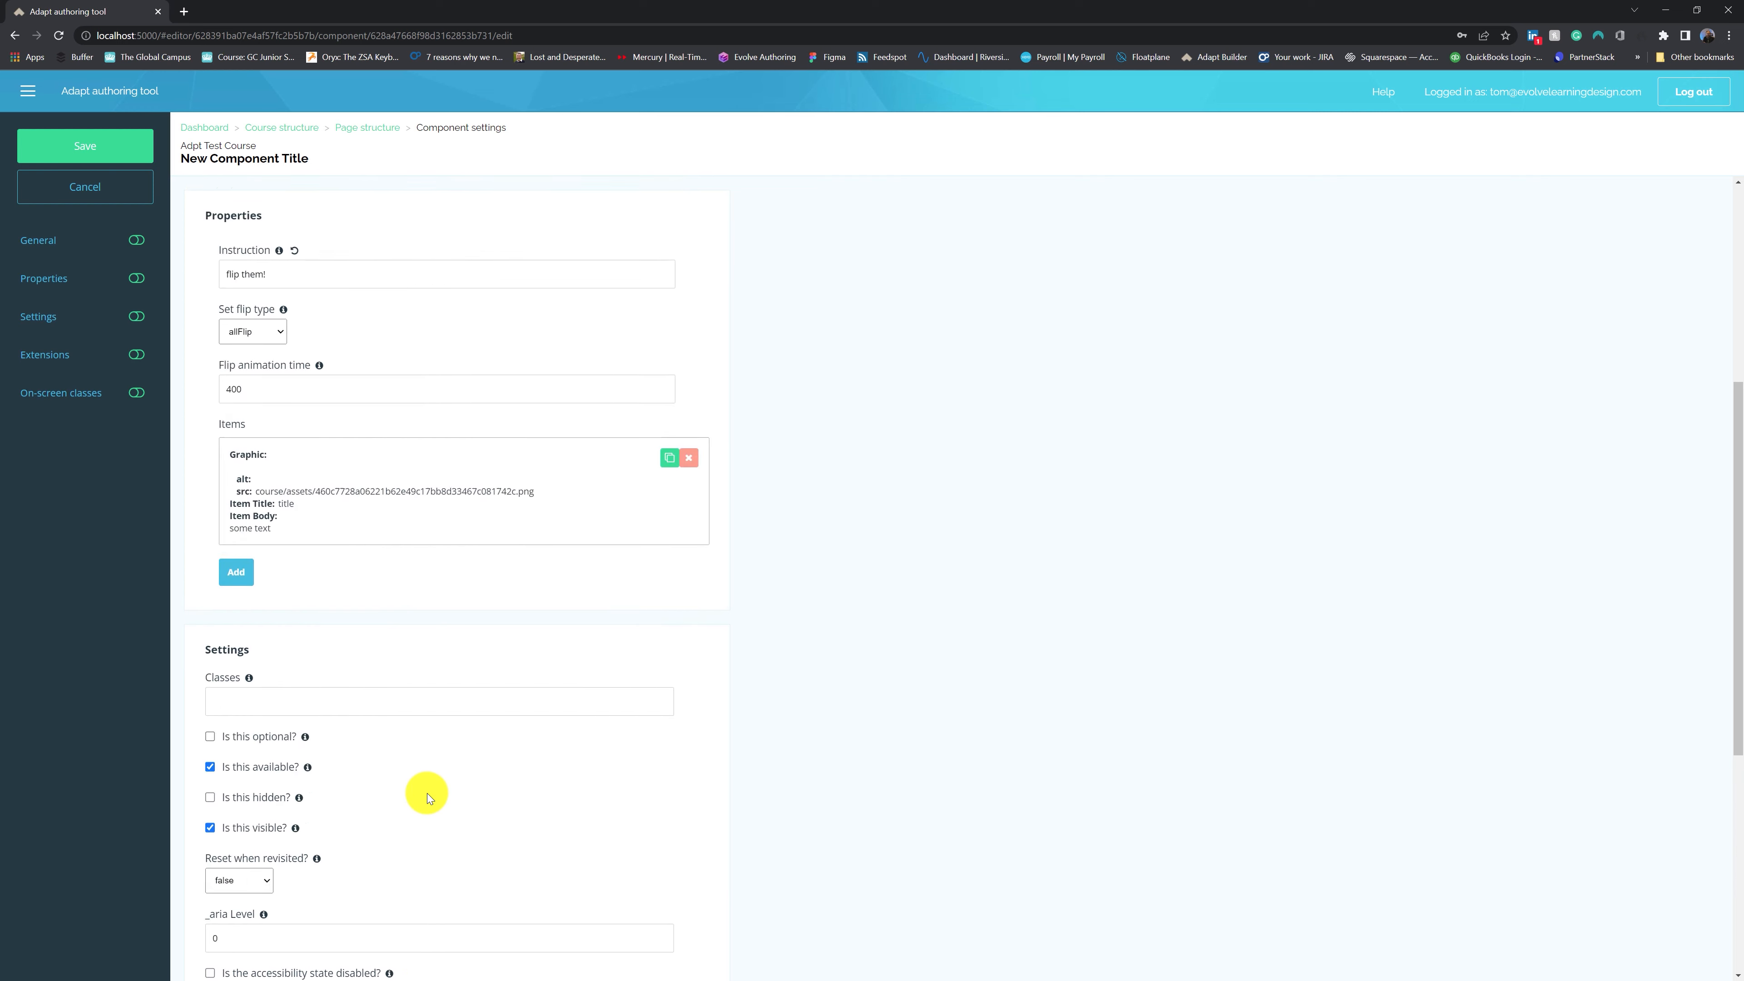
Save the flipcard component's settings and open a preview of the course
{"action": "left_click", "coordinate": [109, 145]}
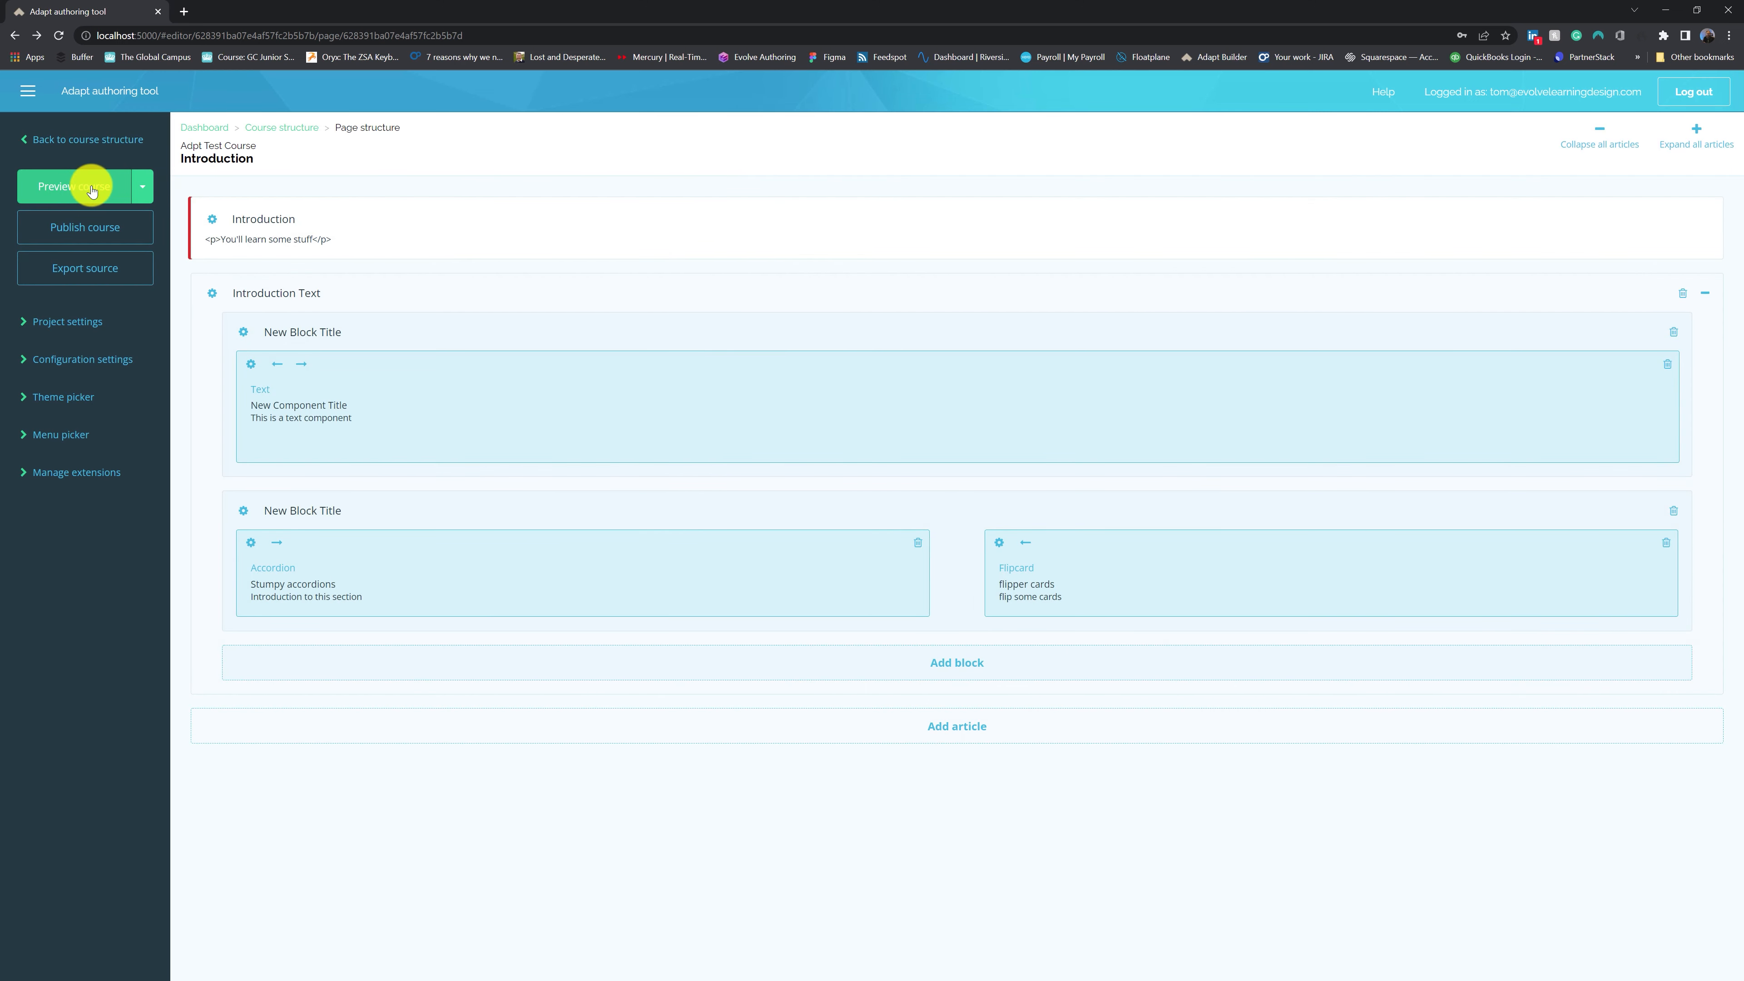
{"action": "left_click", "coordinate": [92, 188]}
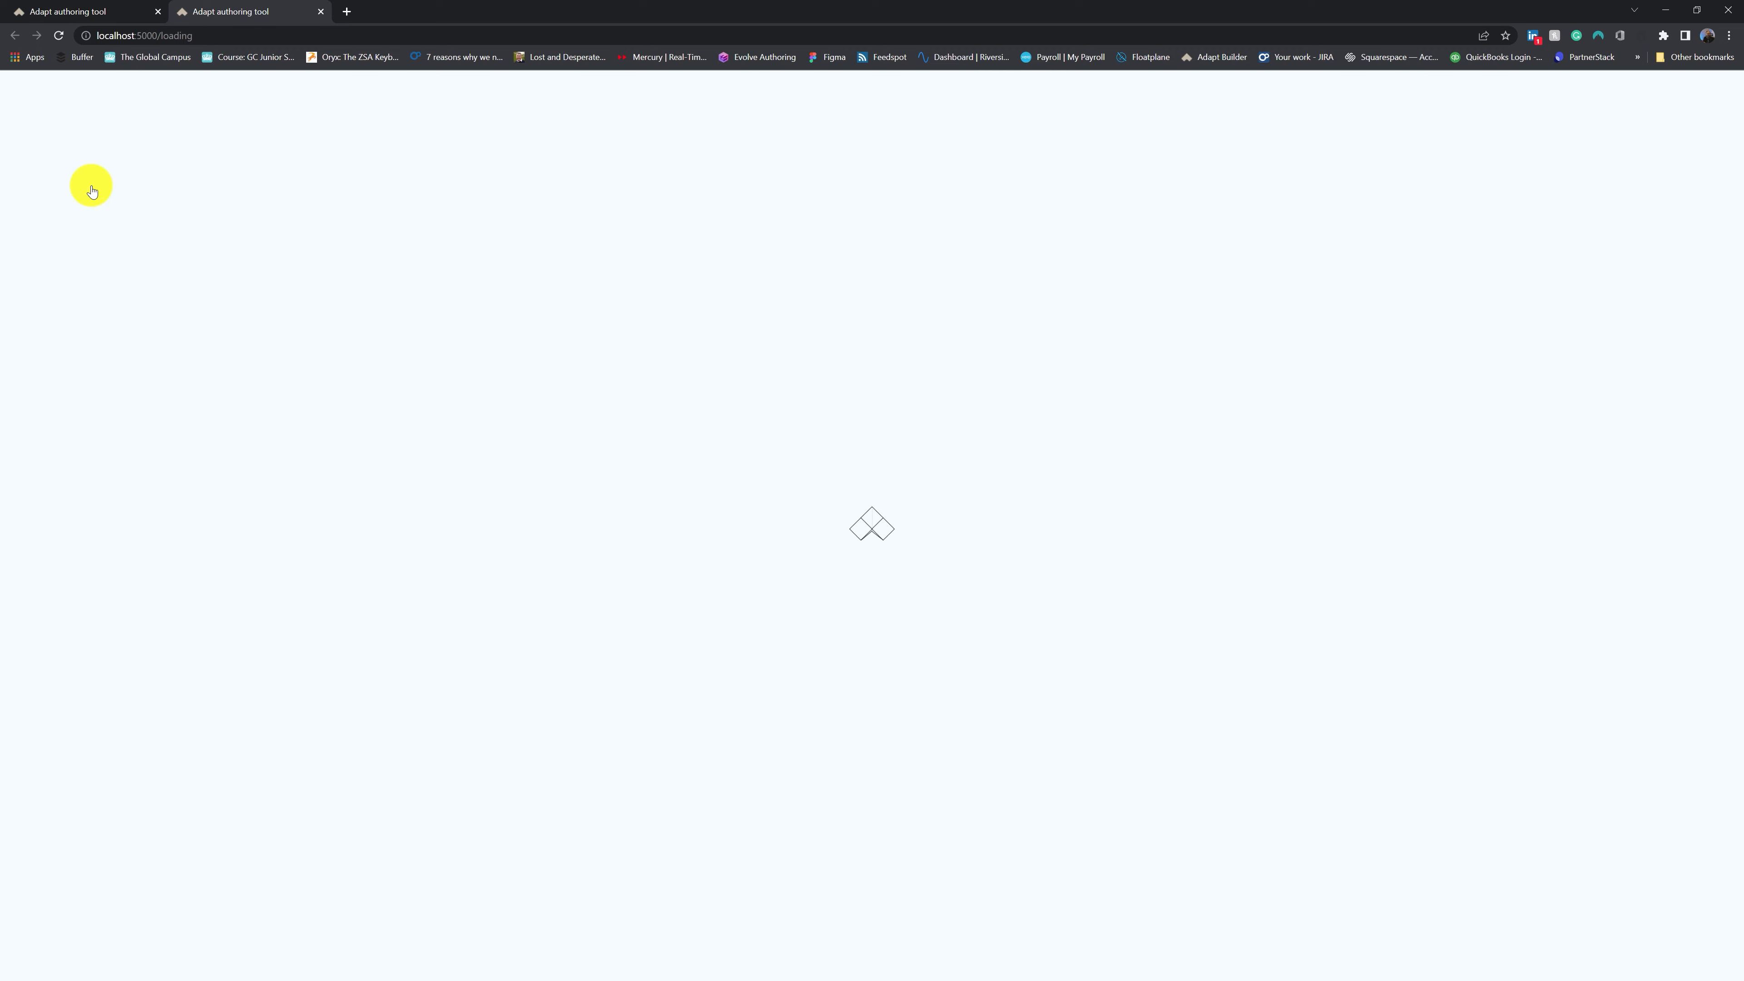
{"action": "left_click", "coordinate": [611, 724]}
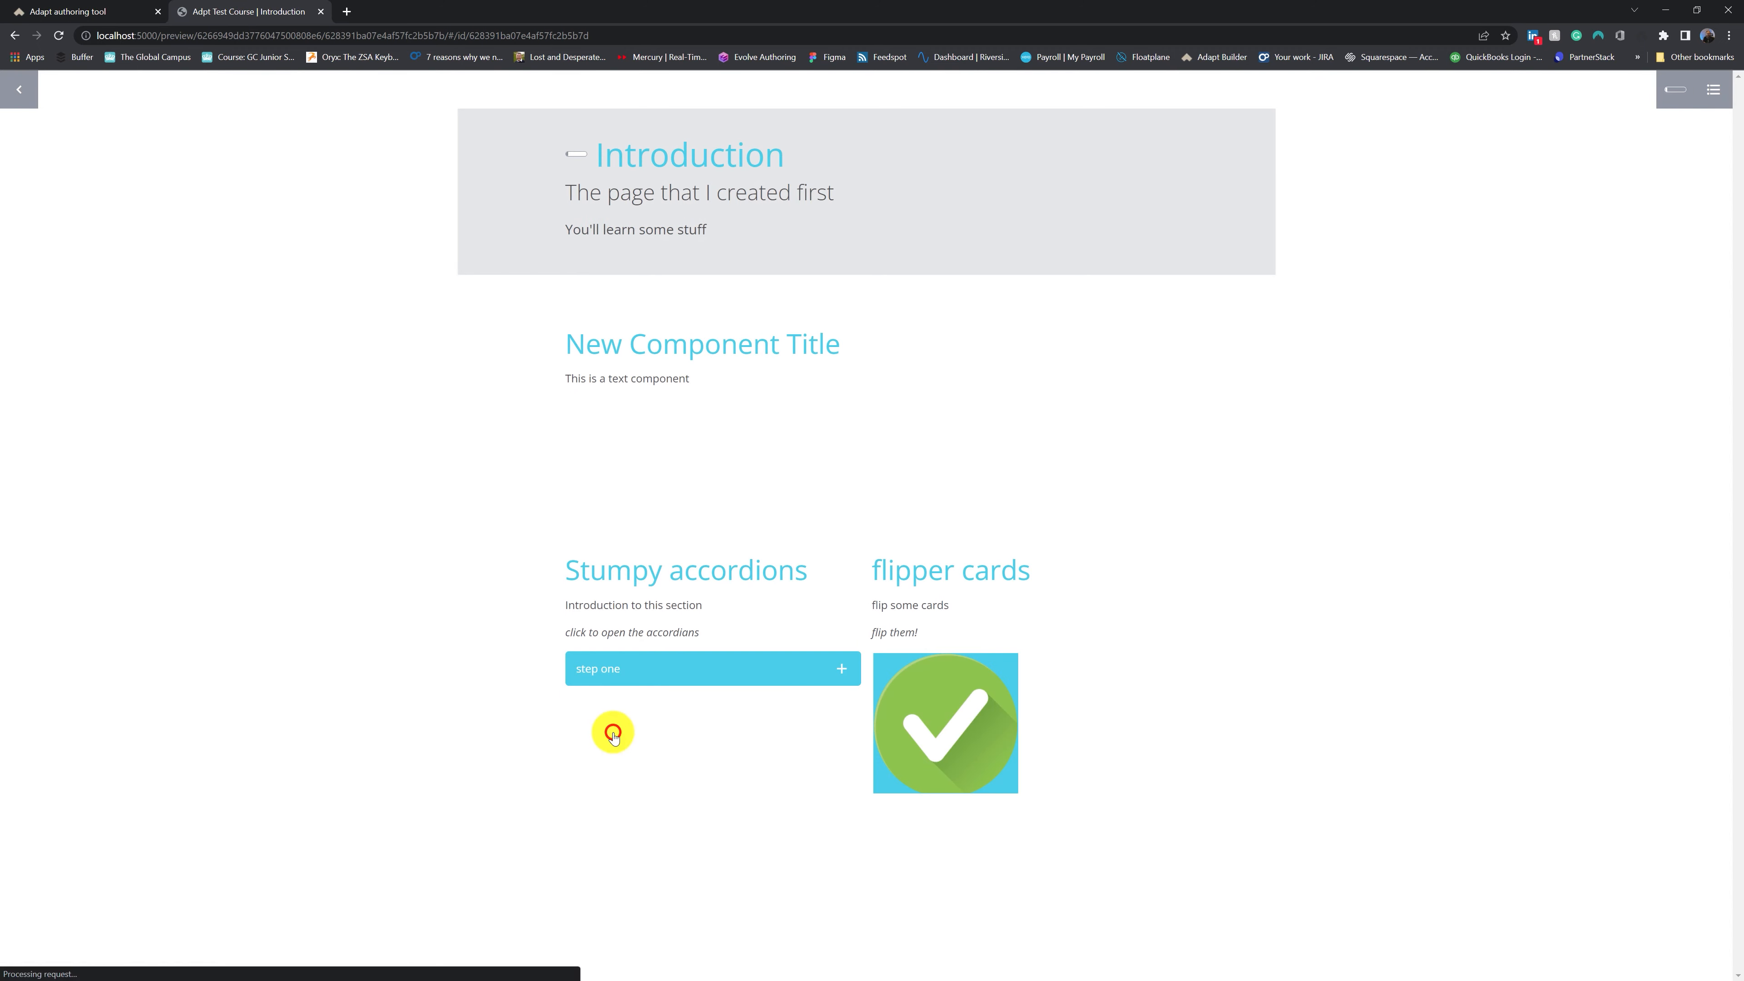
Test the Introduction page preview by expanding and collapsing the "step one" accordion item and flipping the flipcard both ways
{"action": "left_click", "coordinate": [713, 663]}
{"action": "left_click", "coordinate": [712, 662]}
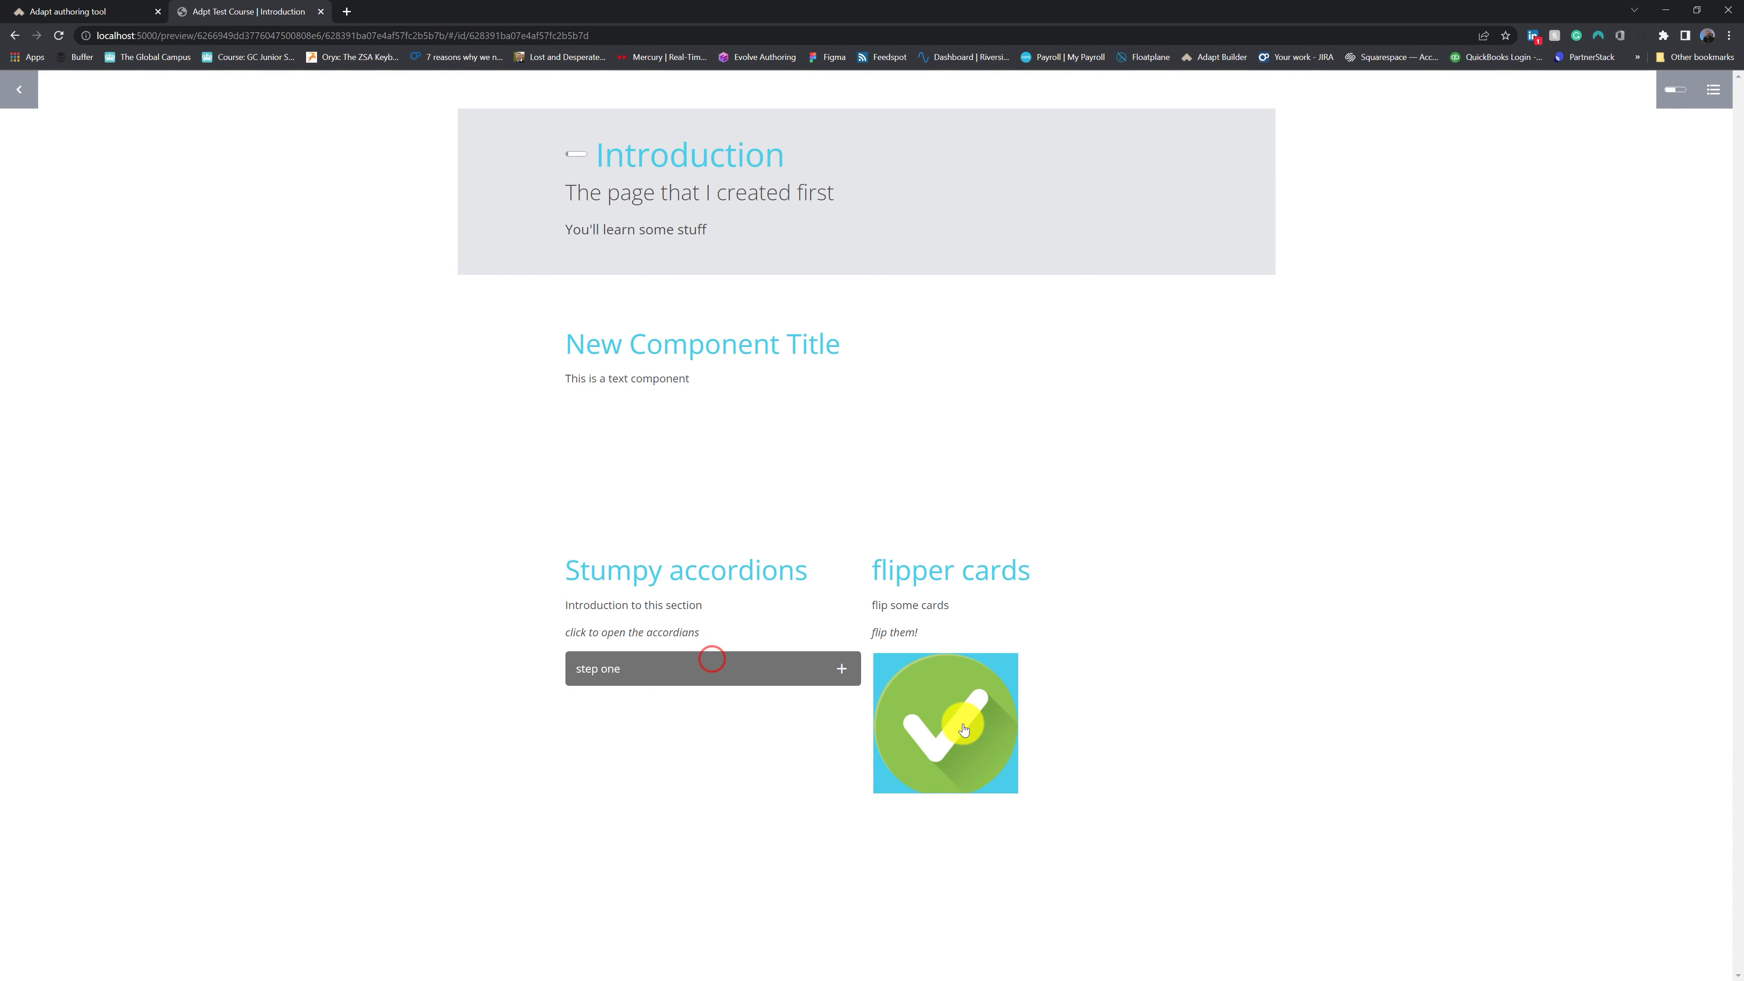
{"action": "left_click", "coordinate": [962, 725]}
{"action": "left_click", "coordinate": [962, 725]}
{"action": "left_click", "coordinate": [965, 753]}
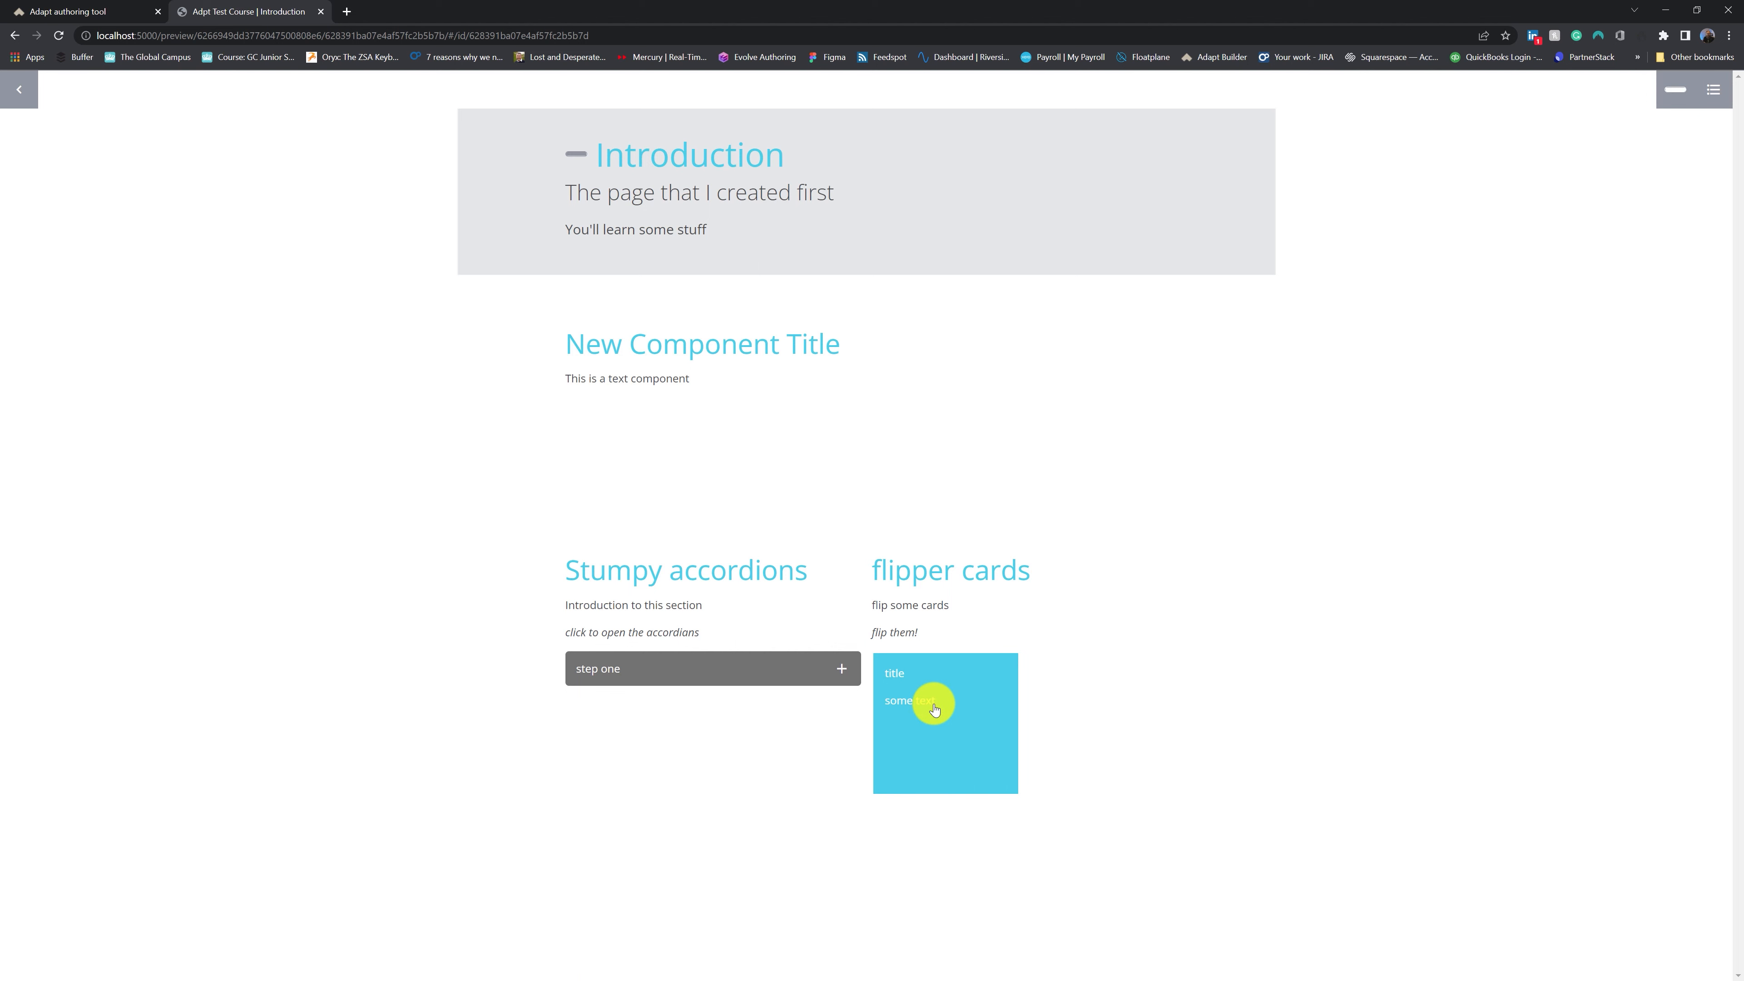
{"action": "left_click", "coordinate": [934, 709]}
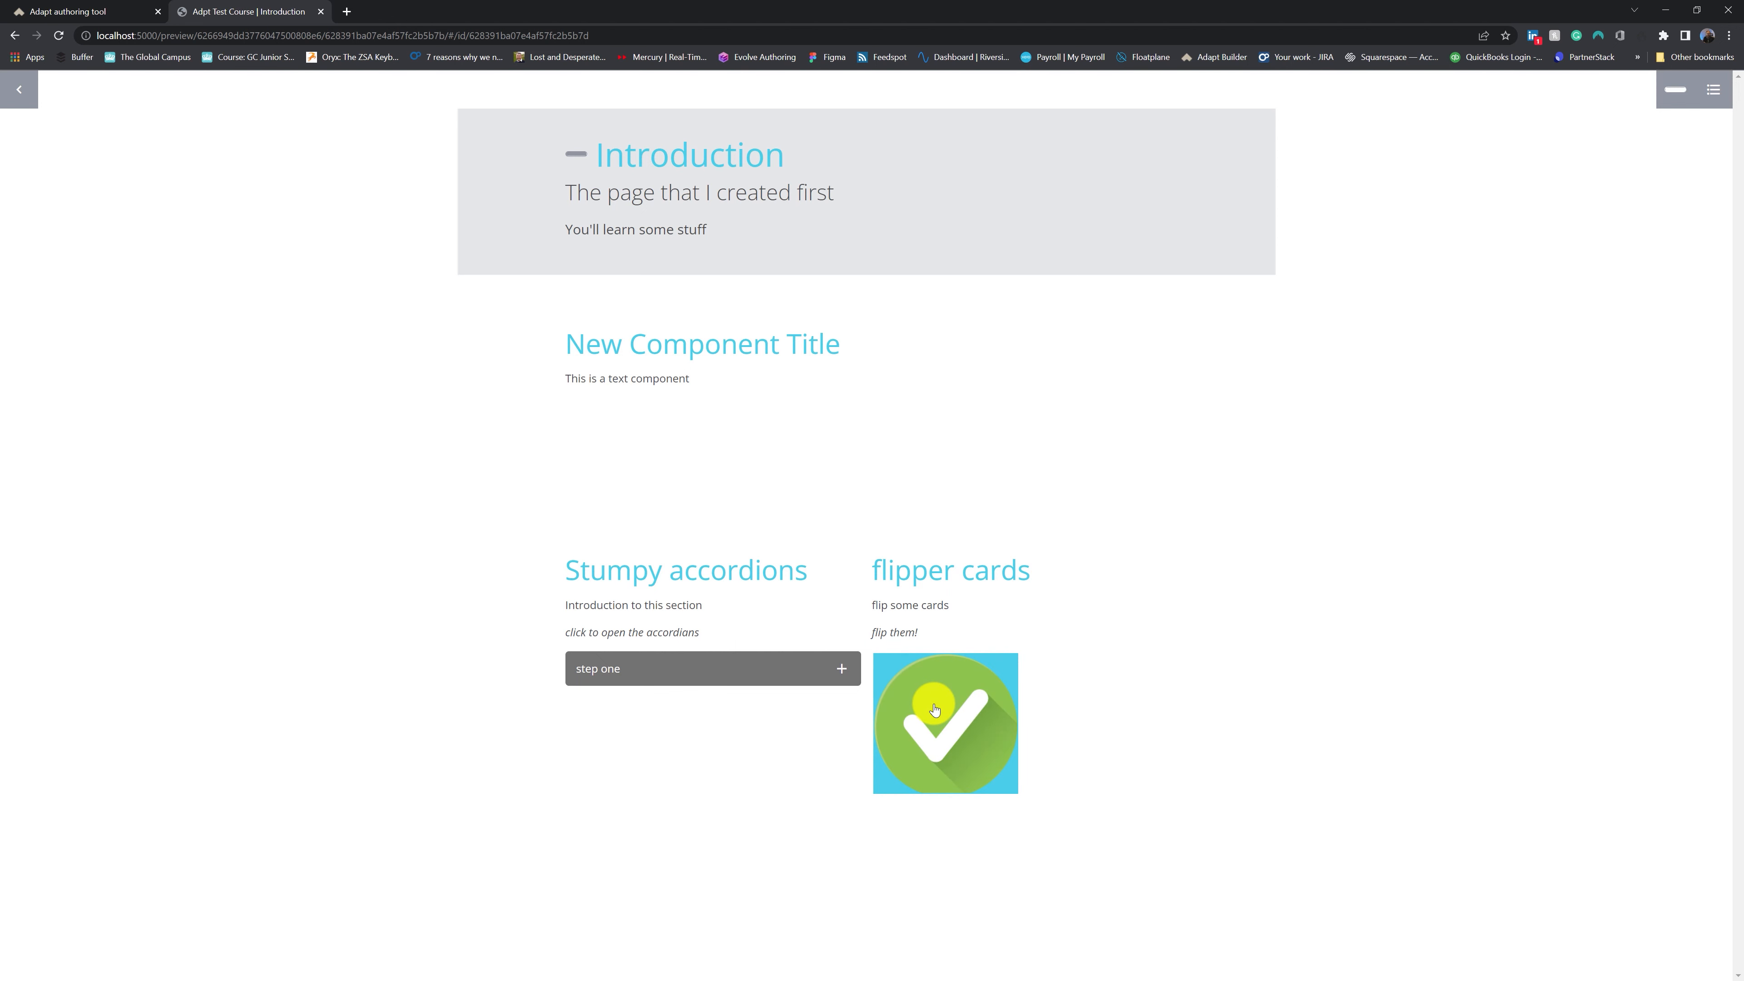
Check the page's component progress list in the preview and return to the page structure in the authoring tool
{"action": "left_click", "coordinate": [1673, 89]}
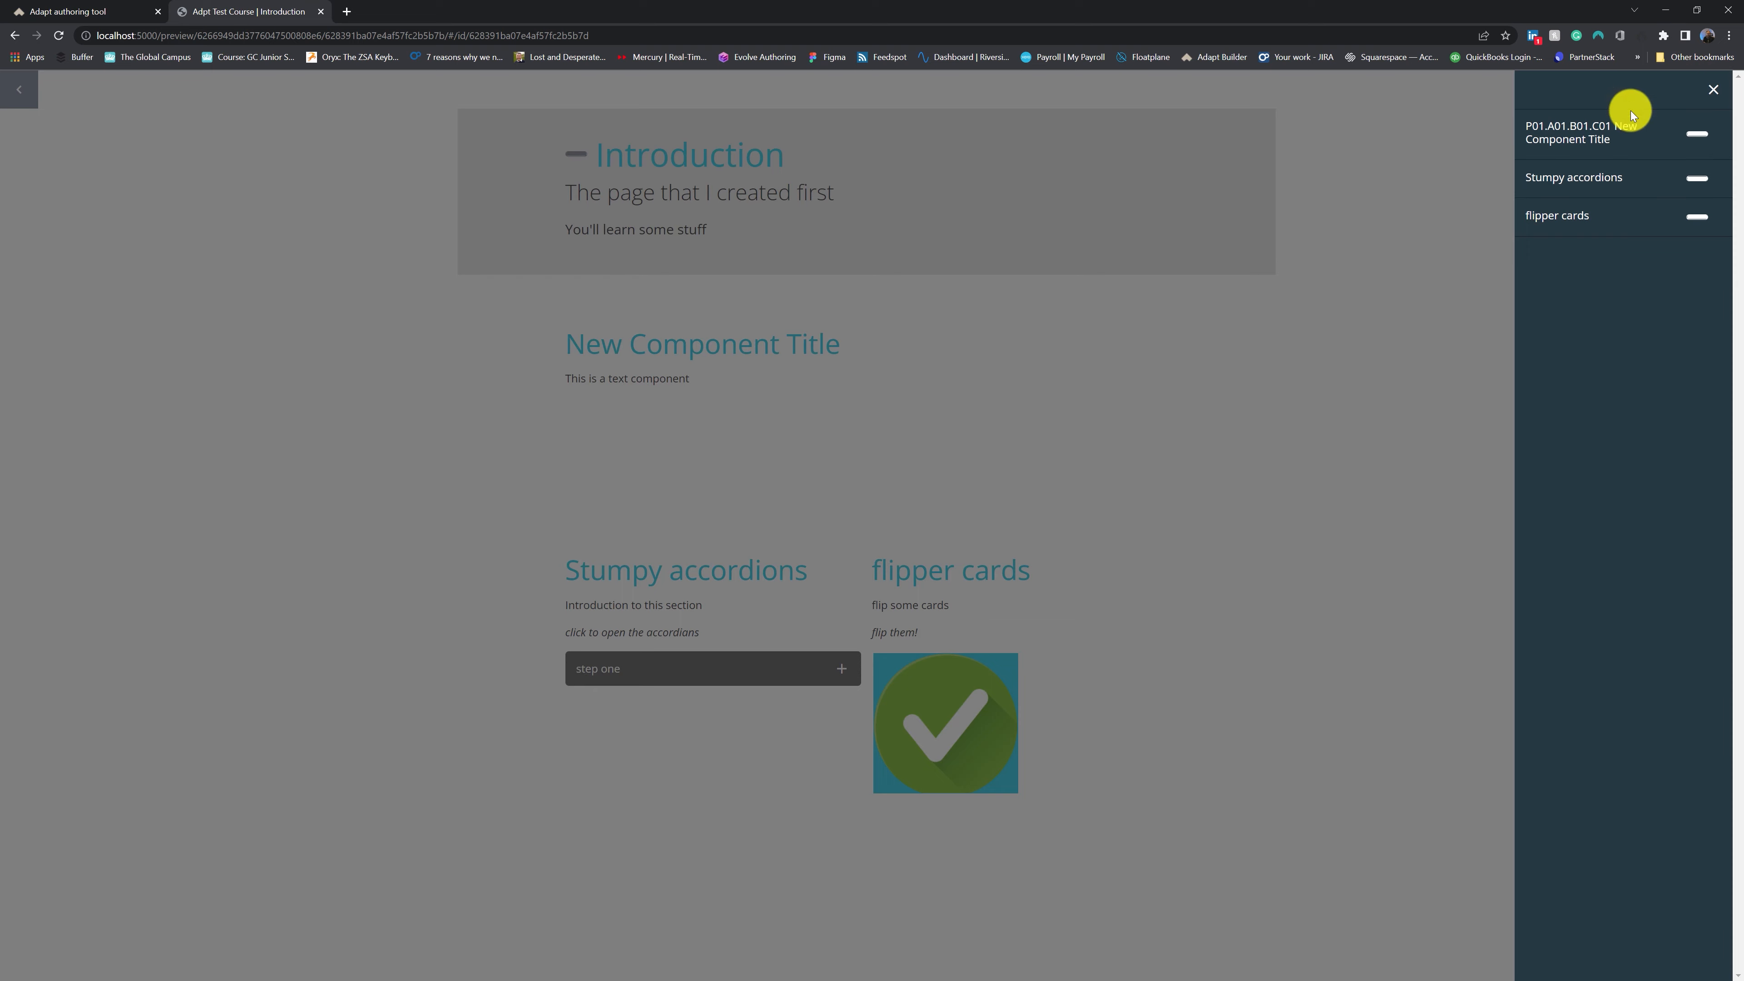
{"action": "key", "text": "ctrl+shift+Tab"}
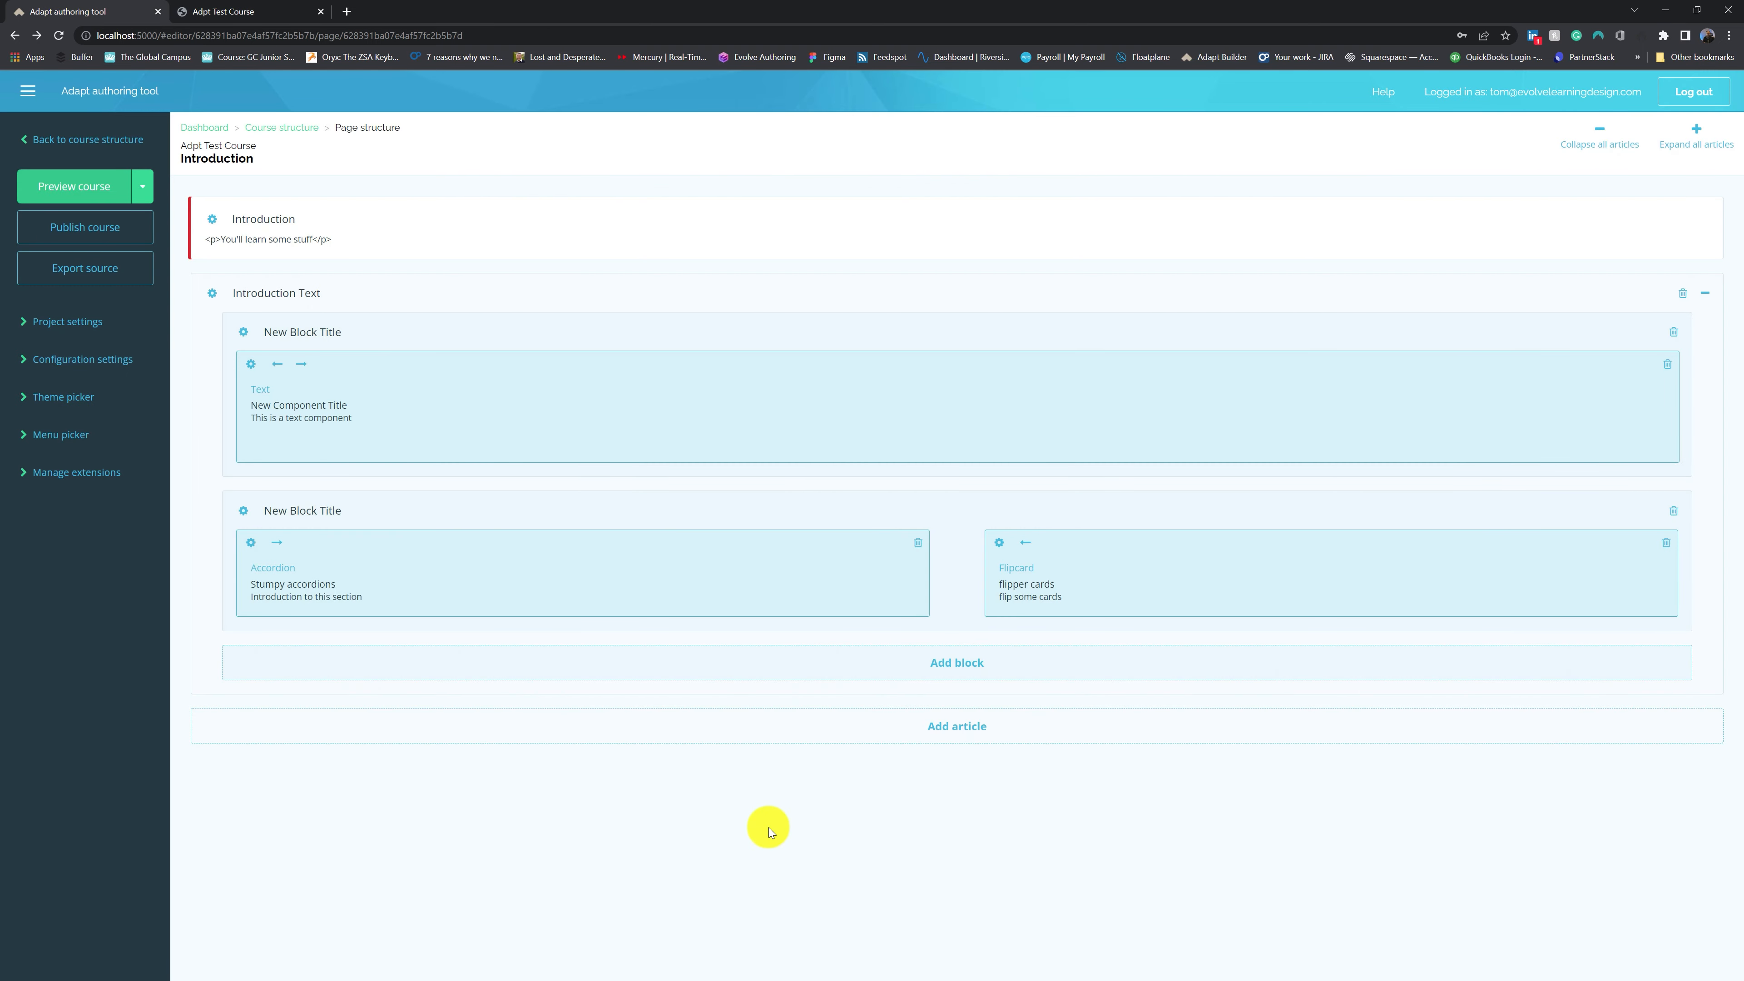